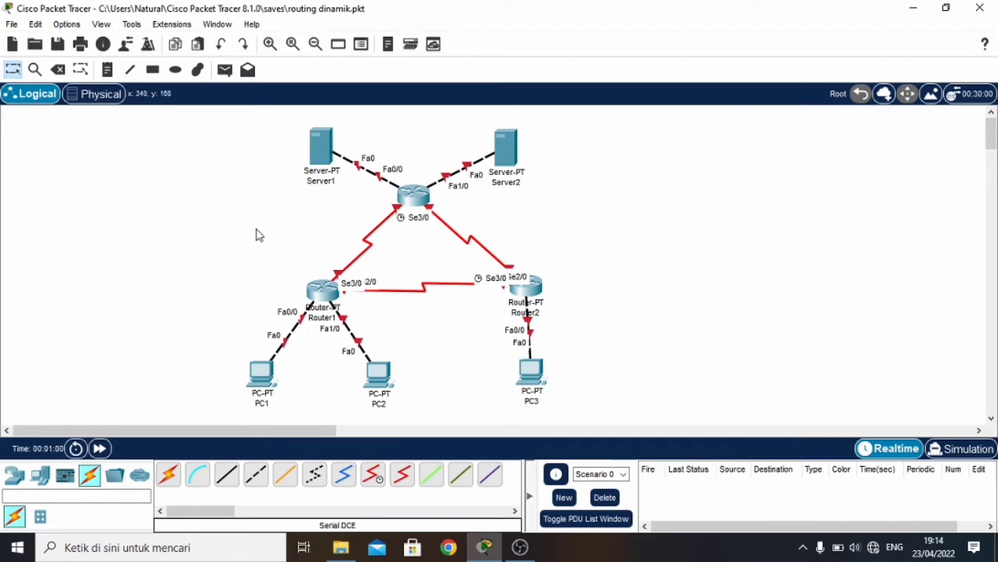
Step: Enable Router1's FastEthernet0/0 port and assign it IPv4 address 192.168.1.62 with subnet mask 255.255.255.192
click(317, 292)
click(318, 45)
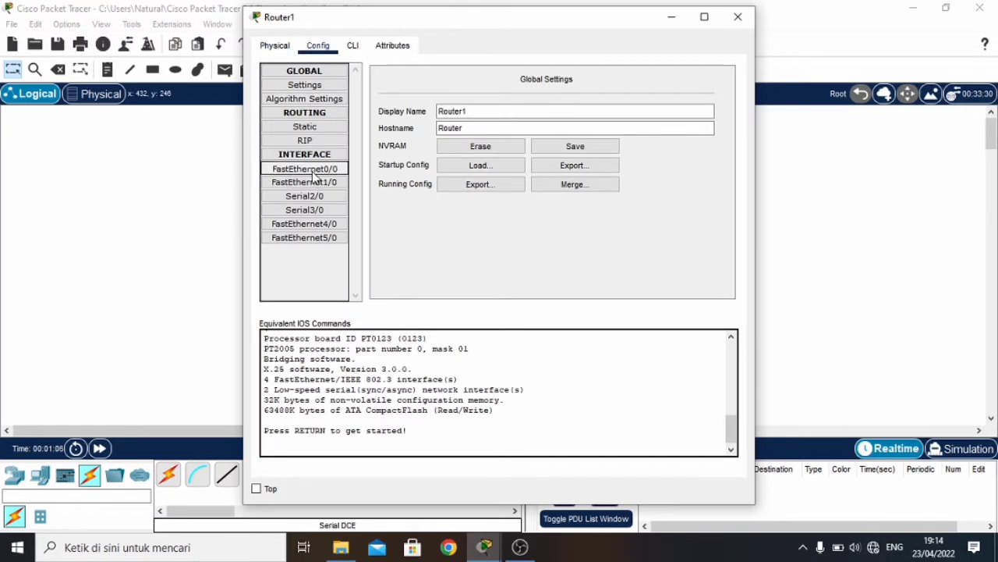
click(314, 174)
click(716, 93)
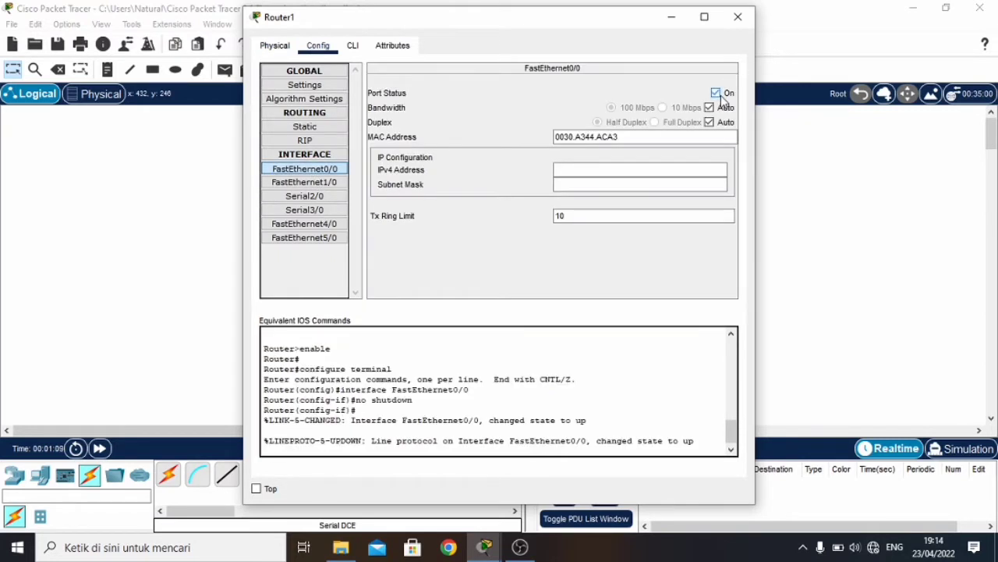
click(613, 171)
text(1)
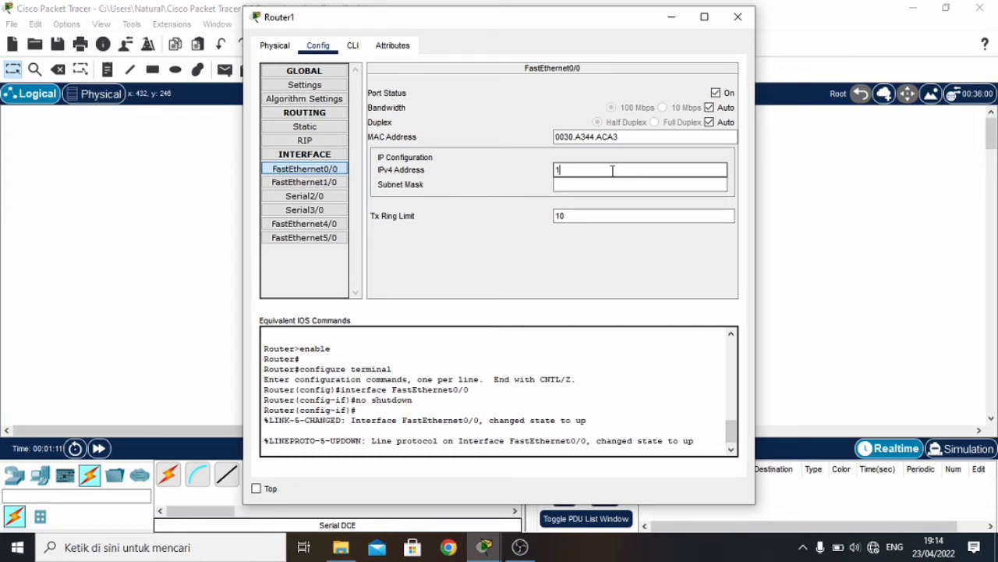
text(92)
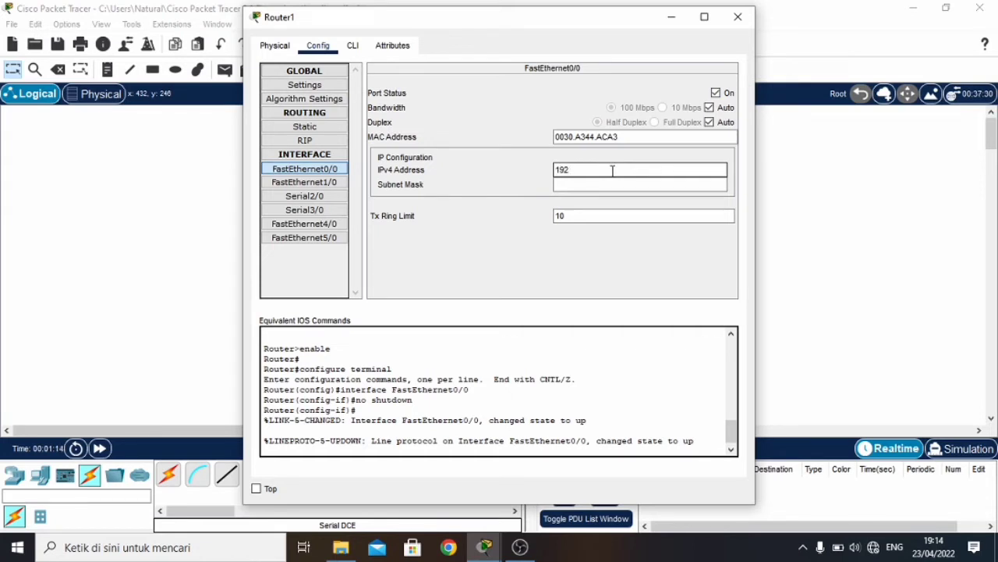
text(.168.1.62)
click(610, 186)
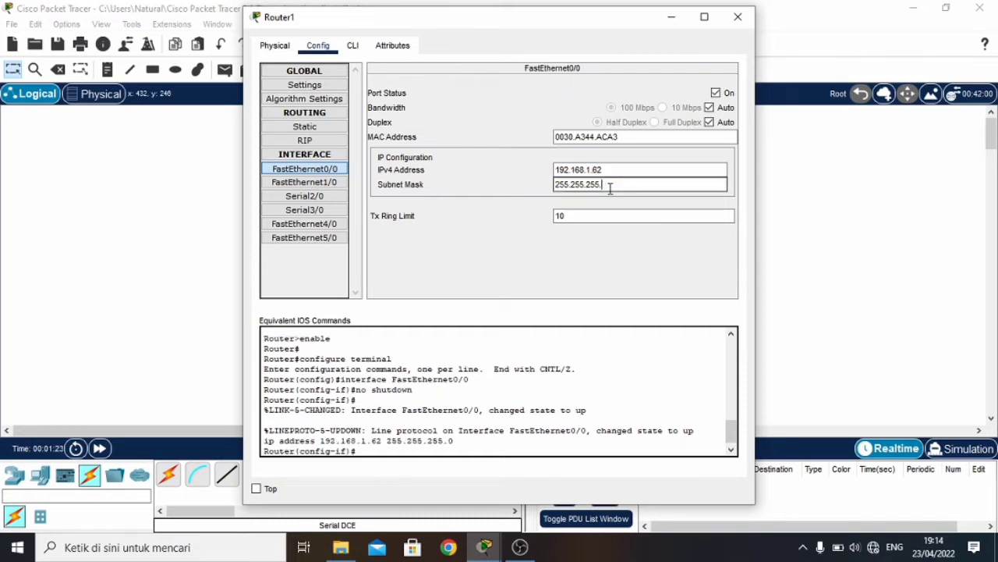
text(192)
Step: Enable Router1's FastEthernet1/0 port and assign it IPv4 address 192.168.1.126 with subnet mask 255.255.255.192
click(308, 181)
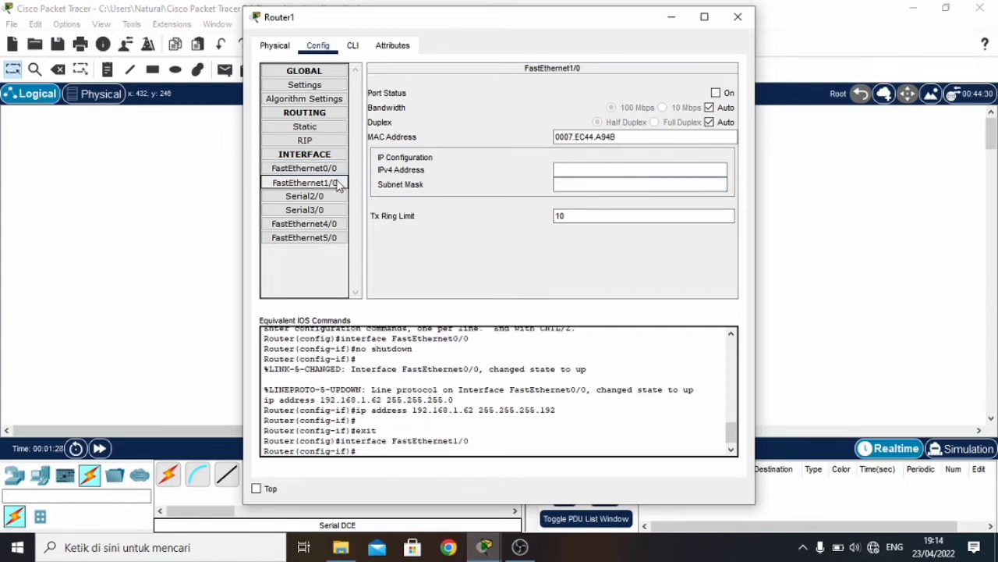
click(715, 93)
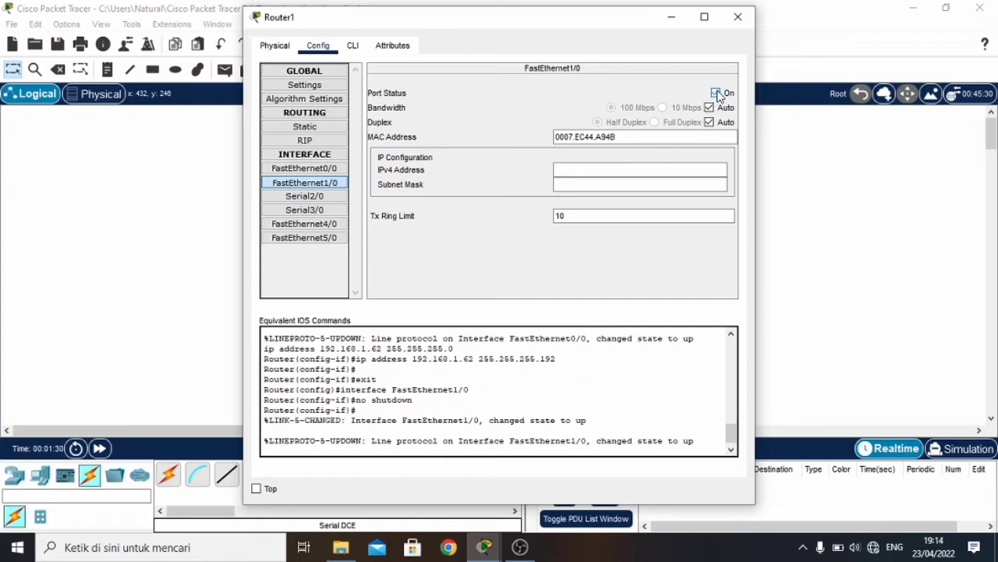
click(573, 168)
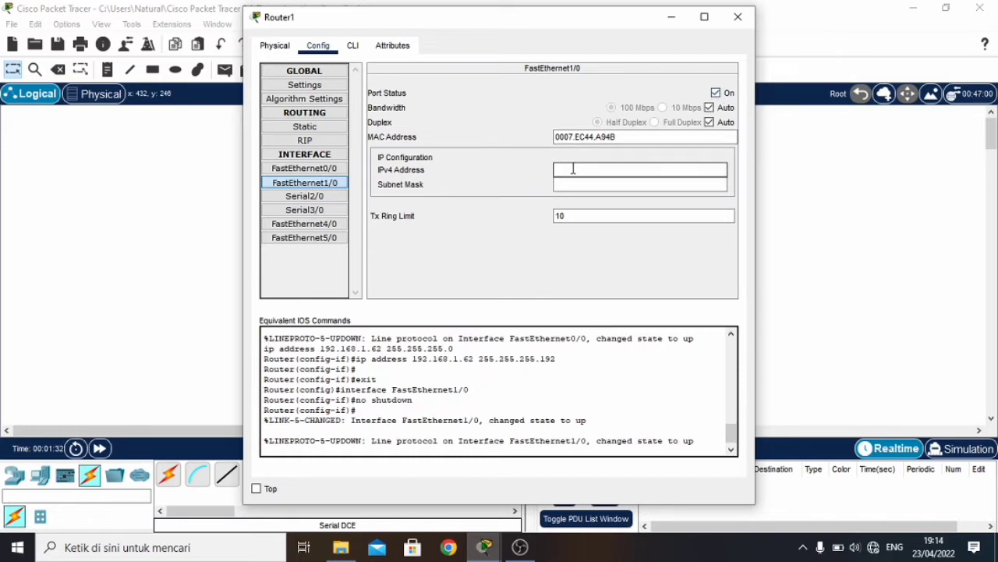
text(192.168.1.126)
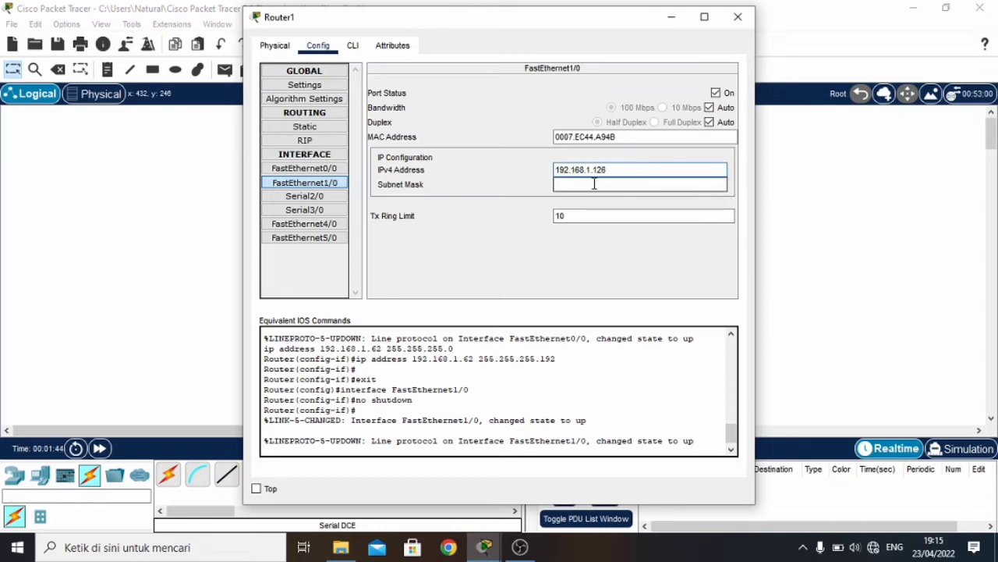
click(592, 184)
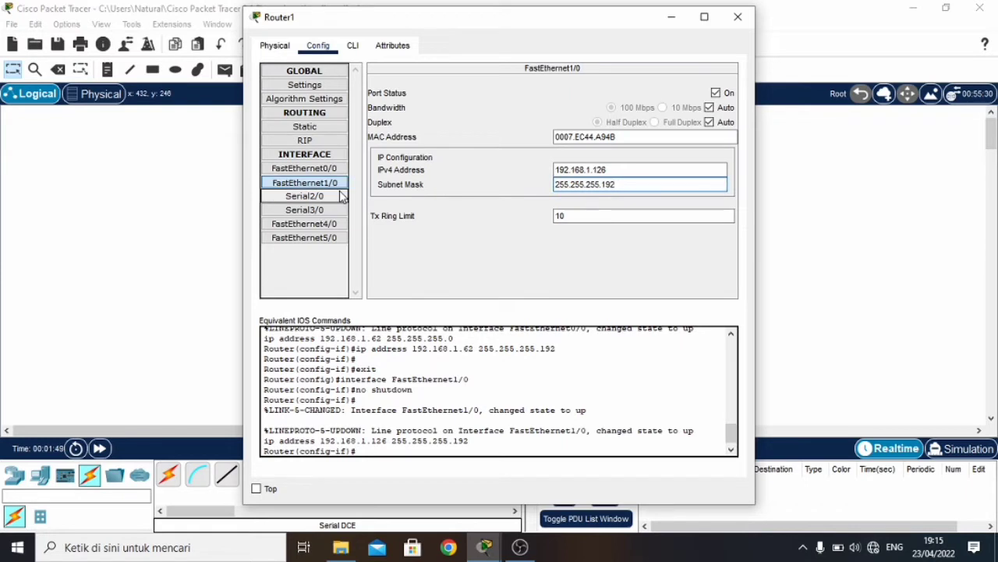
Step: Enable Router1's Serial2/0 port and assign it IPv4 address 12.12.12.1 with subnet mask 255.255.255.0
click(324, 197)
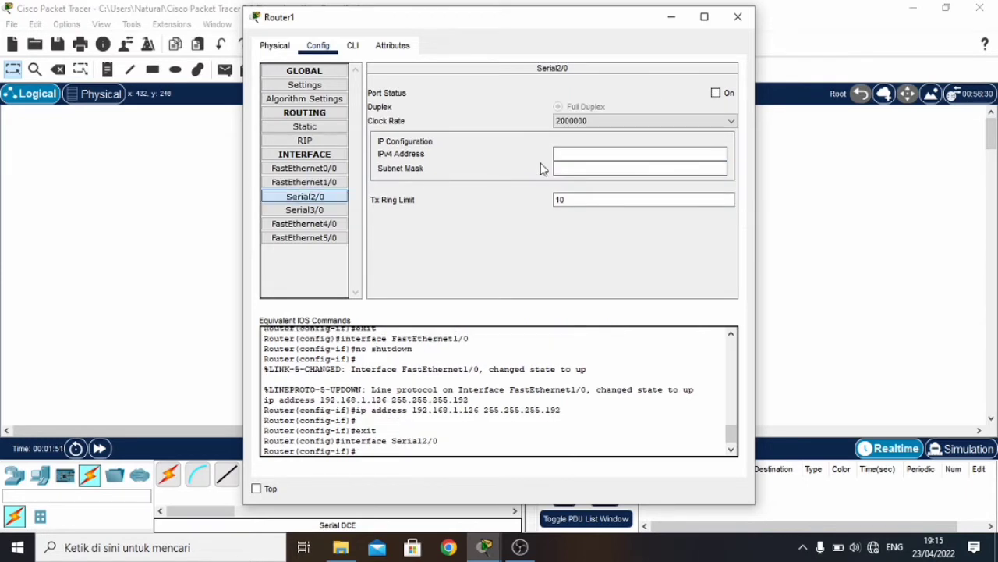
click(728, 94)
click(626, 153)
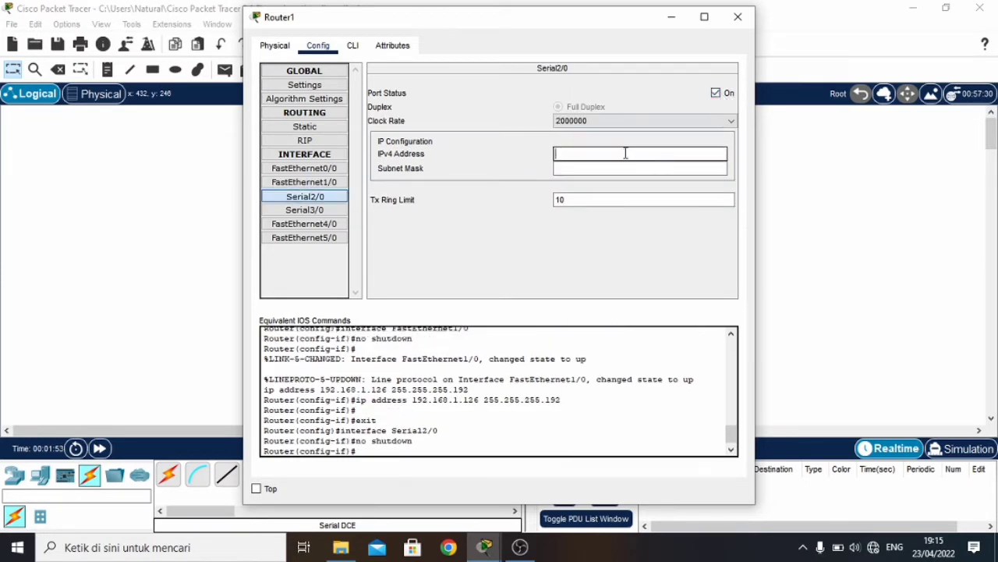
text(12.12.12.1)
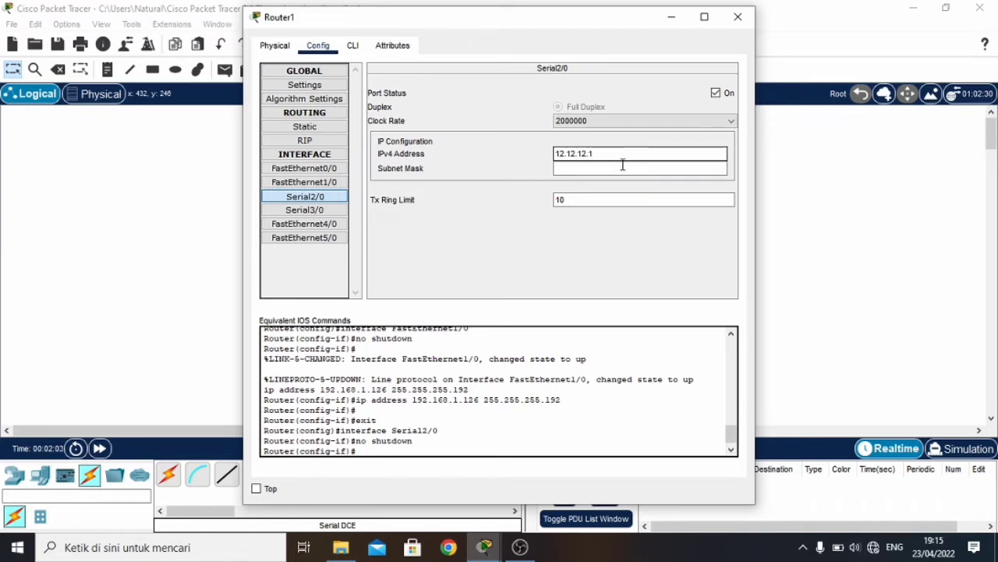
click(620, 166)
drag(611, 167, 572, 165)
key(BackSpace)
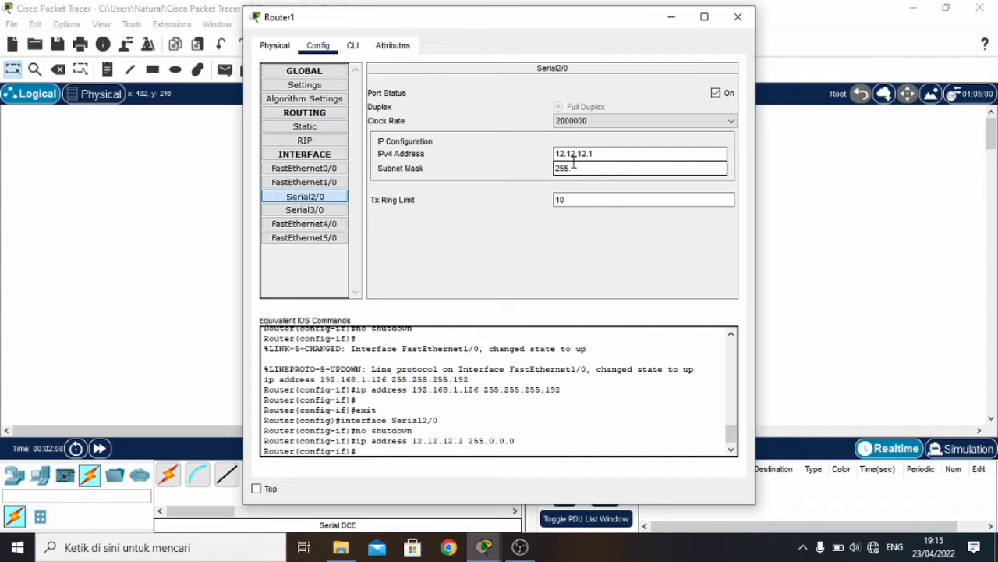
text(255.255.0)
Step: Enable Router1's Serial3/0 port, assign it 13.13.13.1 with subnet mask 255.255.255.0, and close the router's configuration
click(316, 210)
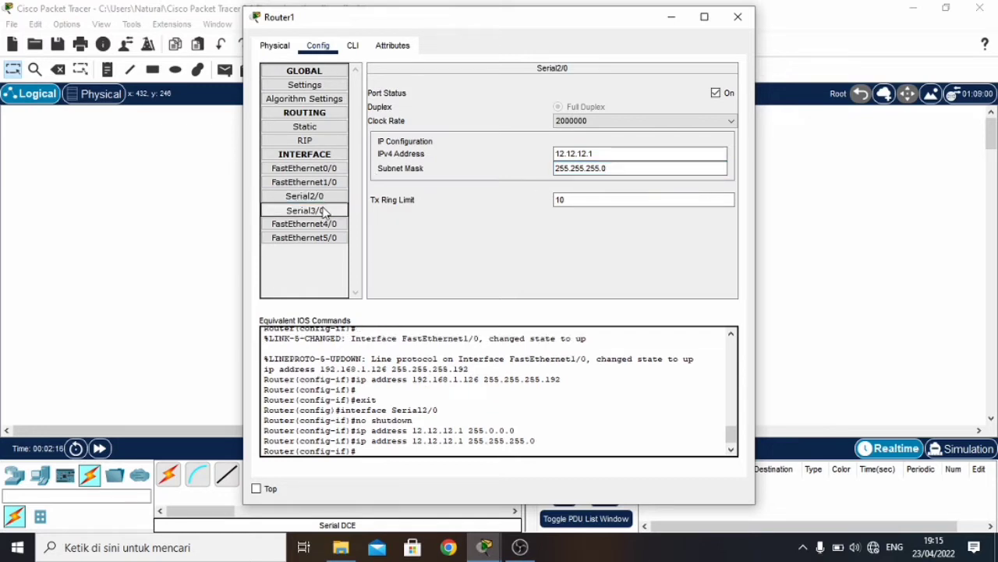
click(716, 93)
click(617, 152)
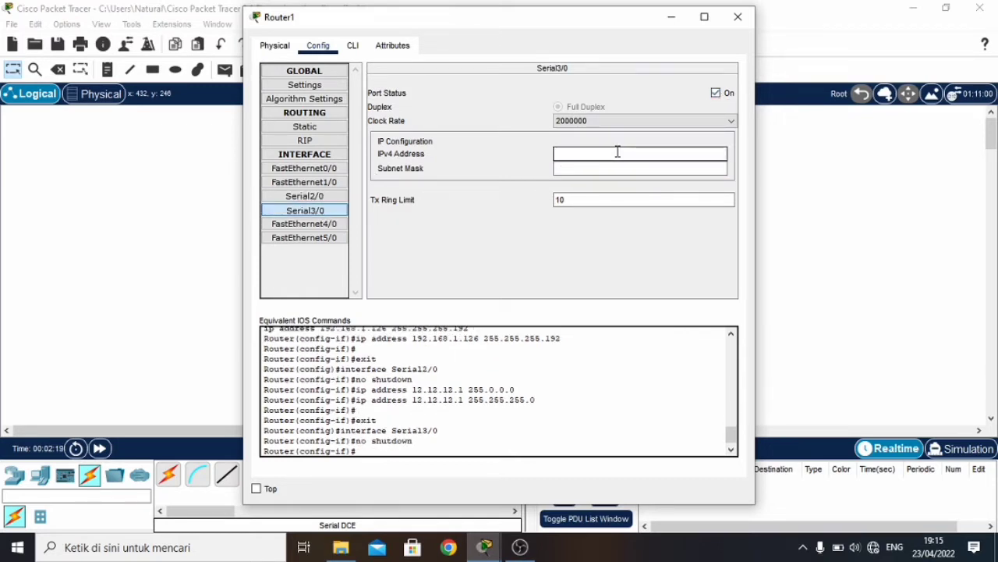
text(13.)
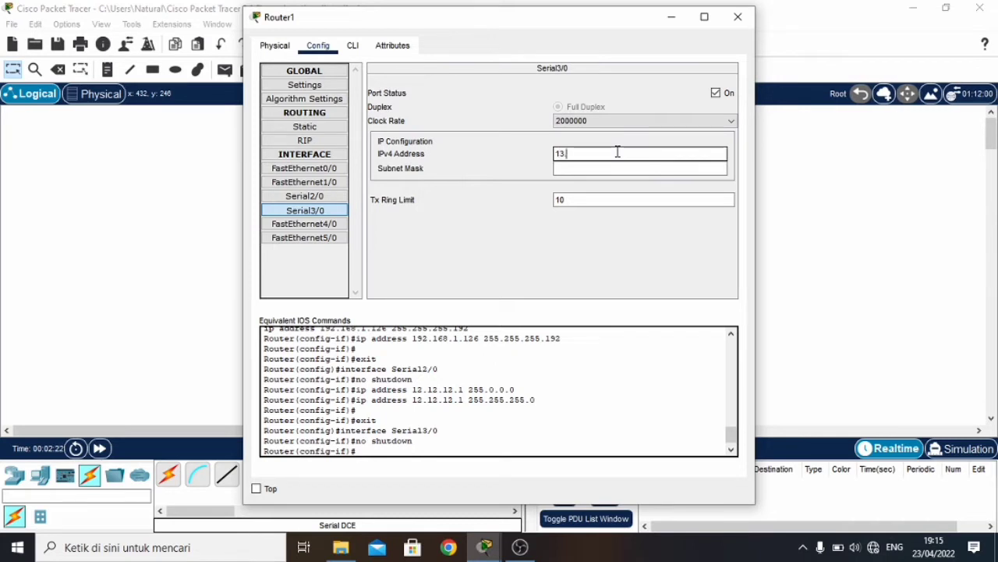
text(13.13.1)
click(615, 167)
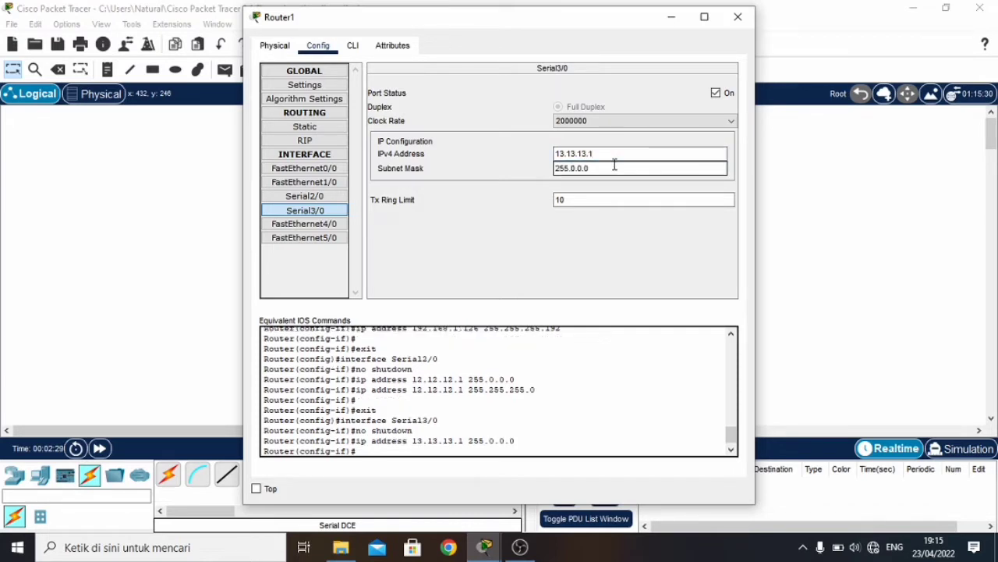
key(BackSpace)
key(BackSpace)
key(BackSpace)
key(BackSpace)
key(BackSpace)
key(BackSpace)
text(.255.255.0)
click(739, 19)
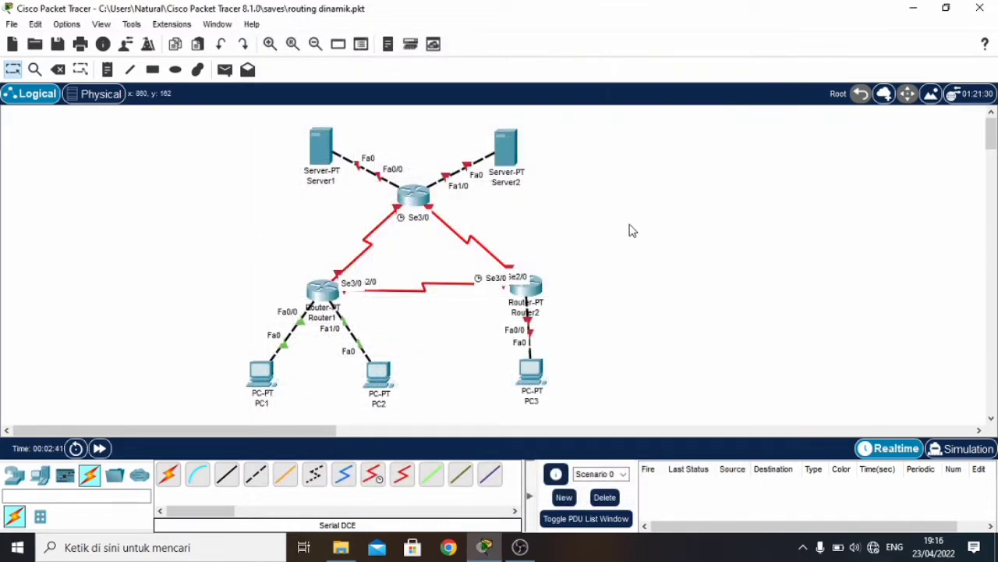
Step: Give PC1 the static IPv4 address 192.168.1.1 with subnet mask 255.255.255.192
click(264, 374)
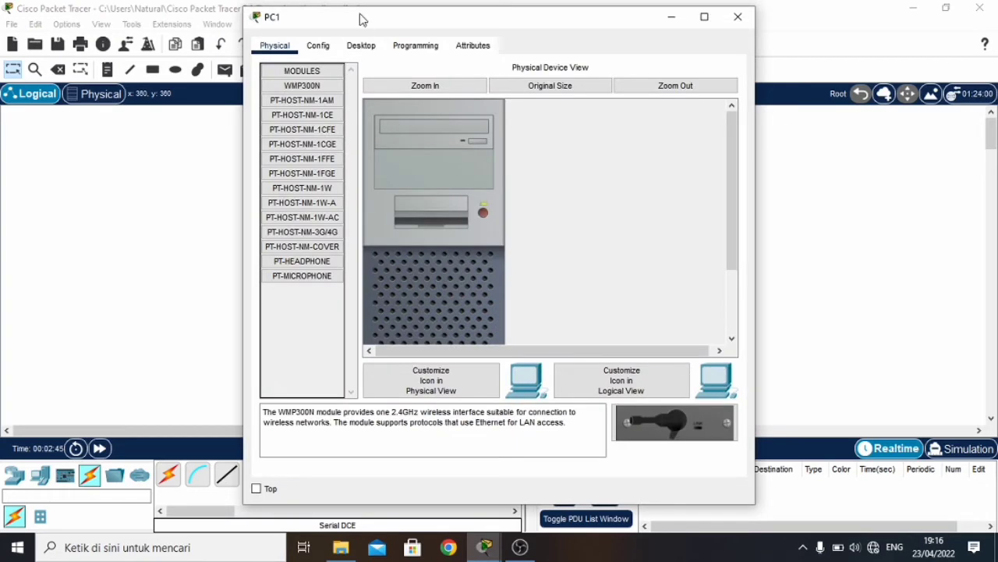
click(362, 47)
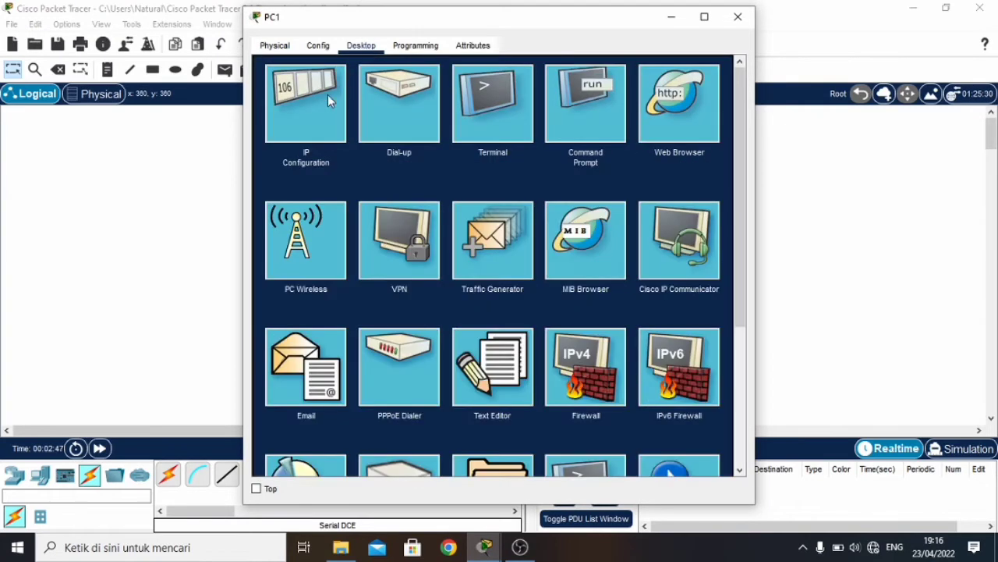
click(306, 107)
click(443, 148)
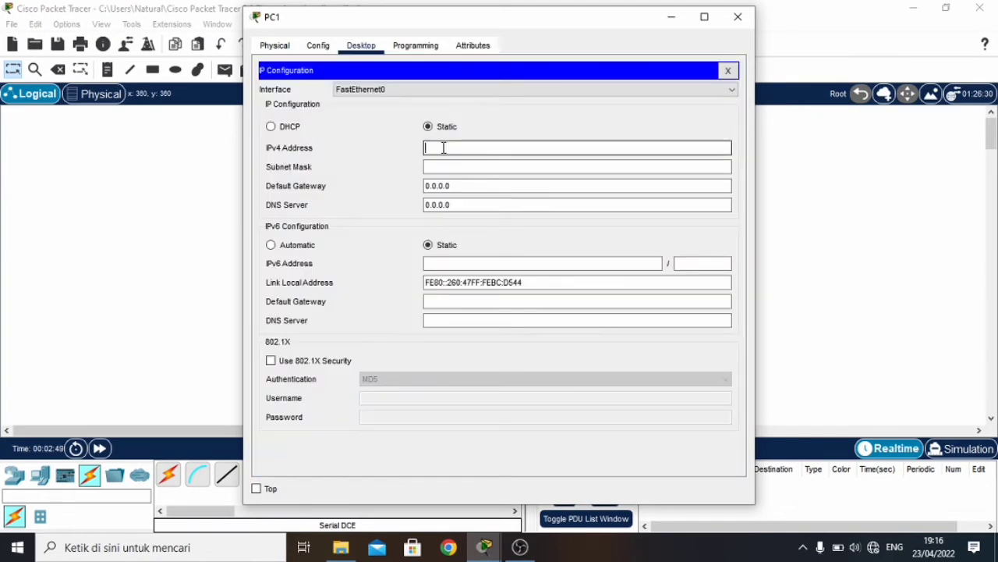
text(192.168.1.1)
click(457, 166)
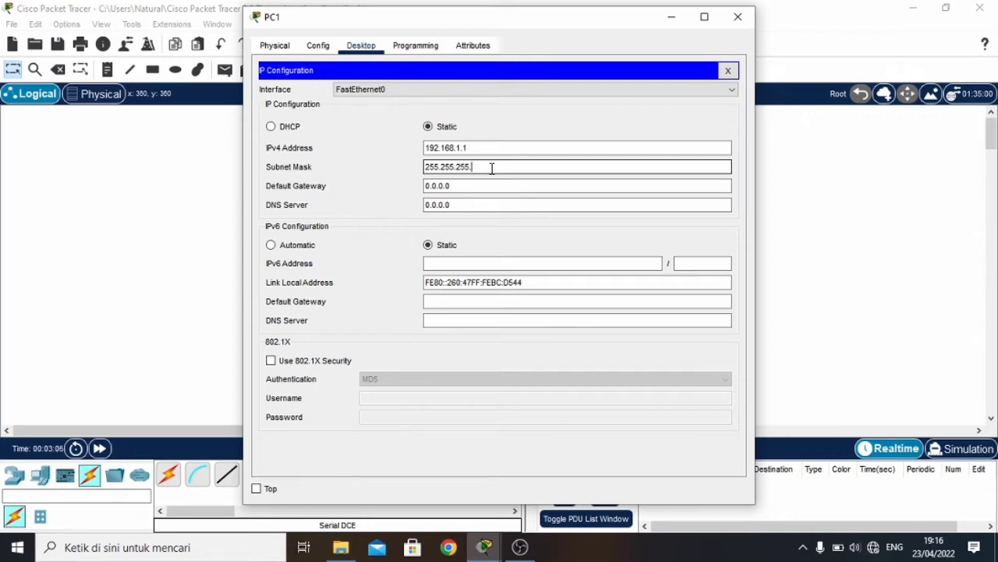
text(192)
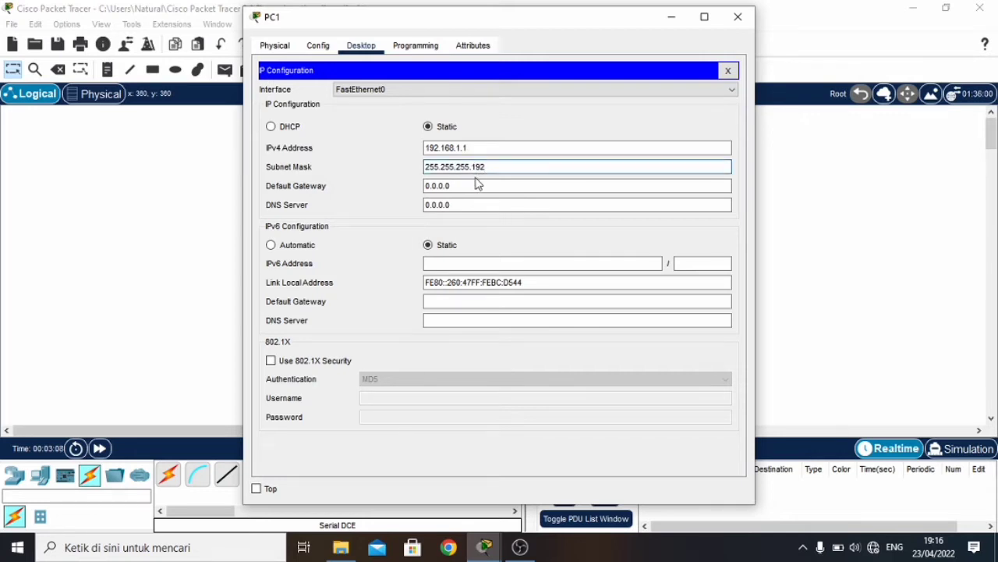
Step: Set PC1's IPv4 default gateway to 192.168.1.62 and close its configuration window
click(474, 185)
drag(471, 184, 427, 184)
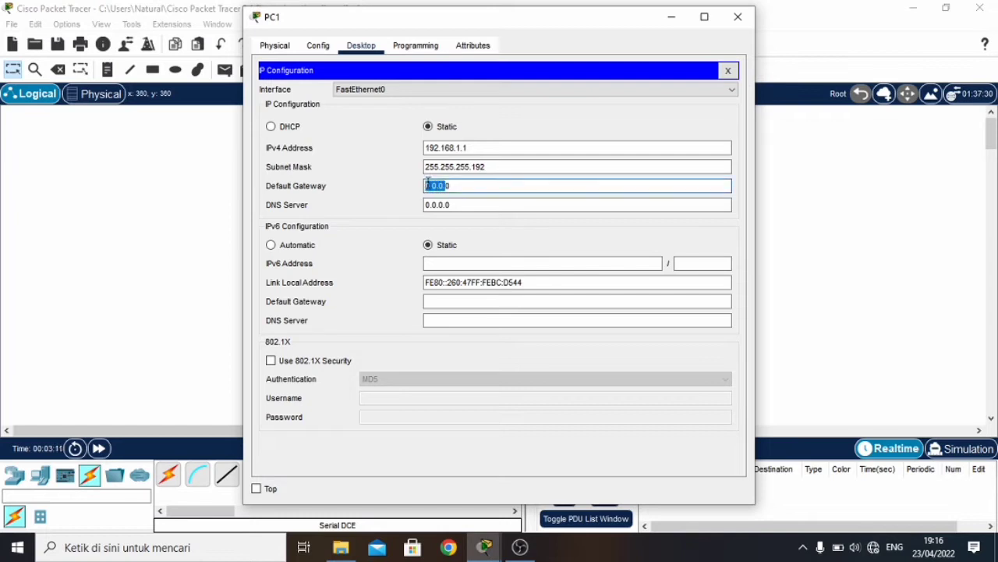
key(BackSpace)
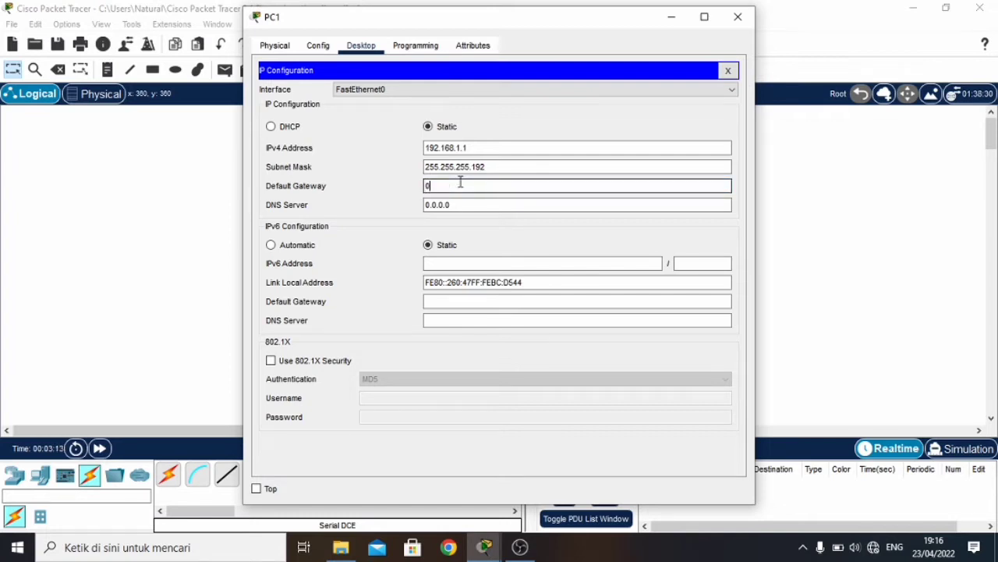
key(BackSpace)
text(192.168.1.62)
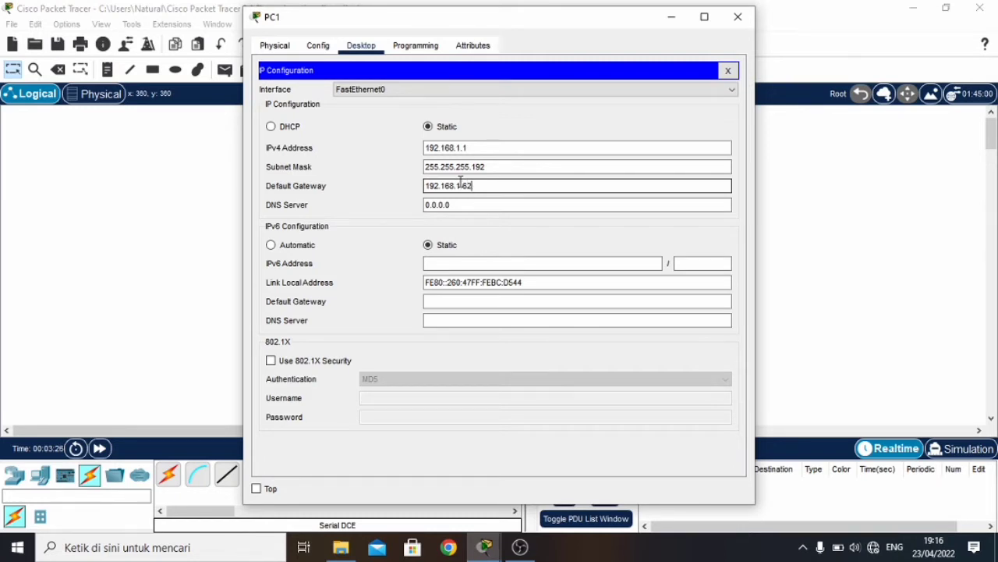
click(743, 23)
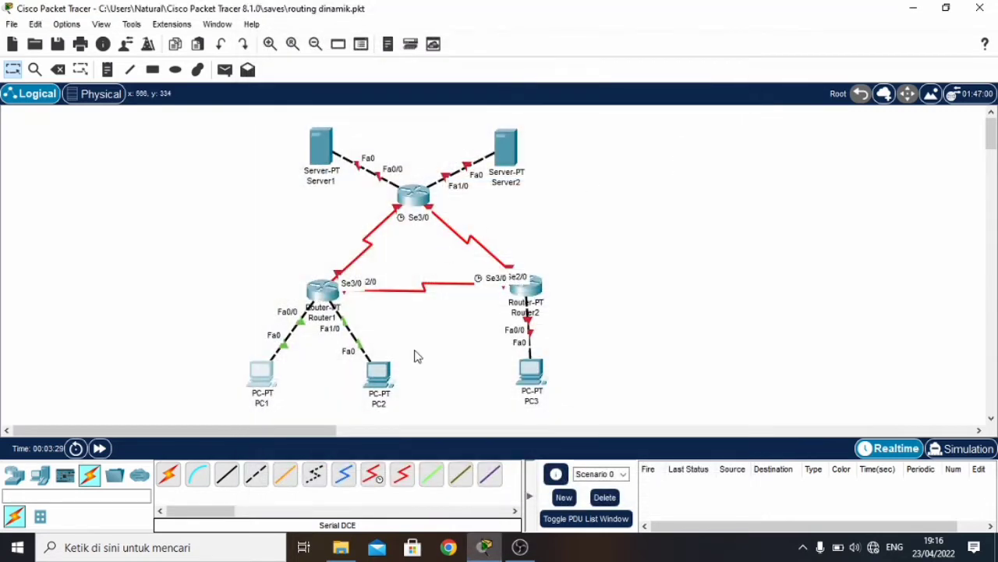
Step: Give PC2 the static IPv4 address 192.168.1.65 with subnet mask 255.255.255.192
click(379, 374)
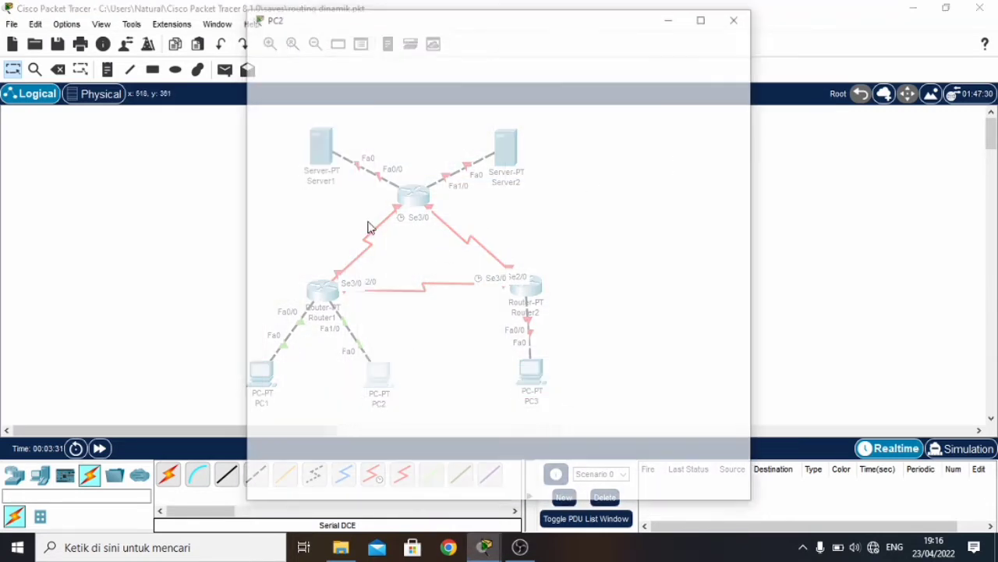
click(361, 45)
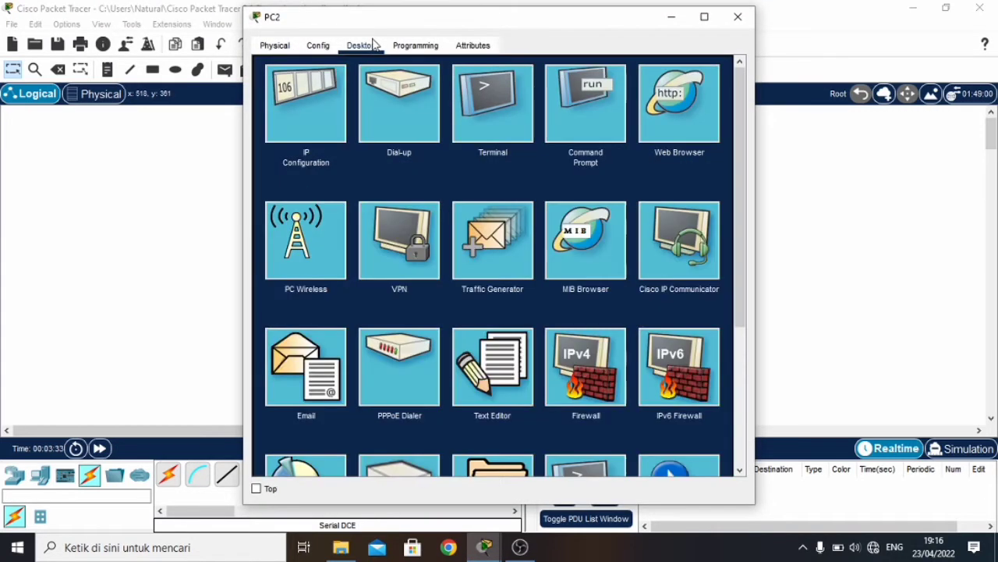
click(318, 95)
click(439, 147)
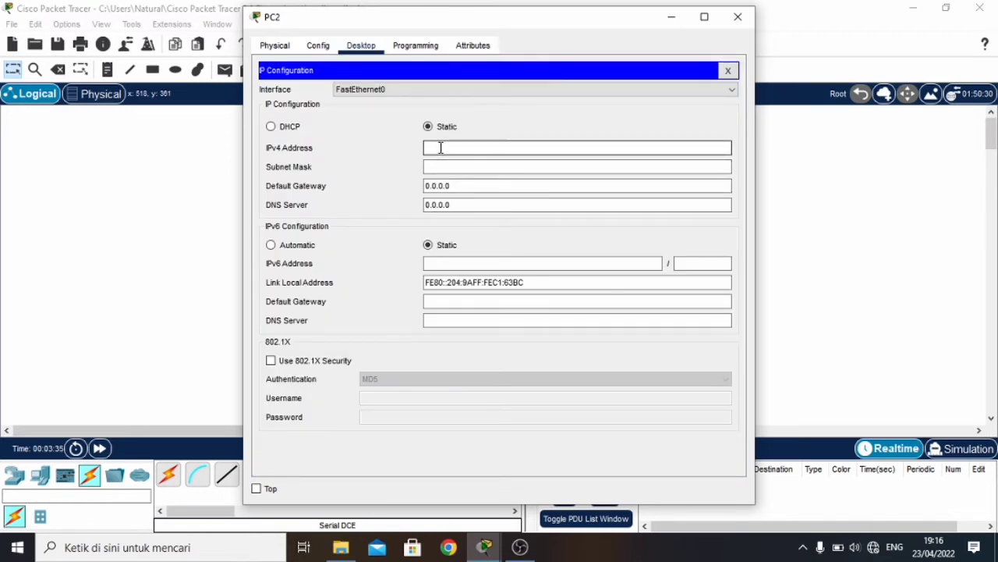
text(192.1)
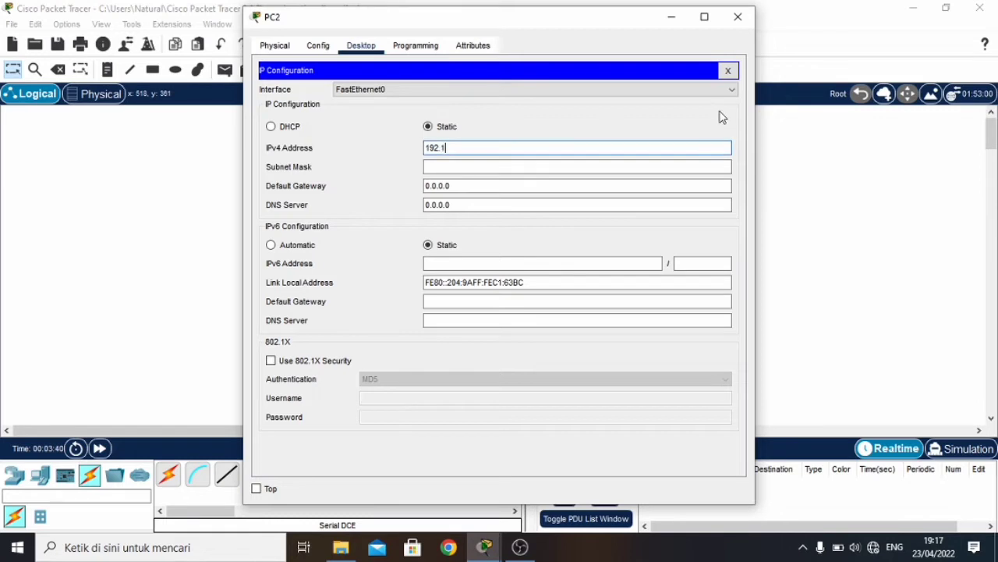
text(68.1.65)
click(659, 166)
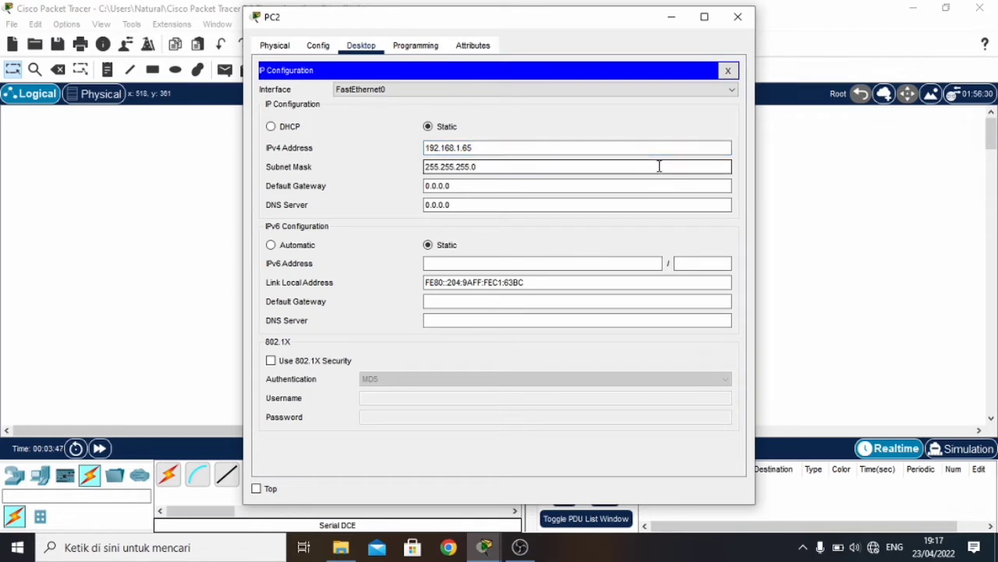
key(BackSpace)
text(192)
Step: Set PC2's IPv4 default gateway to 192.168.1.126
click(597, 186)
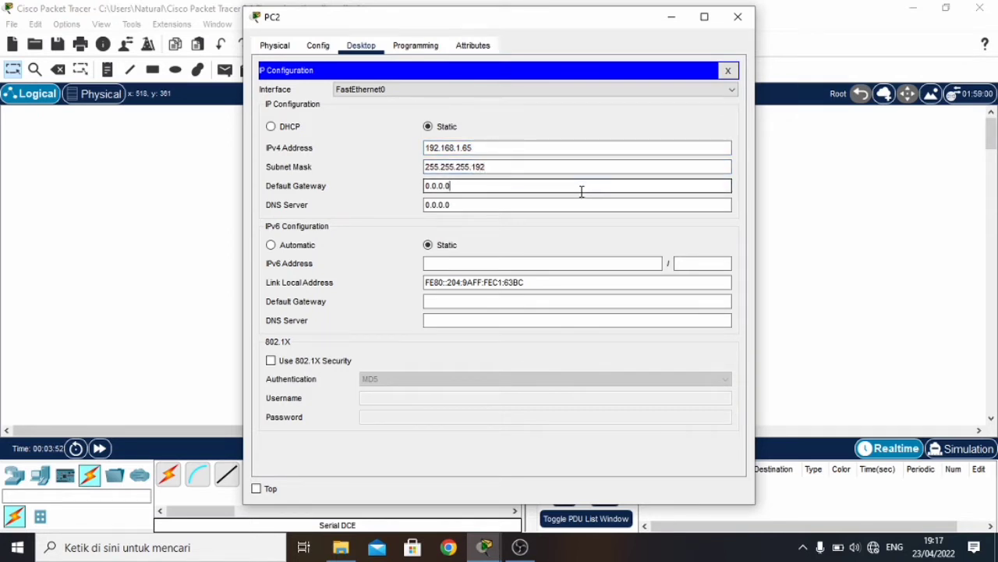
key(BackSpace)
key(BackSpace)
key(BackSpace)
key(BackSpace)
key(BackSpace)
key(BackSpace)
text(192.168.1.126)
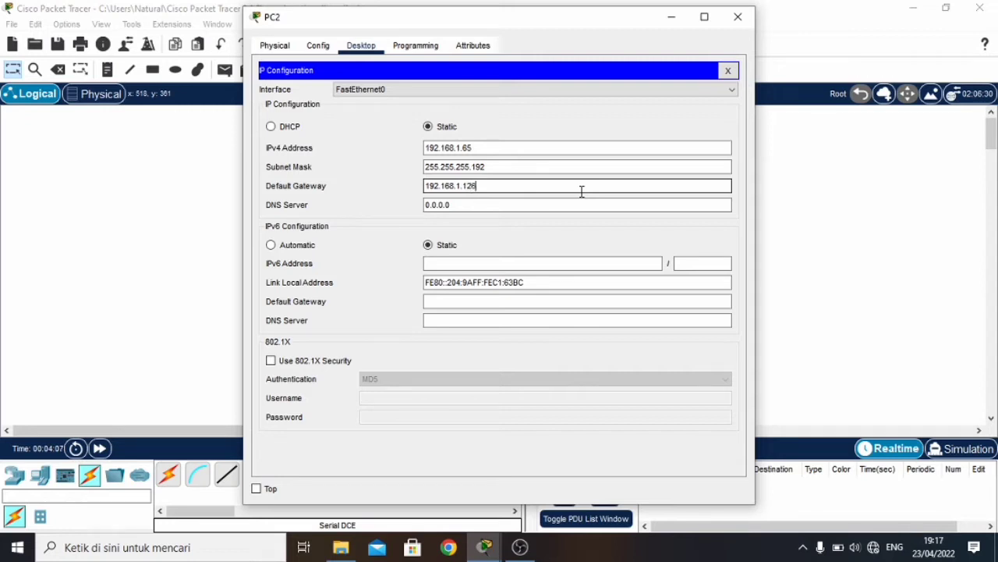
Step: Close PC2's configuration window and turn on the FastEthernet0/0 port of Router2
click(738, 16)
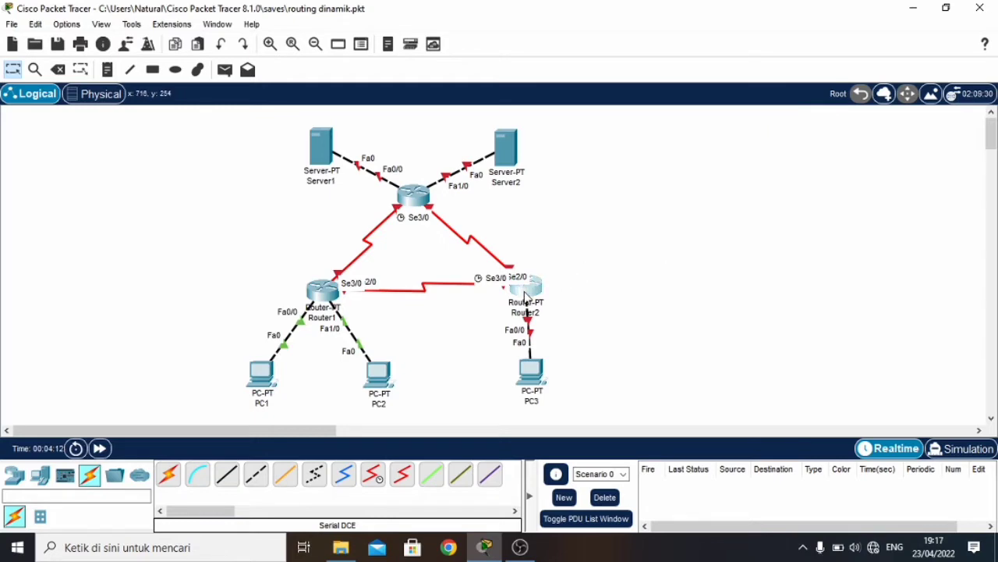
click(525, 295)
click(318, 45)
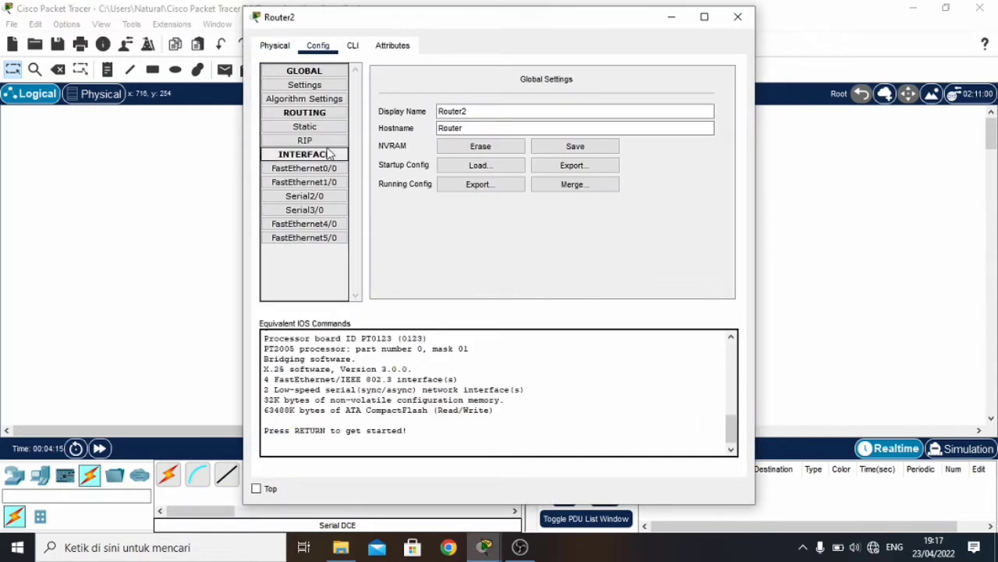
click(331, 168)
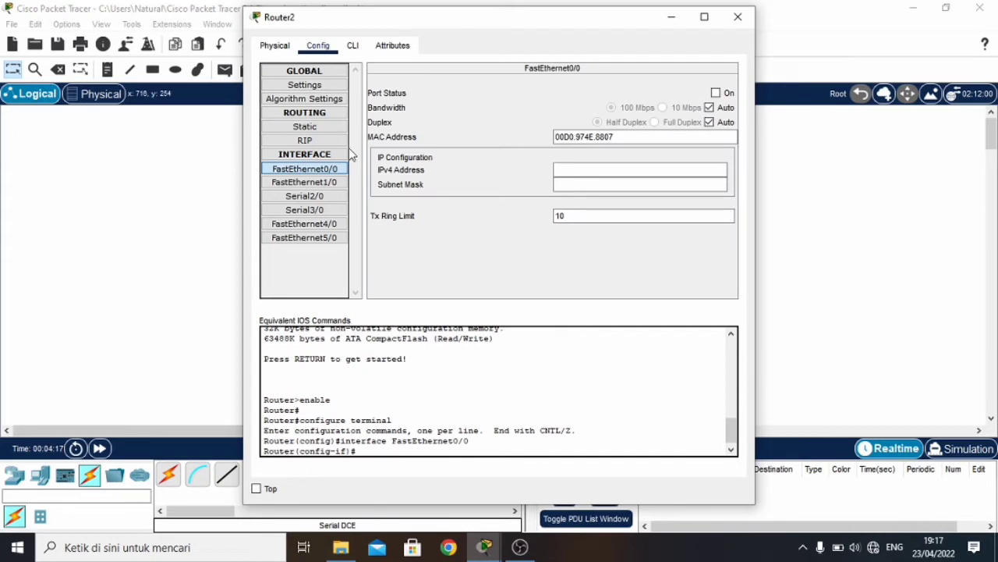
click(716, 93)
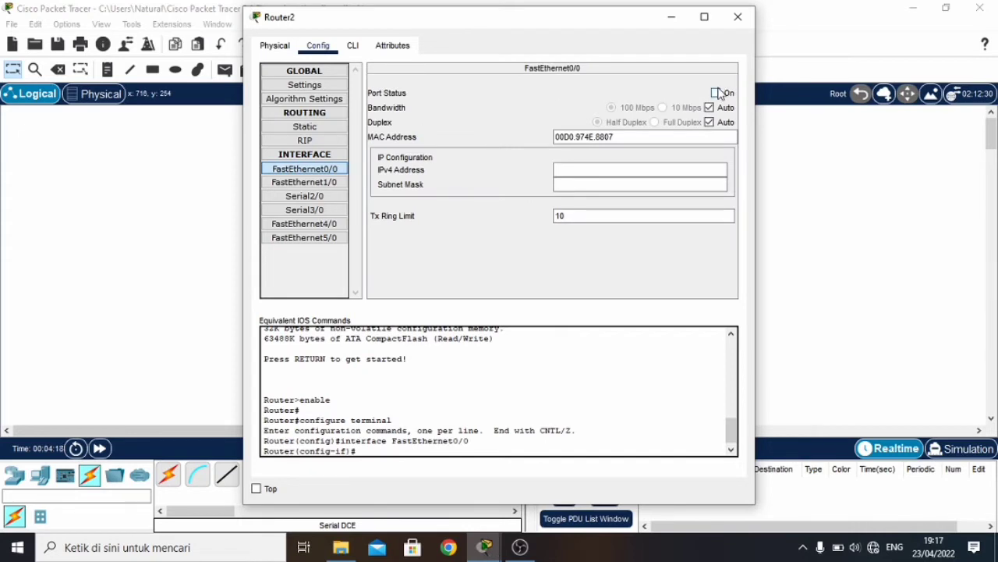
Step: Give Router2's FastEthernet0/0 interface the IPv4 address 192.168.1.254 with subnet mask 255.255.255.128
click(616, 168)
text(192)
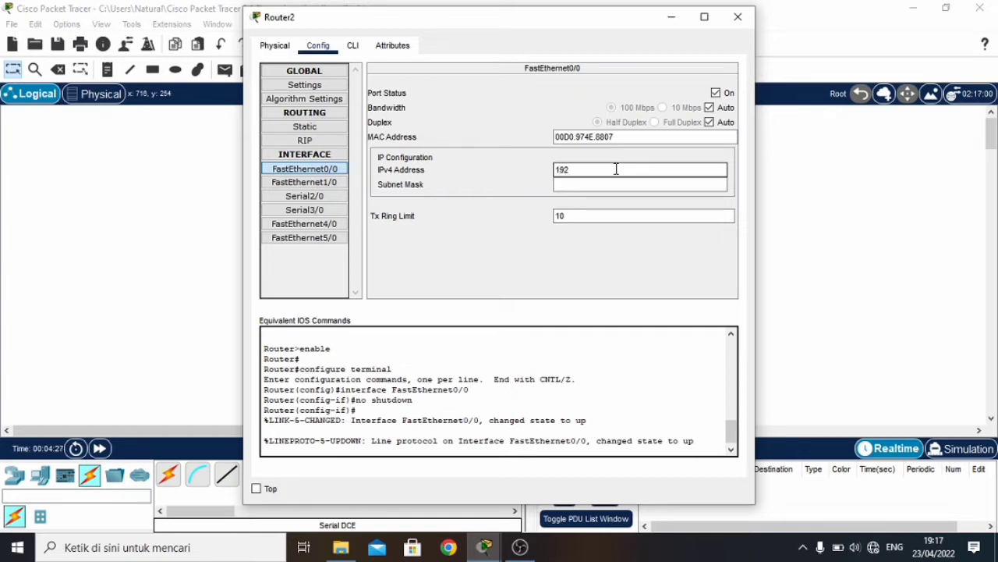
text(.168.1.254)
click(614, 184)
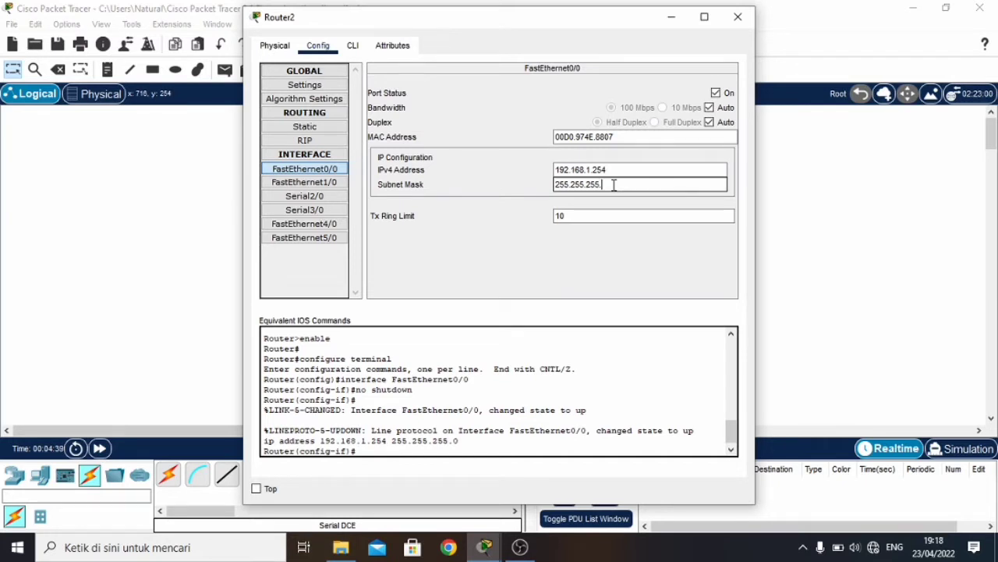
text(128)
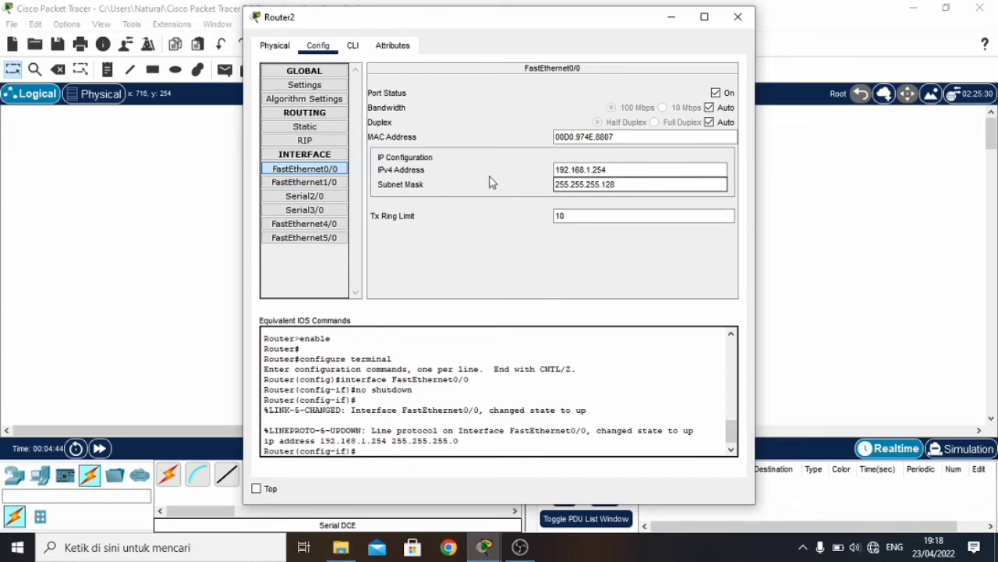
Step: Turn on Router2's Serial2/0 port and set its IPv4 address to 12.12.12.2
click(324, 200)
click(727, 95)
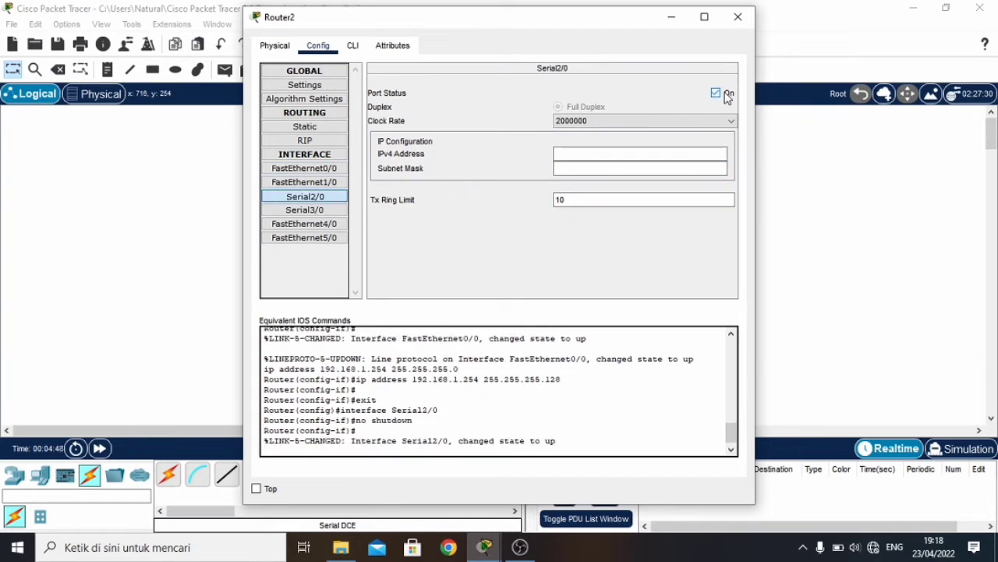
click(593, 153)
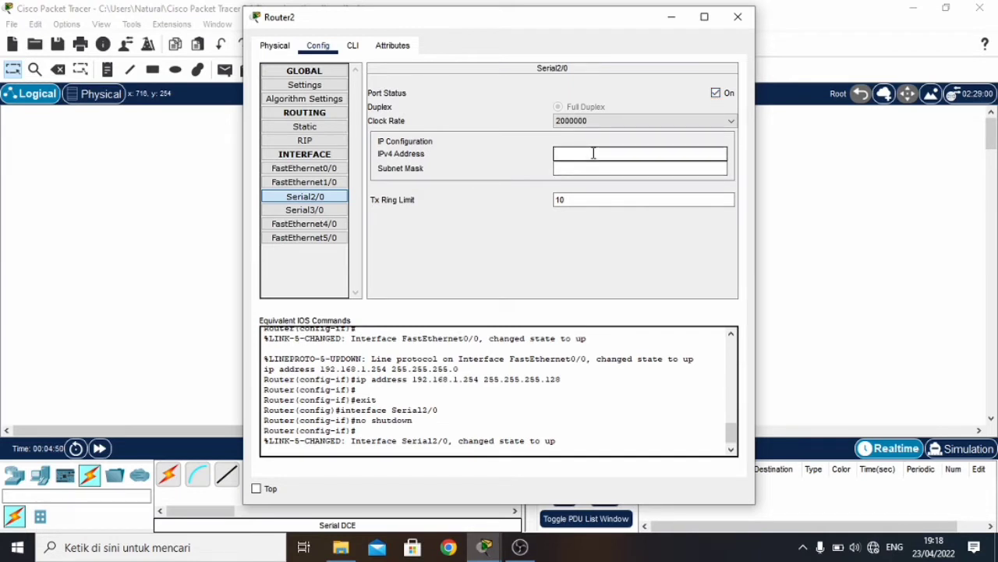
text(12.12.12.)
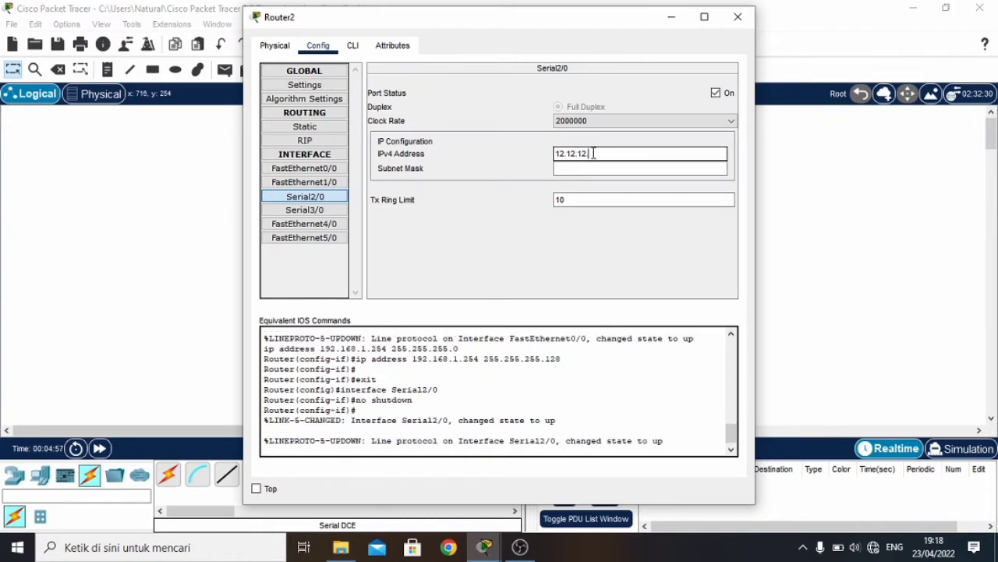
text(2)
Step: Set the subnet mask of Router2's Serial2/0 interface to 255.255.255.0
click(597, 171)
key(BackSpace)
key(BackSpace)
key(BackSpace)
key(BackSpace)
key(BackSpace)
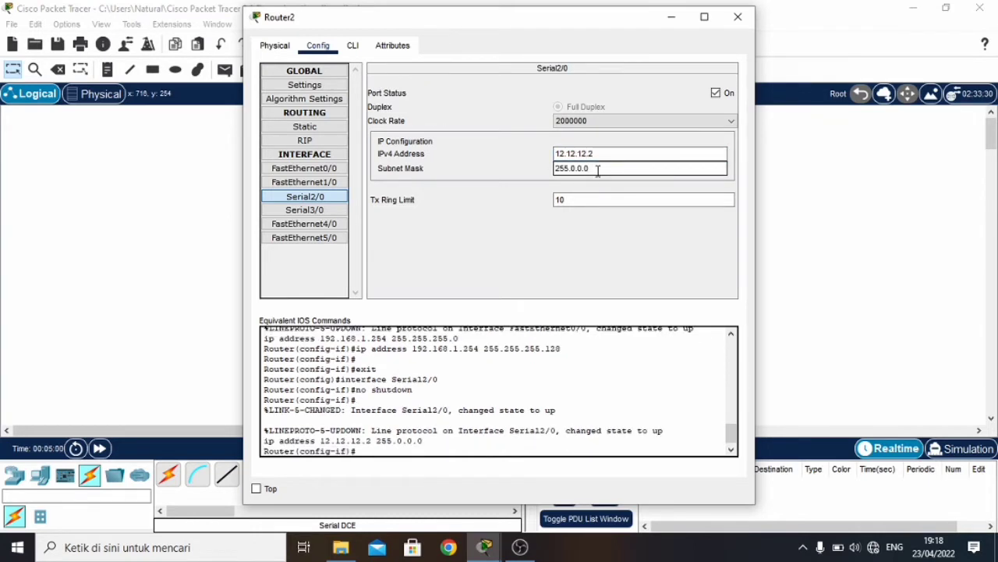
text(255.255.0)
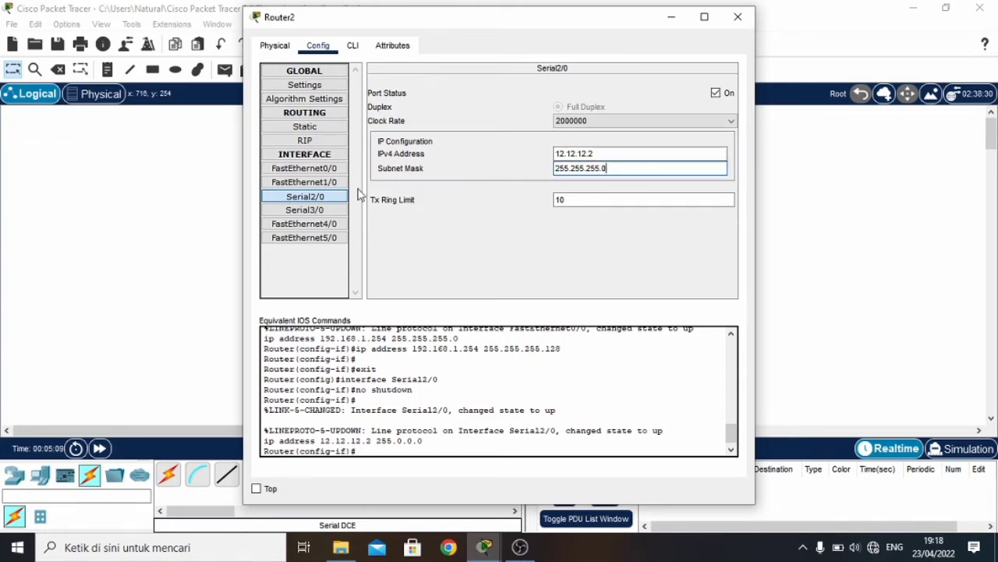
Step: Turn on Router2's Serial3/0 port and set its IPv4 address to 23.23.23.2
click(341, 211)
click(716, 93)
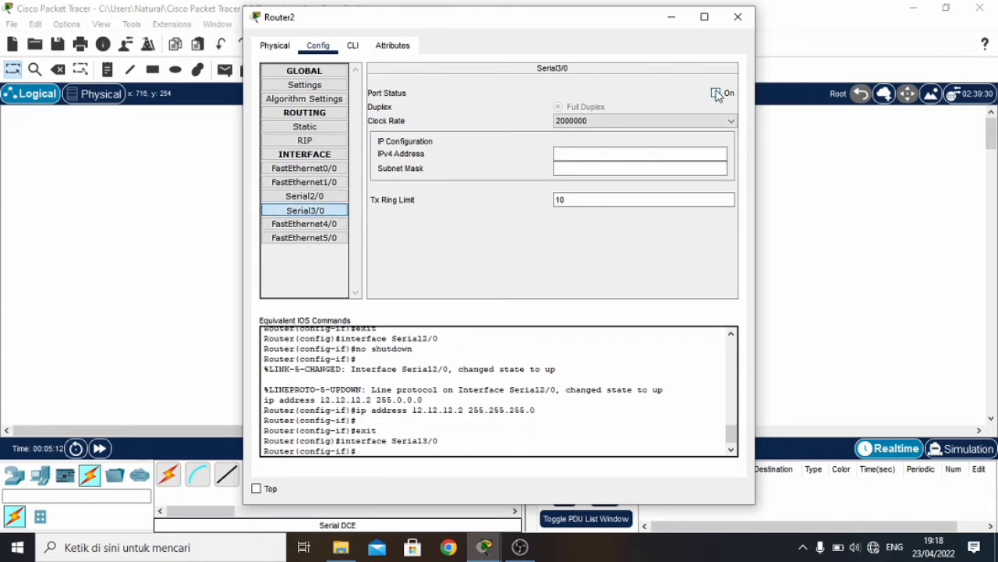
click(598, 152)
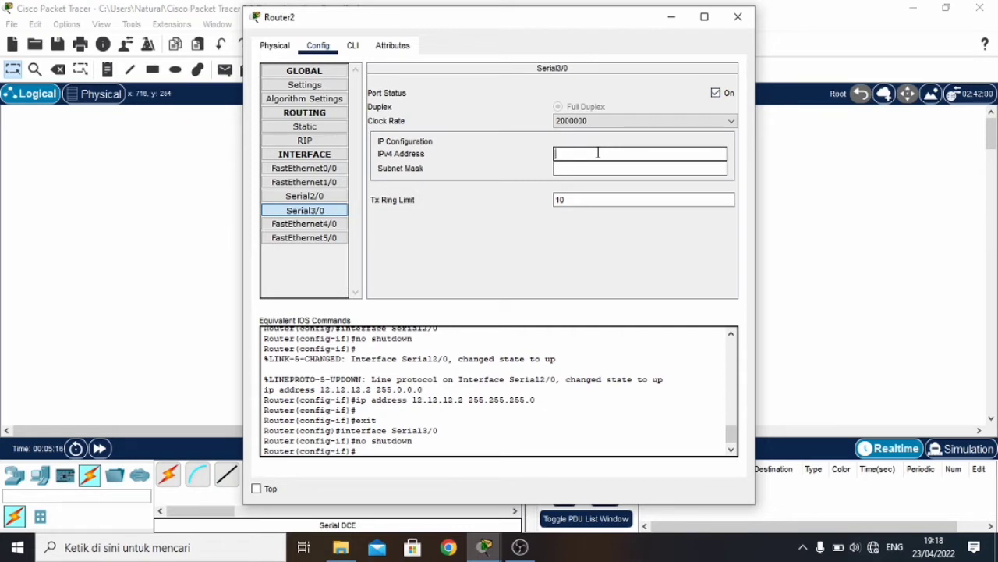
text(23.23.23.2)
Step: Set the subnet mask of Router2's Serial3/0 interface to 255.255.255.0 and close the router's configuration window
click(606, 169)
drag(607, 169, 572, 168)
key(BackSpace)
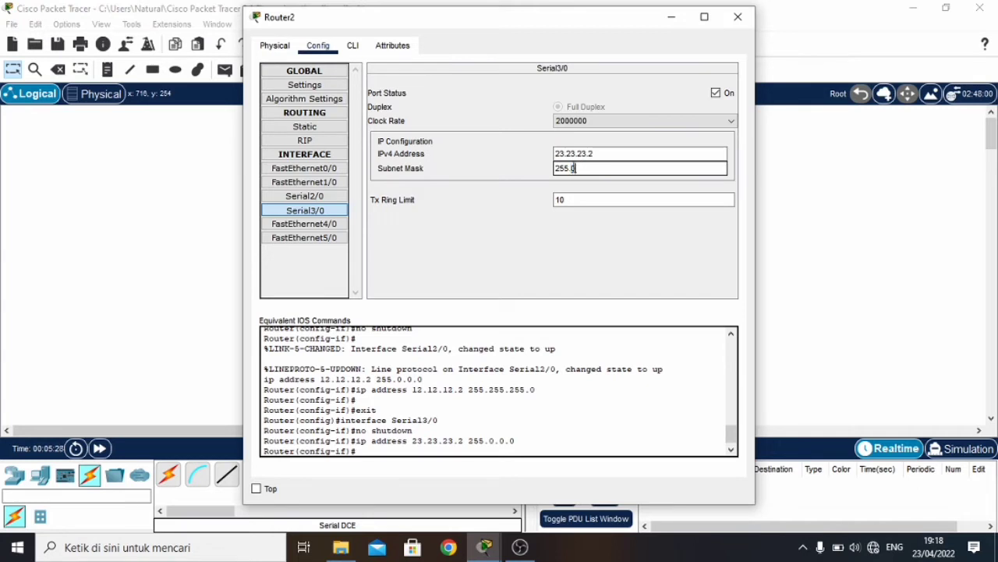
key(BackSpace)
text(255.2)
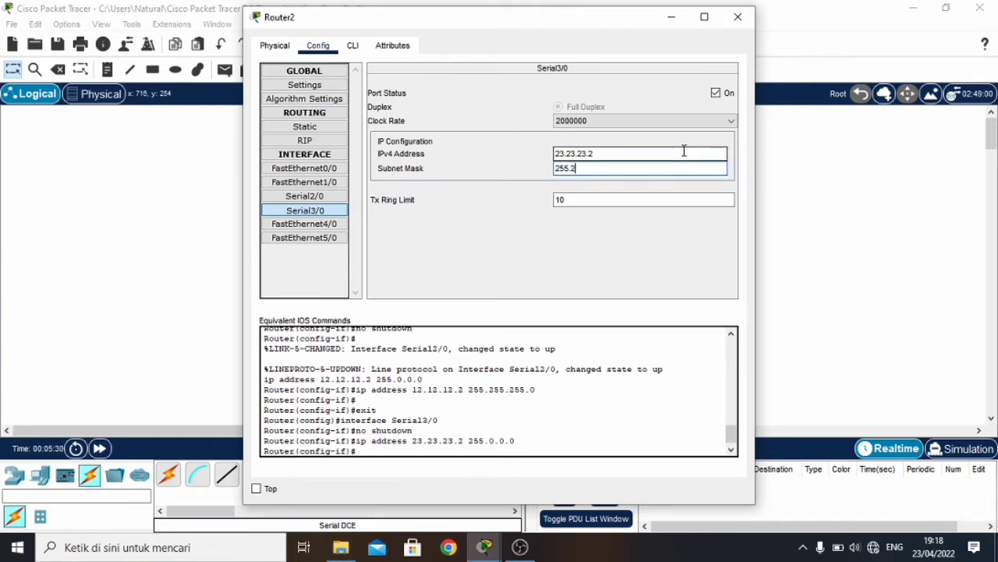
text(55.255.0)
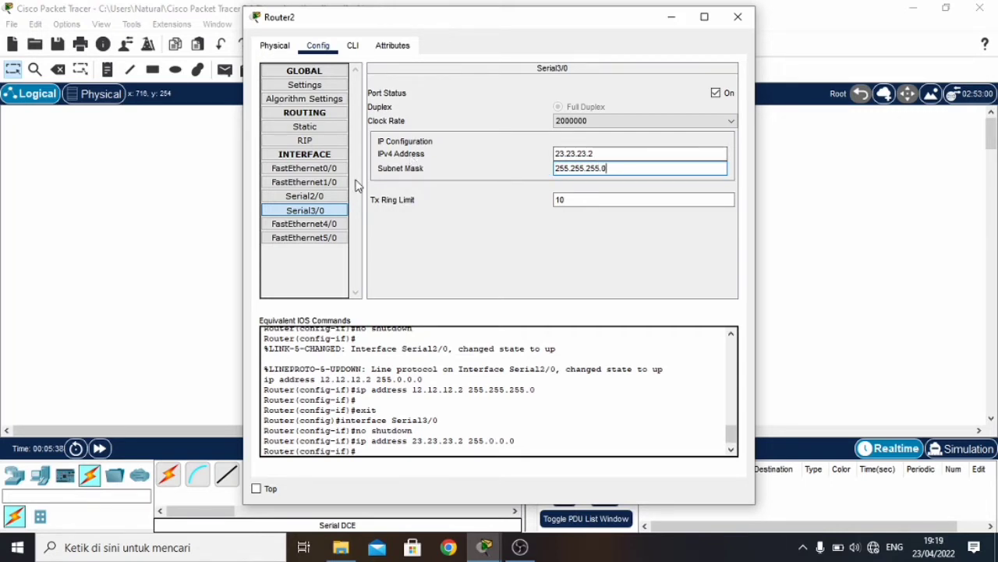
click(339, 196)
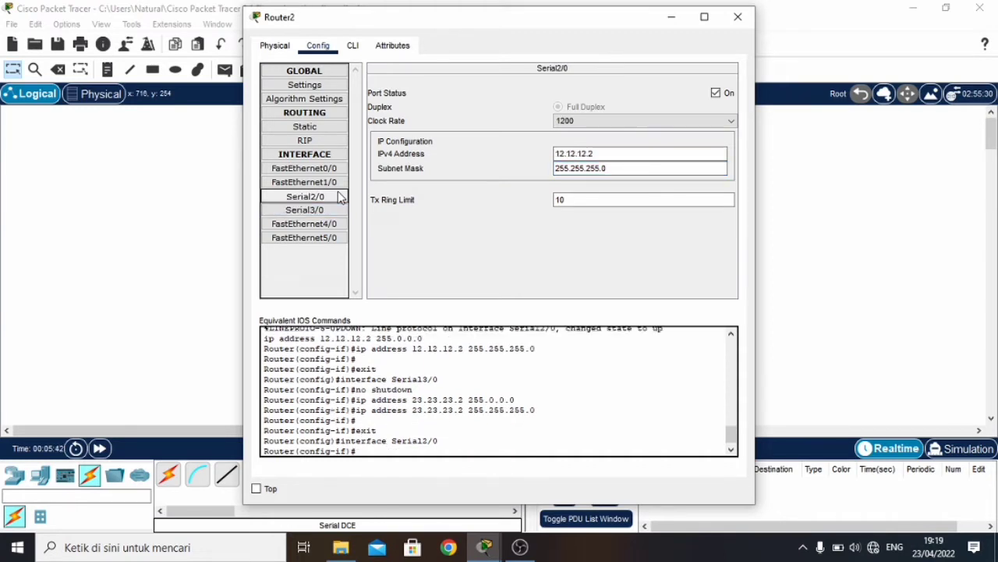
click(332, 171)
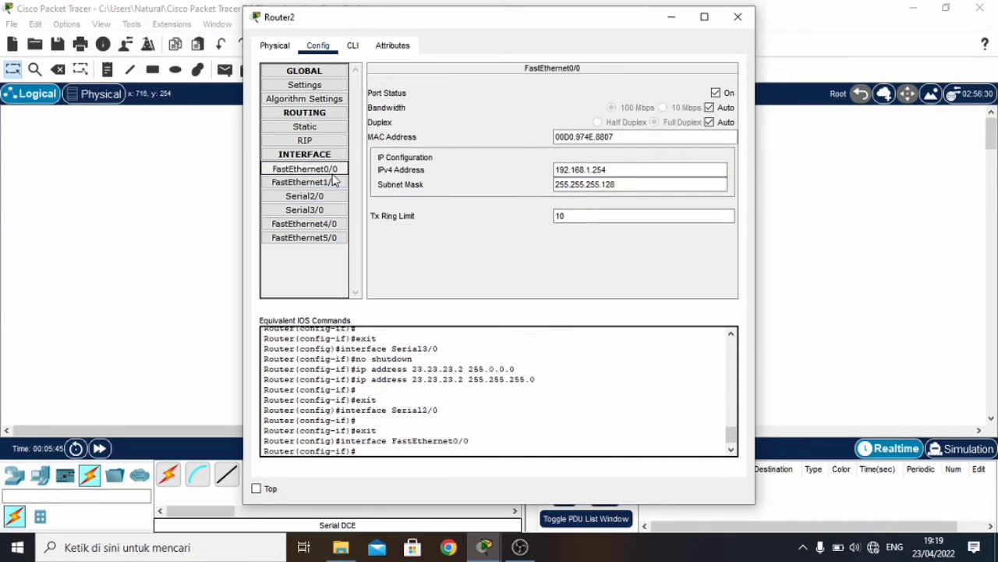
click(741, 20)
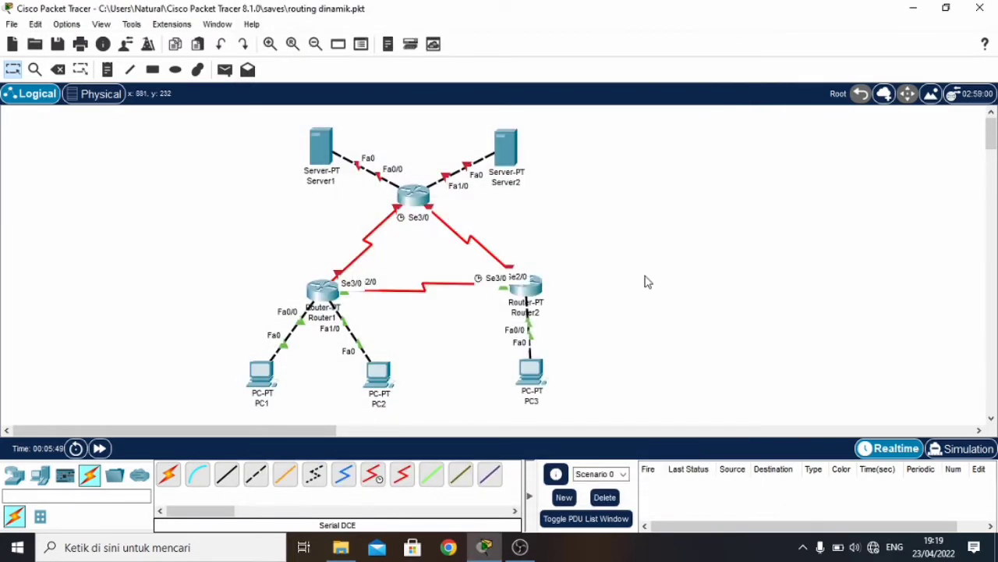
Step: Give PC3 the static IPv4 address 192.168.1.253 with subnet mask 255.255.255.128
click(531, 373)
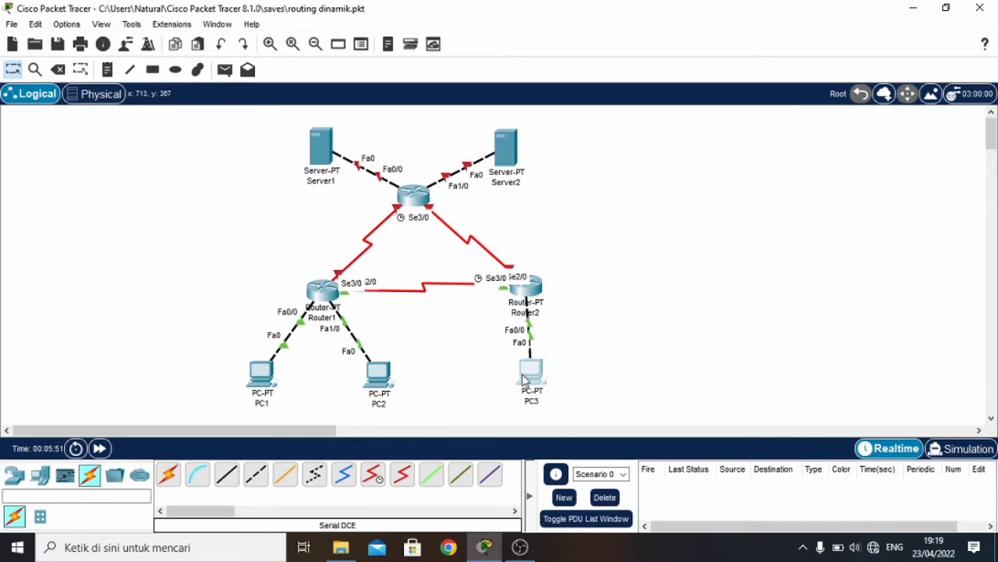
click(361, 46)
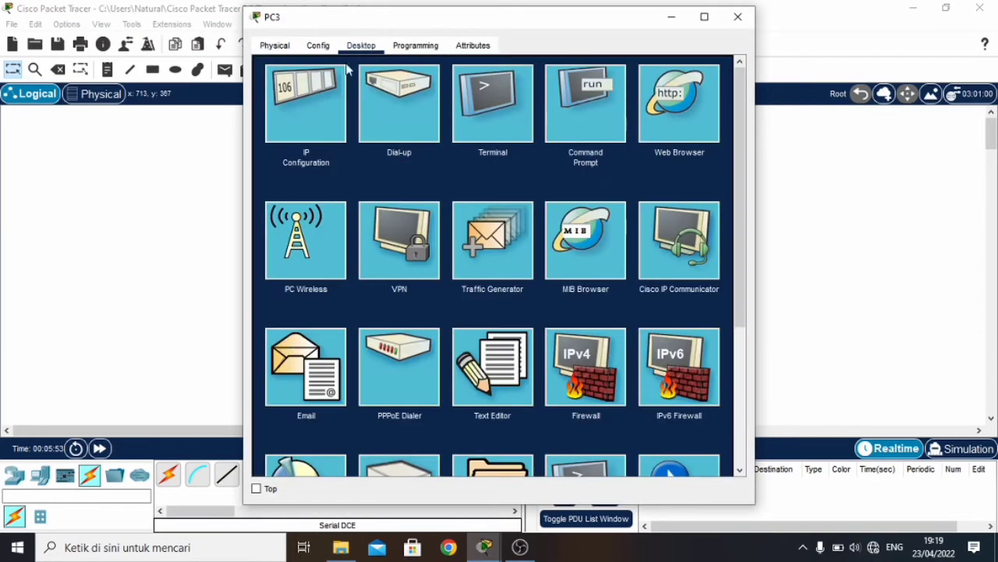
click(313, 104)
click(437, 149)
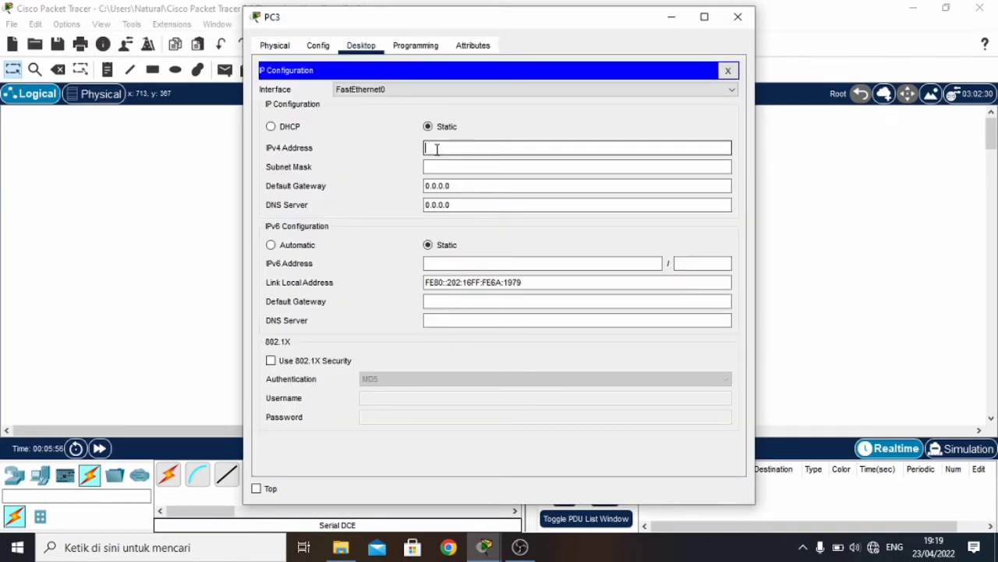
text(192.168.1.253)
click(438, 166)
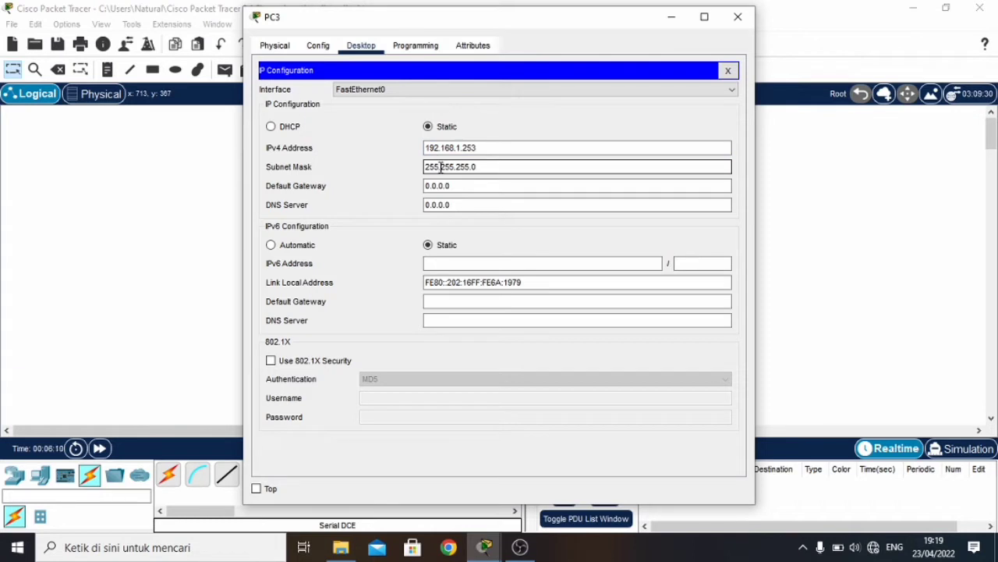
click(505, 166)
key(BackSpace)
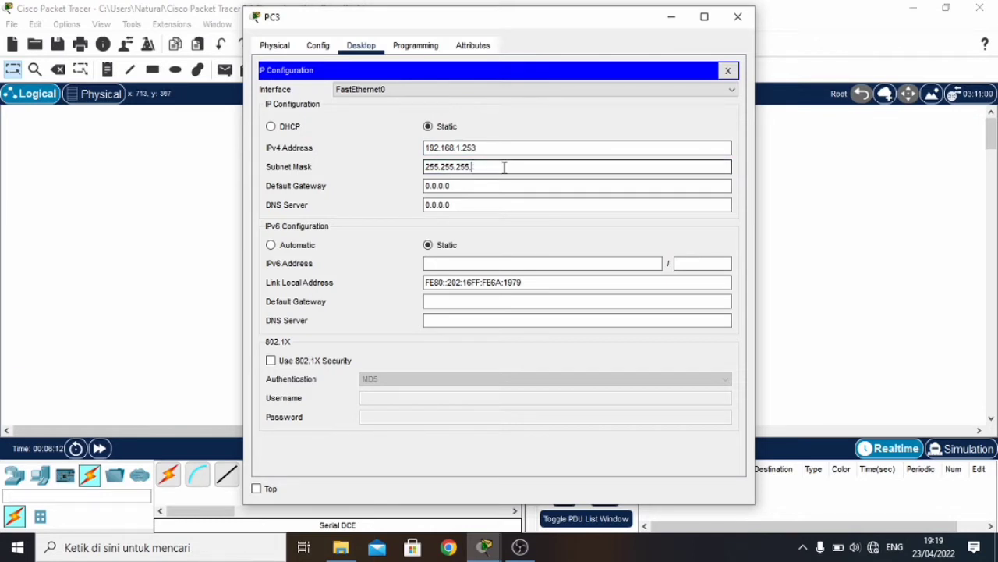
text(128)
Step: Clear PC3's existing IPv4 default gateway entry
click(483, 184)
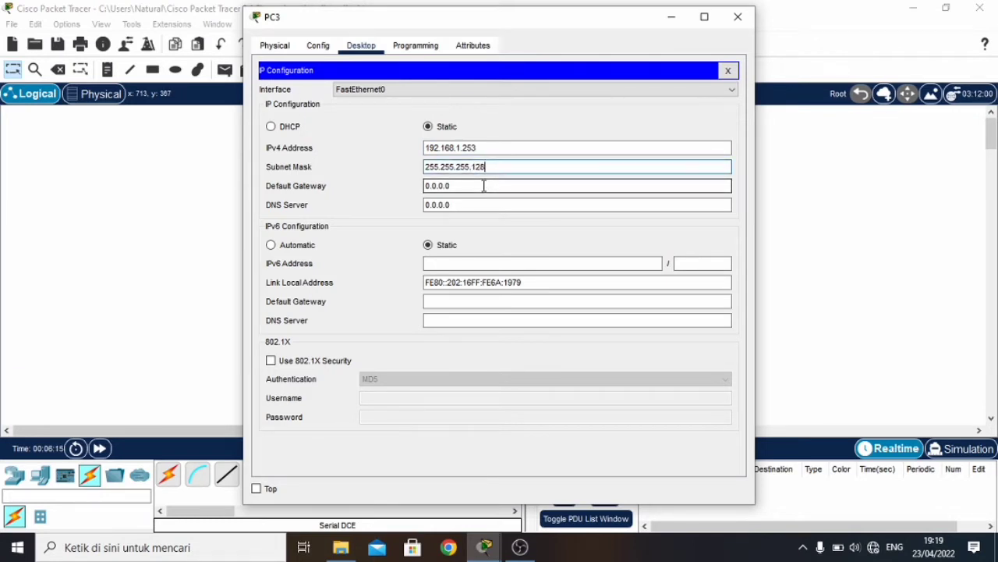
drag(484, 185, 425, 186)
key(BackSpace)
text(2)
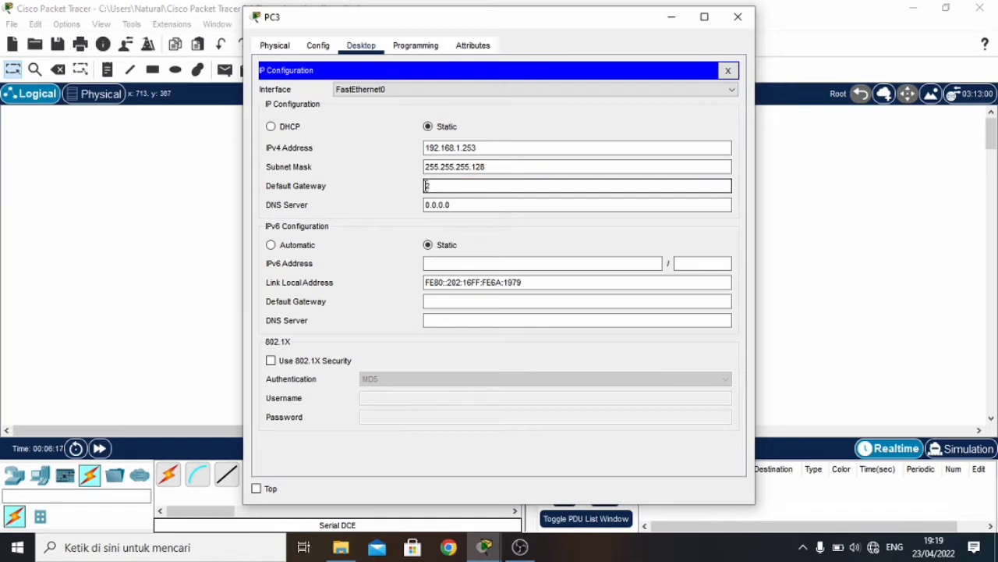
text(55.255)
key(BackSpace)
key(BackSpace)
key(BackSpace)
key(BackSpace)
key(BackSpace)
key(BackSpace)
key(BackSpace)
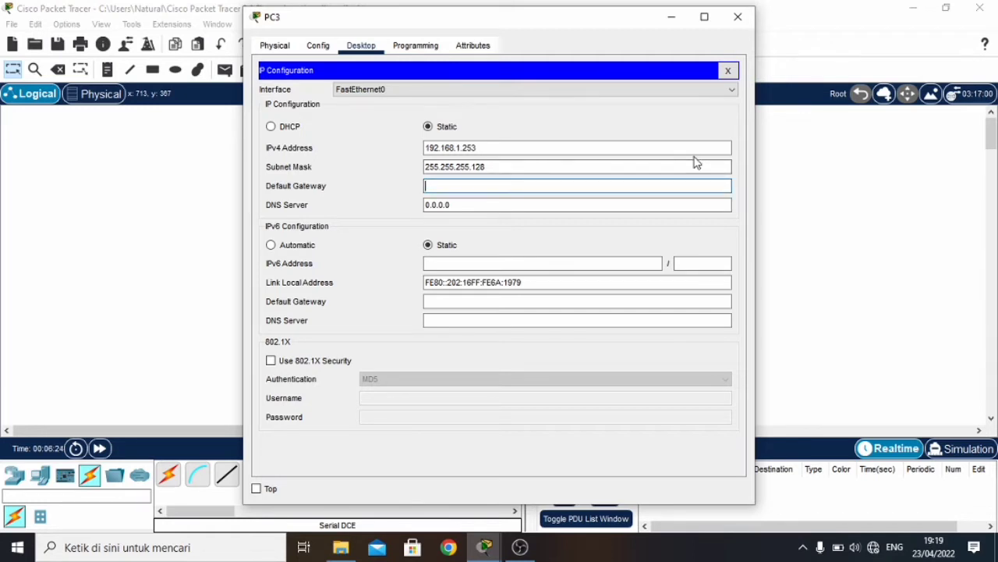
Step: Set PC3's IPv4 default gateway to 192.168.1.254 and close its configuration window
text(192.168.1.254)
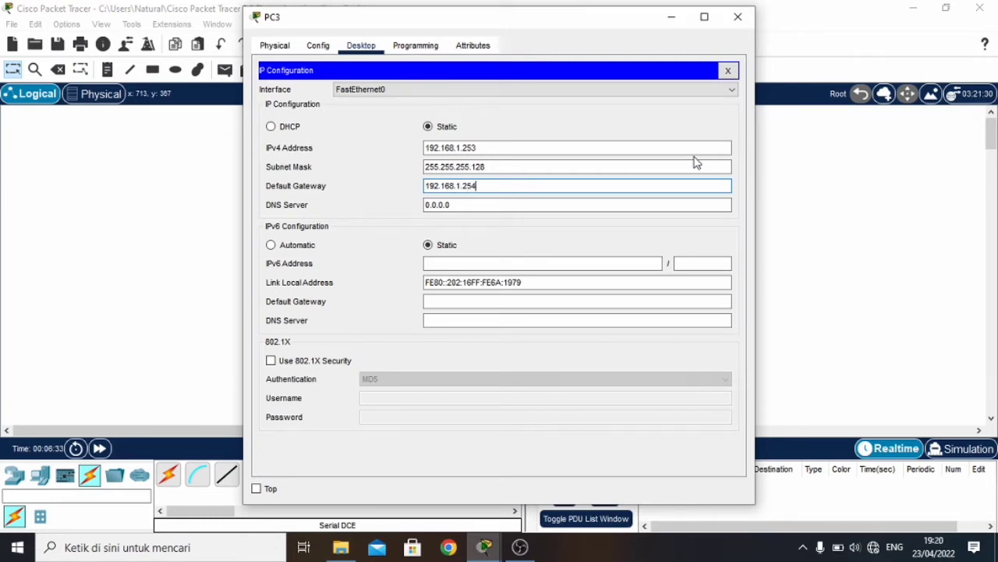
click(738, 16)
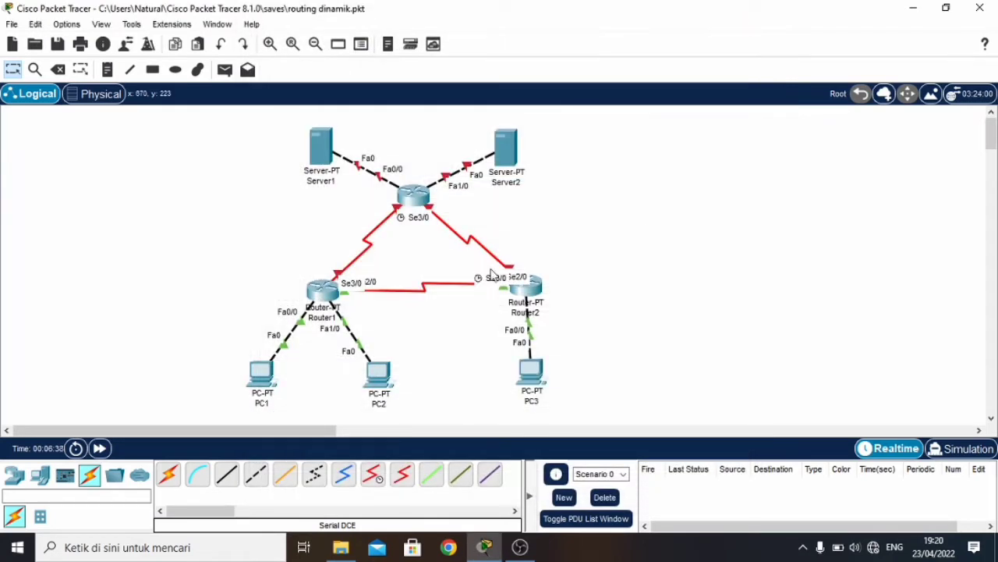
Step: Turn on Router3's FastEthernet0/0 port and set its IPv4 address to 33.33.33.3
click(419, 207)
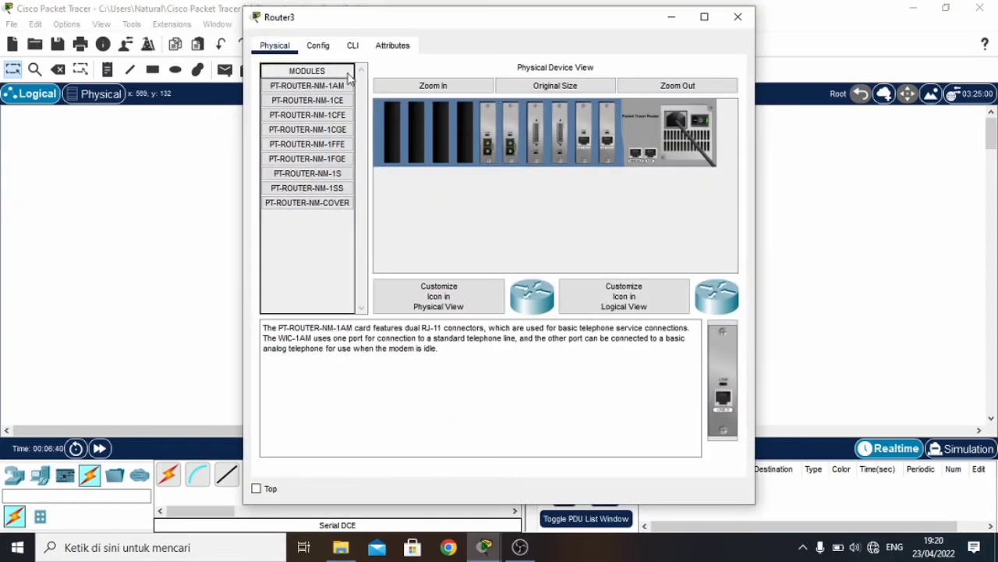
click(319, 47)
click(331, 169)
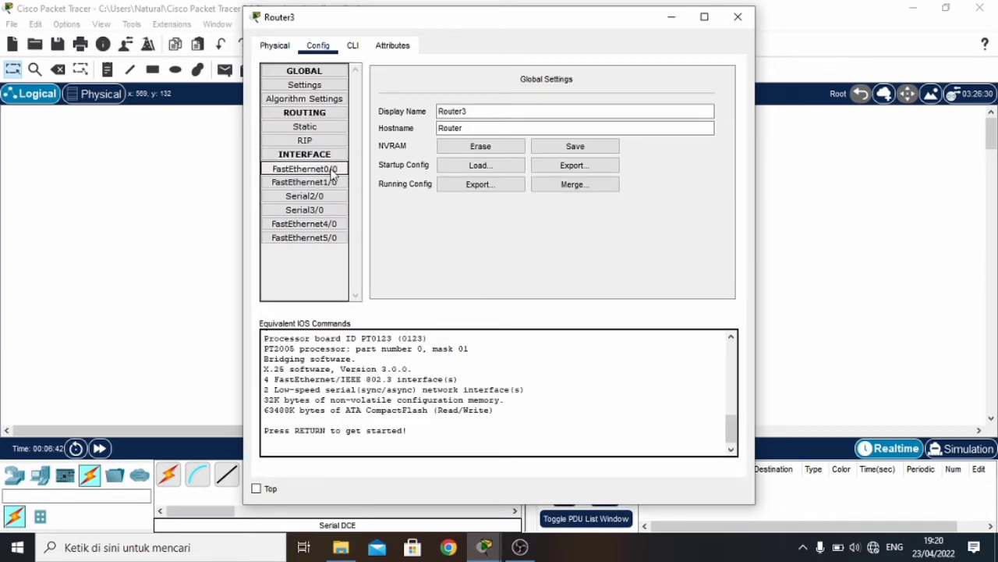
click(716, 93)
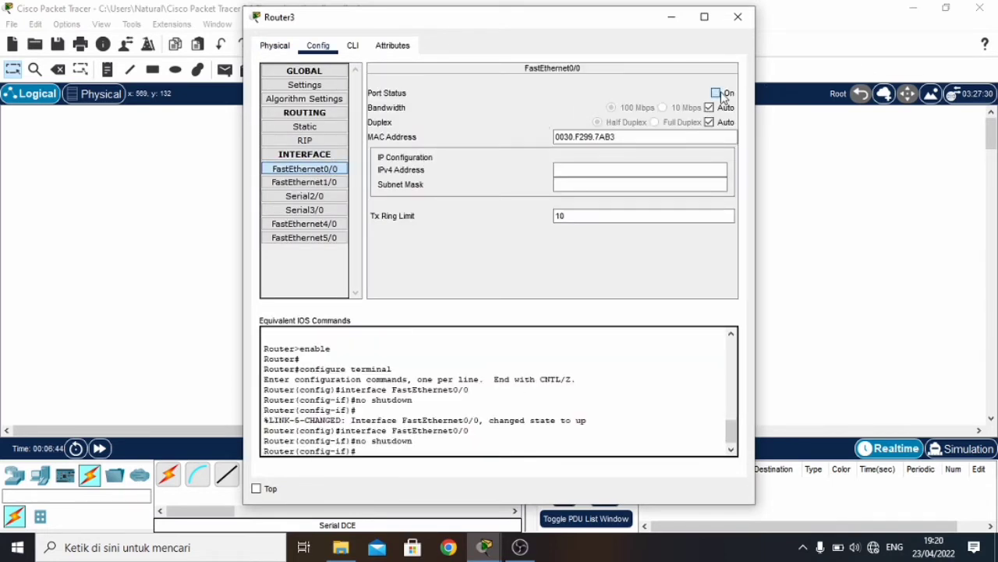
click(586, 170)
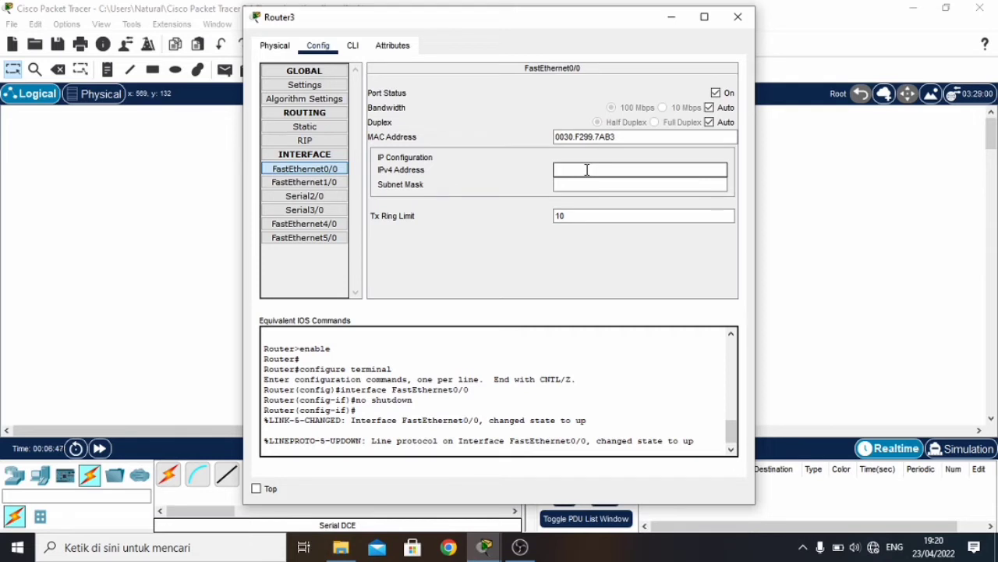
text(33.33.33.3)
Step: Set the subnet mask of Router3's FastEthernet0/0 interface to 255.255.255.0
click(590, 185)
key(BackSpace)
key(BackSpace)
key(BackSpace)
key(BackSpace)
key(BackSpace)
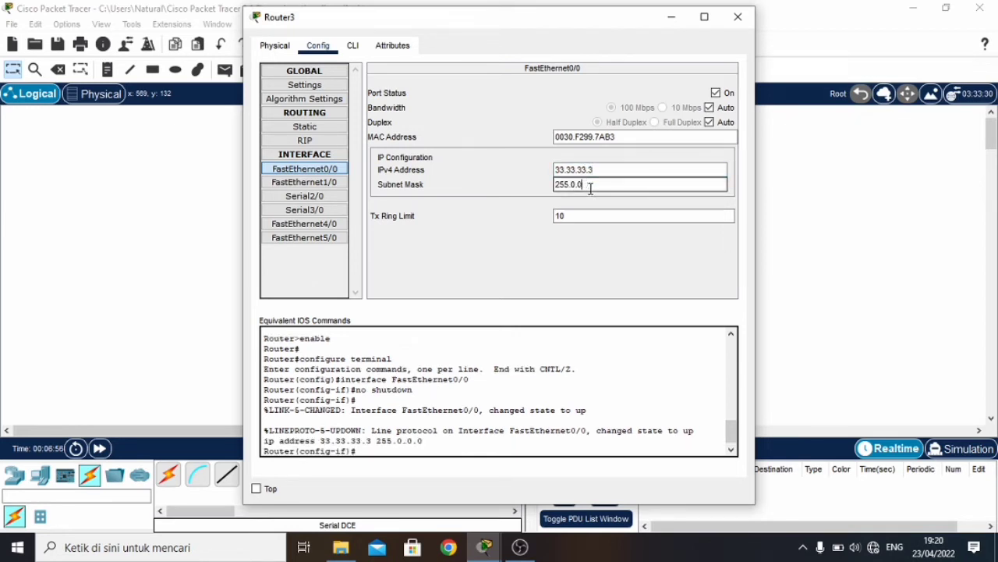
text(255.255.0)
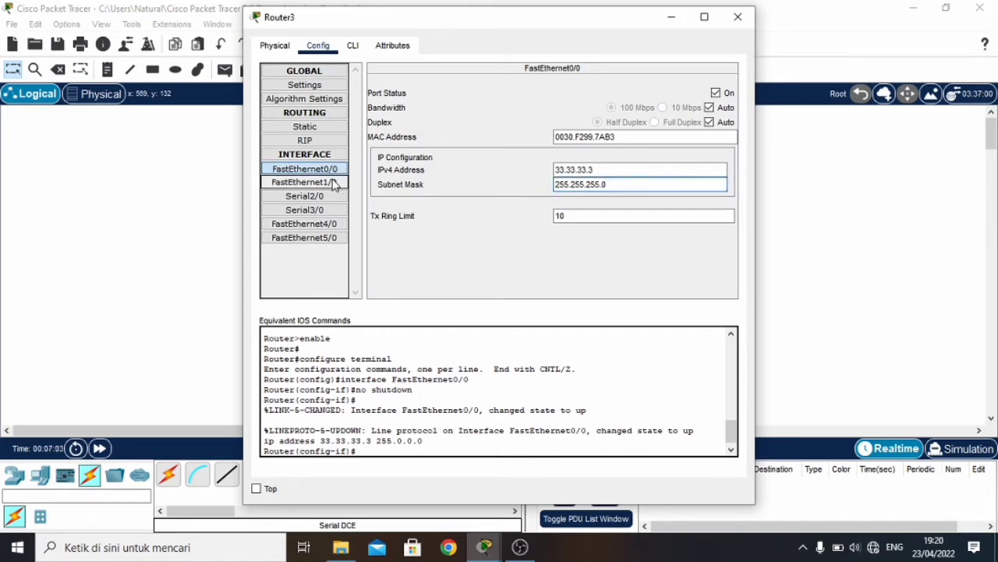
Step: Turn on Router3's FastEthernet1/0 port and set its IPv4 address to 43.43.43.3
click(333, 182)
click(716, 93)
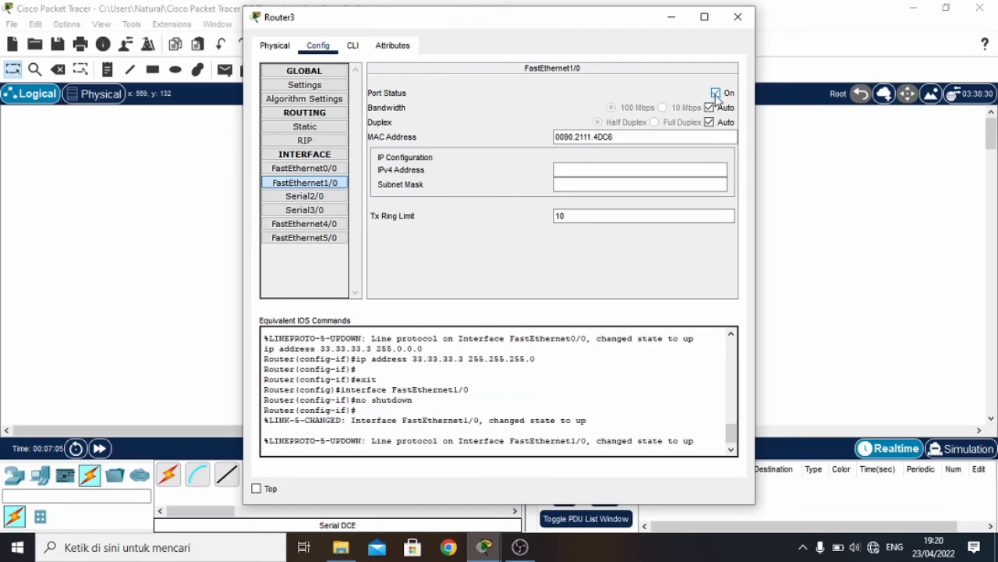
click(598, 169)
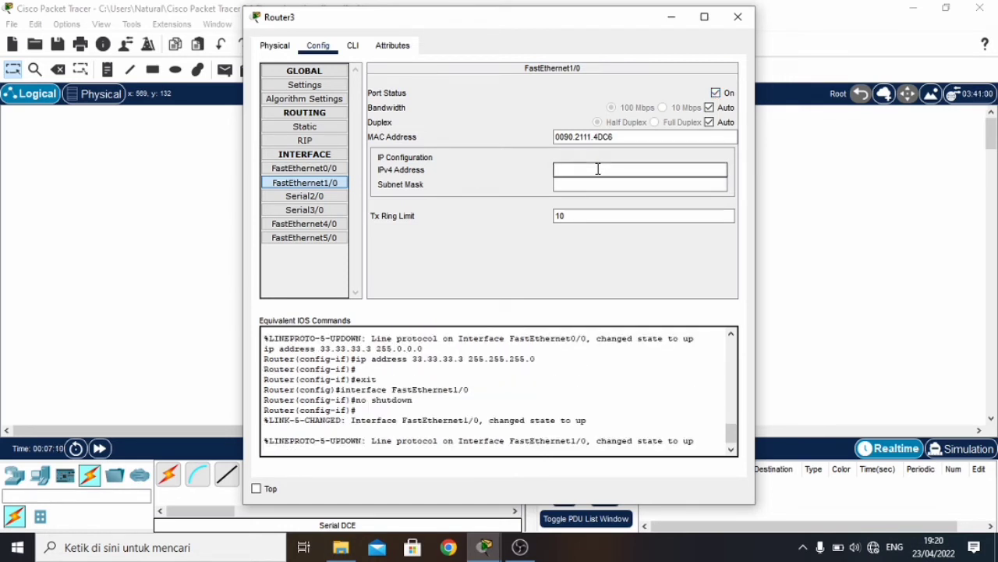
text(43.43.43)
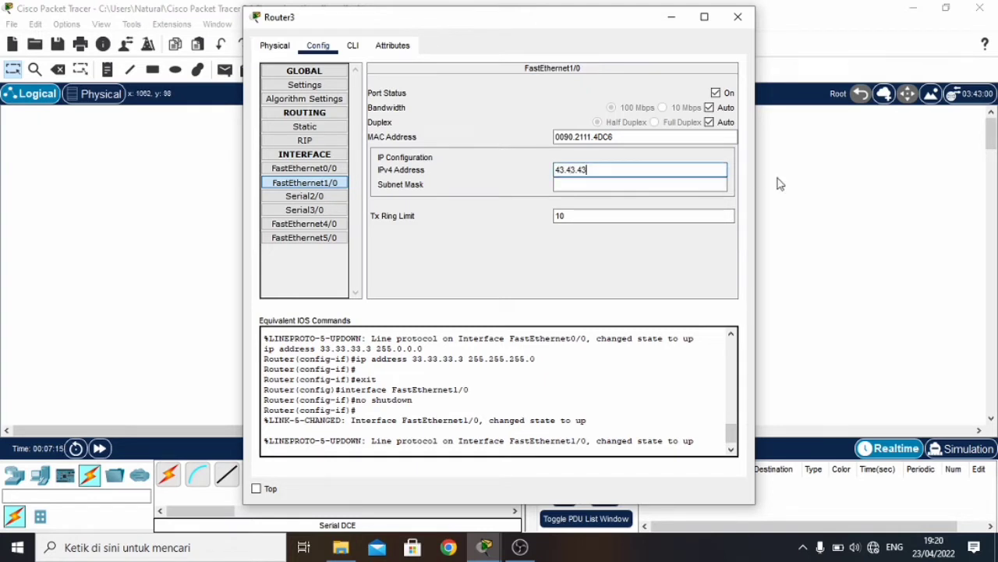
text(.3)
Step: Set the subnet mask of Router3's FastEthernet1/0 interface to 255.255.255.0
click(684, 187)
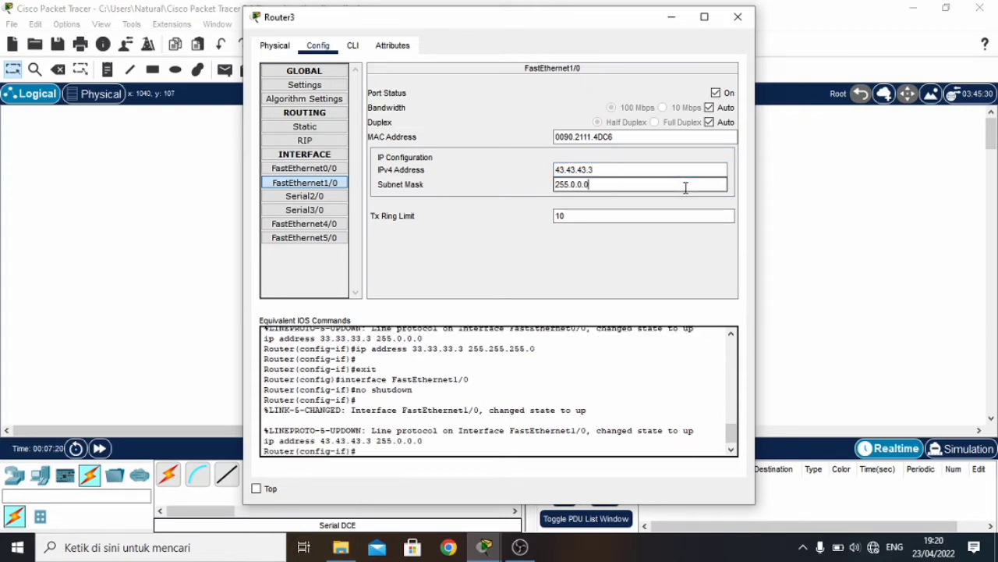
key(BackSpace)
key(BackSpace)
key(BackSpace)
key(BackSpace)
text(255.255.0)
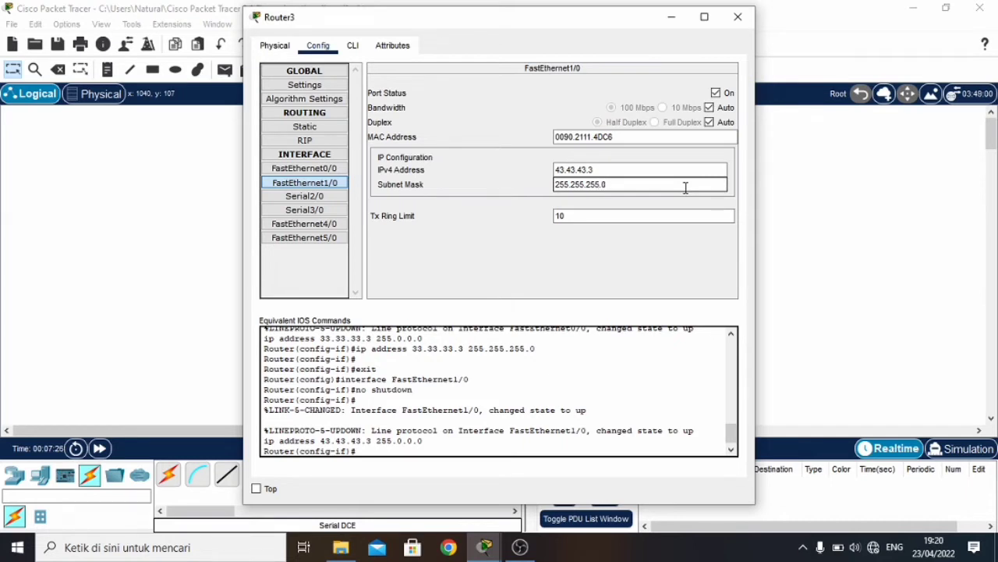
Step: Turn on Router3's Serial2/0 port and set its IPv4 address to 23.23.23.3
click(333, 199)
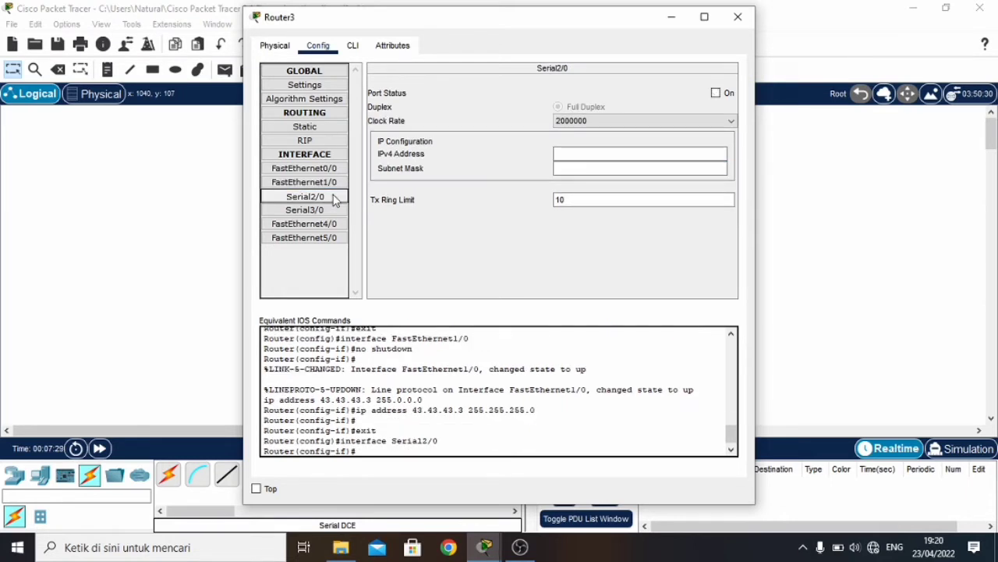
click(568, 155)
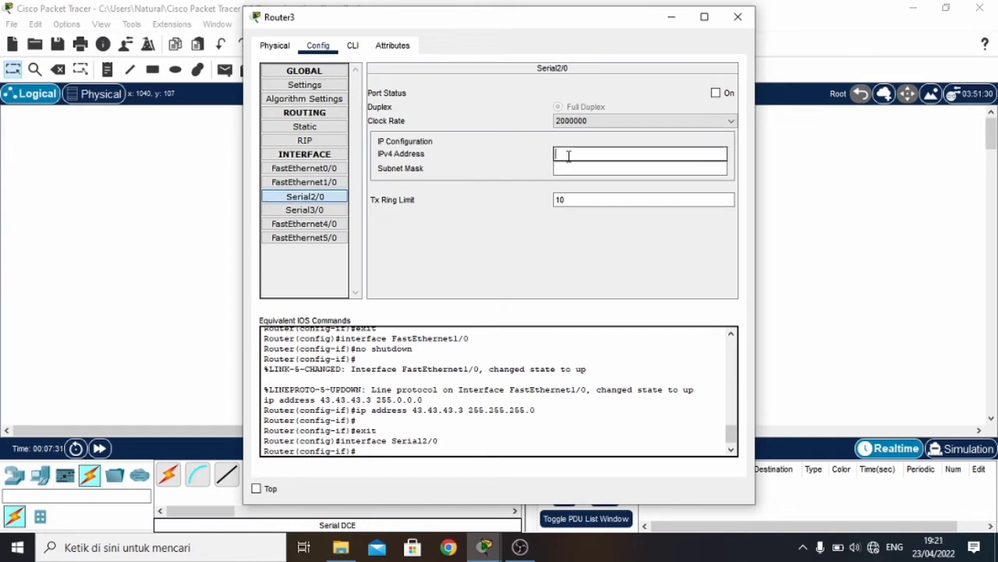
click(716, 93)
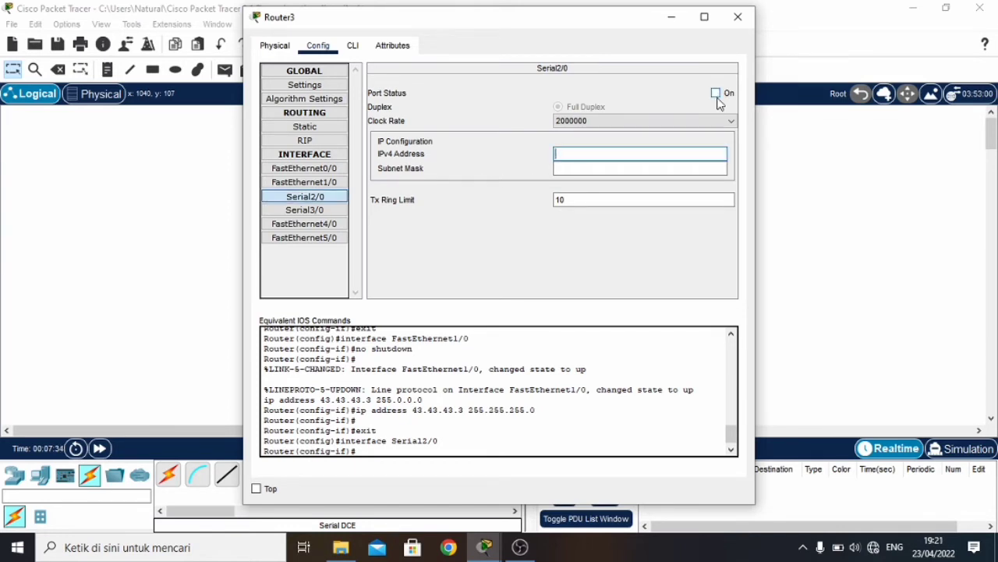
click(631, 153)
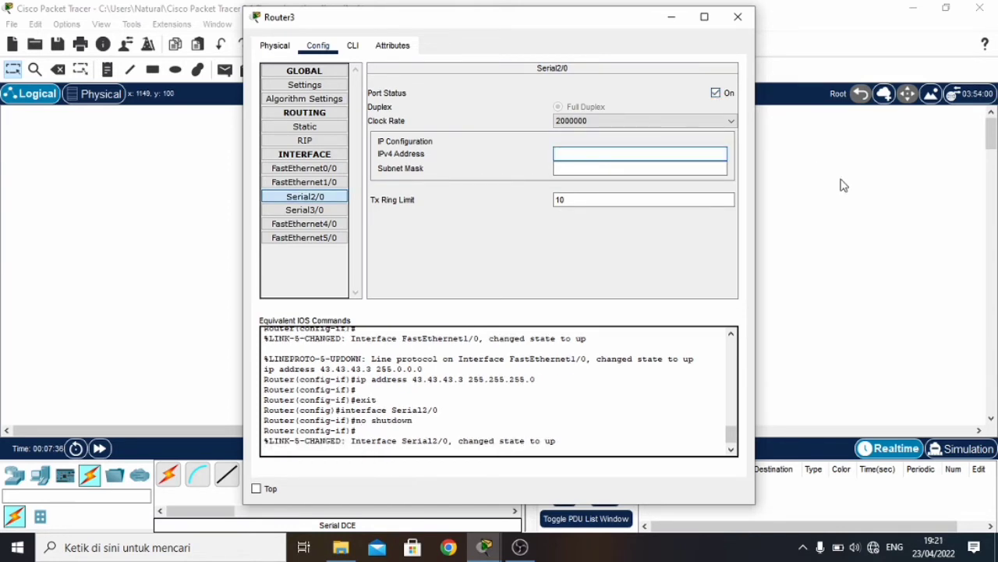
text(23.23.23.3)
Step: Set the subnet mask of Router3's Serial2/0 interface to 255.255.255.0
click(678, 171)
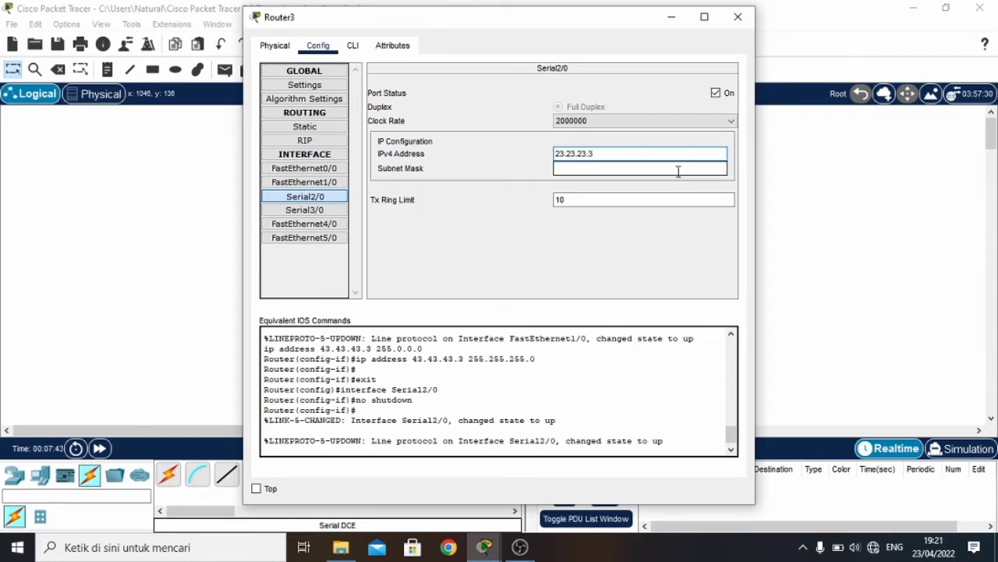
key(BackSpace)
key(BackSpace)
key(BackSpace)
key(BackSpace)
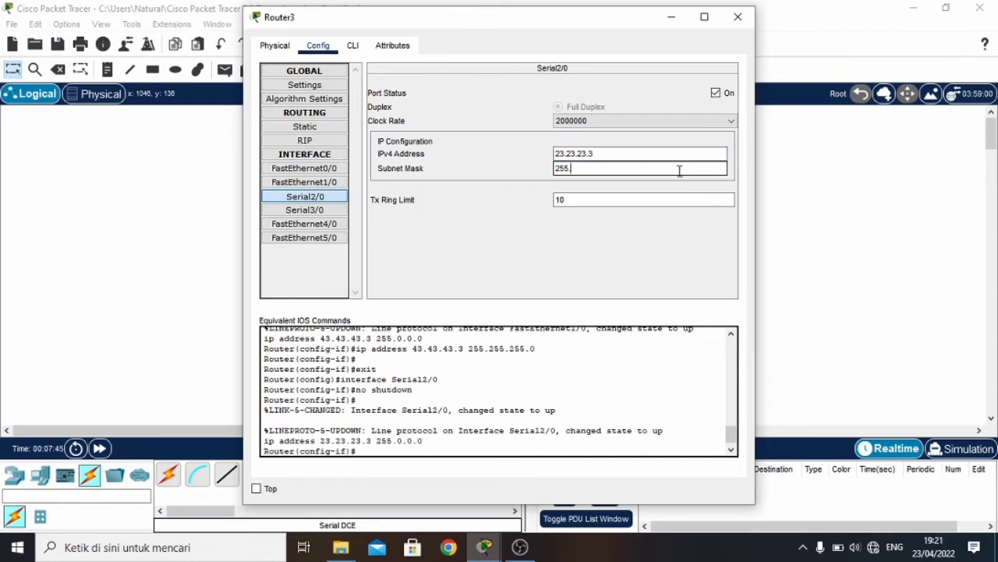
text(255.255)
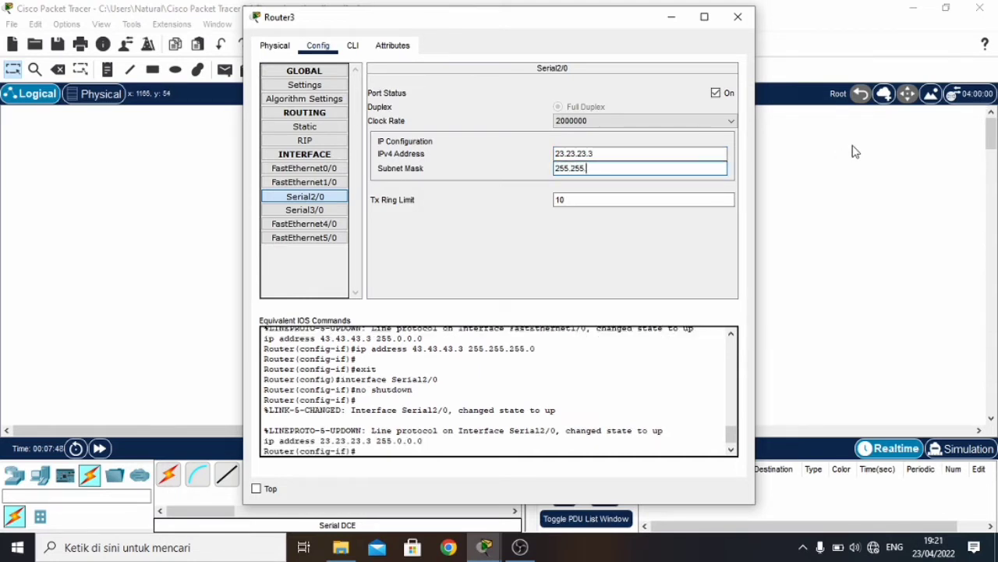
text(.0)
Step: Turn on Router3's Serial3/0 port and set its IPv4 address to 13.13.13.3
click(323, 213)
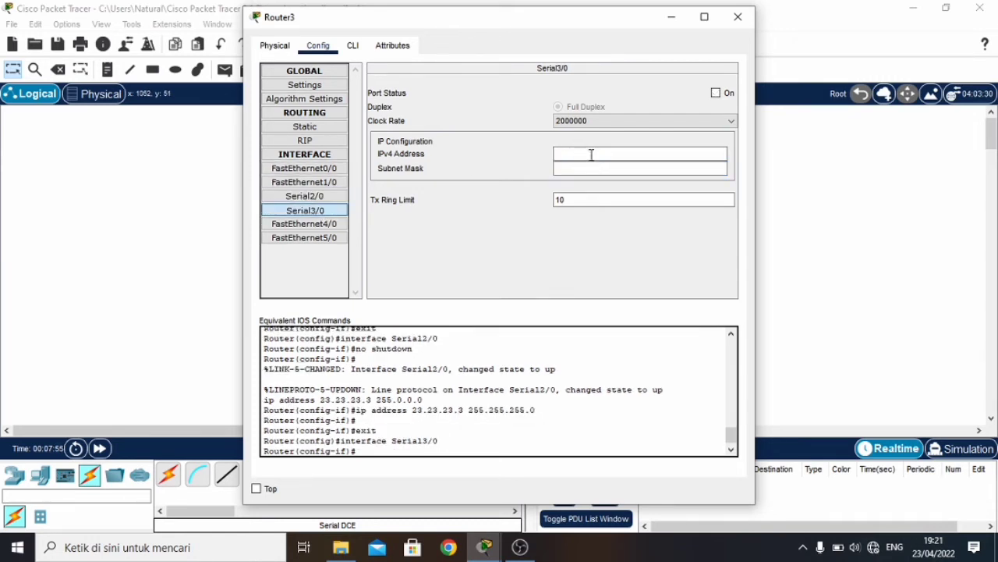
click(715, 93)
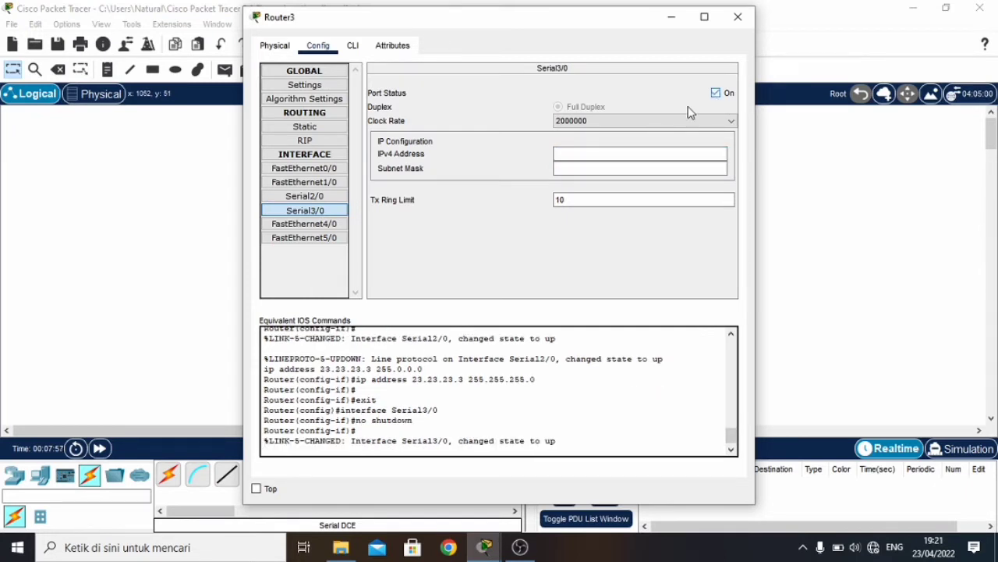
text(13)
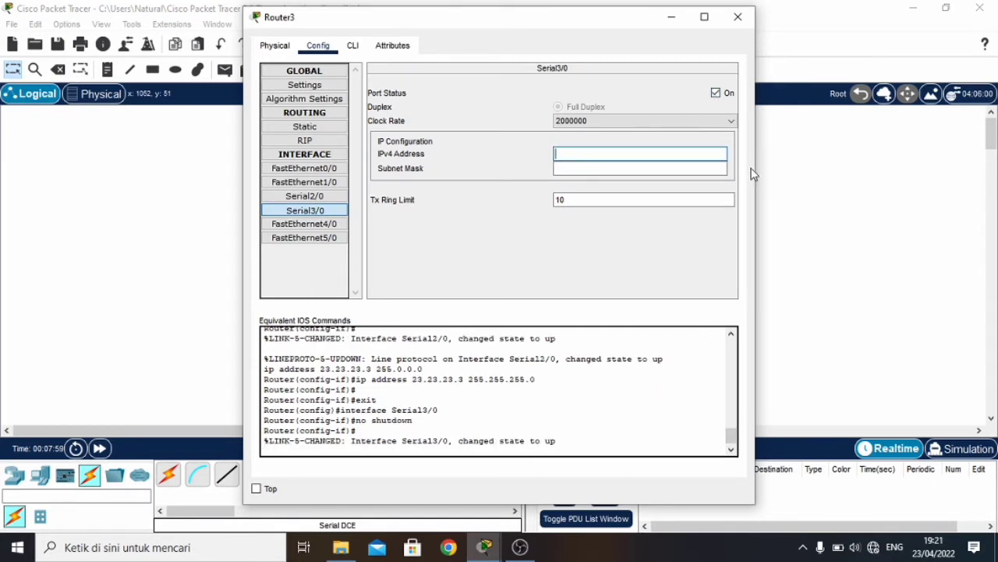
text(3.13.13)
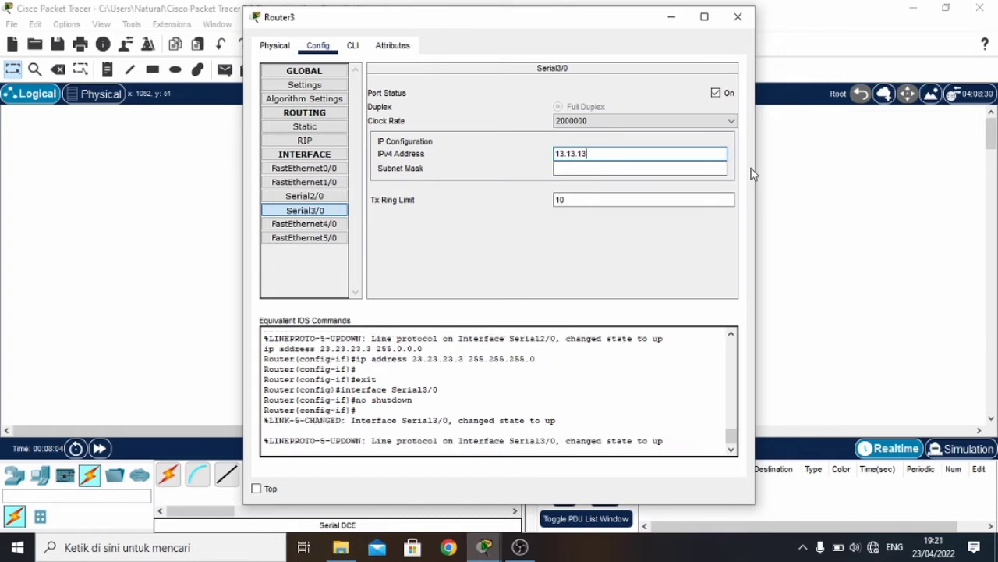
text(.3)
Step: Set the subnet mask of Router3's Serial3/0 interface to 255.255.255.0 and close the router's configuration window
click(700, 170)
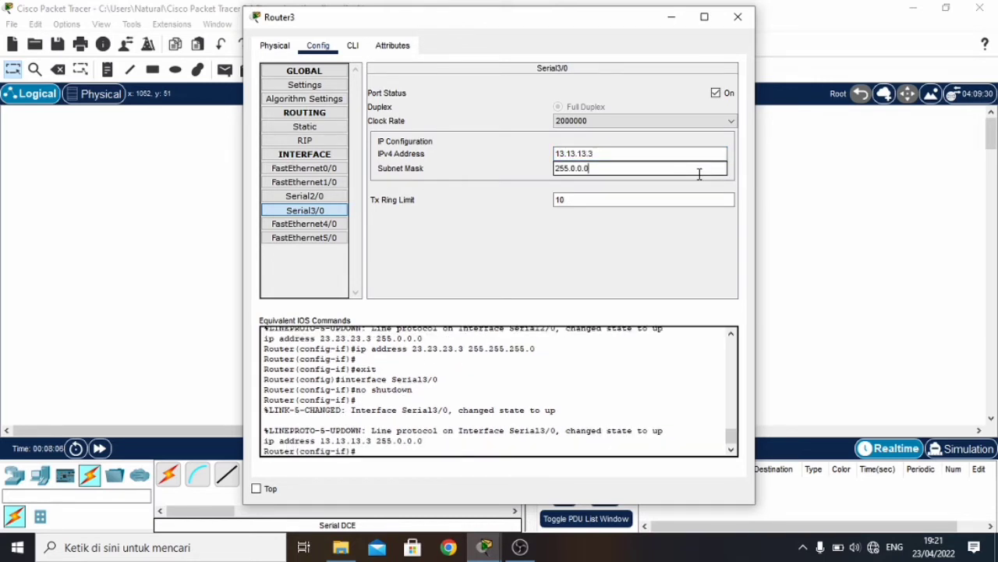
key(BackSpace)
key(BackSpace)
key(BackSpace)
key(BackSpace)
key(BackSpace)
key(BackSpace)
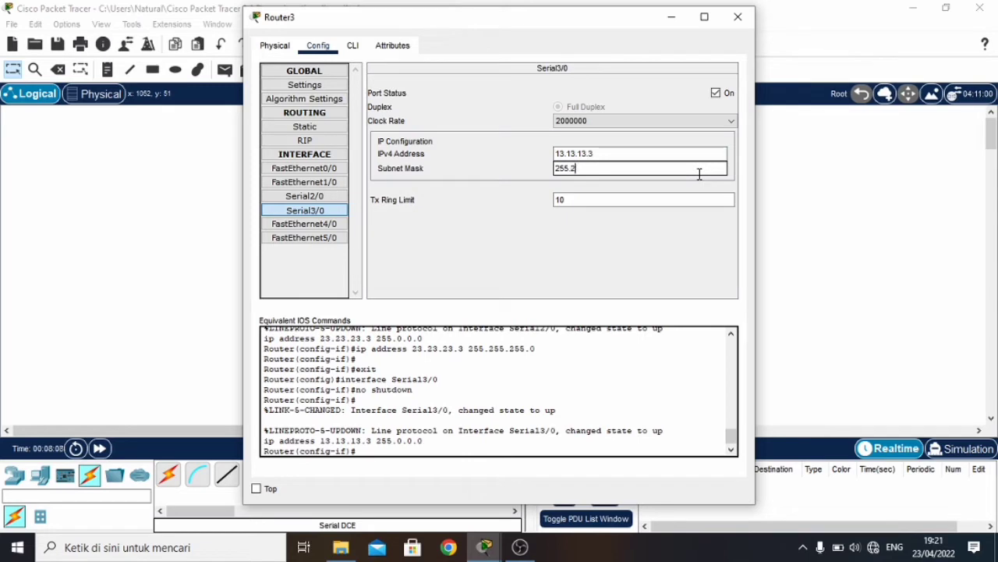
text(.255.255)
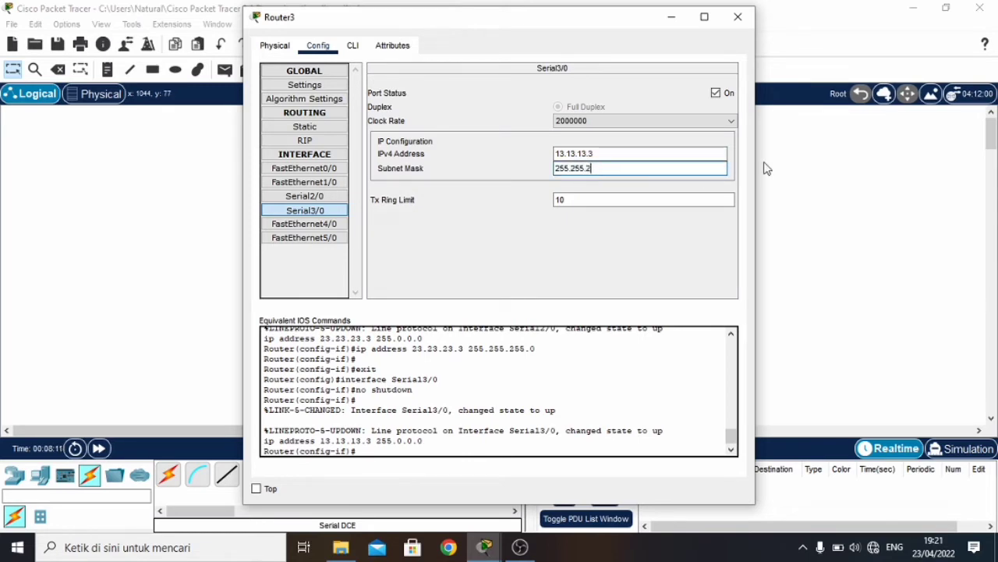
text(.0)
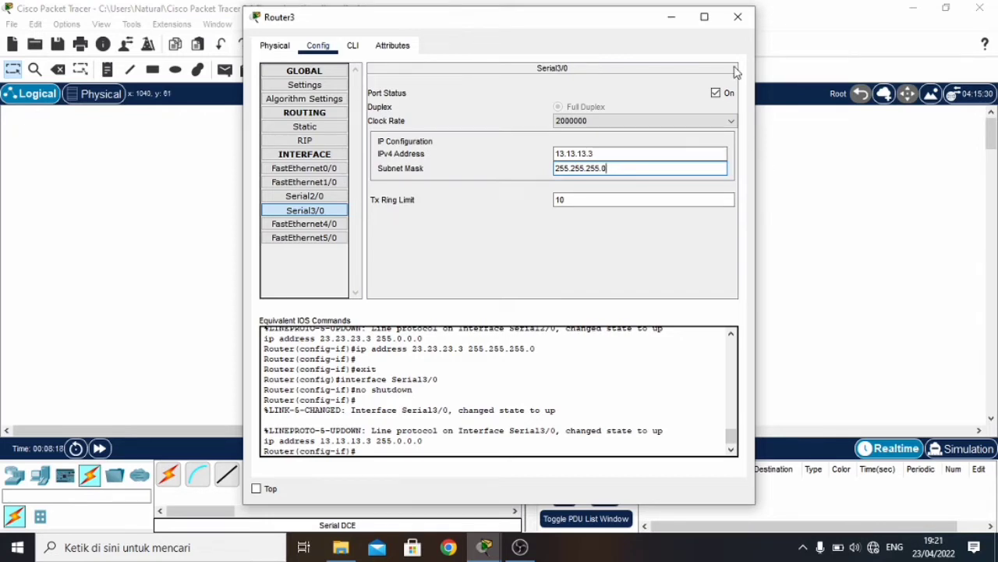
click(737, 16)
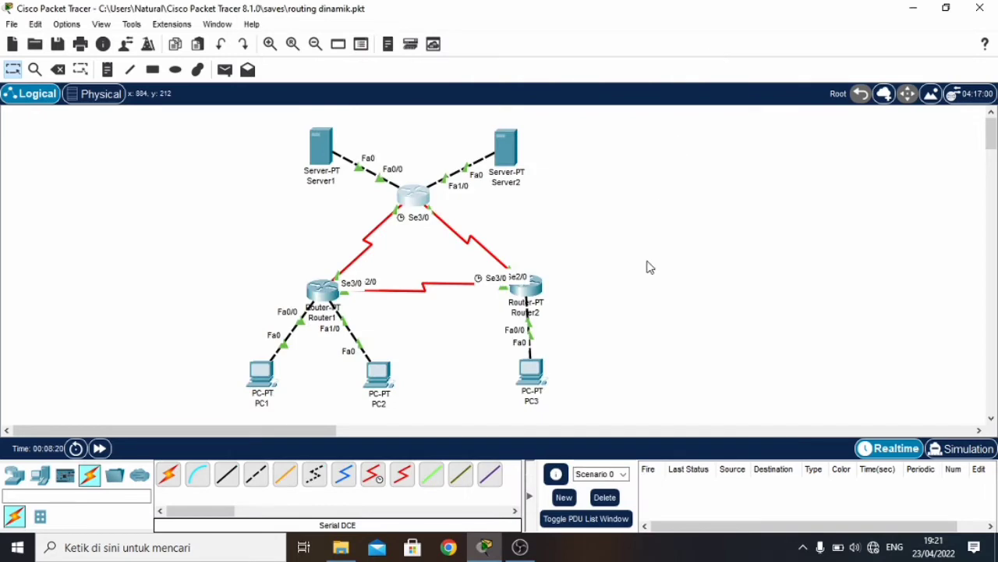
Step: Open Server1's IP configuration and set its static IPv4 address to 33.33.33.1
click(330, 147)
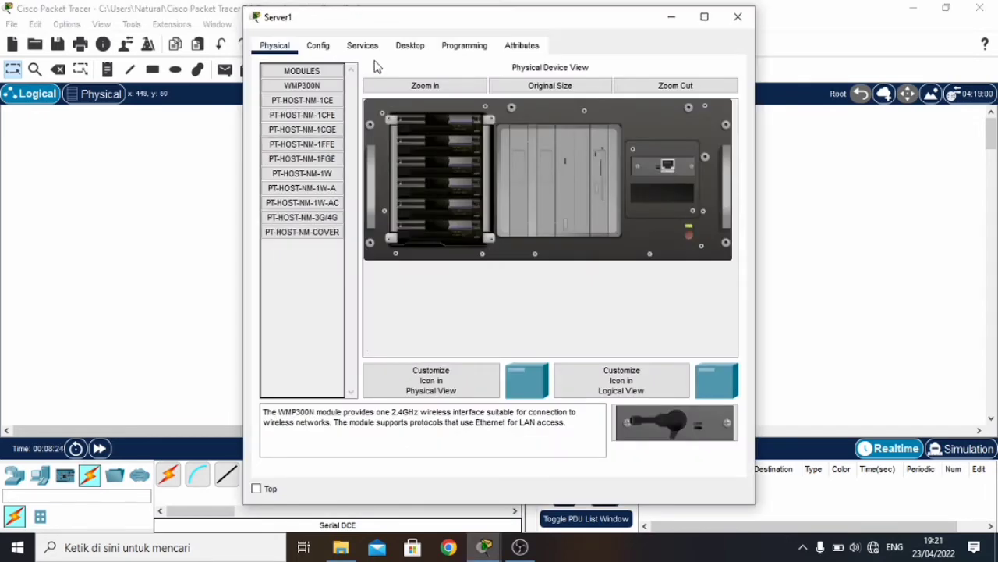
click(403, 47)
click(310, 100)
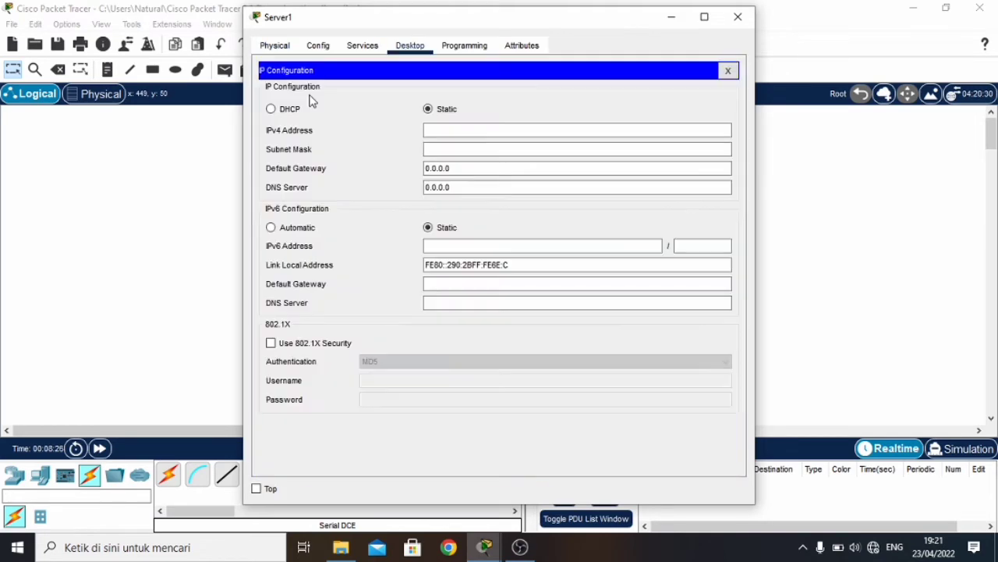
click(478, 134)
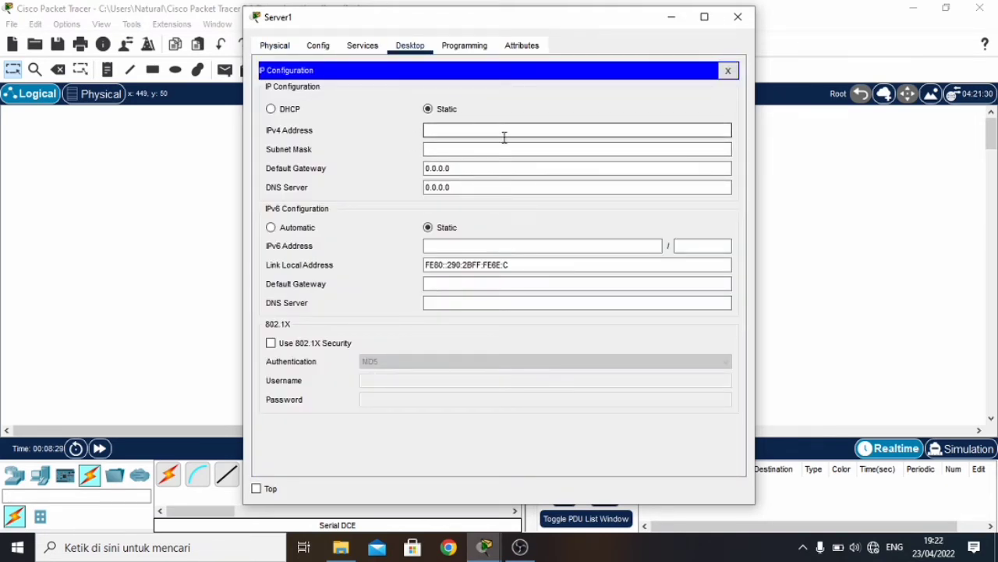
text(33.33.33.1)
Step: Set Server1's IPv4 subnet mask to 255.255.255.0
click(490, 149)
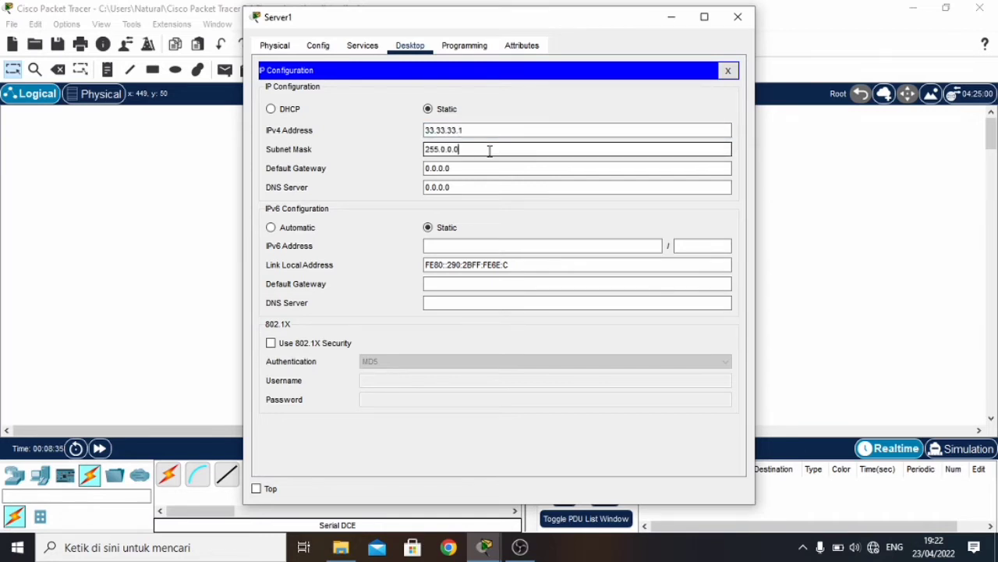
key(BackSpace)
key(BackSpace)
key(BackSpace)
key(BackSpace)
key(BackSpace)
text(255.255.0)
Step: Set Server1's IPv4 default gateway to 33.33.33.3 and close its configuration window
click(468, 167)
drag(468, 167, 418, 166)
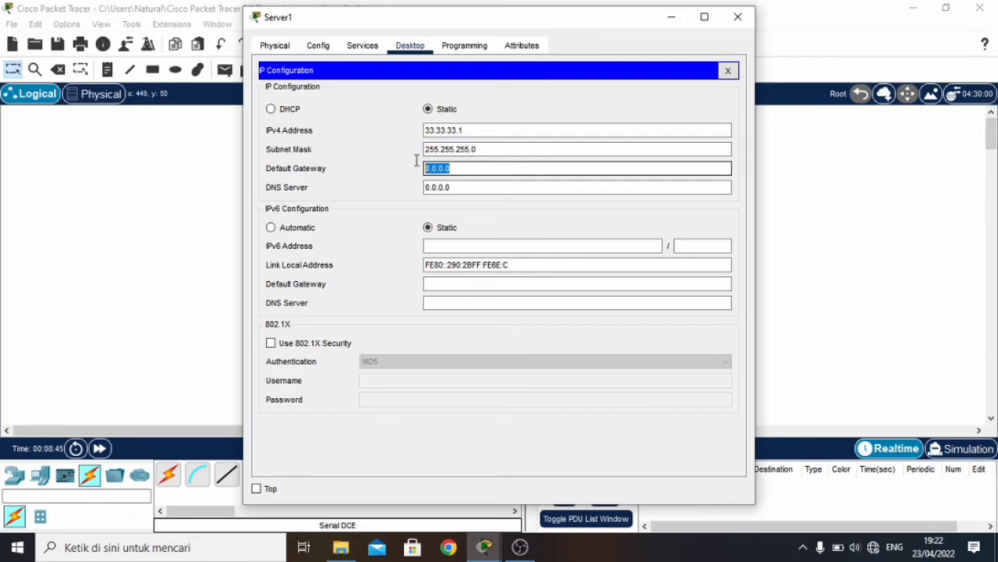
text(33)
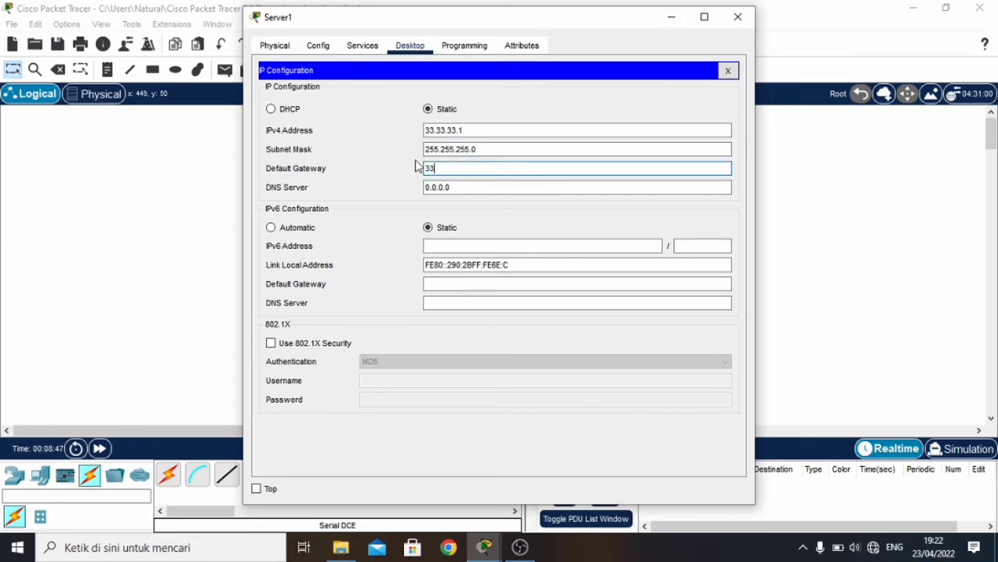
text(.33.33.3)
click(738, 17)
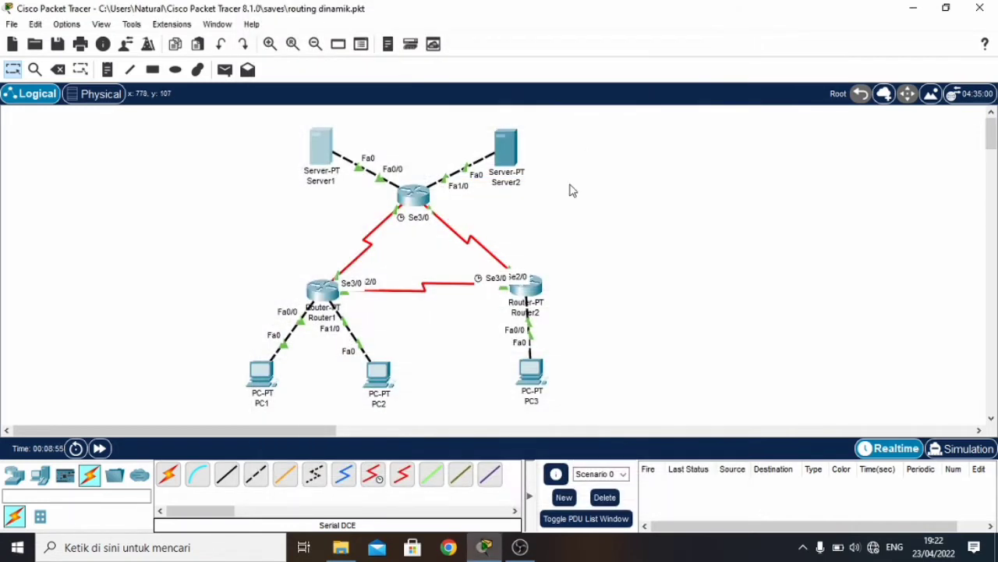
Step: Open Server2's IP configuration and set its static IPv4 address to 43.43.43.1
click(516, 154)
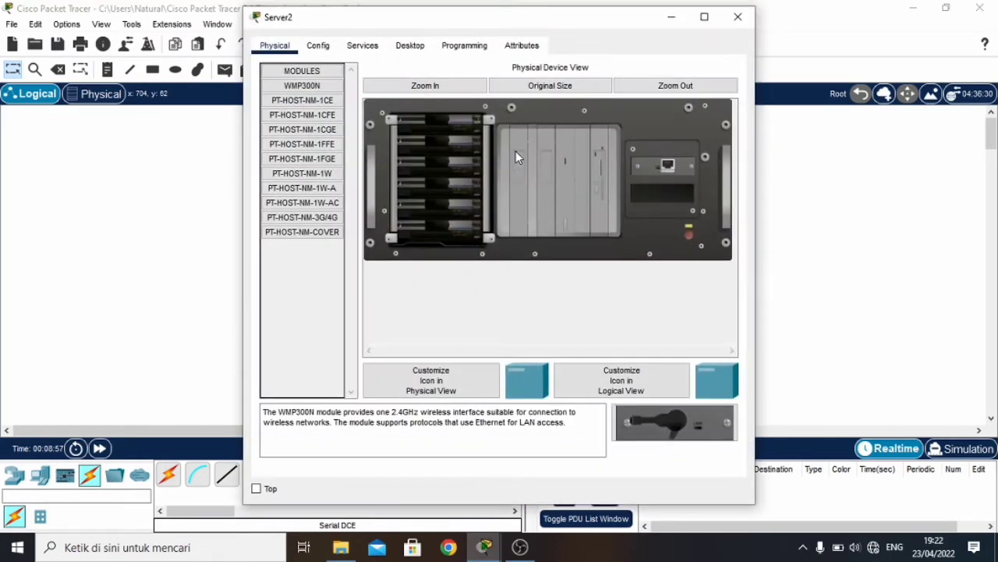
click(413, 46)
click(318, 101)
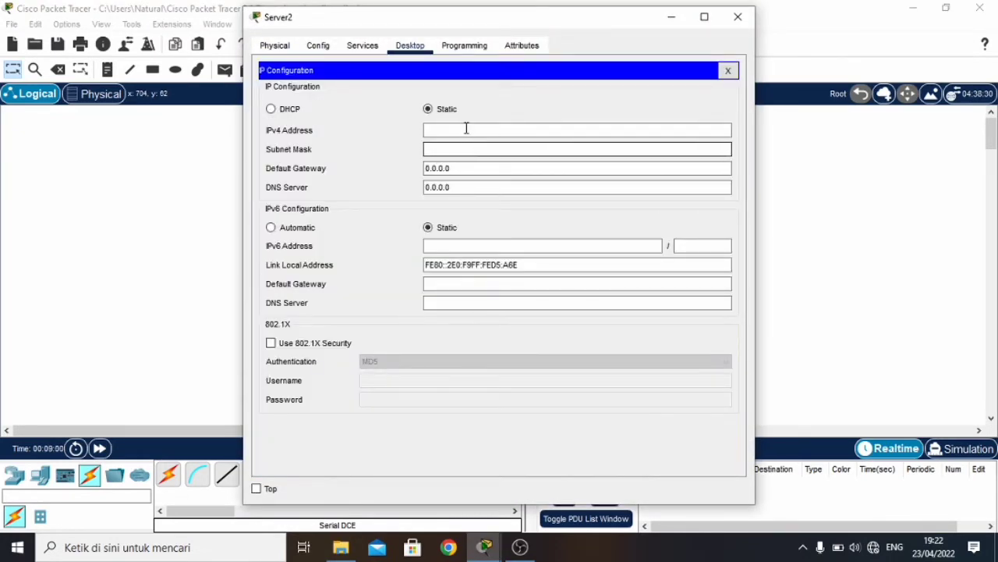
click(464, 130)
text(43)
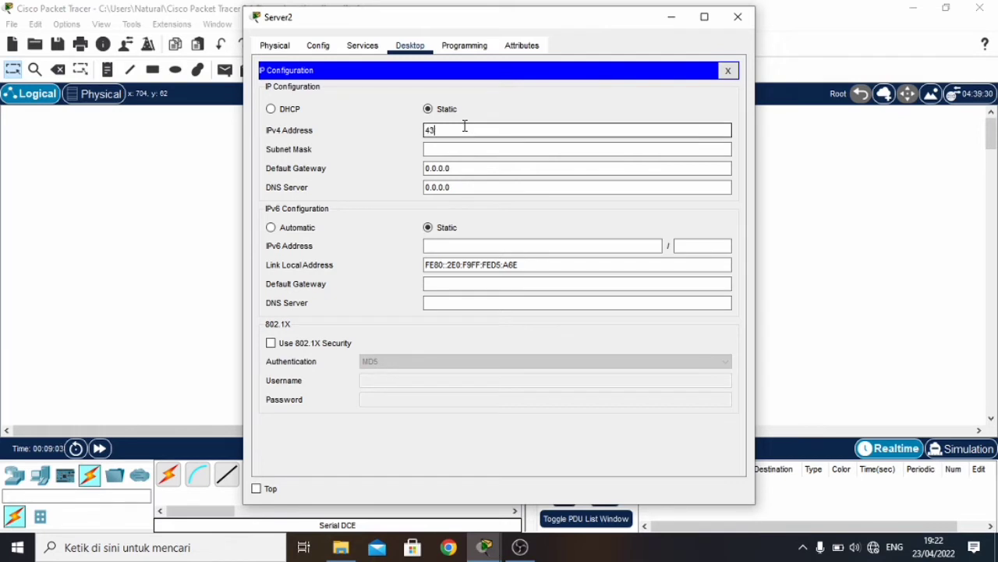
text(.43.43.1)
Step: Set Server2's IPv4 subnet mask to 255.255.255.0
click(466, 149)
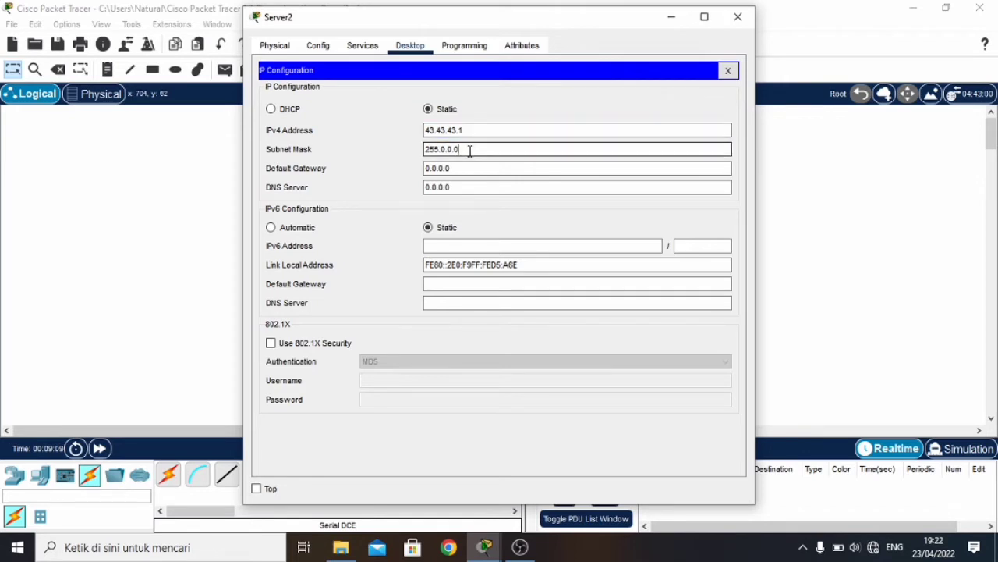
key(BackSpace)
key(BackSpace)
key(BackSpace)
key(BackSpace)
key(BackSpace)
text(255.255.0)
click(474, 167)
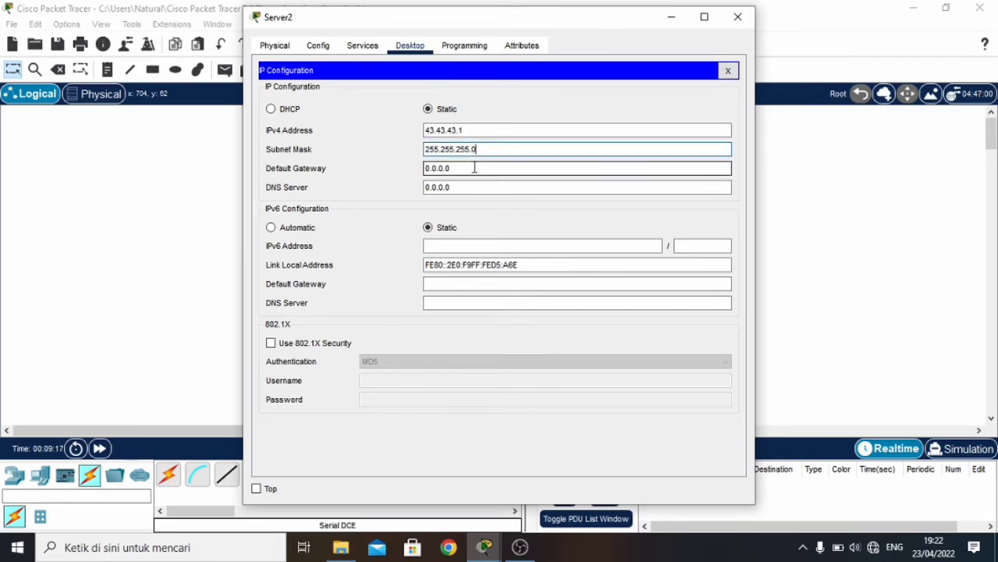
Step: Set Server2's IPv4 default gateway to 43.43.43.3 and close its configuration window
double_click(475, 167)
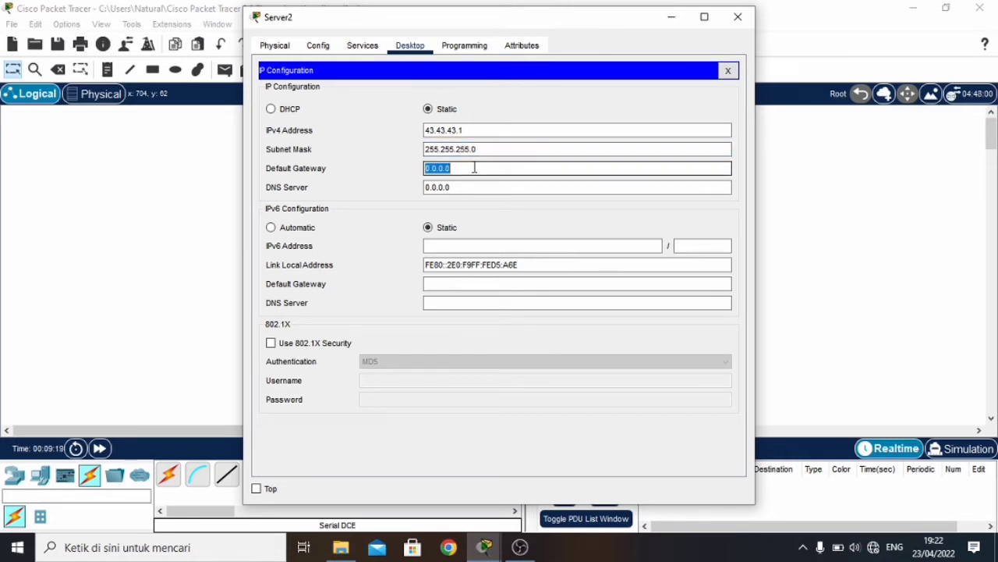
key(BackSpace)
text(43.43.43.3)
click(737, 17)
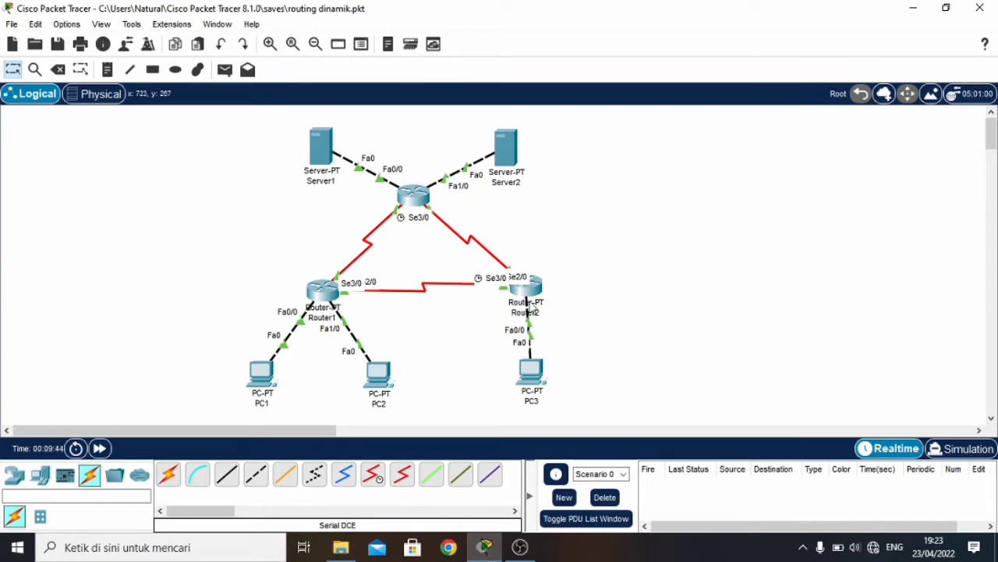
Step: Open Router1's RIP routing settings and add the network 12.12.12.0
click(319, 287)
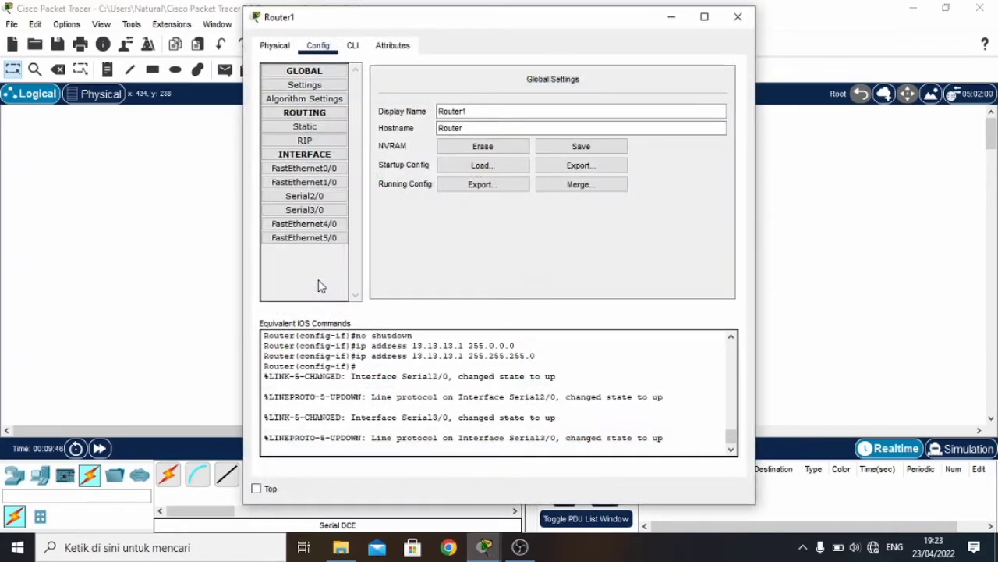
click(316, 142)
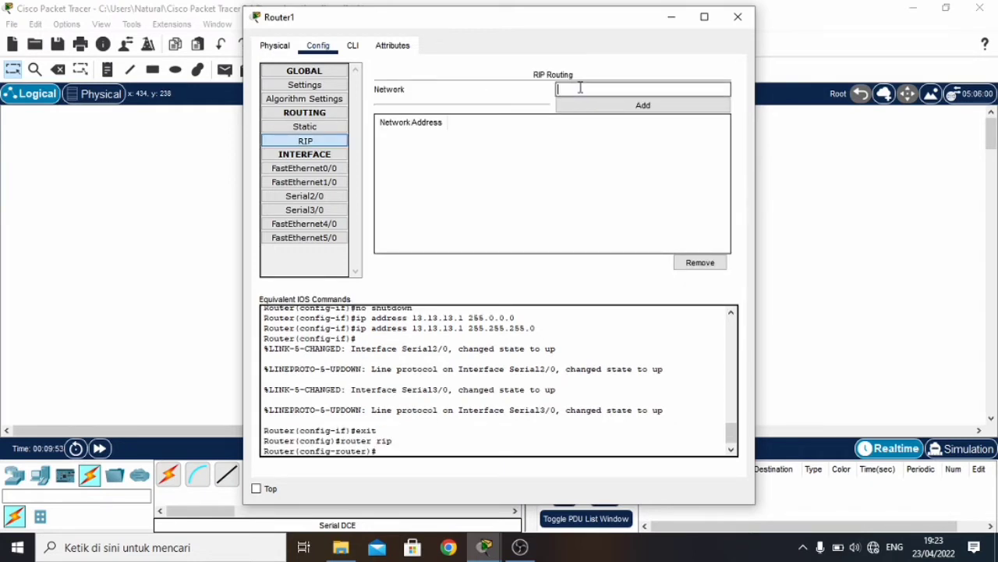
text(12.12.12.0)
click(640, 106)
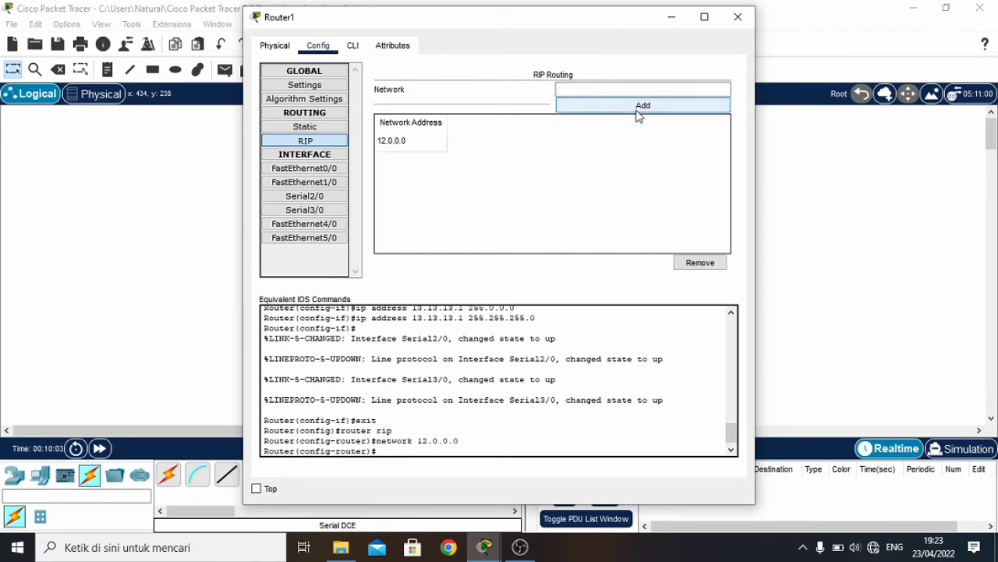
Step: Add the networks 13.13.13.0 and 192.168.1.0 to Router1's RIP routing and close its configuration window
click(603, 91)
text(1)
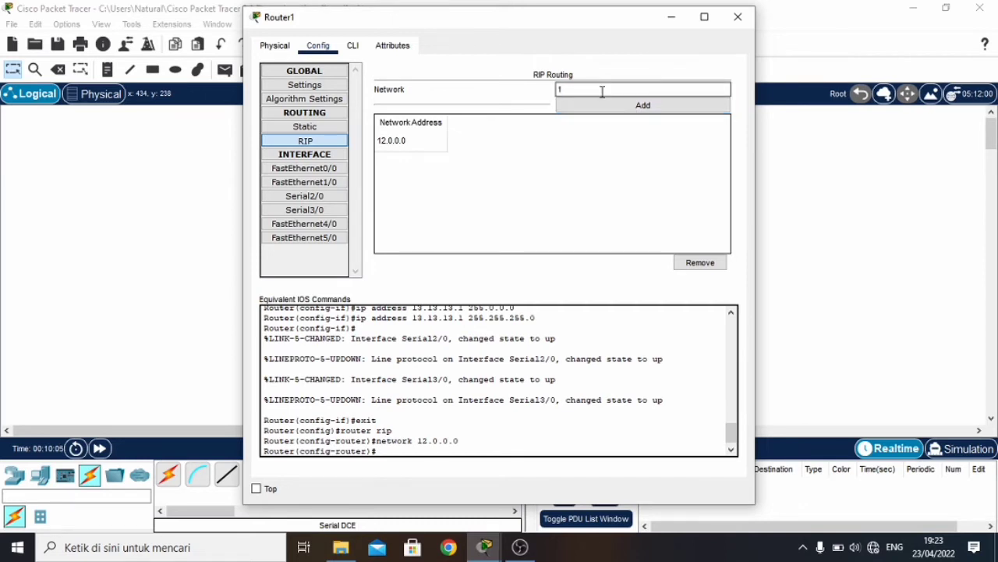
text(3.13.13.0)
click(610, 102)
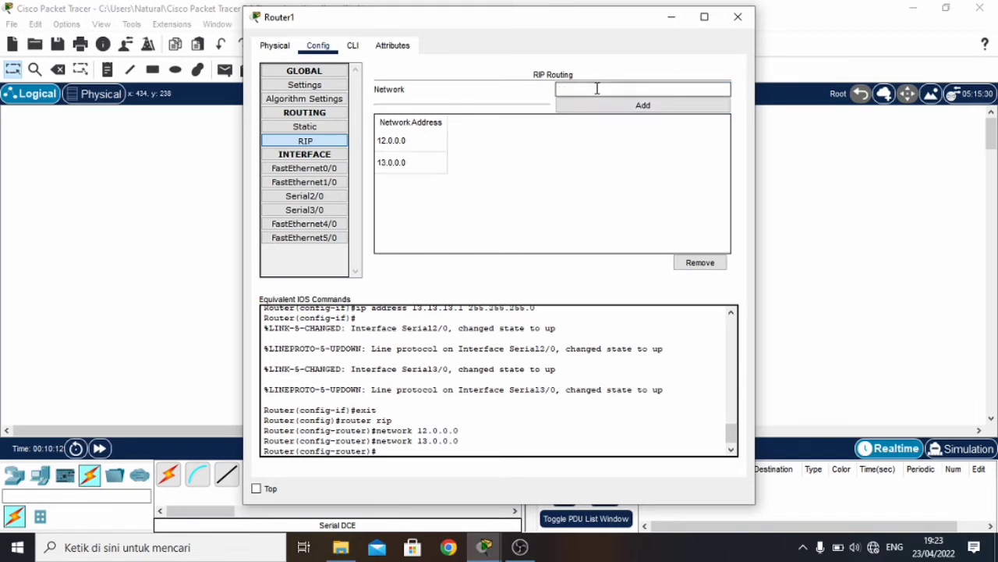
text(192.168.1.0)
click(669, 107)
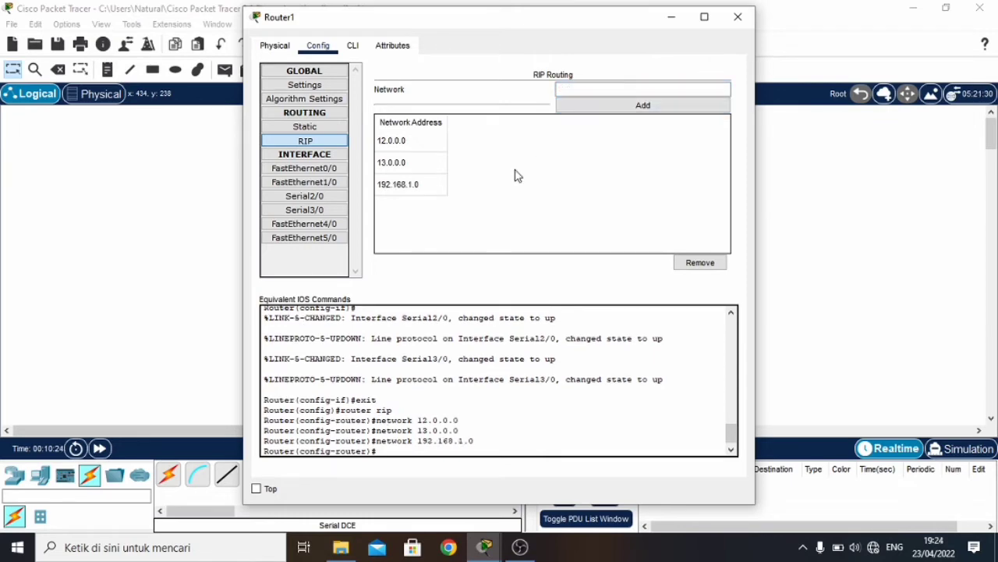
click(739, 17)
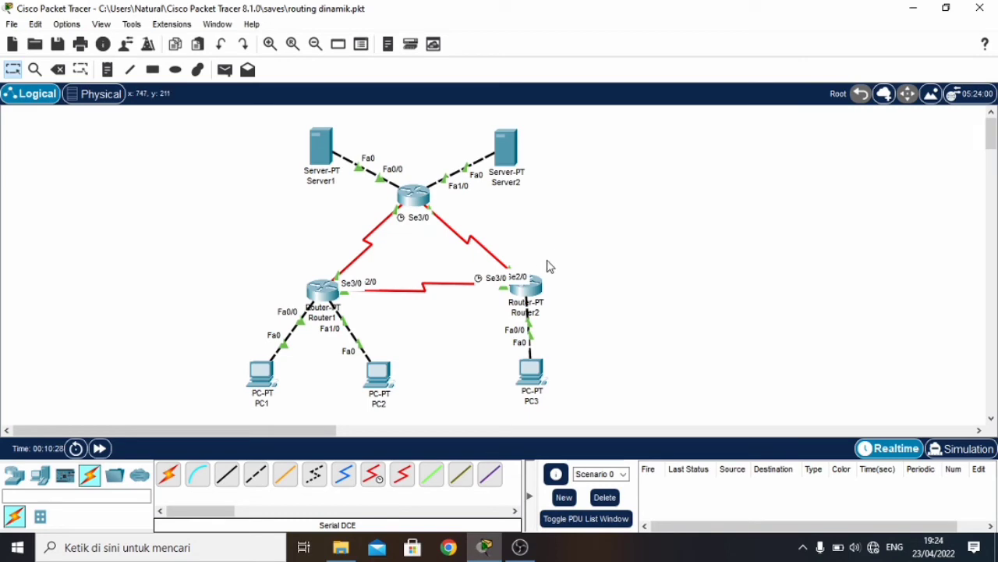
Step: Open Router2's RIP routing settings and add the network 12.12.12.0
click(534, 293)
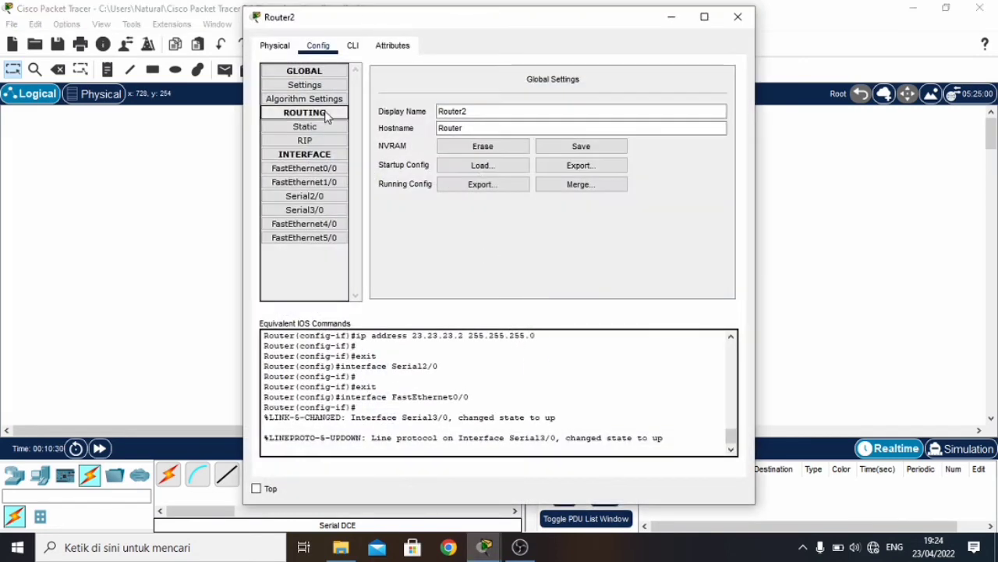
click(305, 141)
click(601, 89)
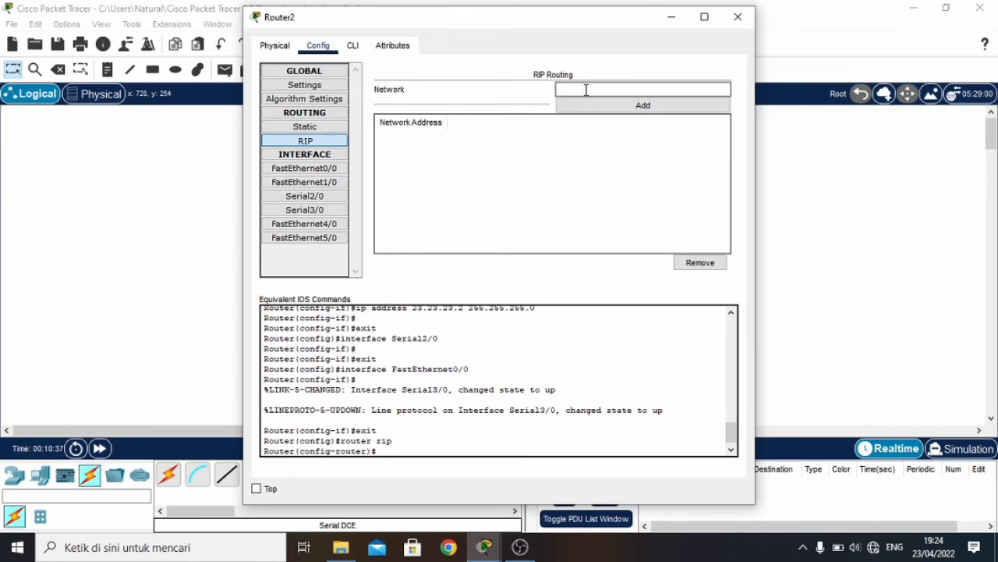
text(12.12.12.0)
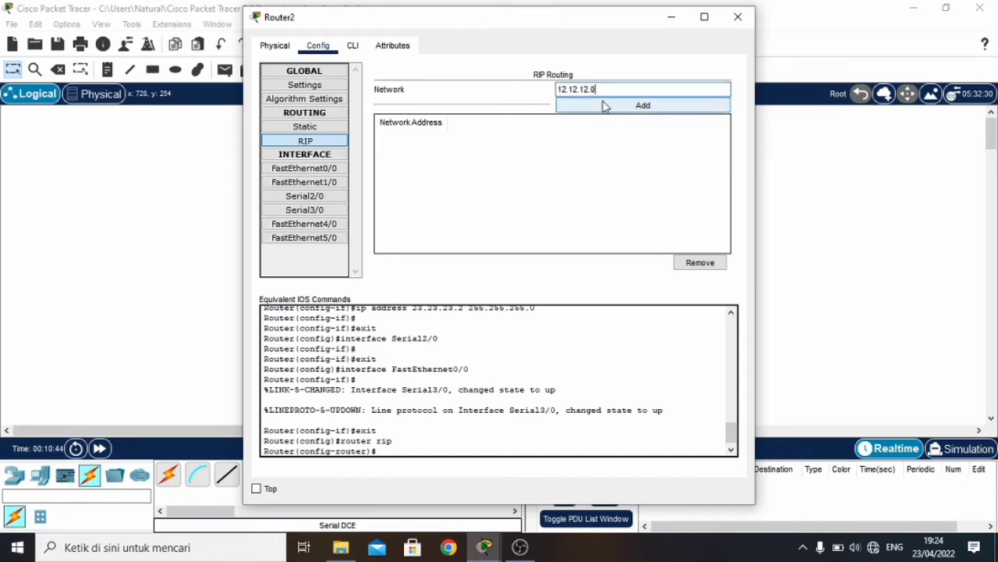
click(607, 106)
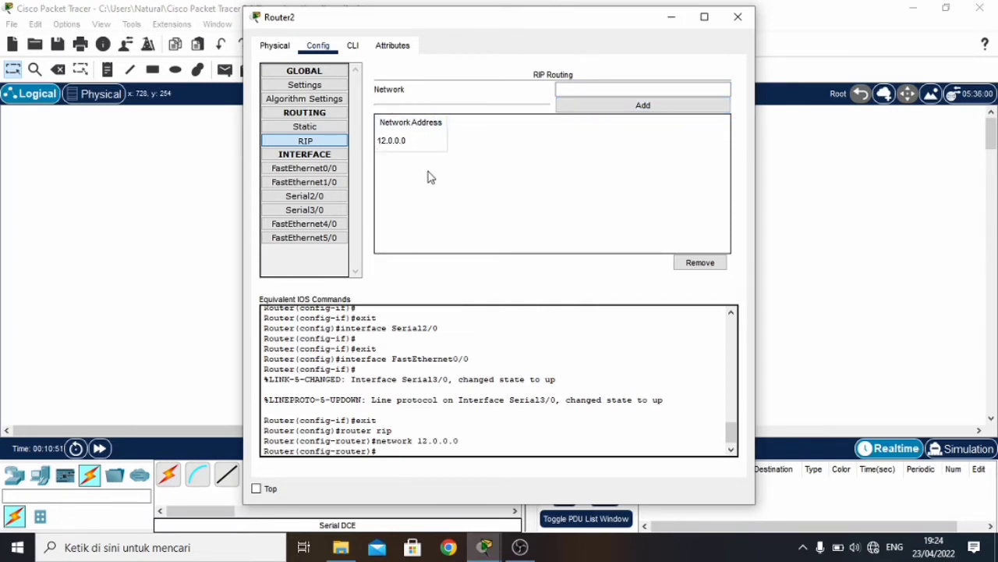
Step: Add the networks 23.23.23.0 and 192.168.1.0 to Router2's RIP routing and close its configuration window
click(625, 88)
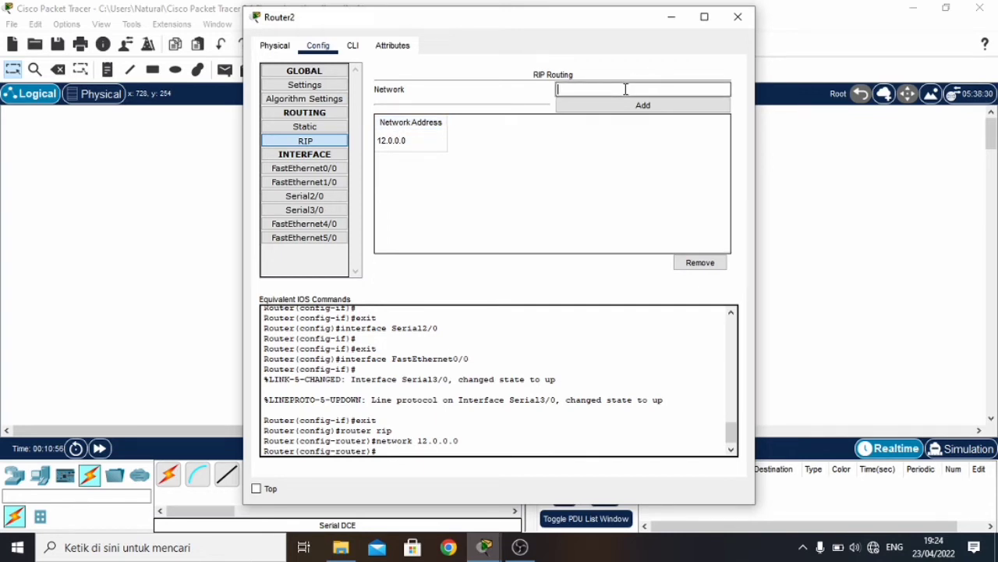
text(23.23.23.0)
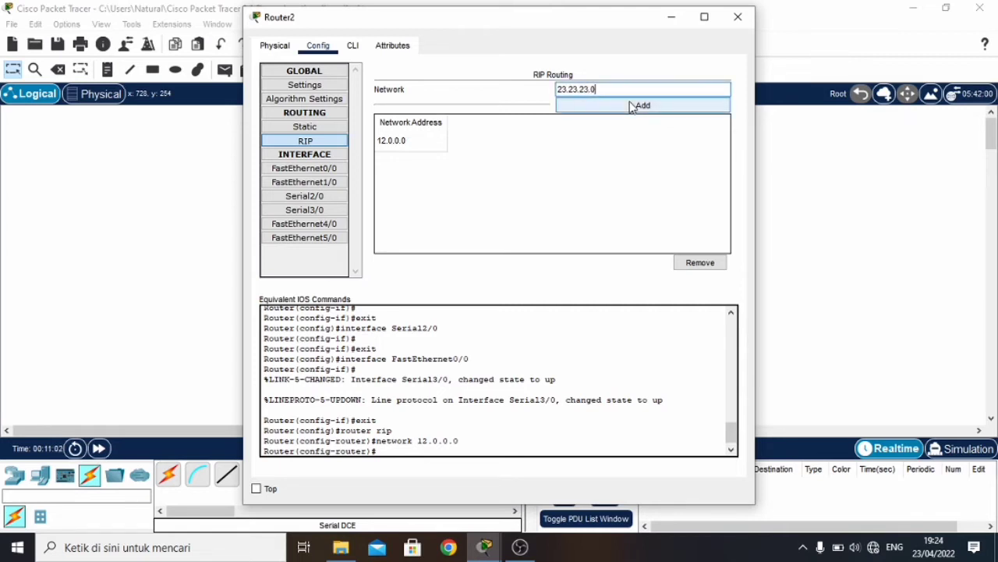
click(632, 106)
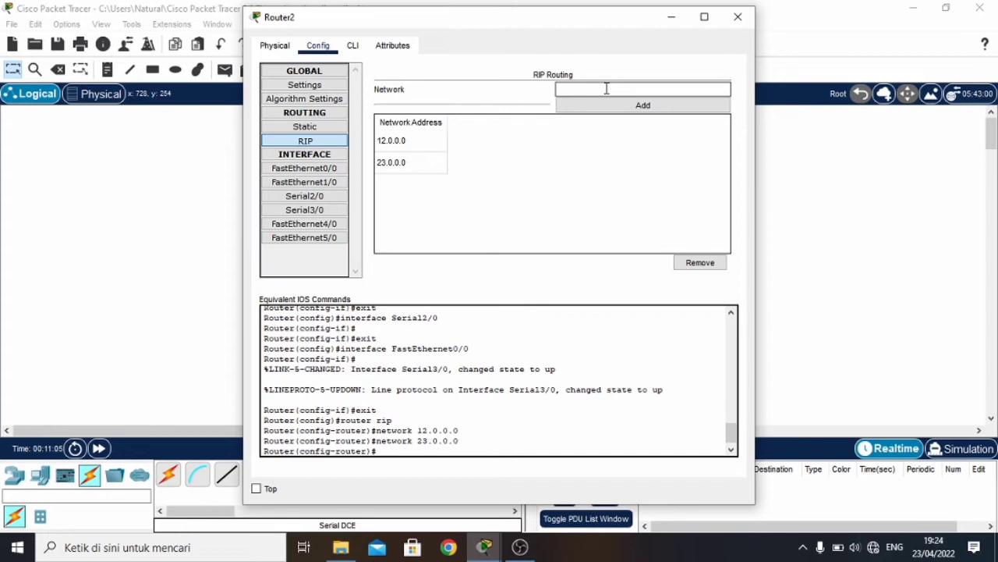
text(192.168.1.0)
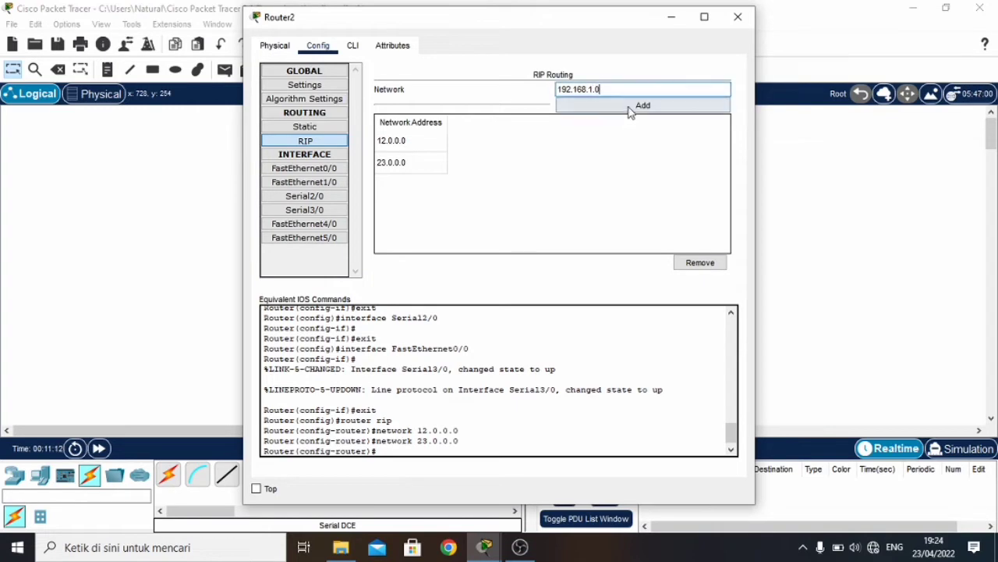
click(631, 106)
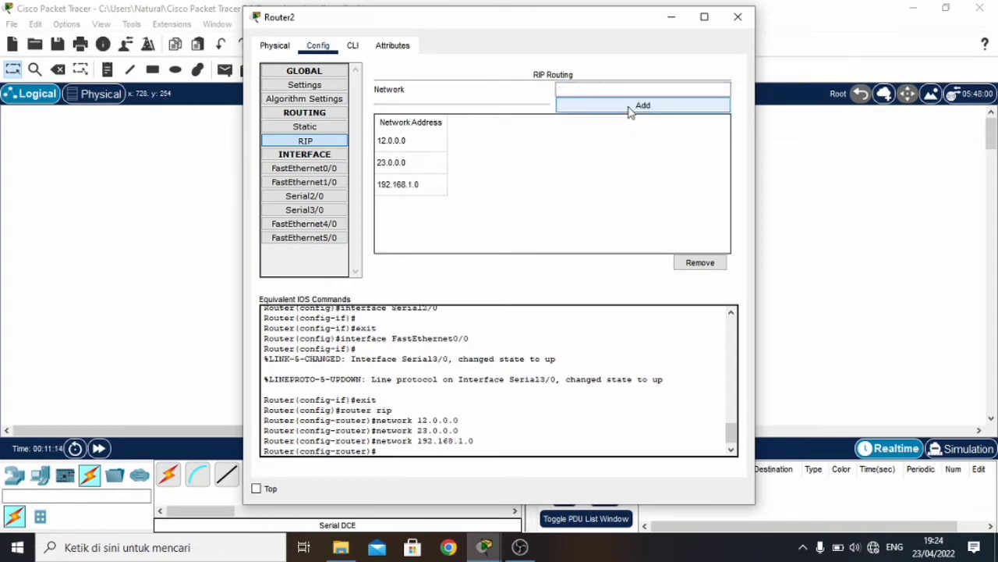
click(737, 17)
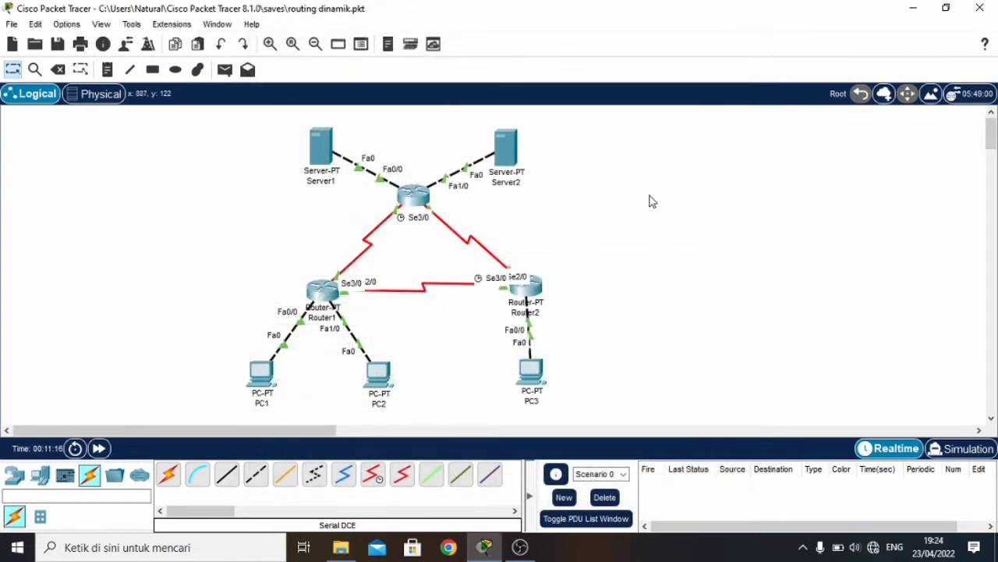
Step: Open Router3's RIP routing settings and add the networks 13.13.13.0 and 23.23.23.0
click(419, 203)
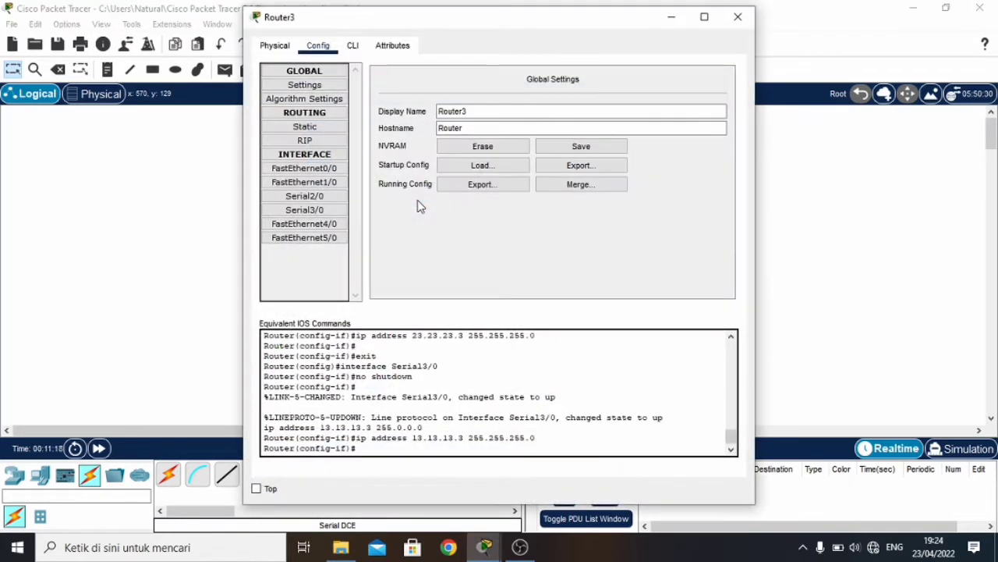
click(306, 140)
click(582, 90)
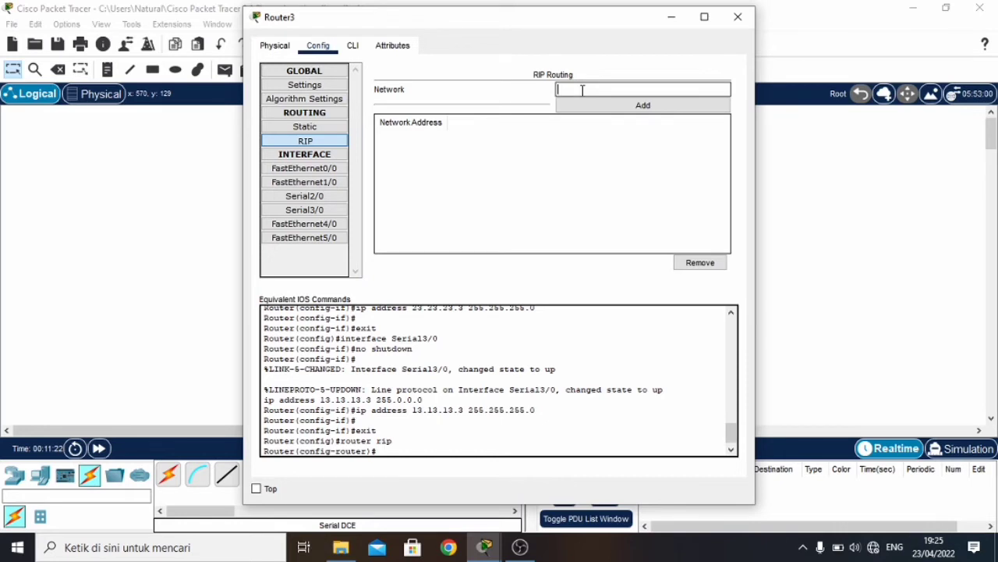
text(13.13.13.0)
click(605, 103)
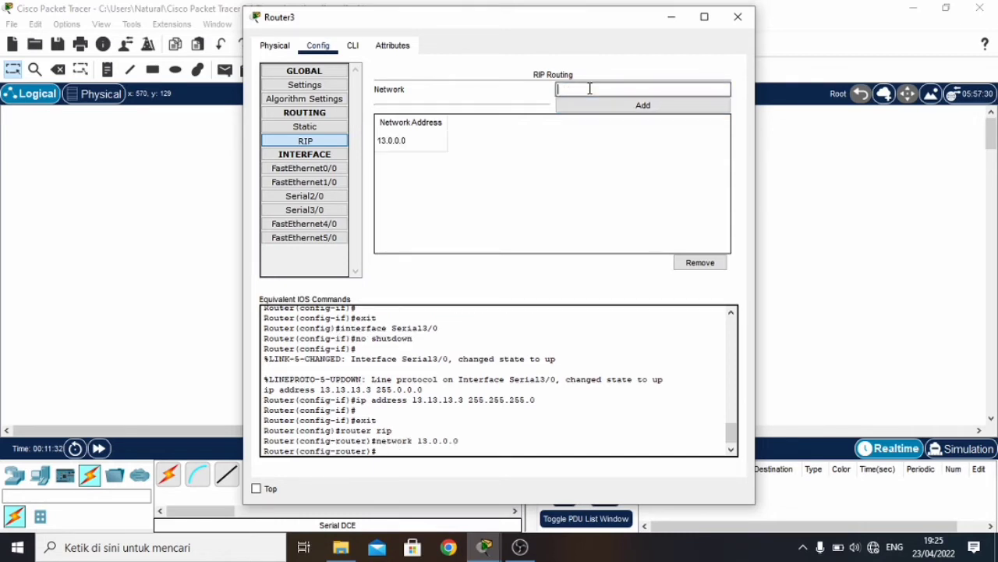
text(23.23.23.0)
click(613, 110)
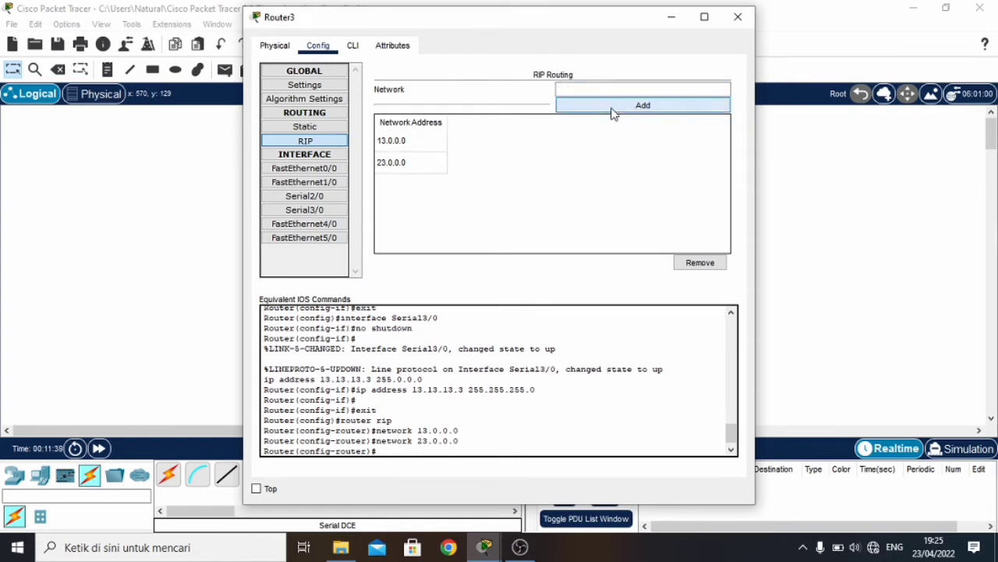
Step: Add the Server1-side network 33.0.0.0 to Router3's RIP routing
click(601, 90)
text(33)
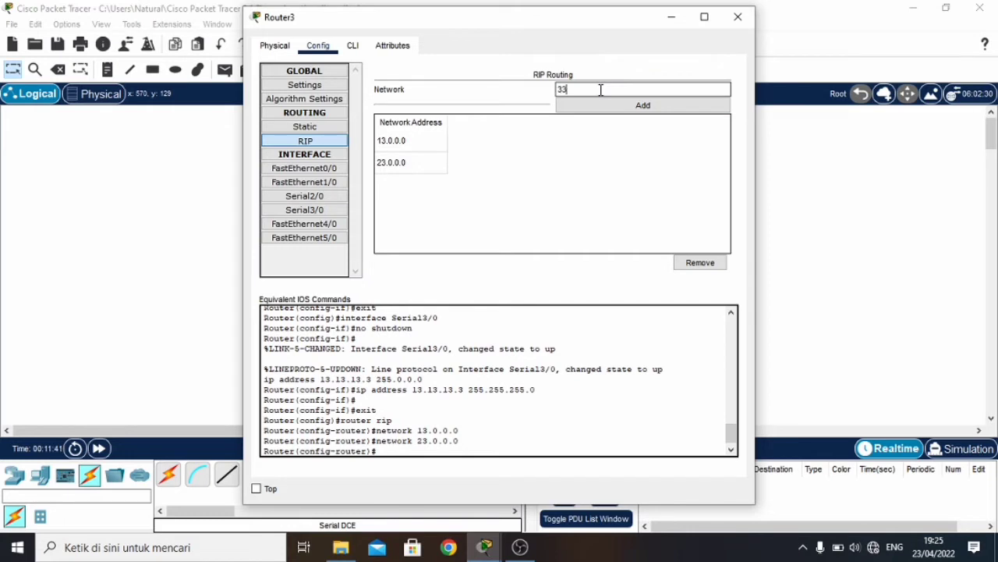
text(.33)
key(BackSpace)
key(BackSpace)
key(BackSpace)
text(.33.33.3)
click(639, 105)
Step: Add the network 43.43.43.0 to Router3's RIP routing and close its configuration window
click(628, 89)
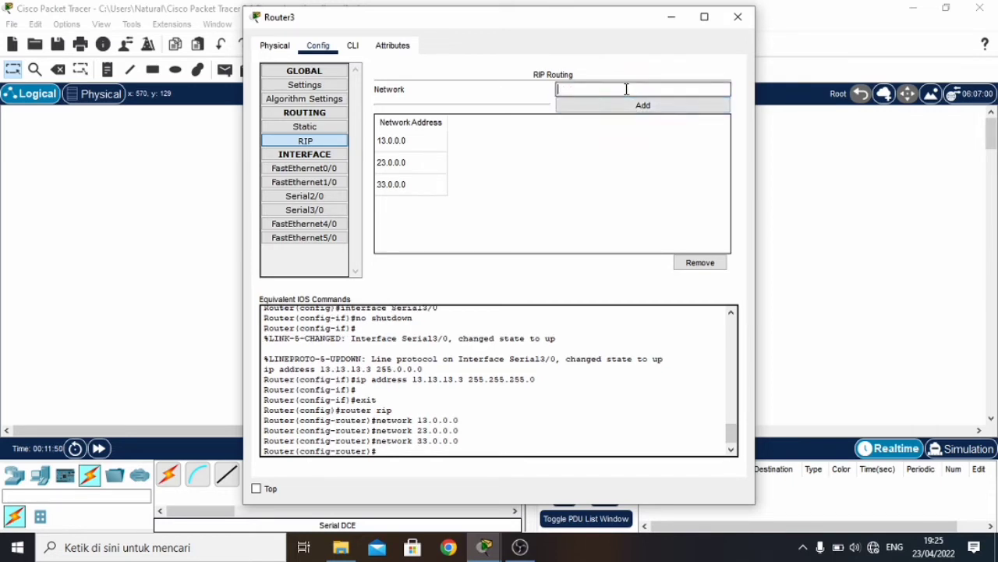
text(43.43.43.0)
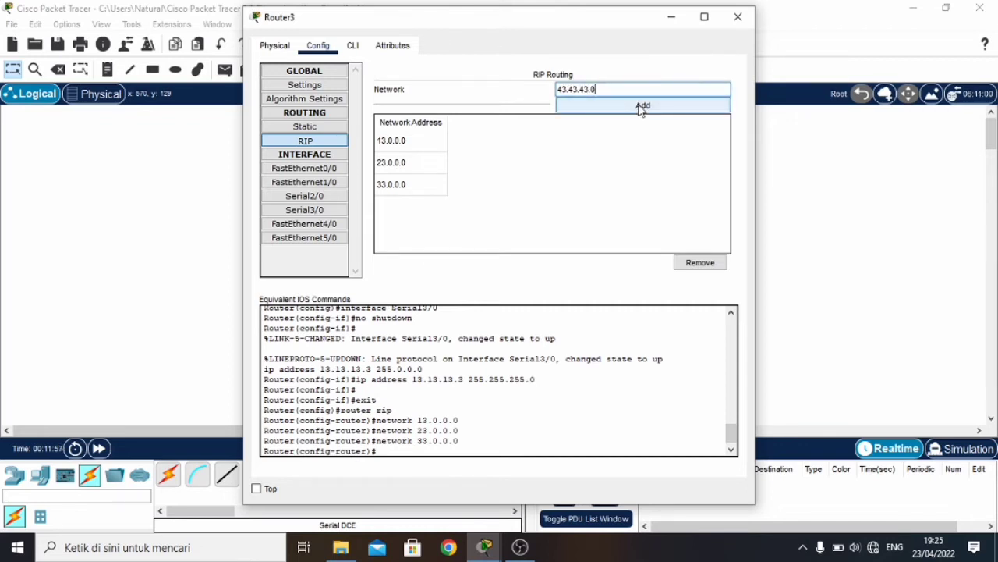
click(640, 107)
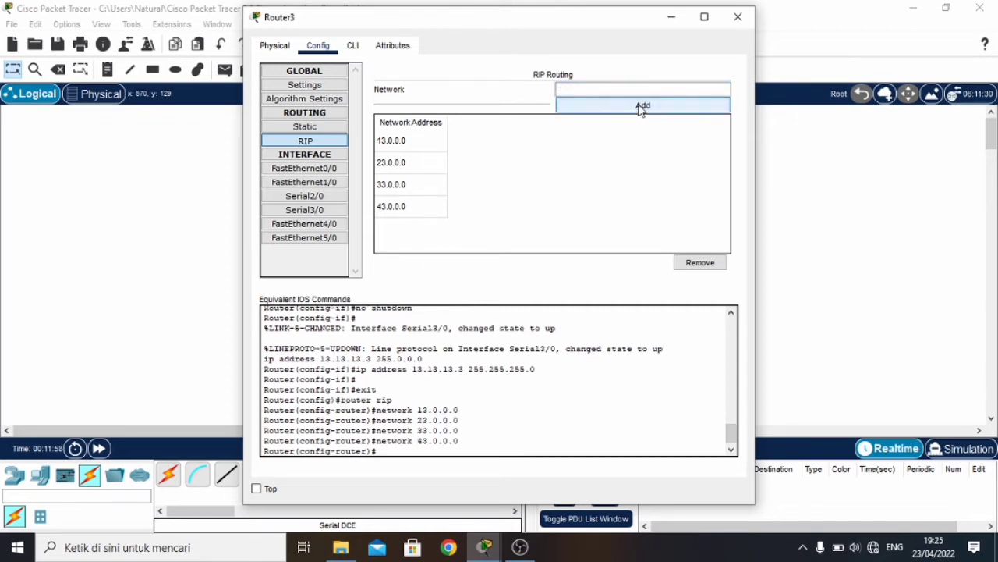
click(738, 16)
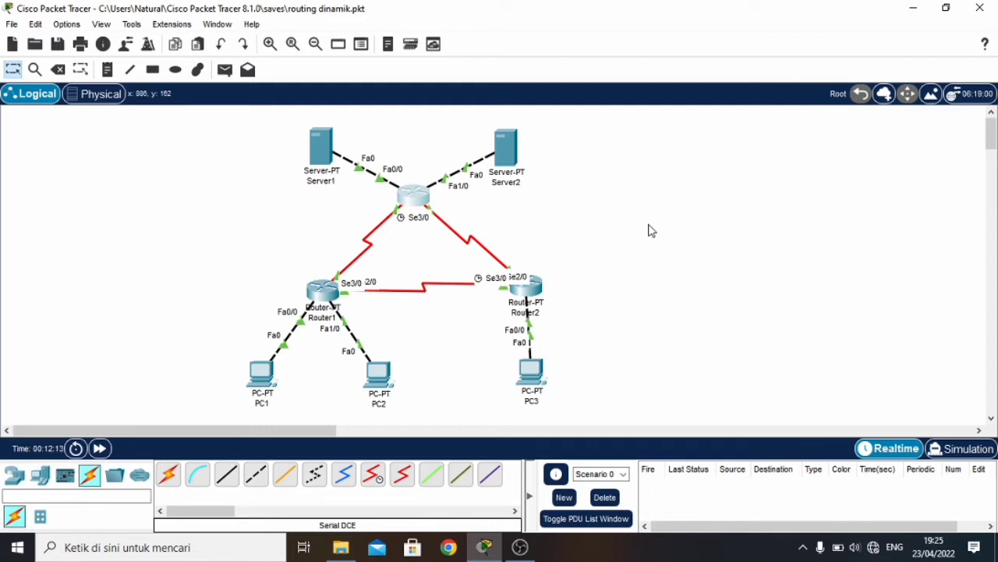
Step: Open Router1's command line and run "no auto-summary" in its RIP configuration
click(326, 289)
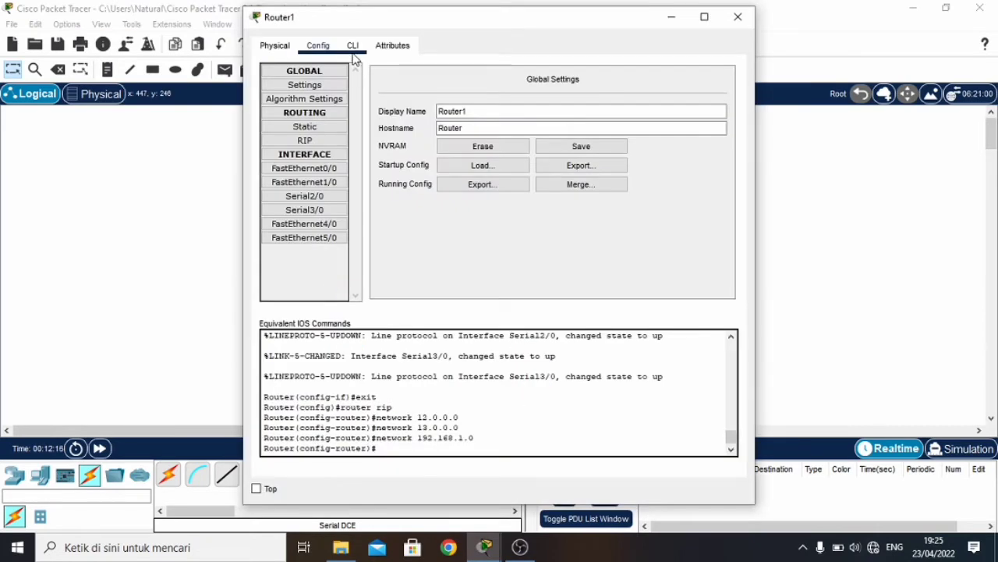
click(353, 46)
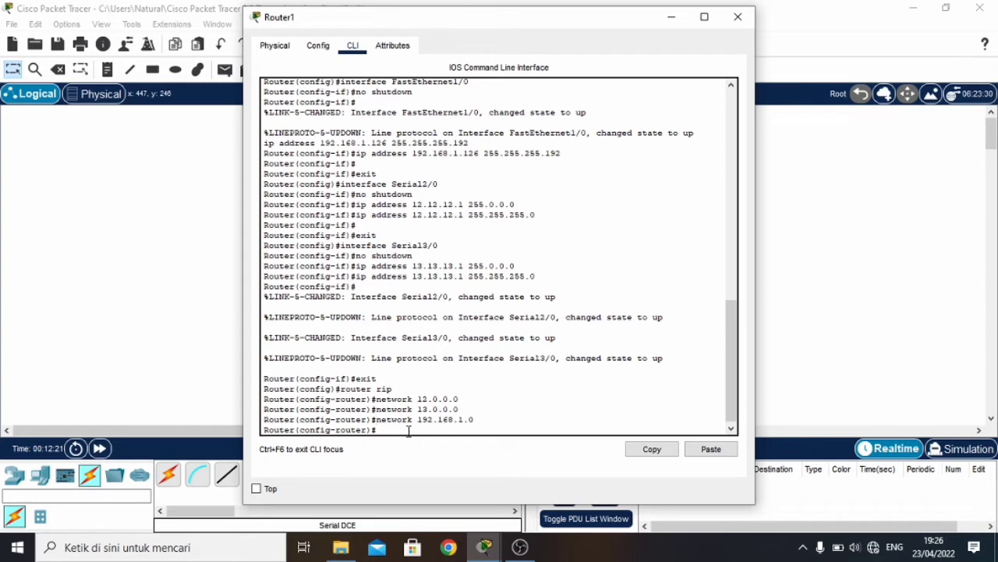
text(no auto-summary)
key(Return)
Step: Run "version 2" for Router1's RIP, and close its configuration window after checking the RIP settings
text(v)
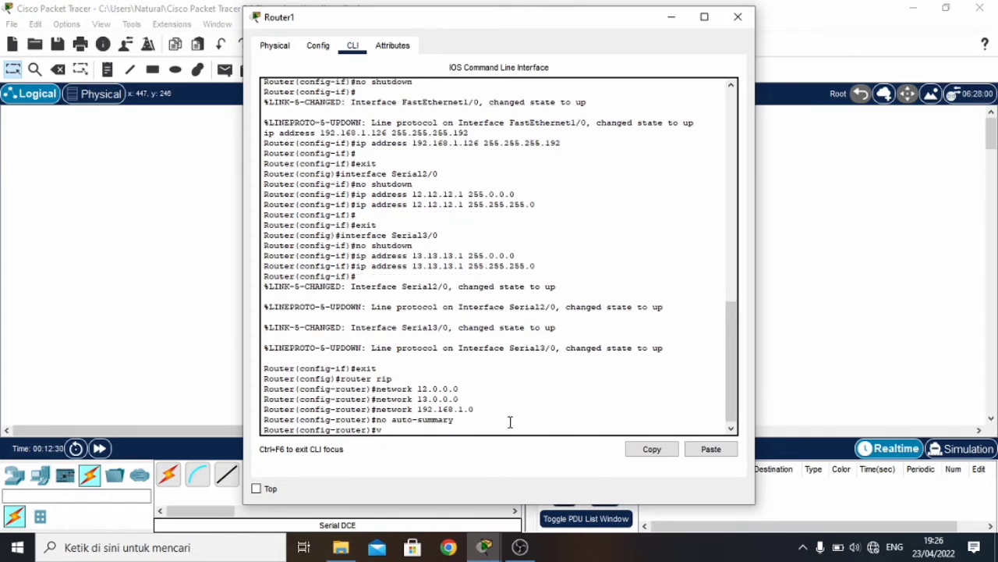
text(ersion 2)
key(Return)
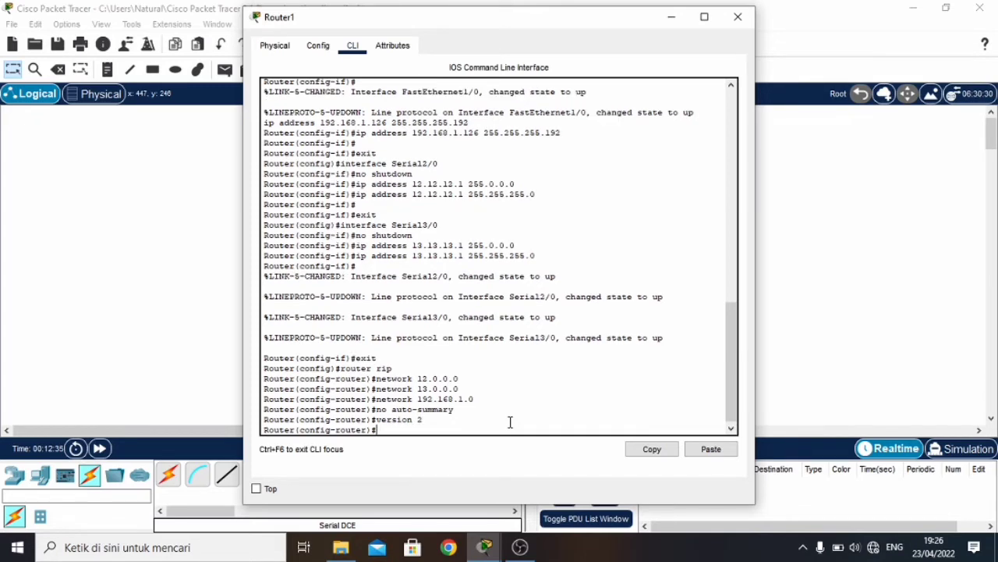
click(317, 47)
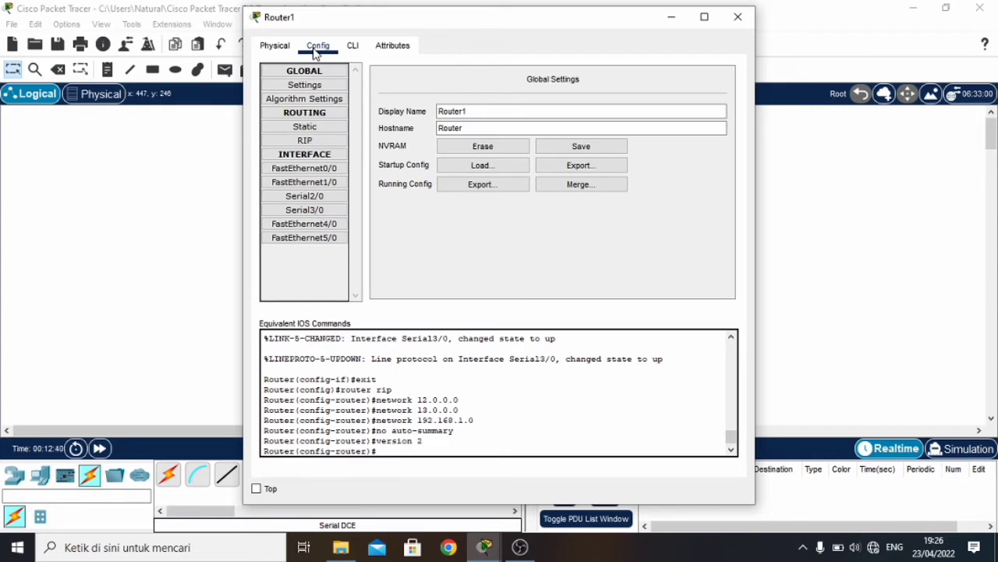
click(305, 140)
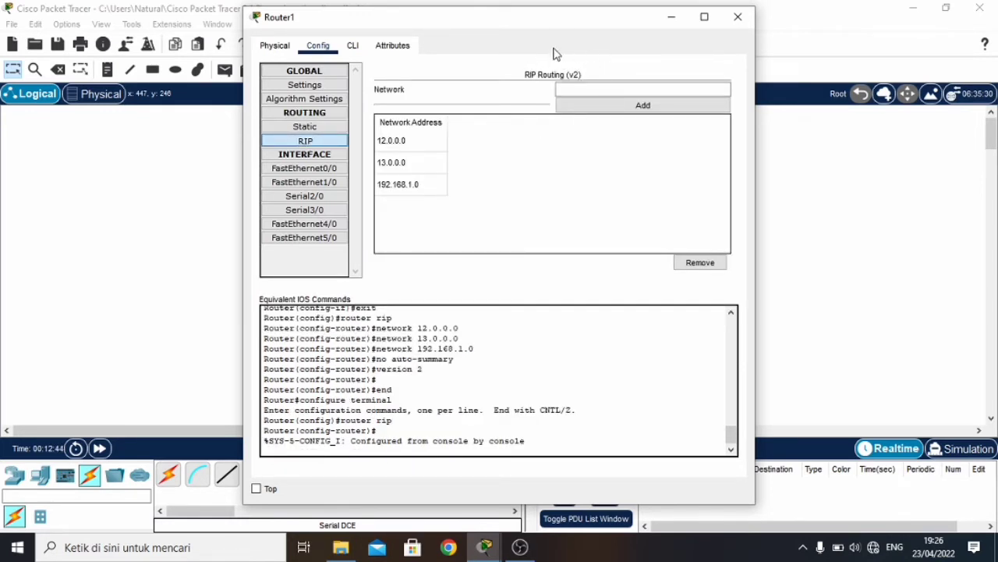
click(738, 16)
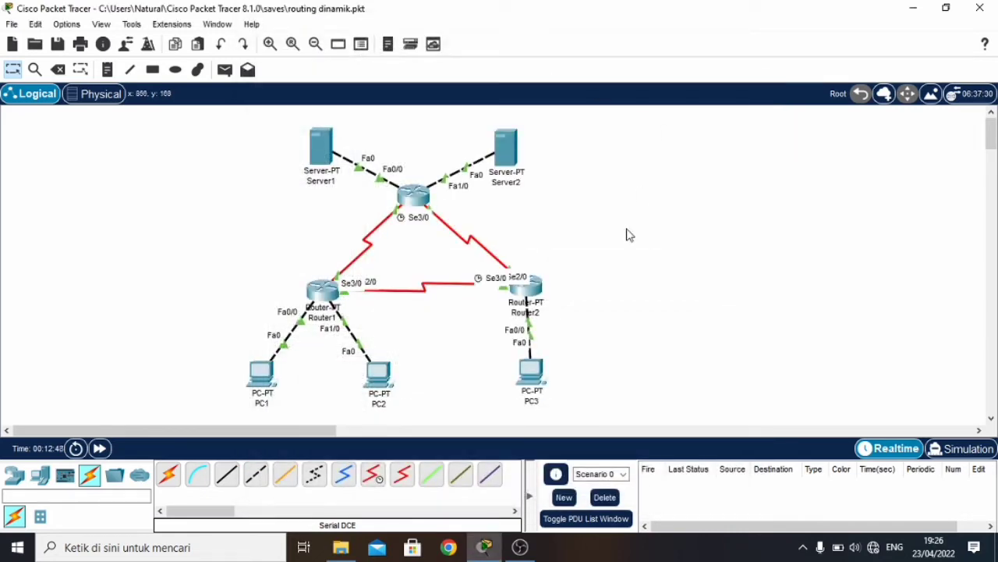
Step: Open Router2's command line and run "no auto-summary" in its RIP configuration
click(521, 295)
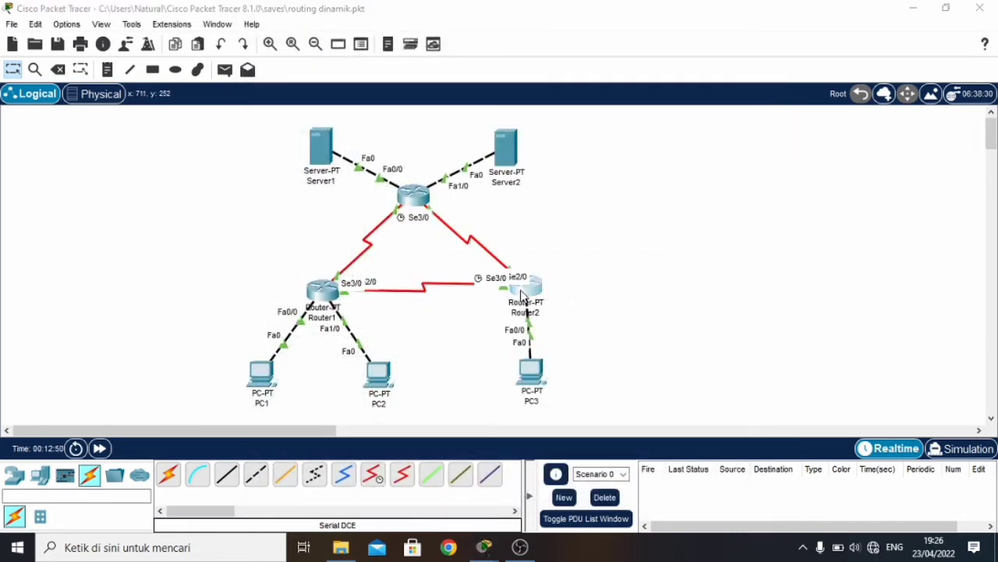
click(351, 46)
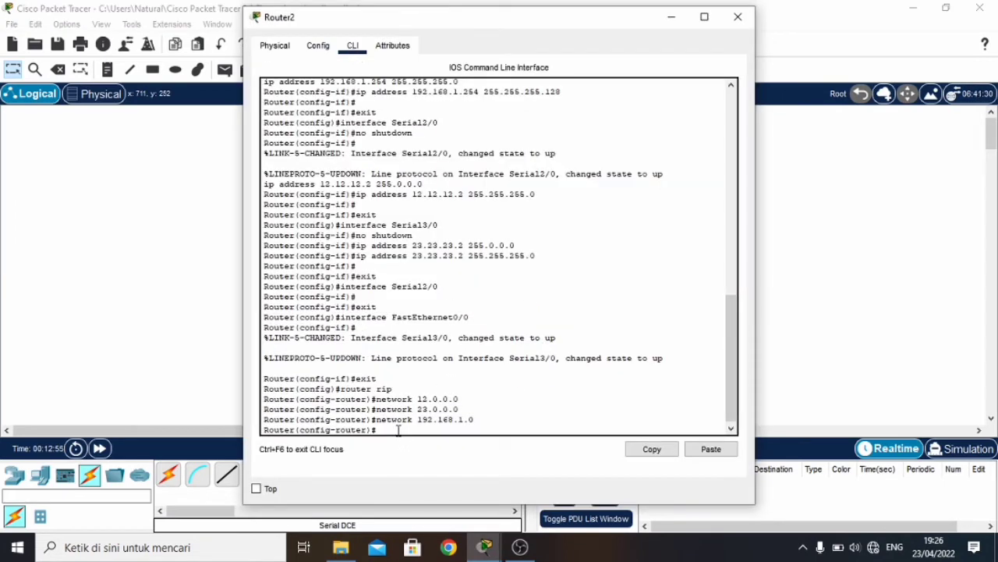
text(no auto-summary)
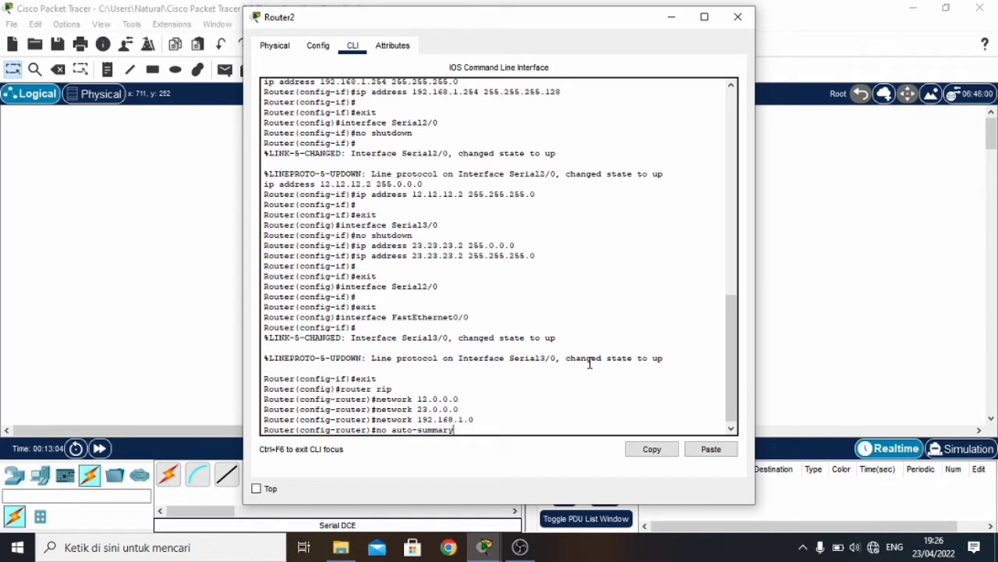
key(Return)
Step: Run "version 2" for Router2's RIP, and close its configuration window after checking the RIP settings
text(vers)
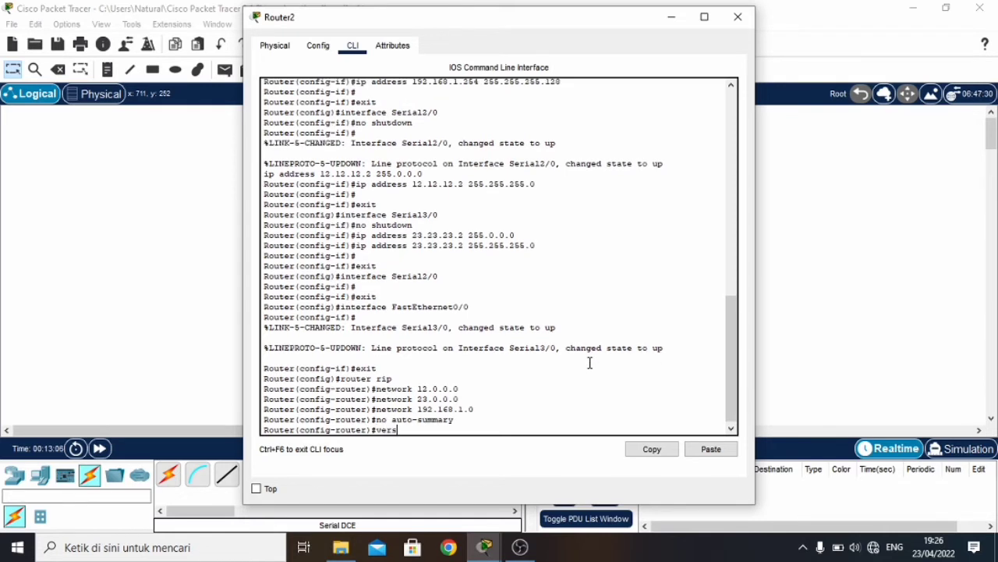
text(ion 2)
key(Return)
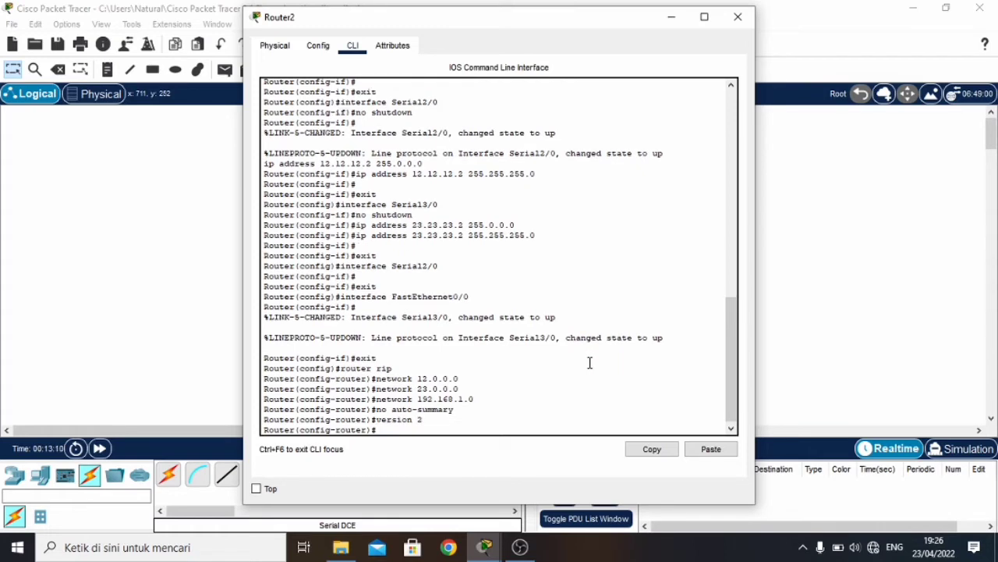
click(320, 46)
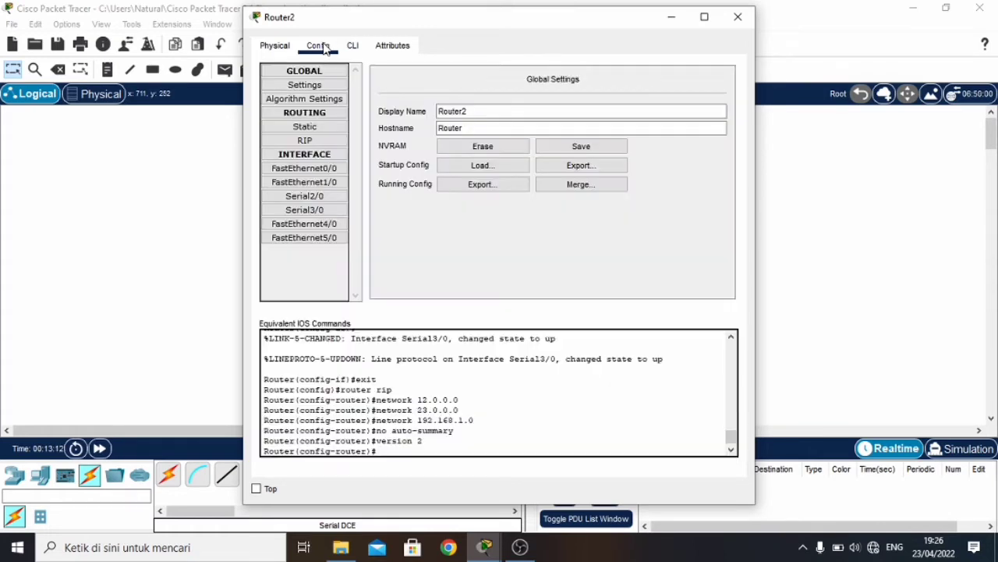
click(316, 140)
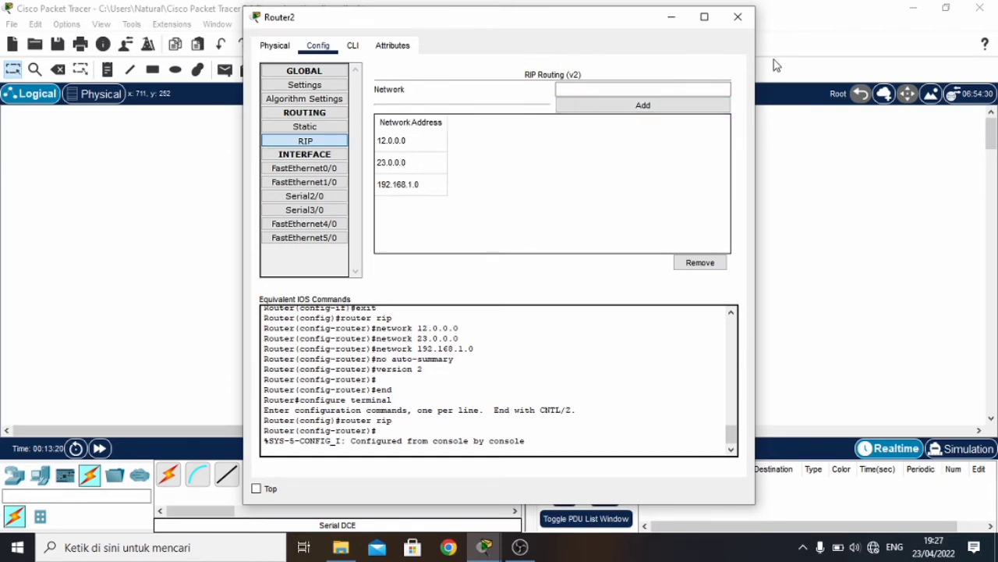
click(739, 16)
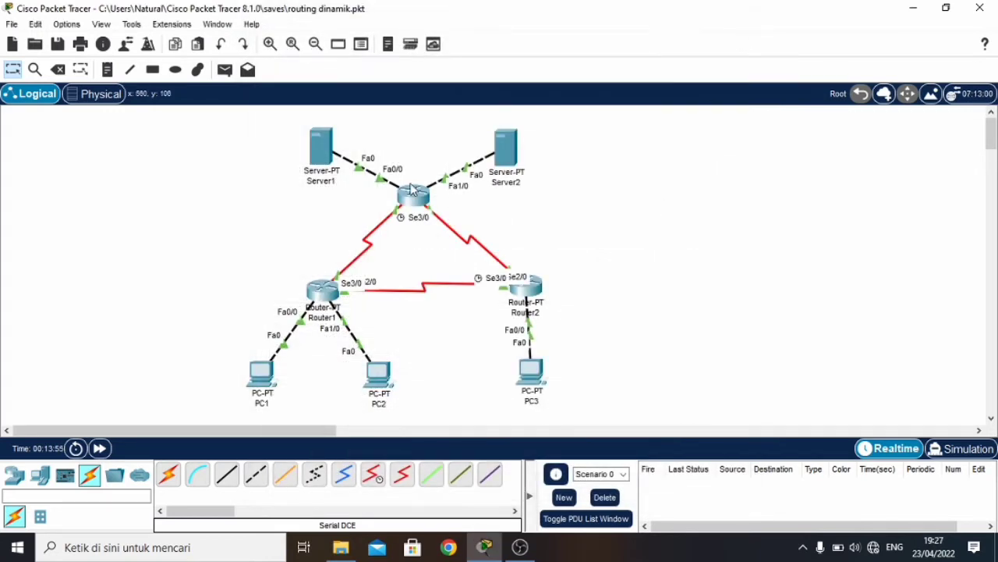
Step: Open Router3's command line and run "no auto-summary" in its RIP configuration
click(411, 192)
click(354, 46)
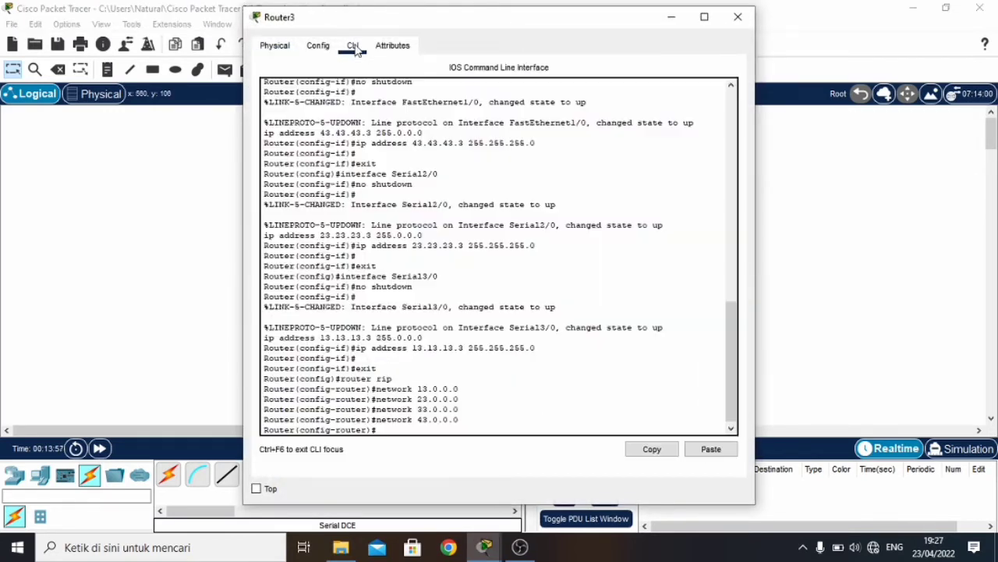
text(no auto-summary)
key(Return)
Step: Run "version 2" for Router3's RIP, and close its configuration window after checking the RIP settings
text(v)
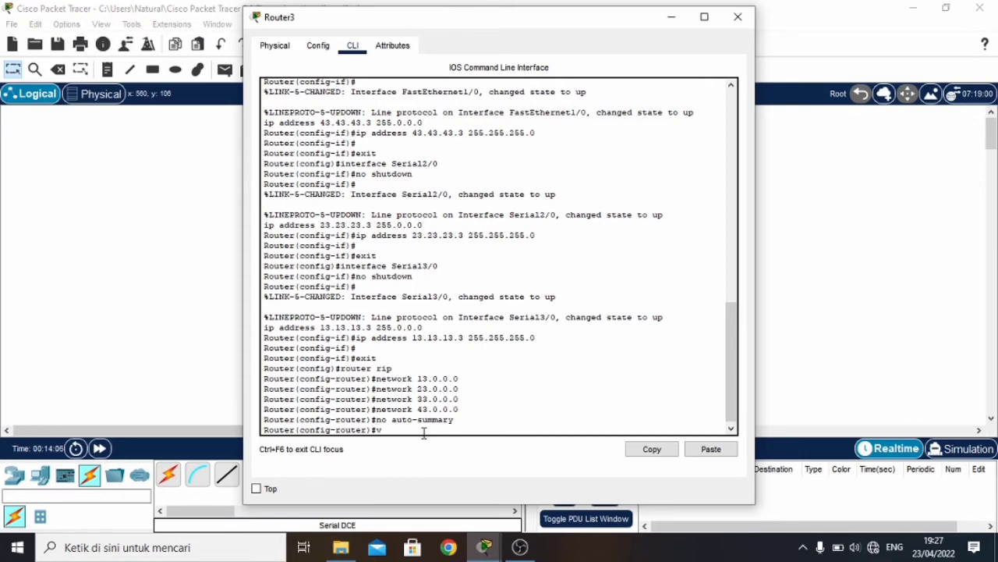
text(ersion 2)
key(Return)
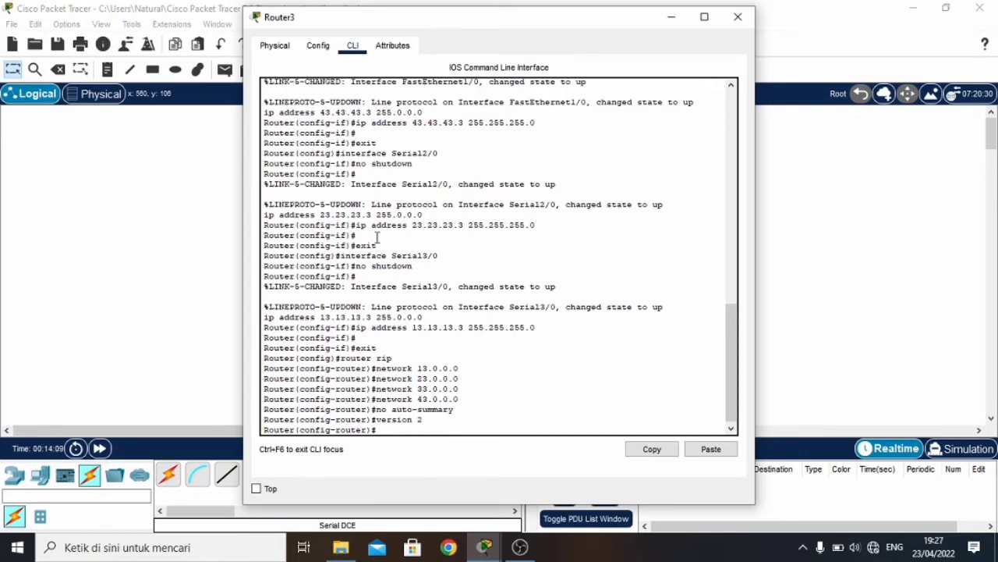
click(318, 45)
click(306, 141)
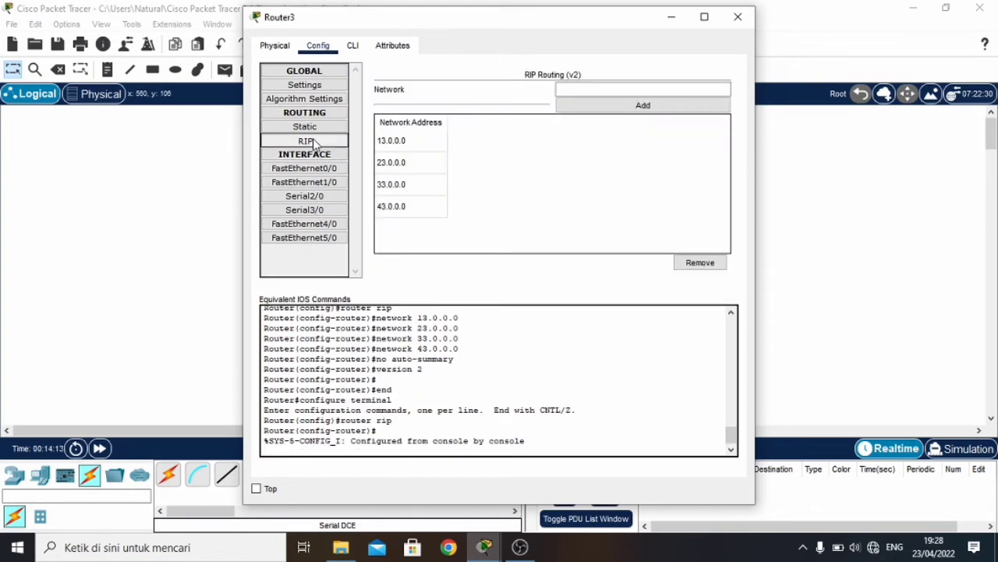
click(739, 18)
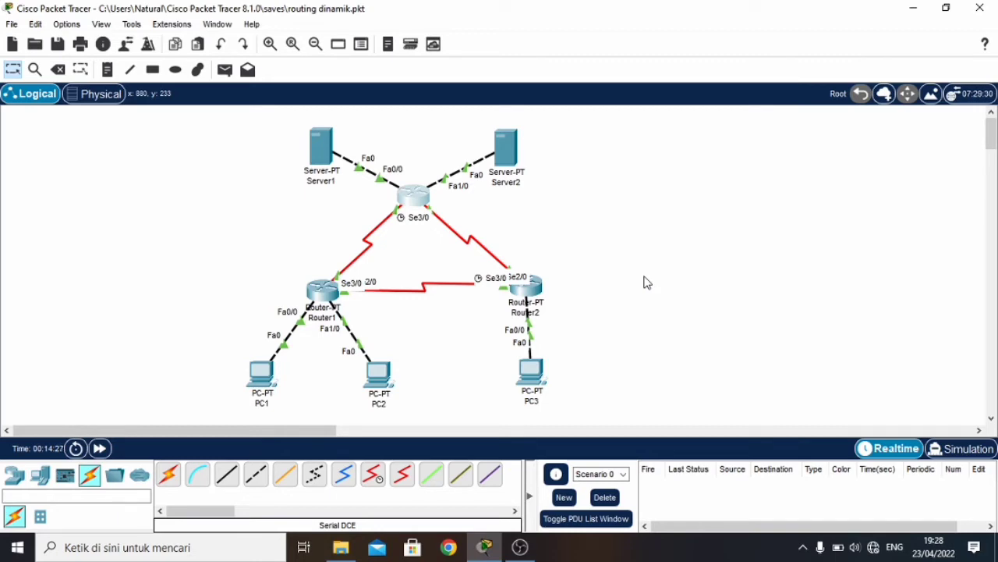
Step: Save Router1's running configuration to NVRAM and close its configuration window
click(331, 296)
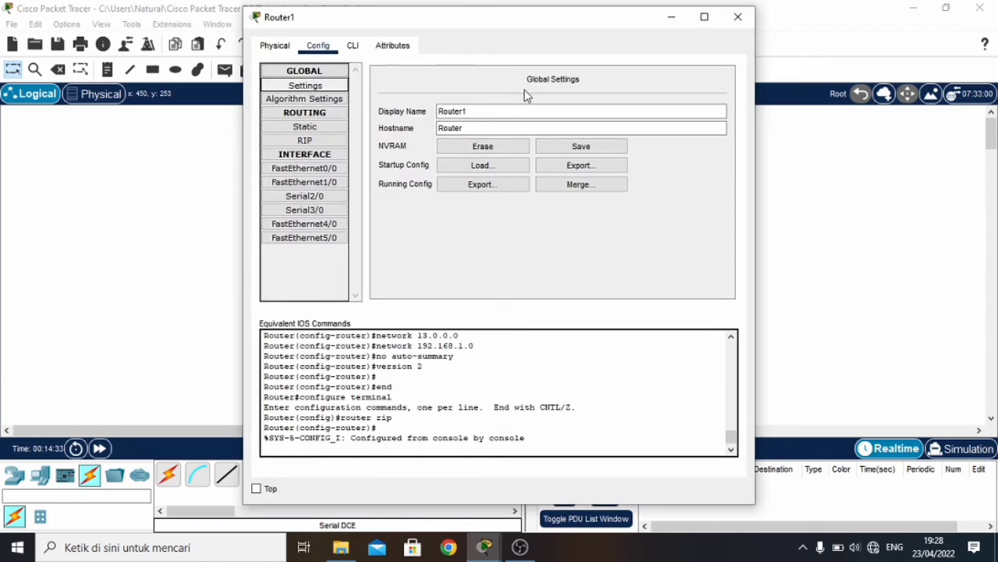
click(582, 148)
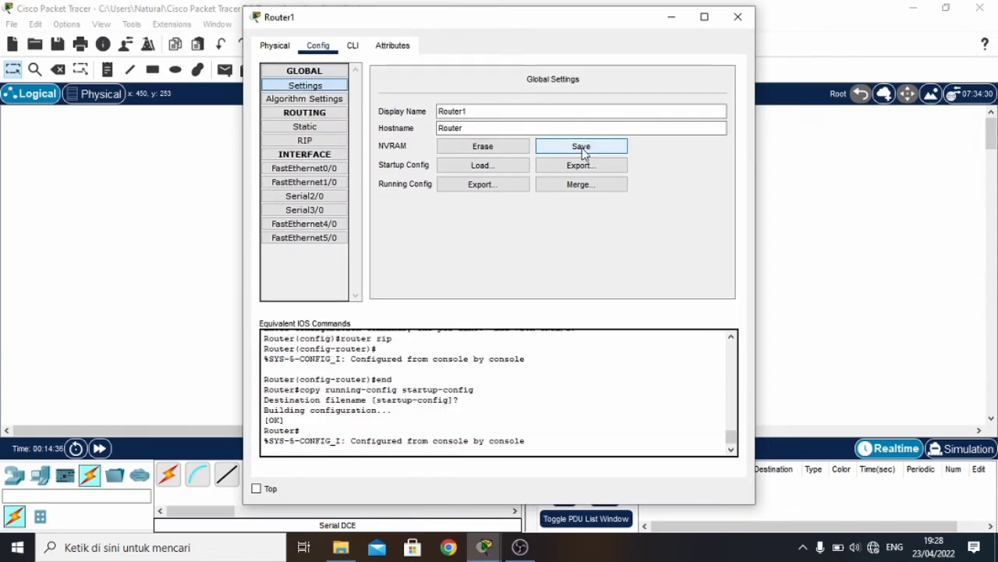
click(738, 18)
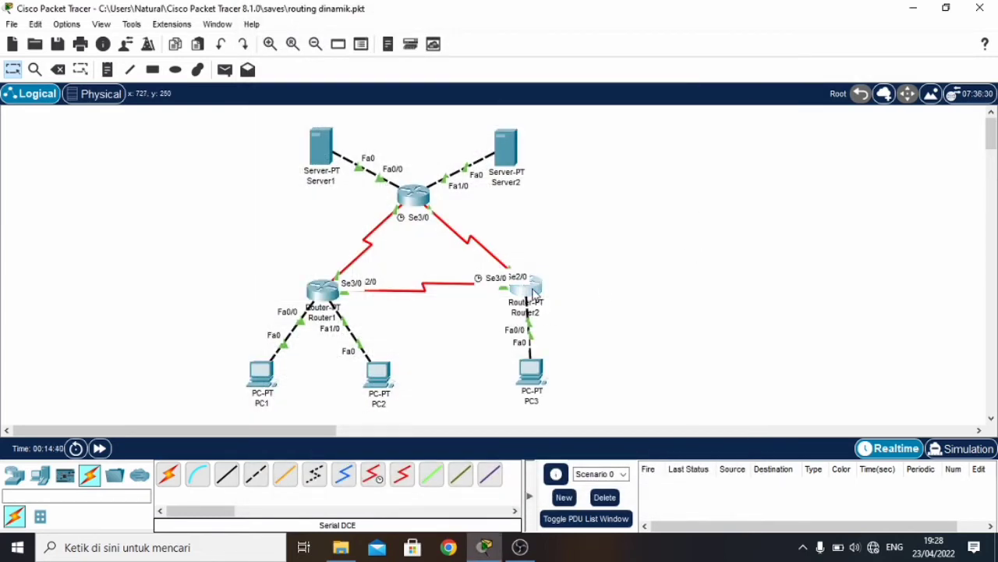
Step: Save Router2's running configuration to NVRAM and close its configuration window
click(532, 290)
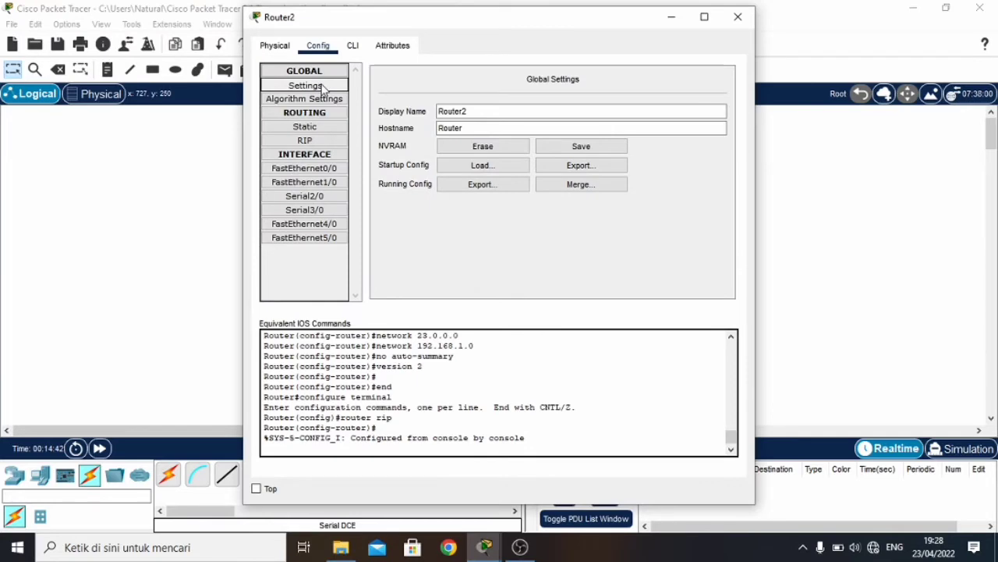
click(580, 148)
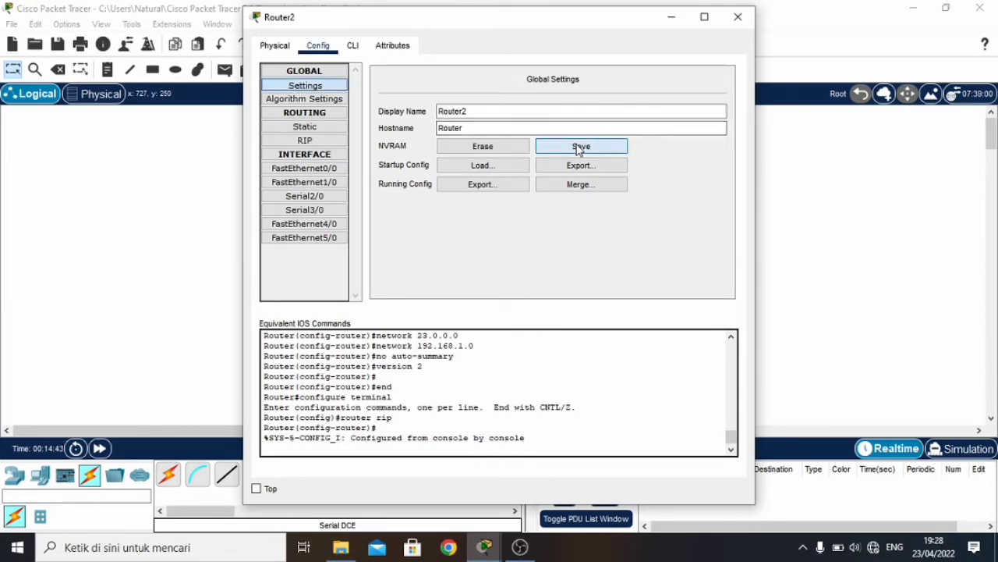
click(738, 17)
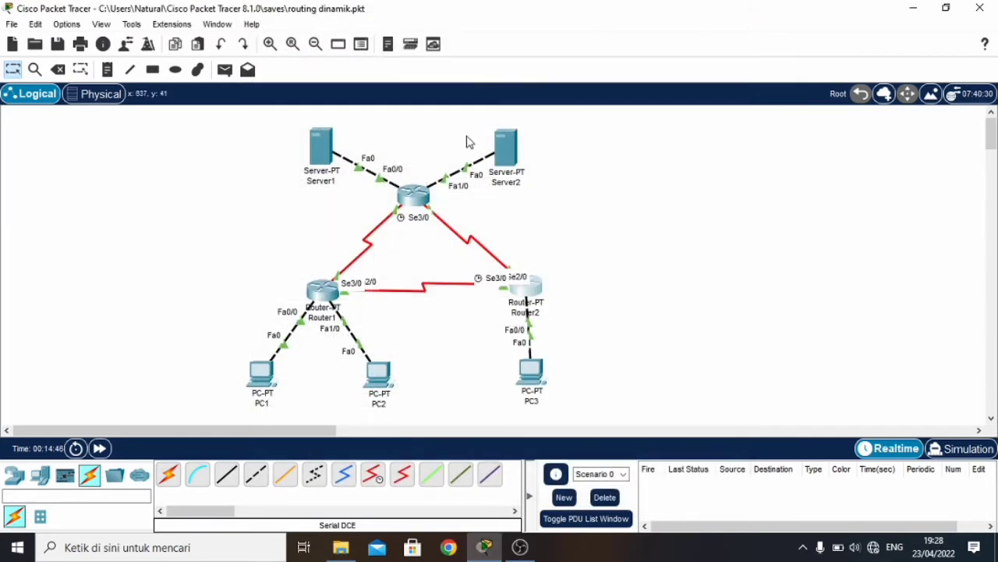
Step: Save Router3's running configuration to NVRAM and close its configuration window
click(417, 205)
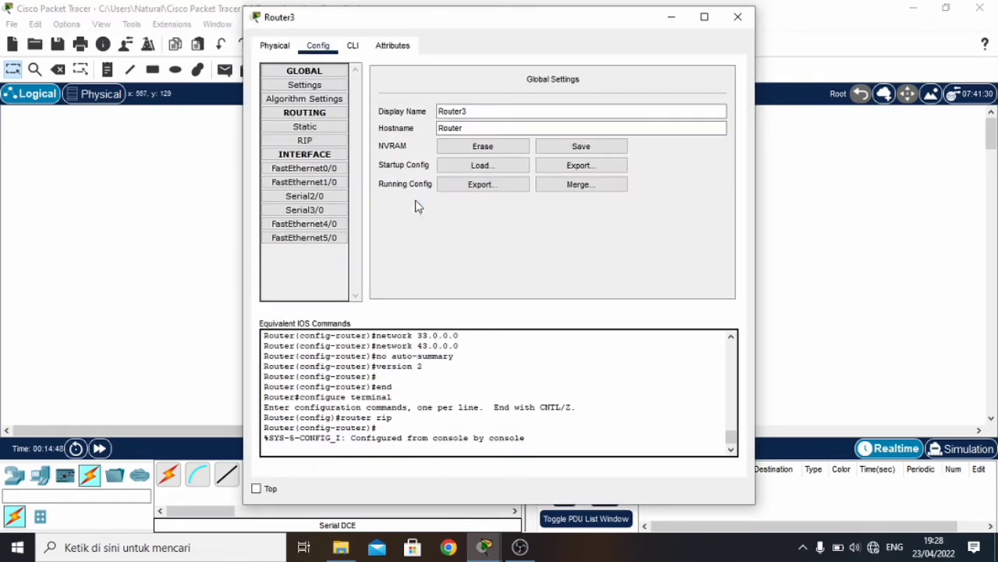
click(295, 86)
click(580, 148)
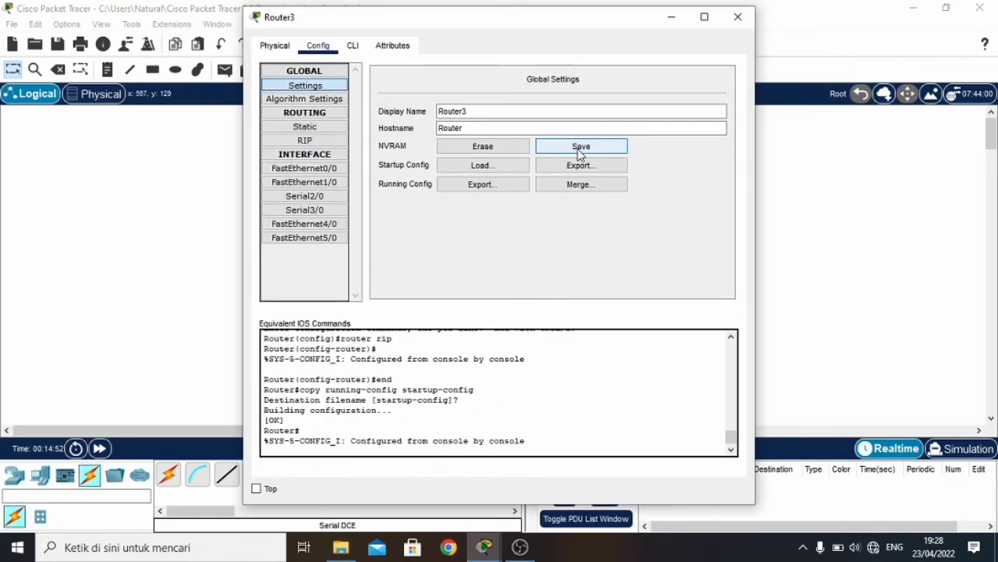
click(739, 18)
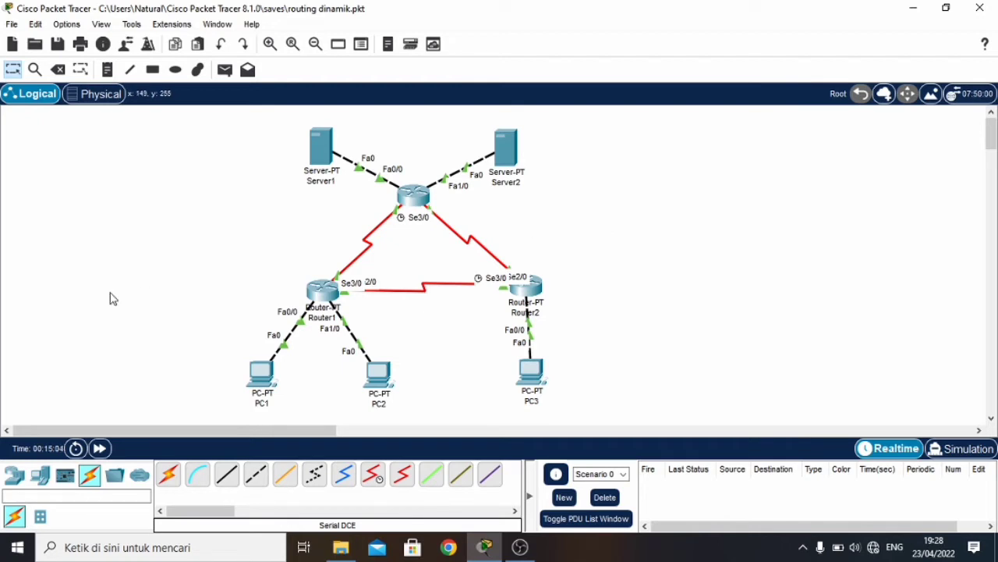
Step: Reset the whole network by power cycling all devices, and confirm the reset
click(76, 449)
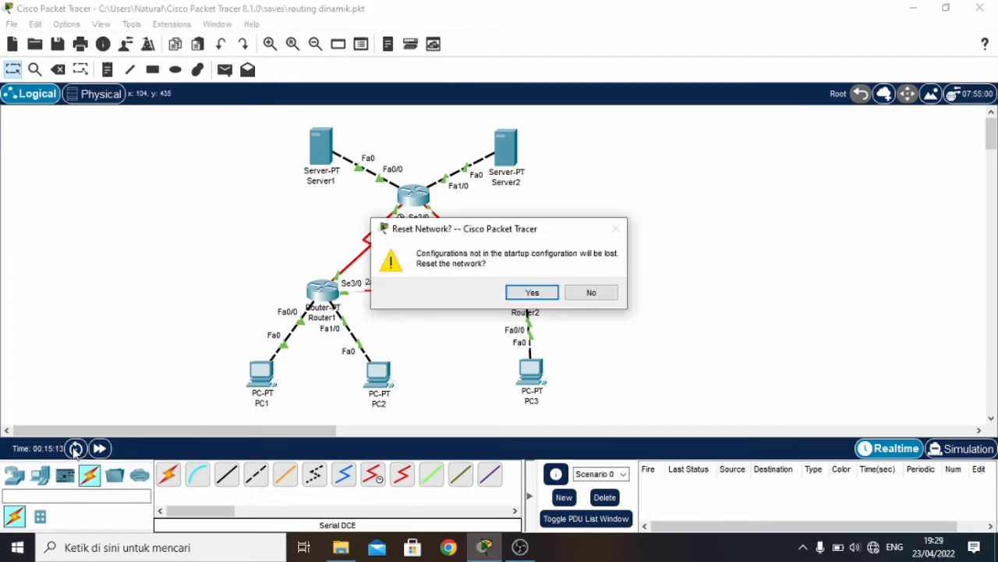
click(526, 292)
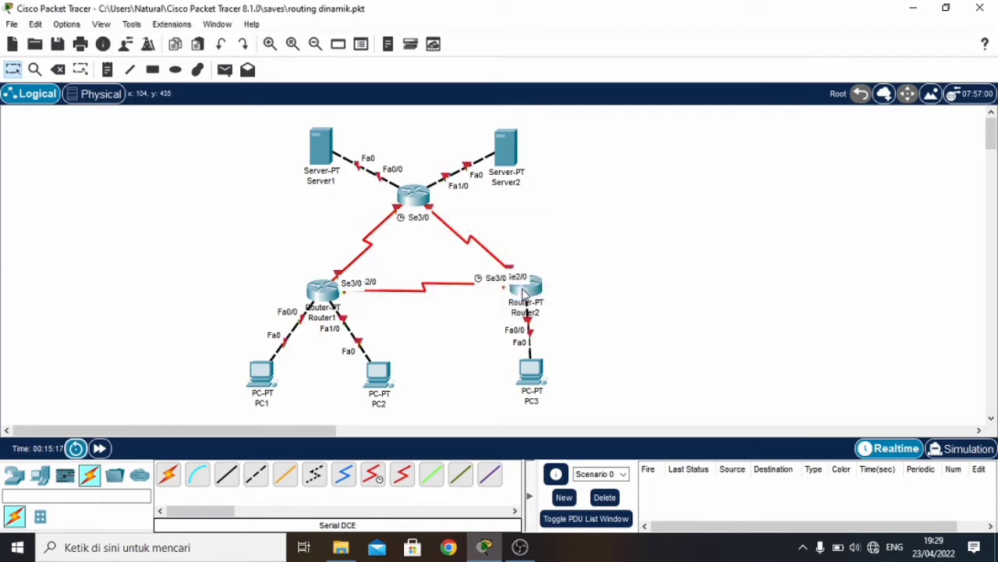
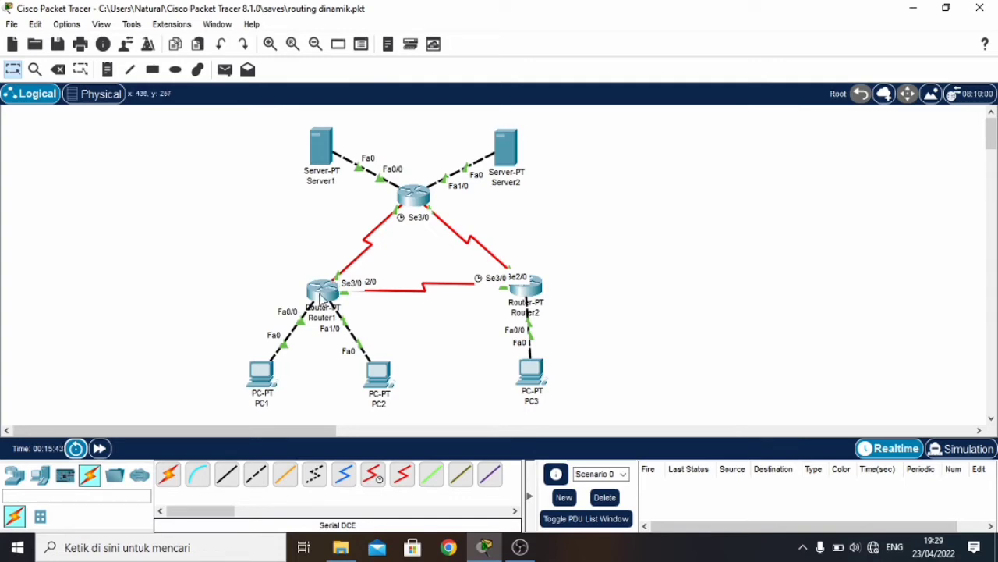
Step: Run "show ip route" on Router1 to examine its routing table, and close its window
click(319, 295)
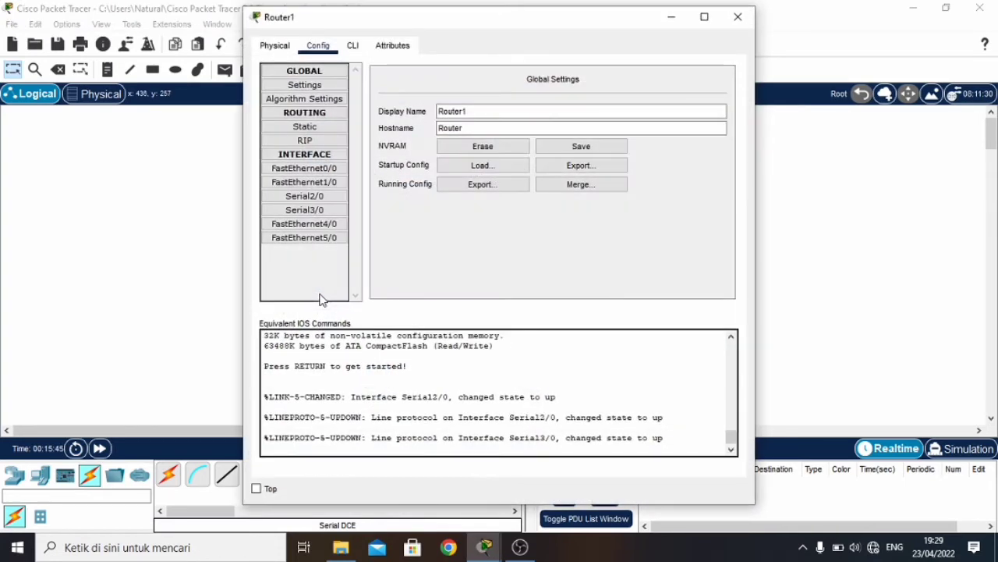
click(352, 45)
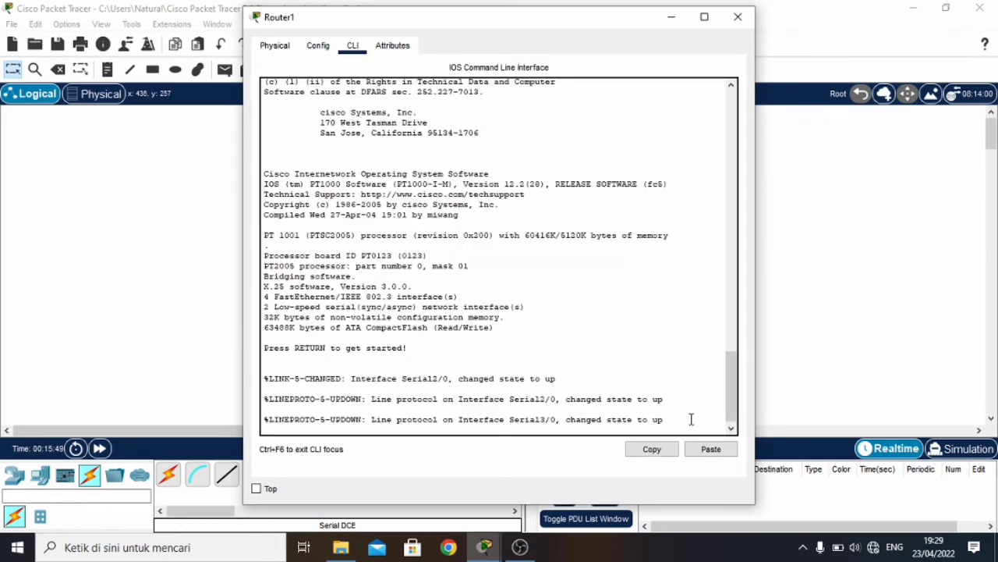
key(Return)
text(s)
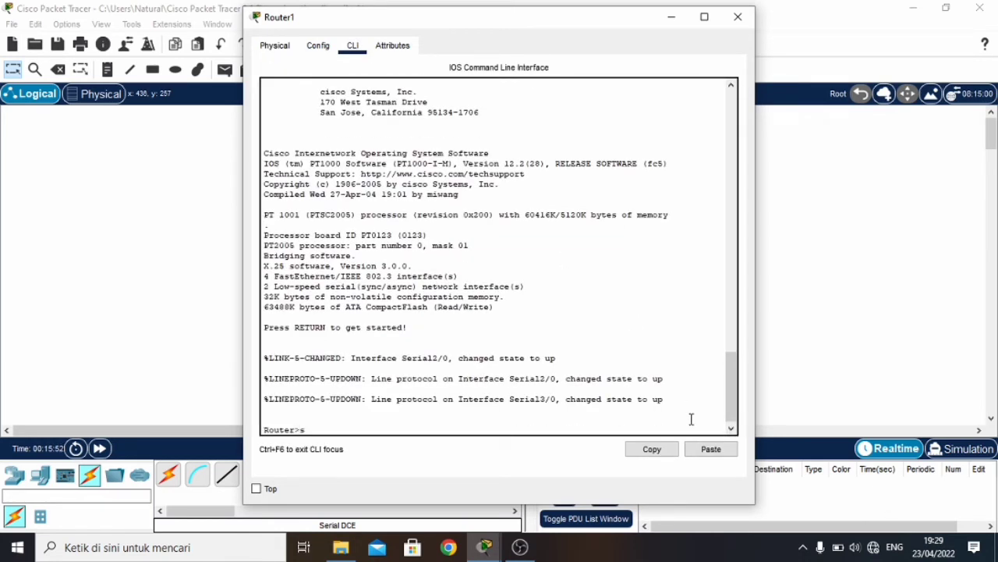
text(how ip route)
key(Return)
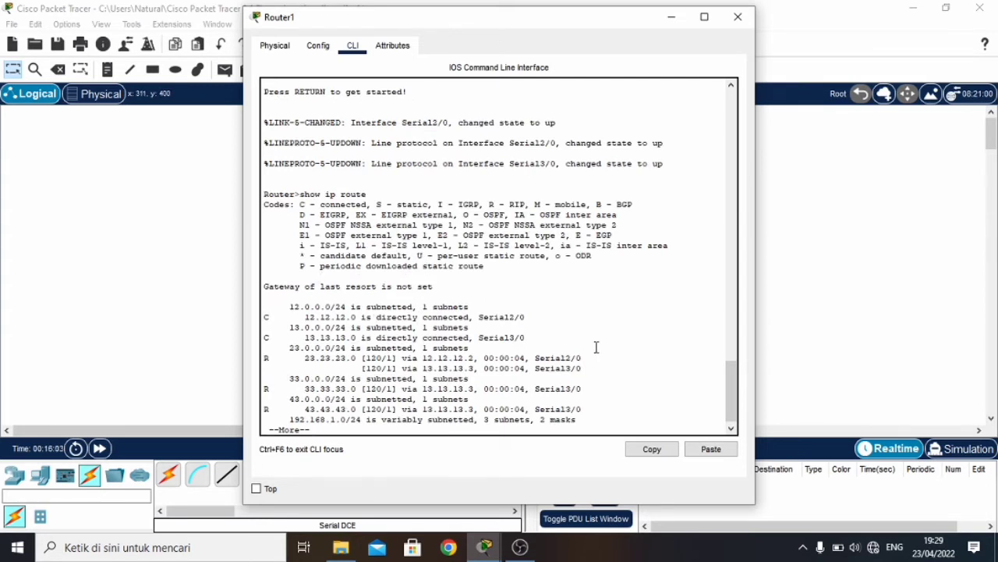
click(739, 19)
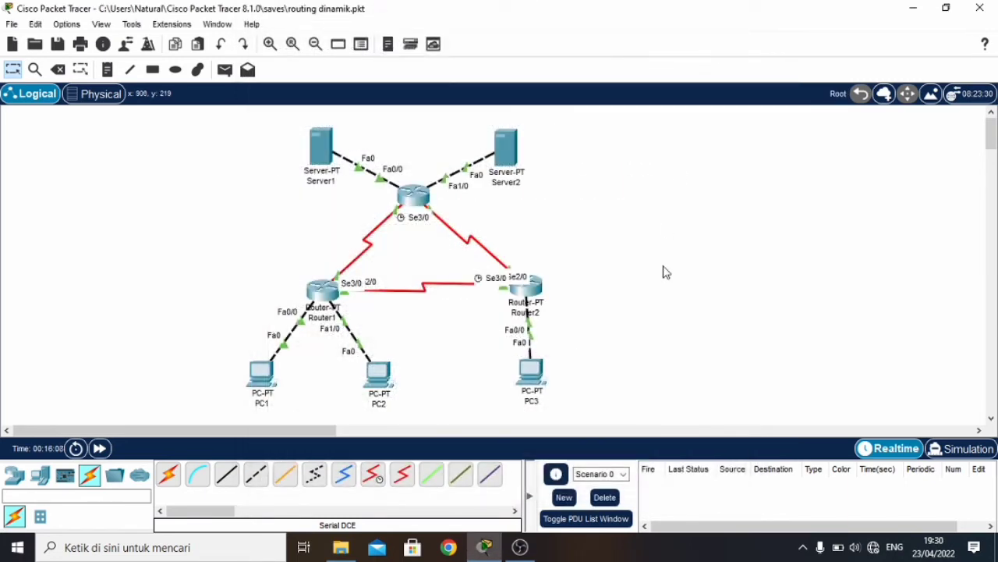
Step: Run "show ip route" on Router2 to examine its routing table, and close its window
click(528, 290)
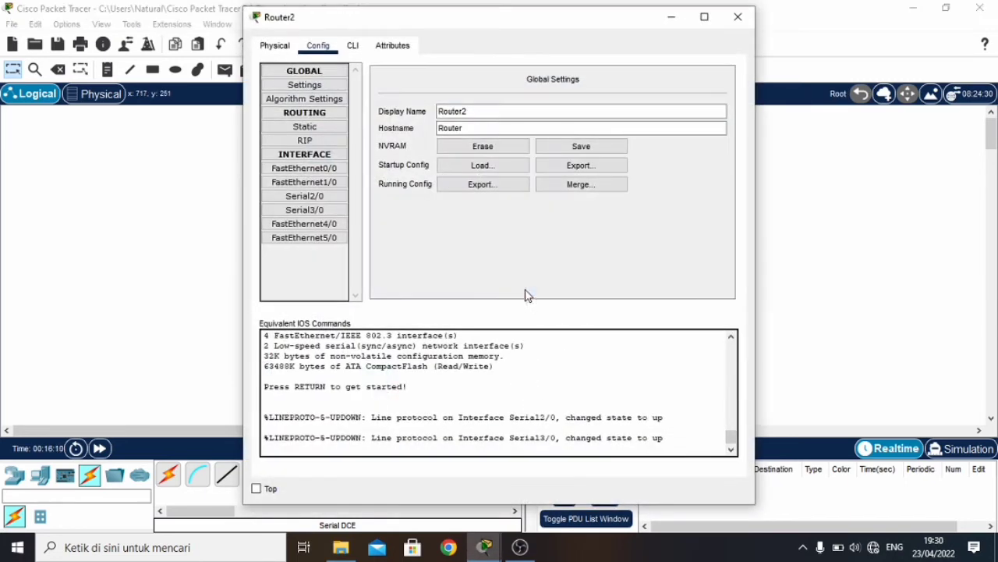
click(353, 46)
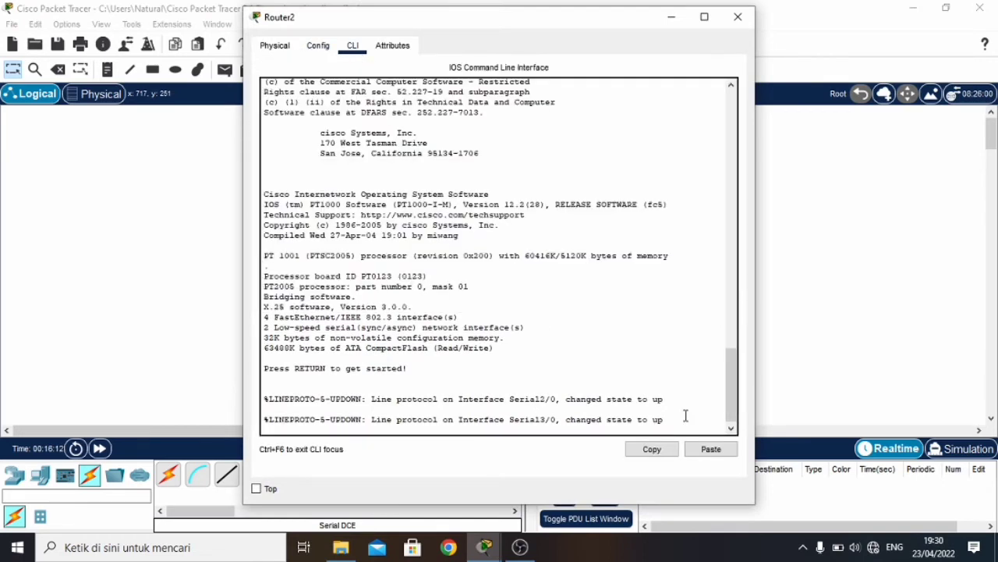
key(Return)
text(show ip route)
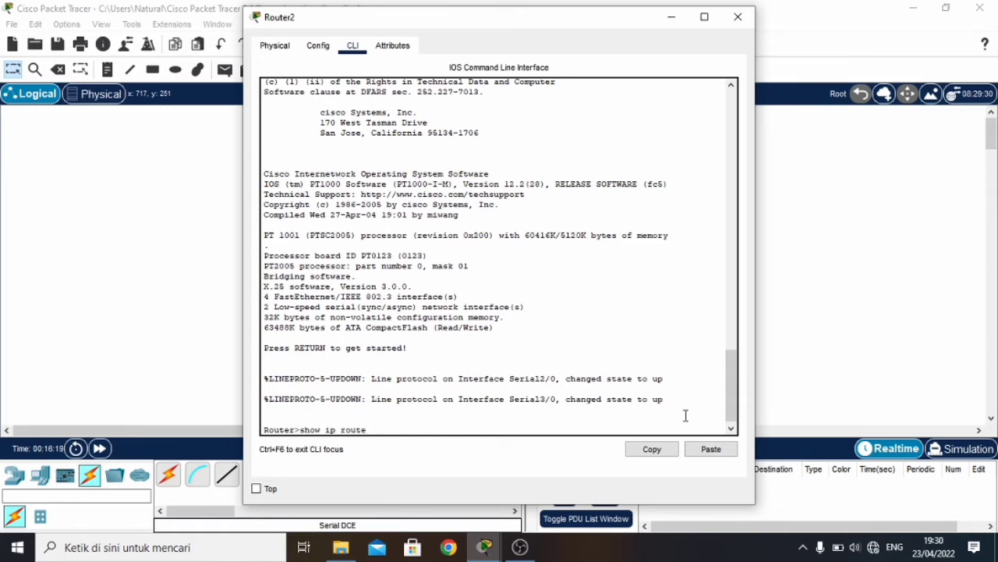
key(Return)
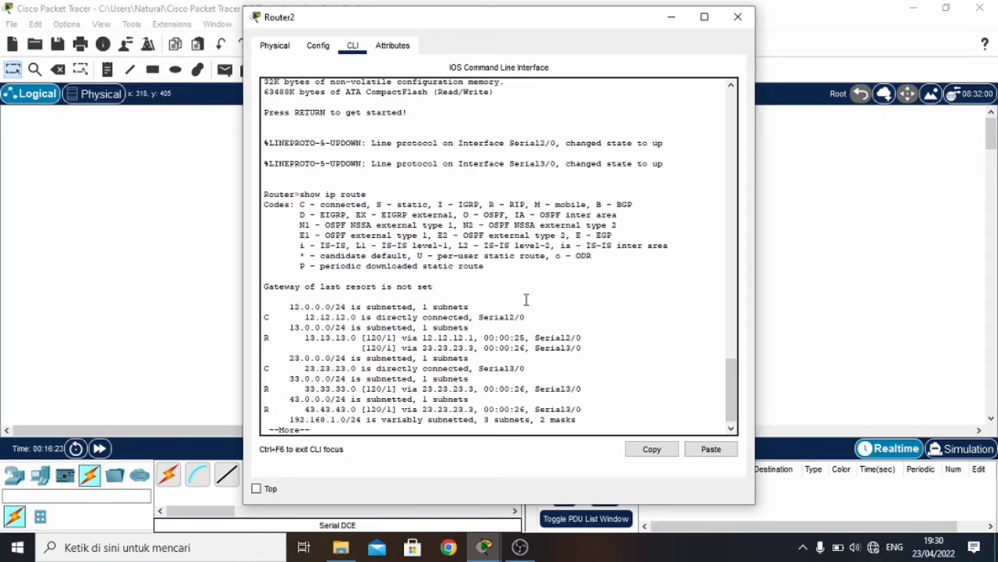
click(738, 17)
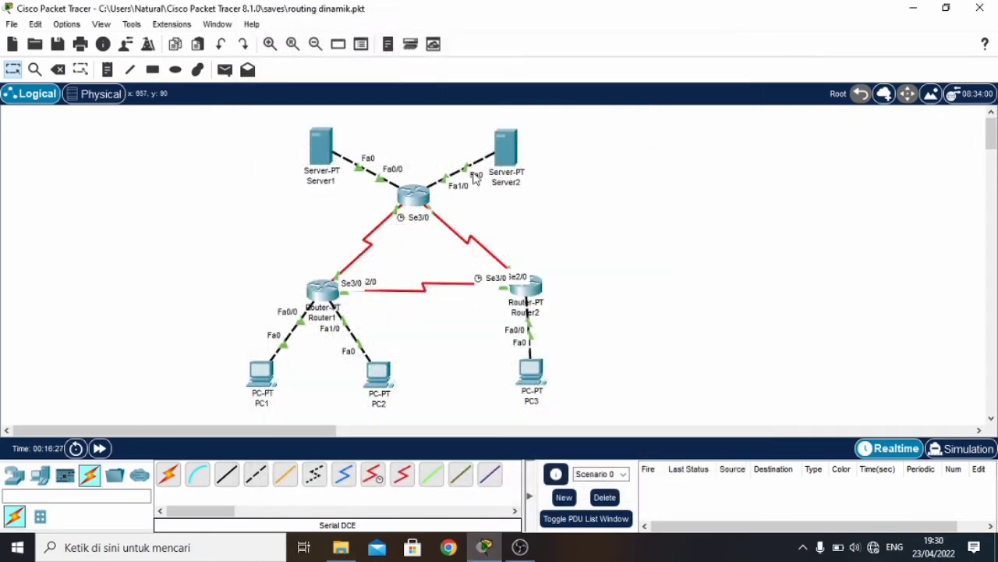
Step: Run "show ip route" on Router3 to examine its routing table, and close its window
click(412, 195)
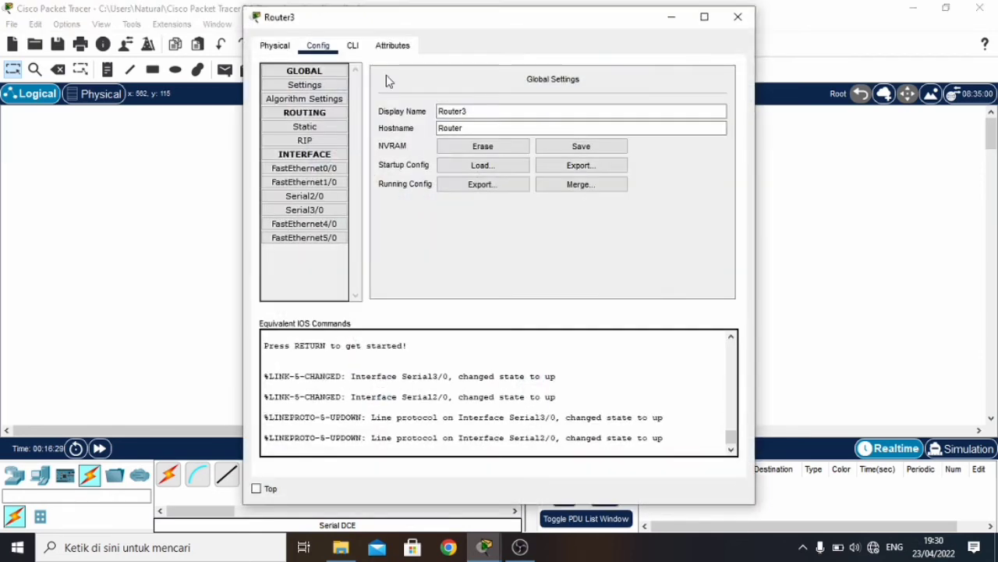
click(355, 47)
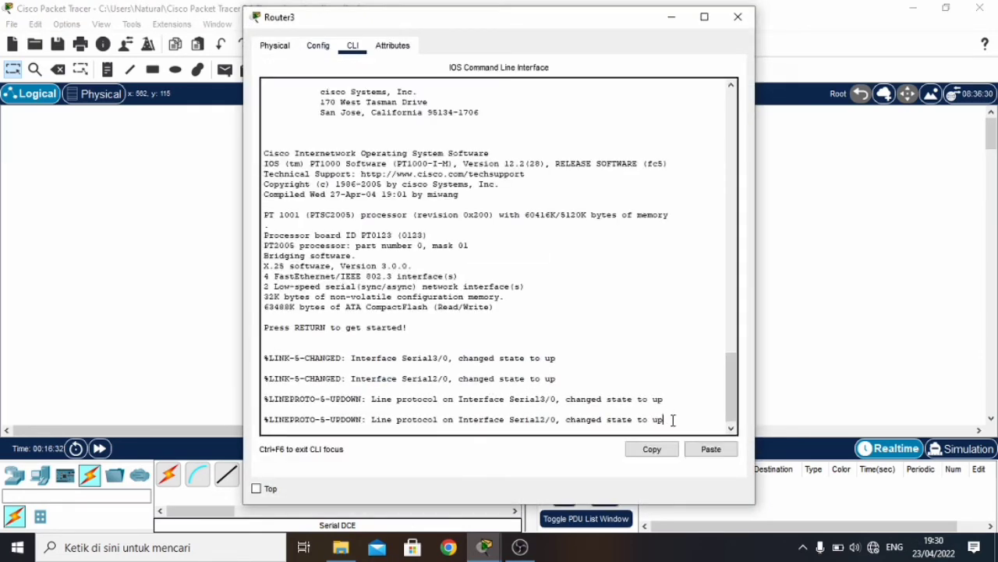
key(Return)
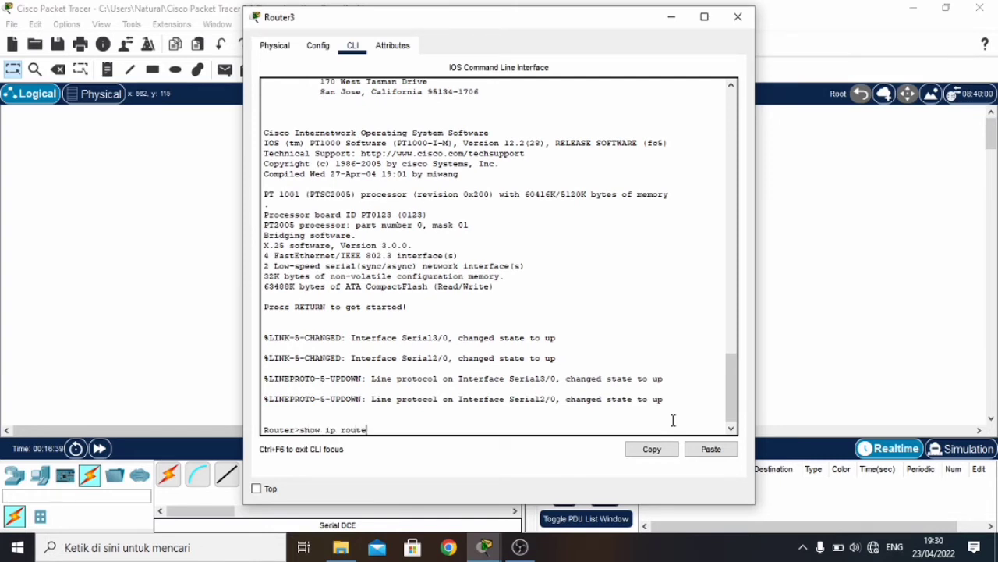
key(Return)
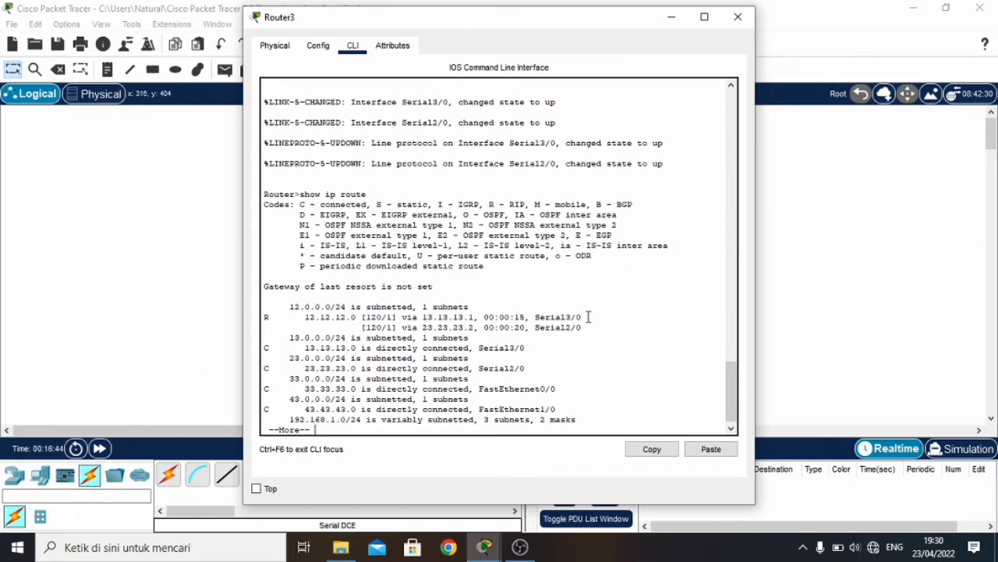
click(738, 16)
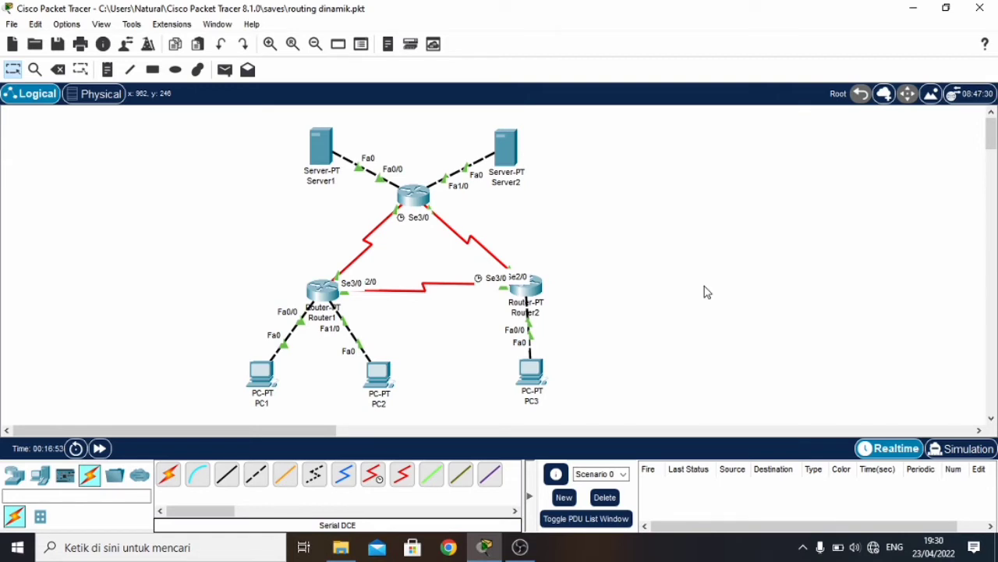
Step: Switch to simulation mode and restrict the visible event filters to ICMP only
click(955, 449)
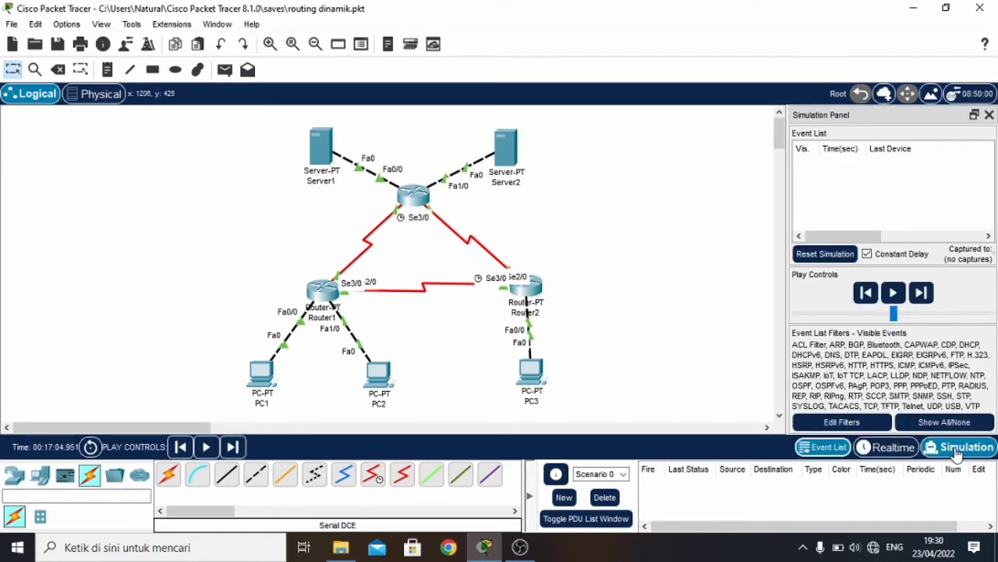
click(944, 422)
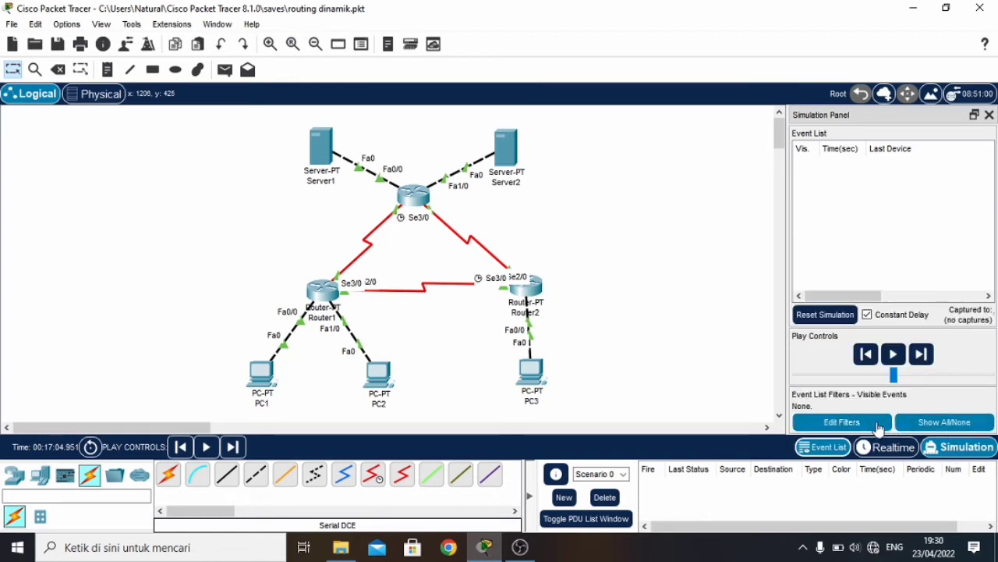
click(872, 423)
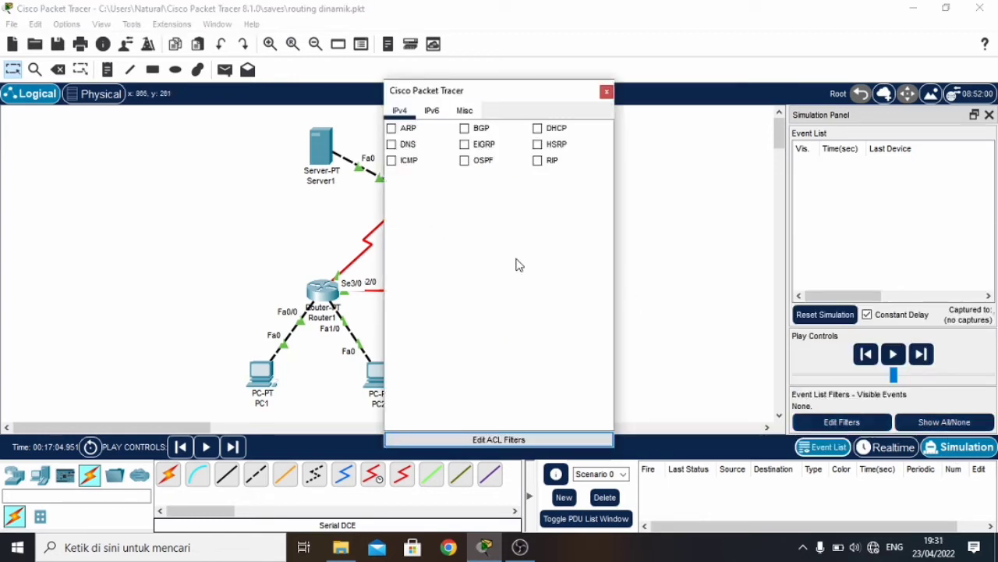
click(393, 162)
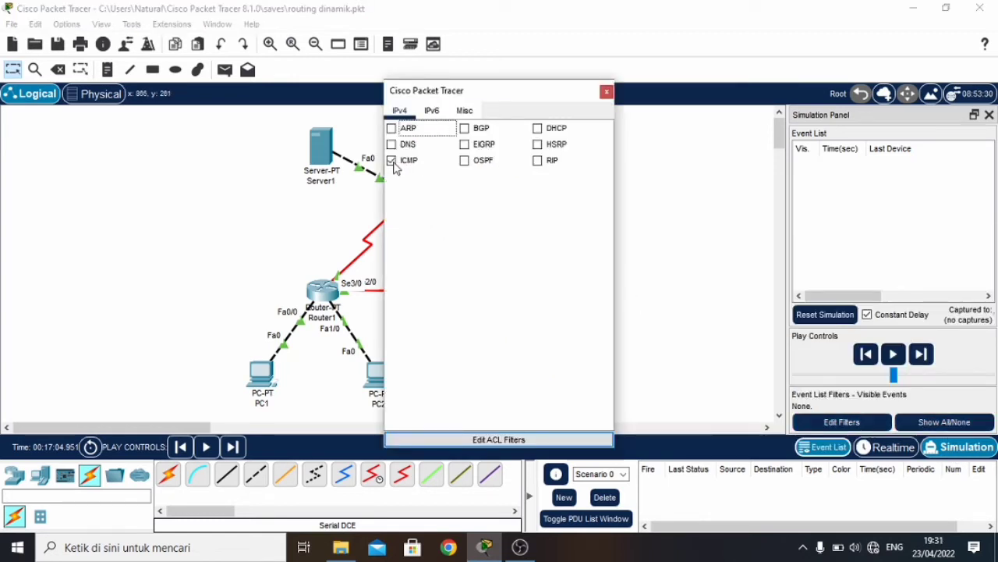
click(606, 93)
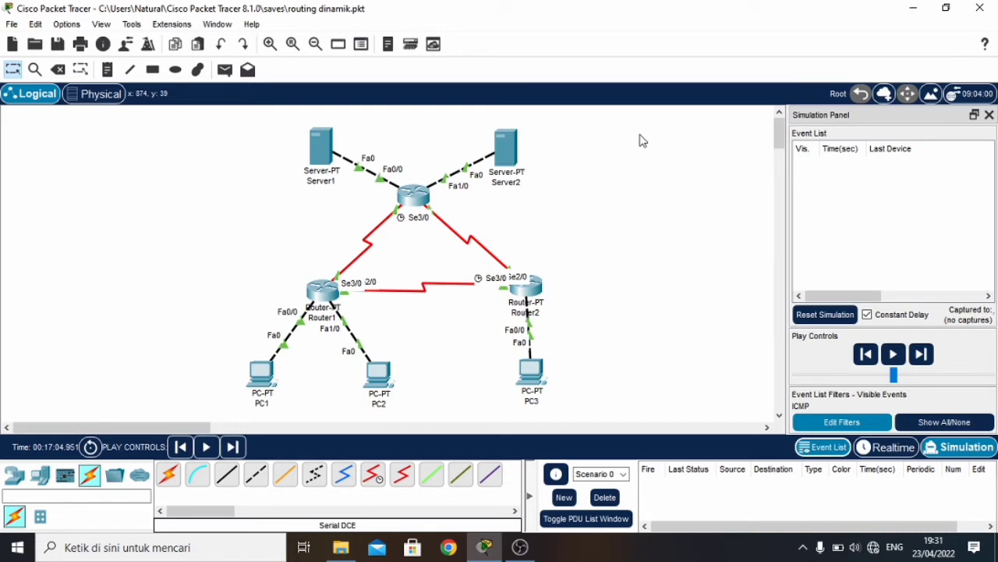
Step: Send a simple PDU from PC1 to PC2 and step the simulation forward event by event until the reply reaches PC1
click(224, 69)
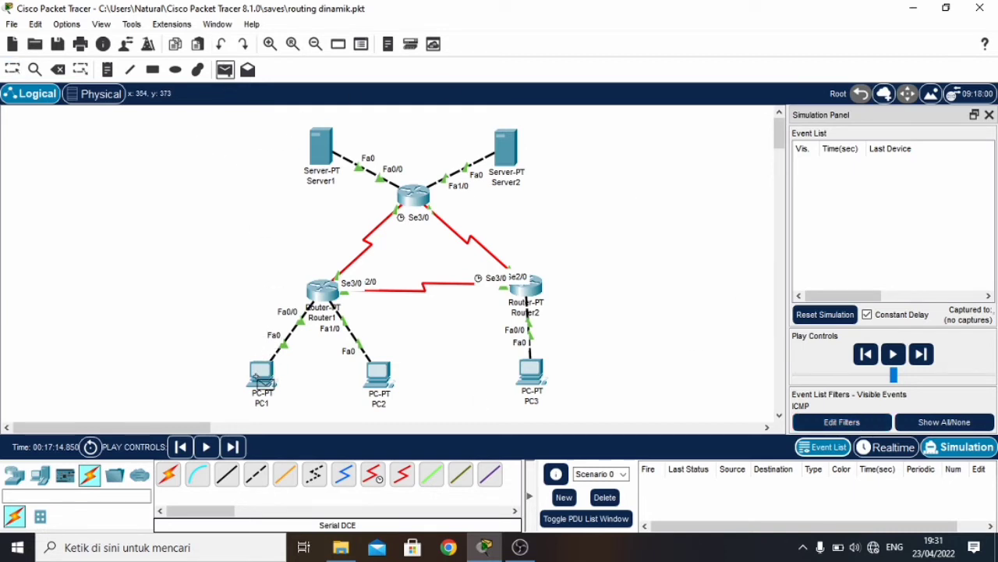
click(263, 377)
click(377, 374)
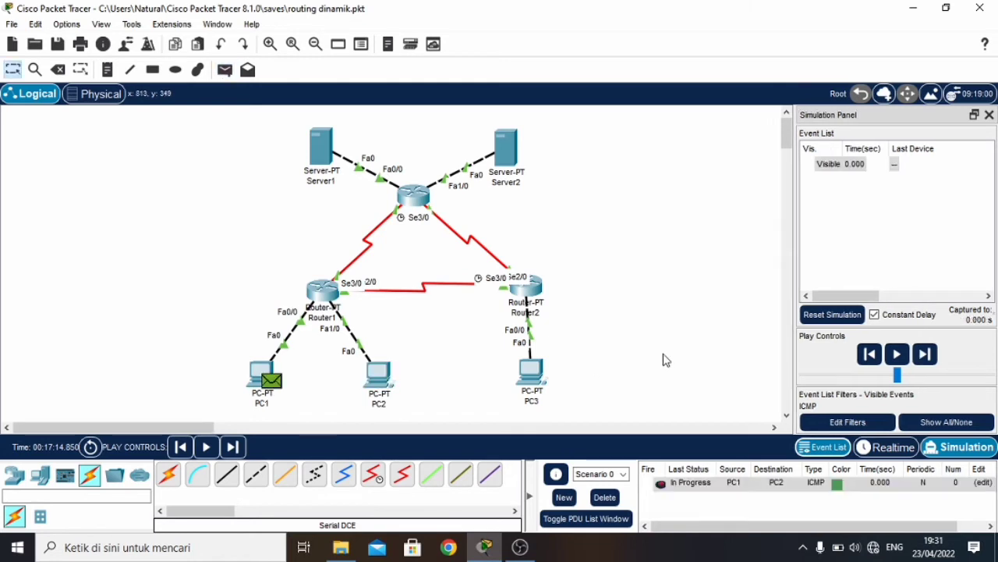
click(926, 355)
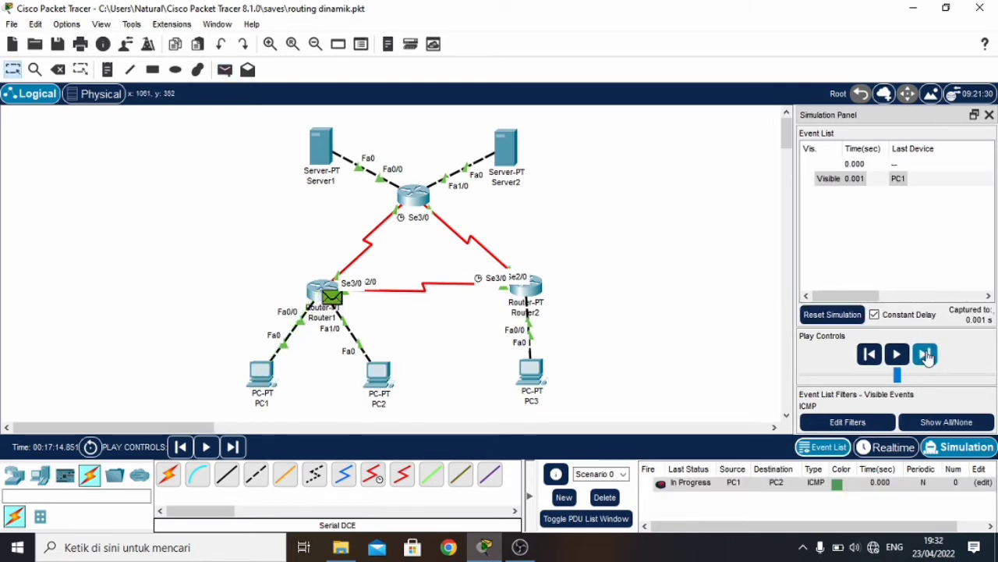
click(926, 355)
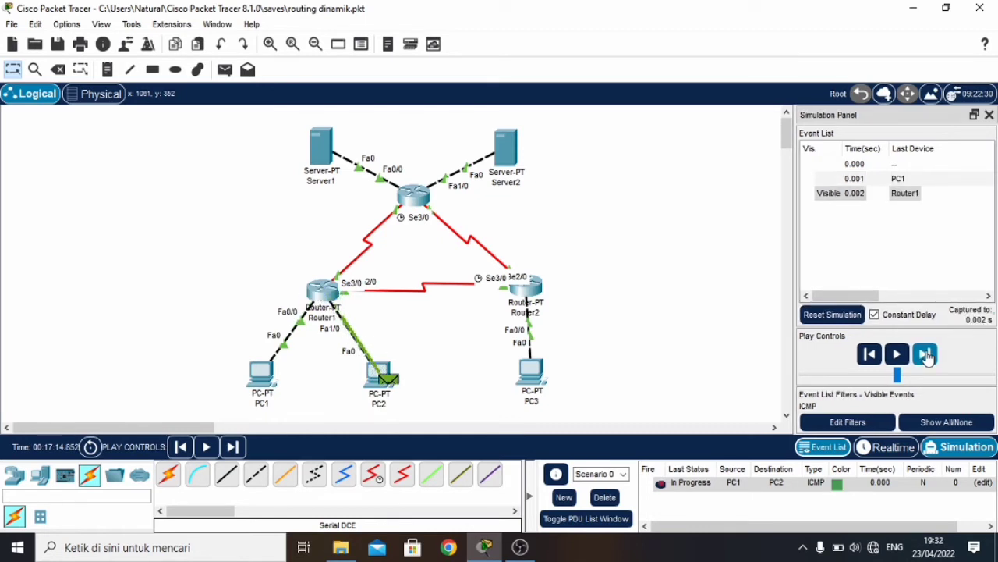
click(926, 355)
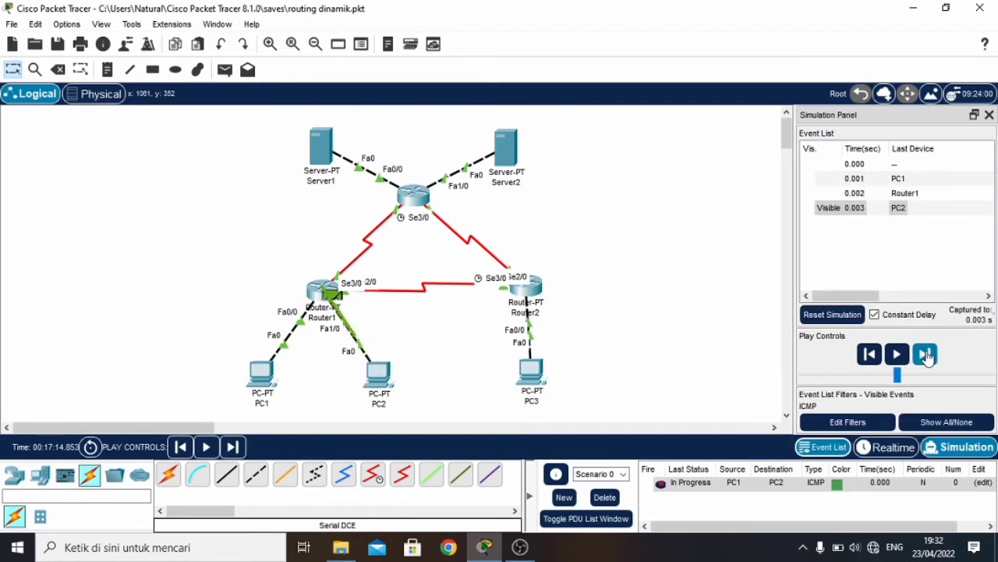
click(926, 355)
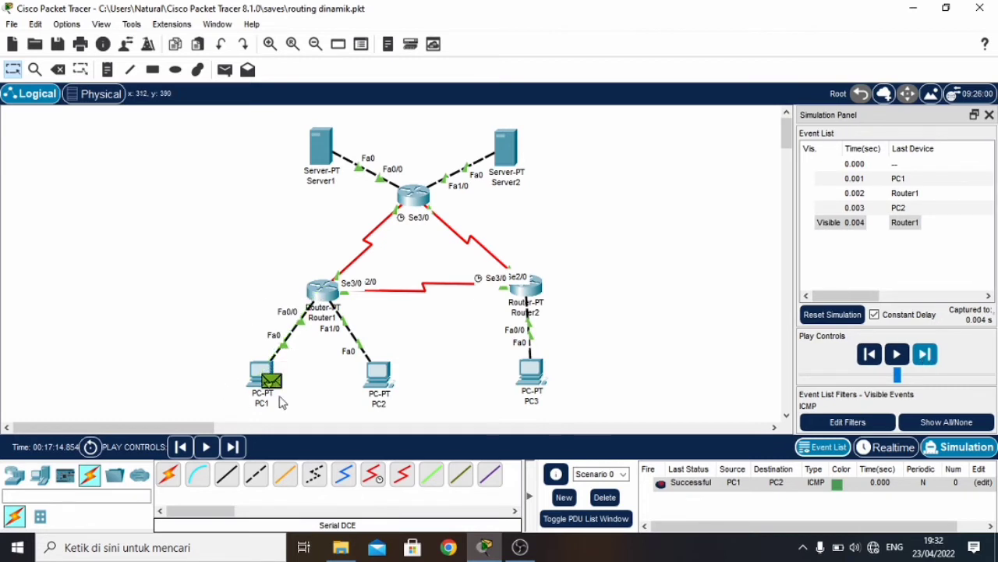
Step: Delete the finished PDU test and trace a simple PDU from PC1 to PC3 and back, one simulation event at a time
click(605, 497)
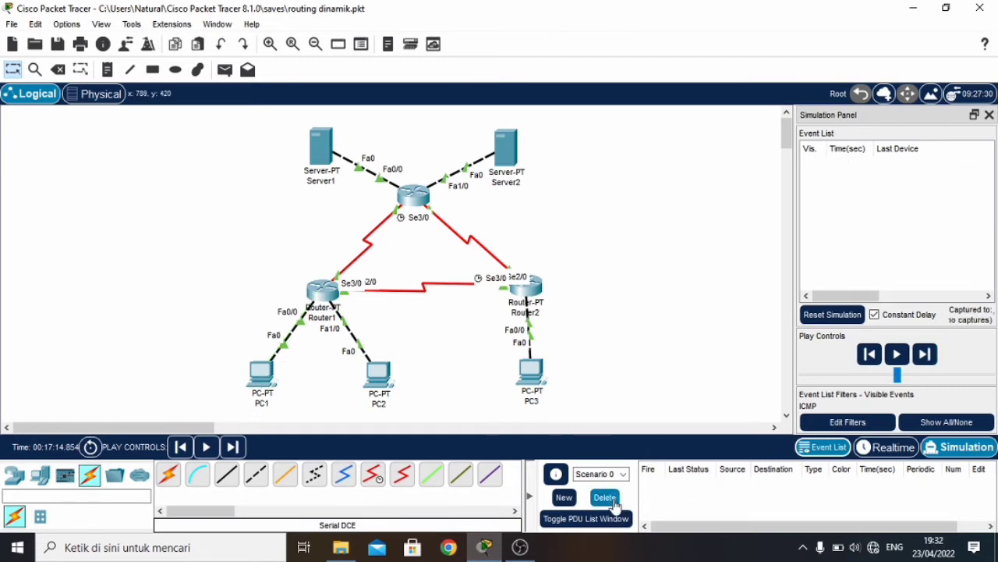
click(225, 71)
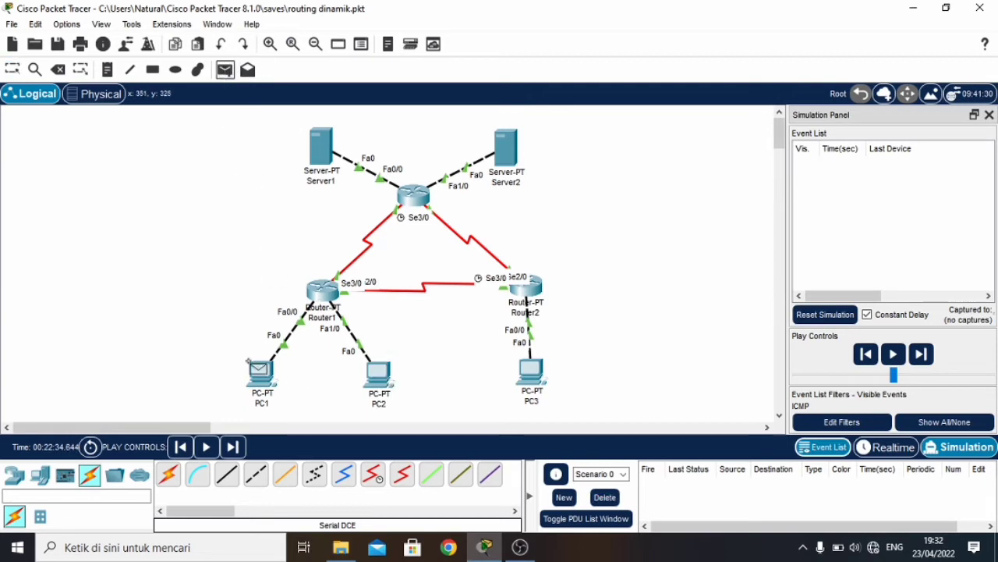
click(265, 378)
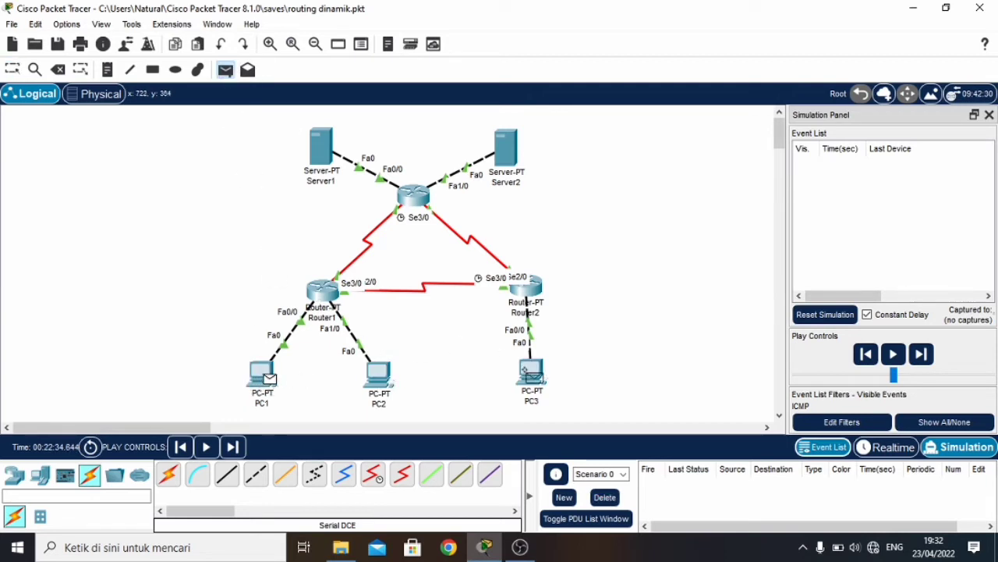
click(531, 370)
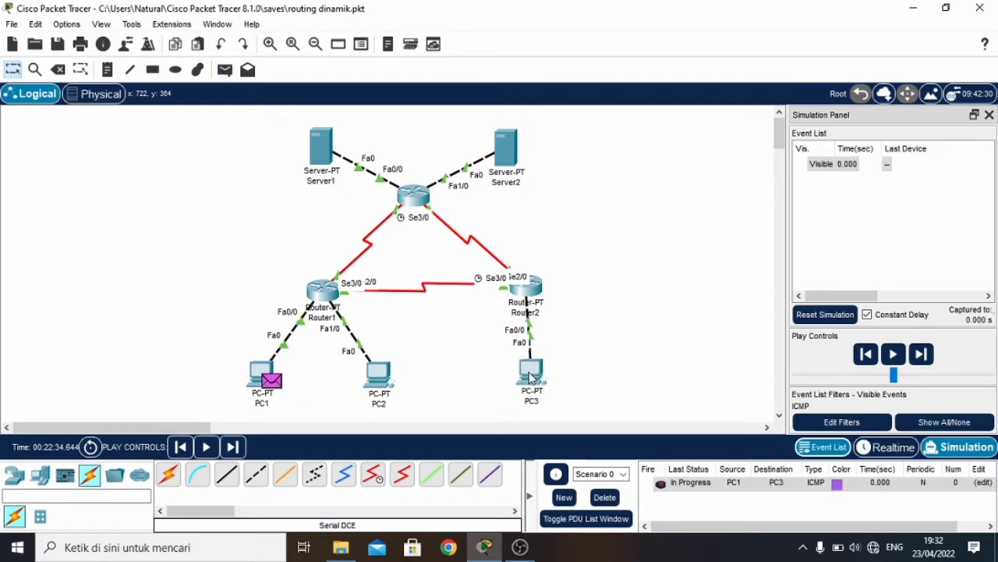
click(926, 359)
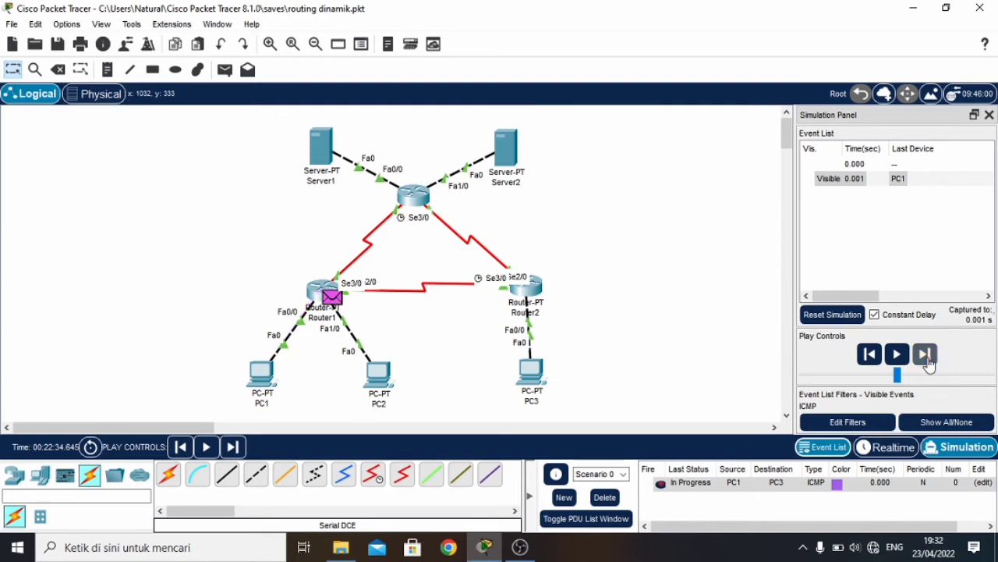
click(926, 356)
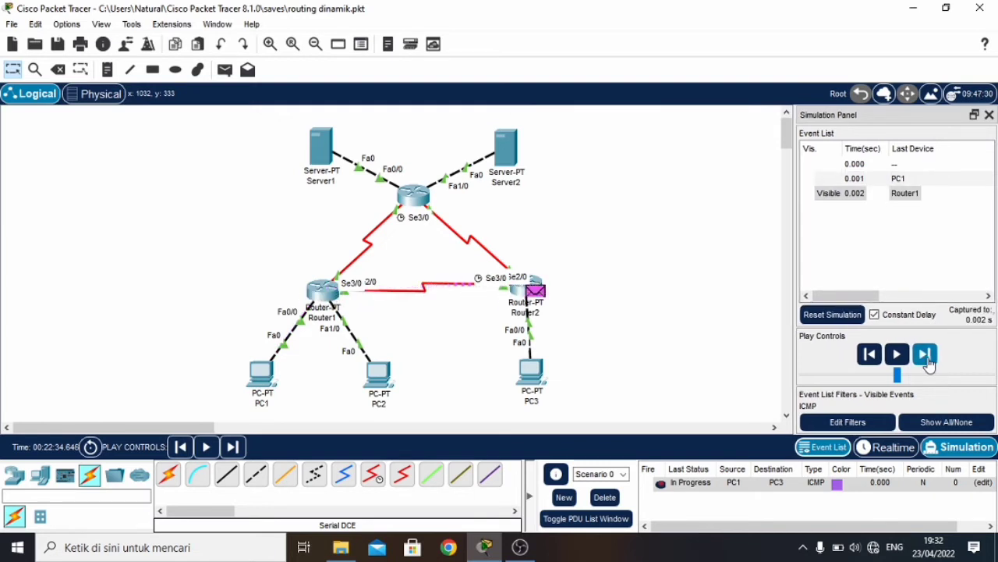
click(927, 357)
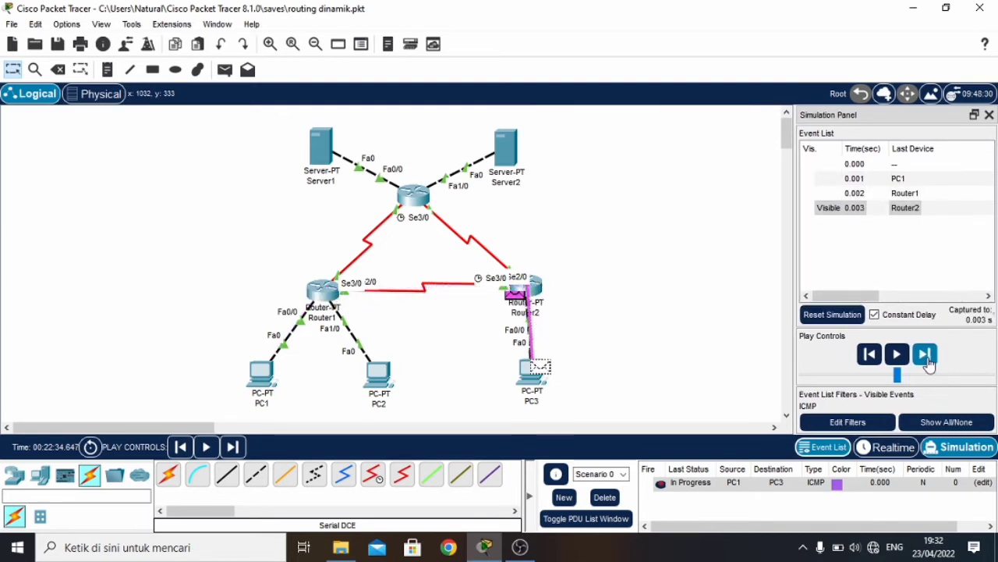
click(927, 357)
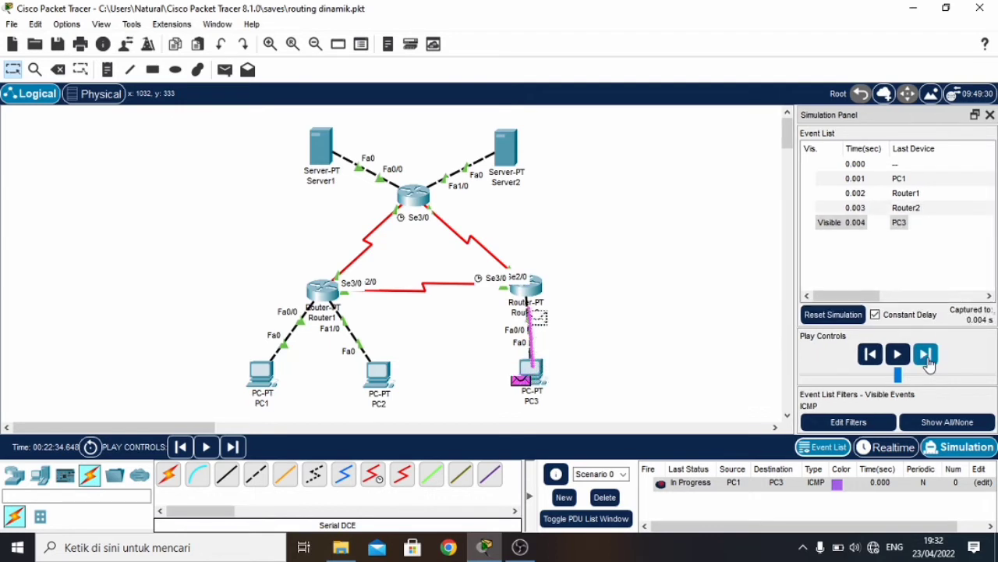
click(927, 357)
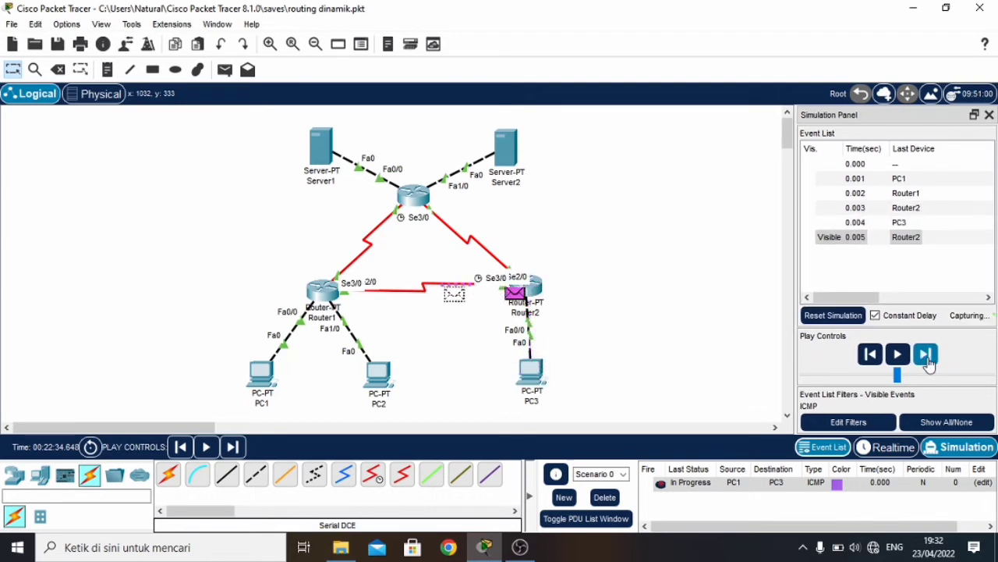
click(927, 357)
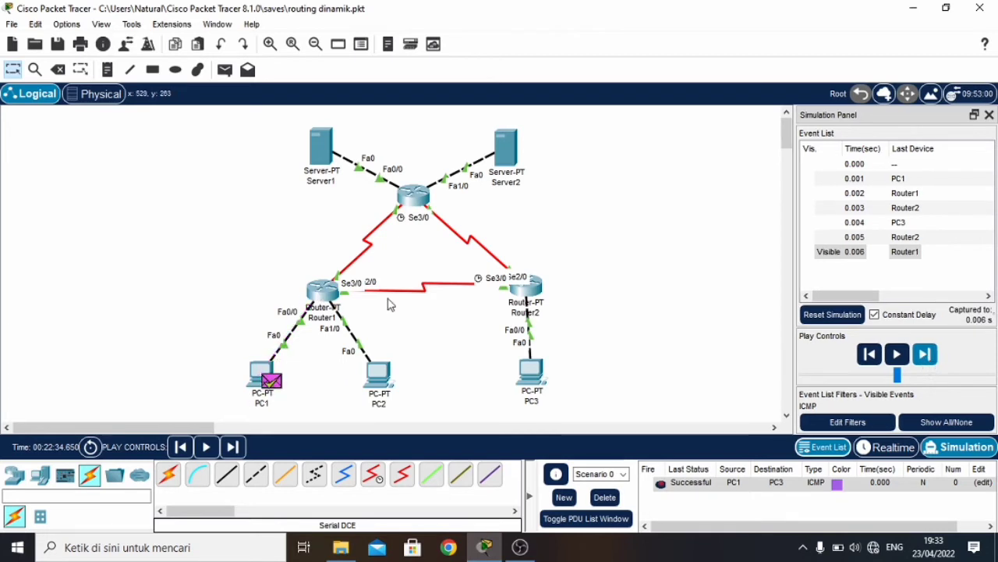
Step: Delete the PC3 test and trace a simple PDU from PC1 to Server1 and back, one simulation event at a time
click(607, 499)
key(p)
click(262, 374)
click(321, 144)
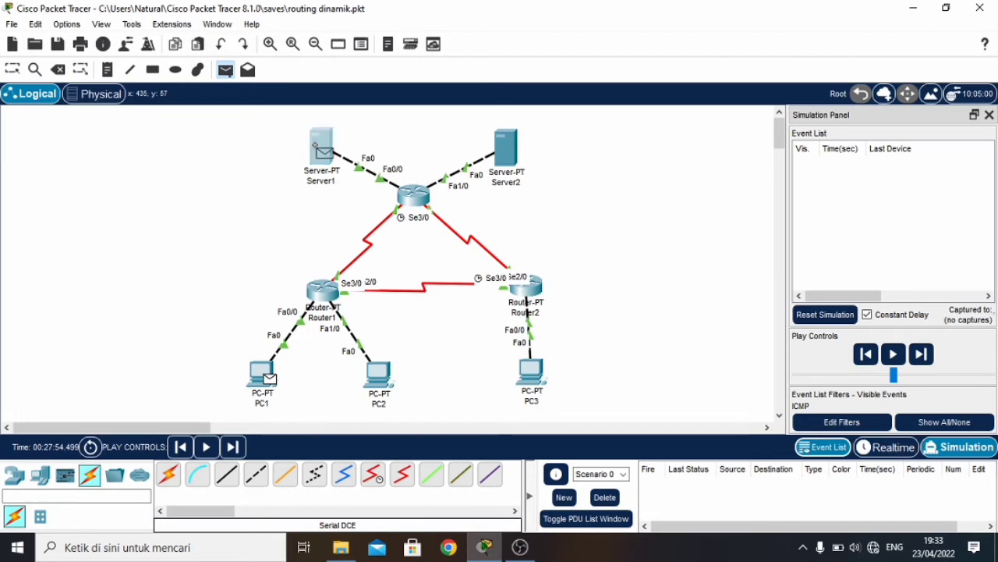
click(934, 357)
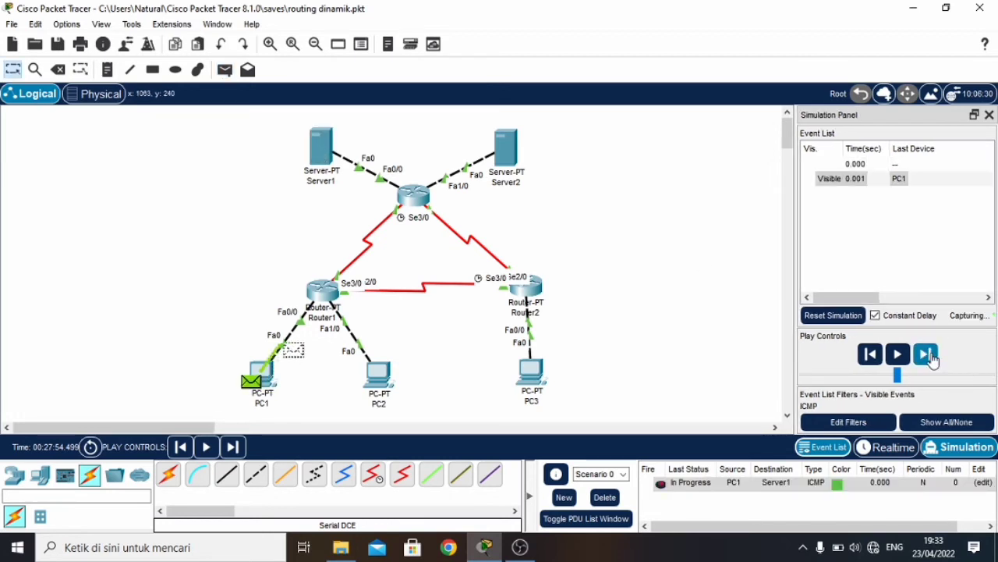
click(934, 357)
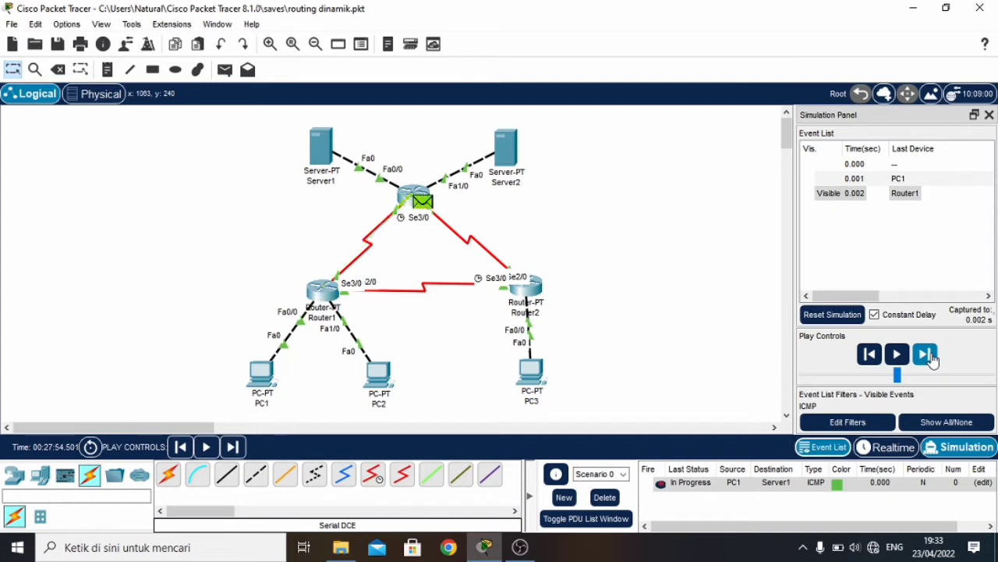
click(934, 357)
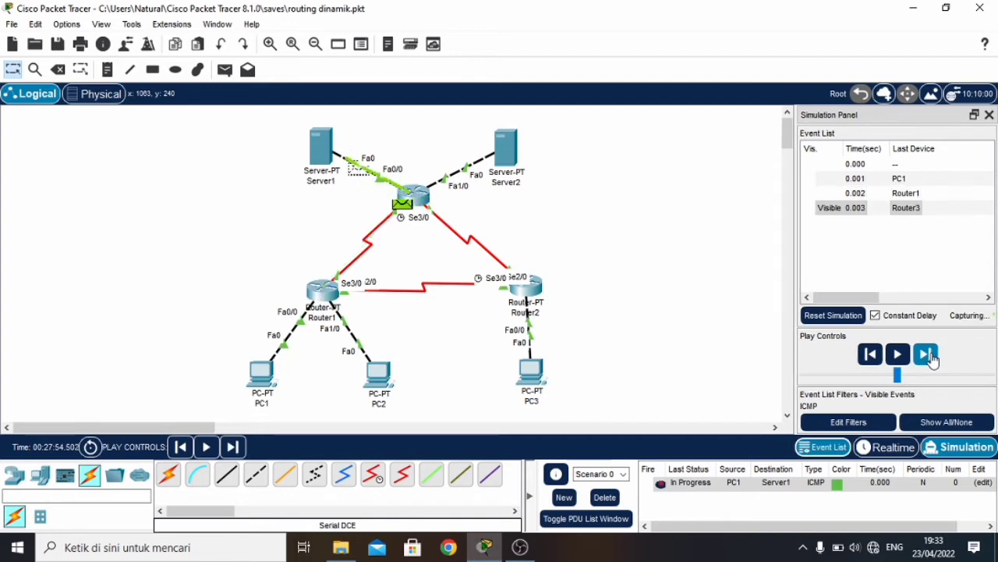
click(934, 356)
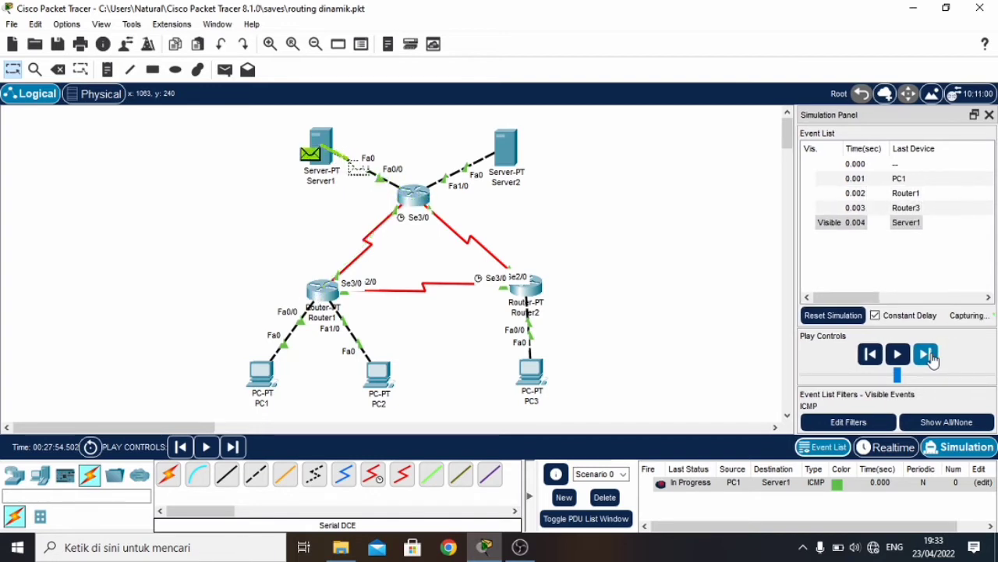
click(934, 357)
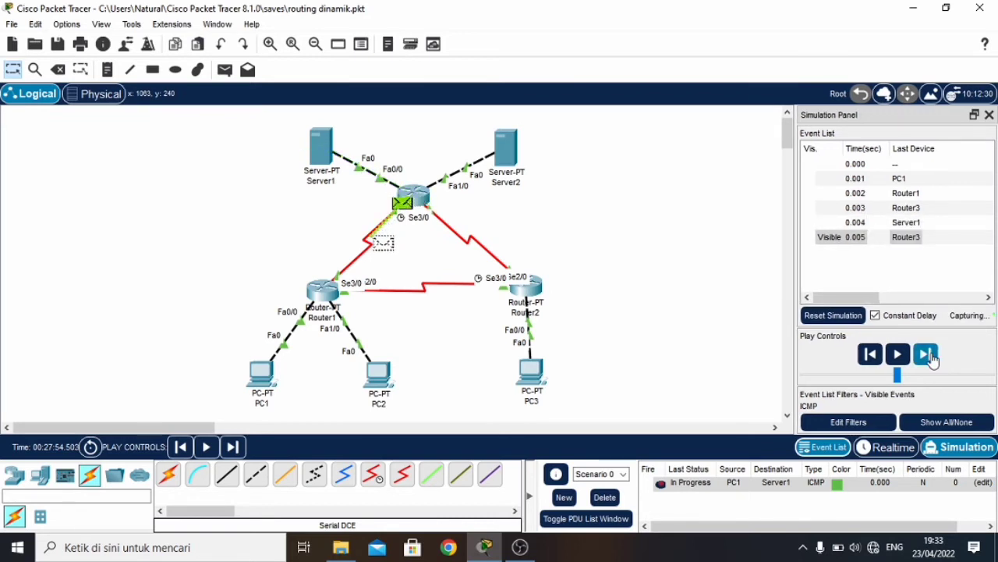
click(934, 357)
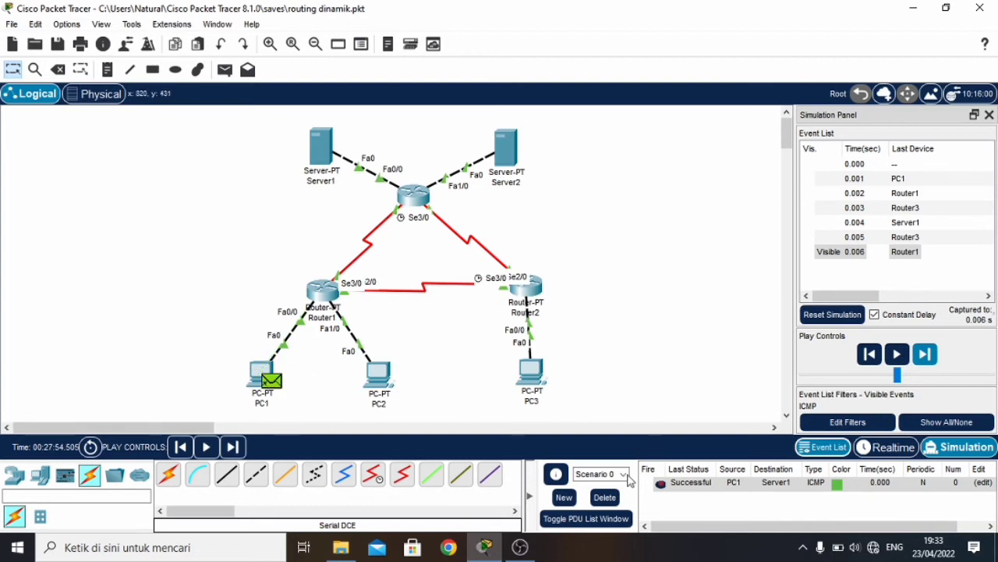
Step: Delete the Server1 test and trace a simple PDU from PC1 to Server2, one simulation event at a time
click(604, 497)
click(224, 69)
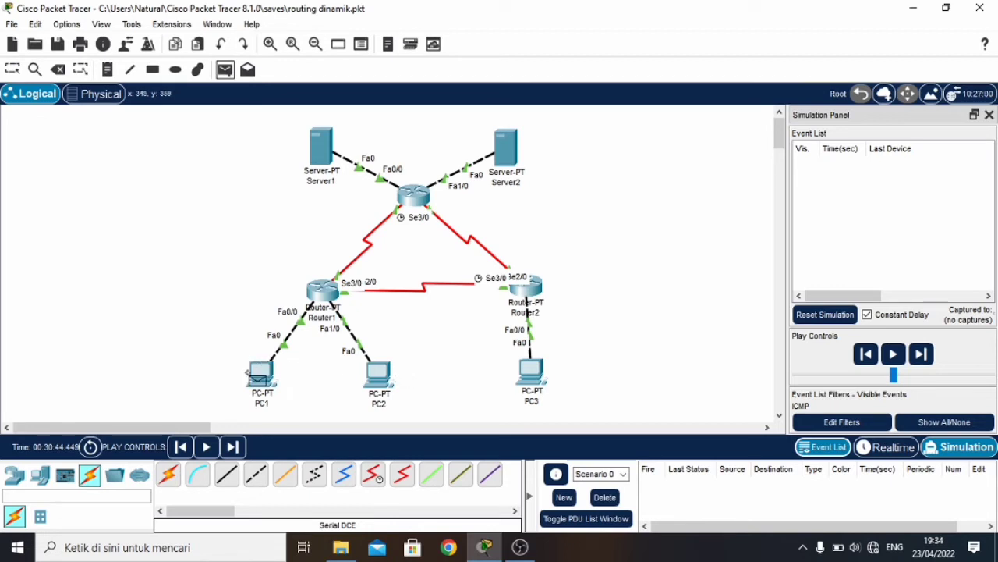
click(261, 374)
click(505, 145)
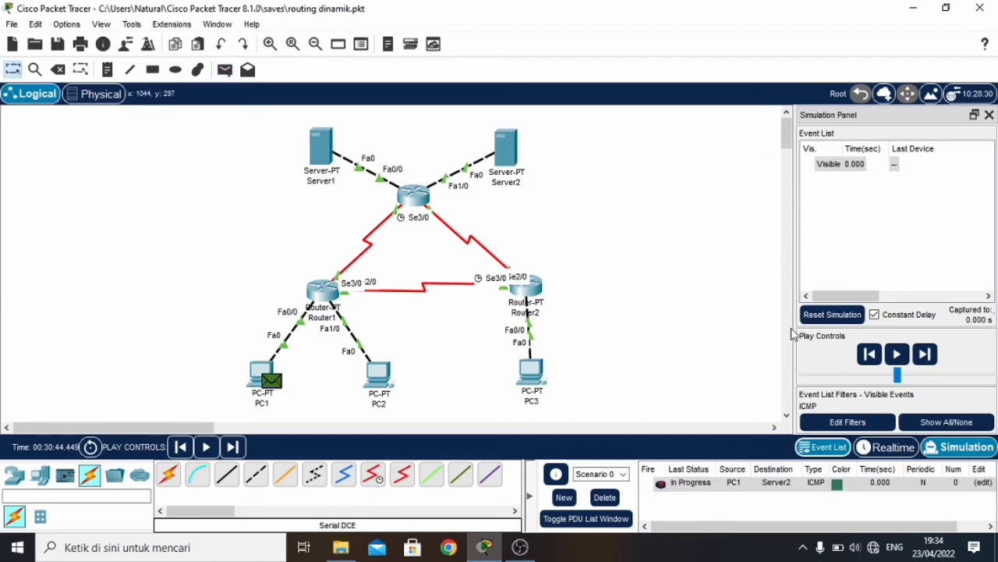
click(924, 360)
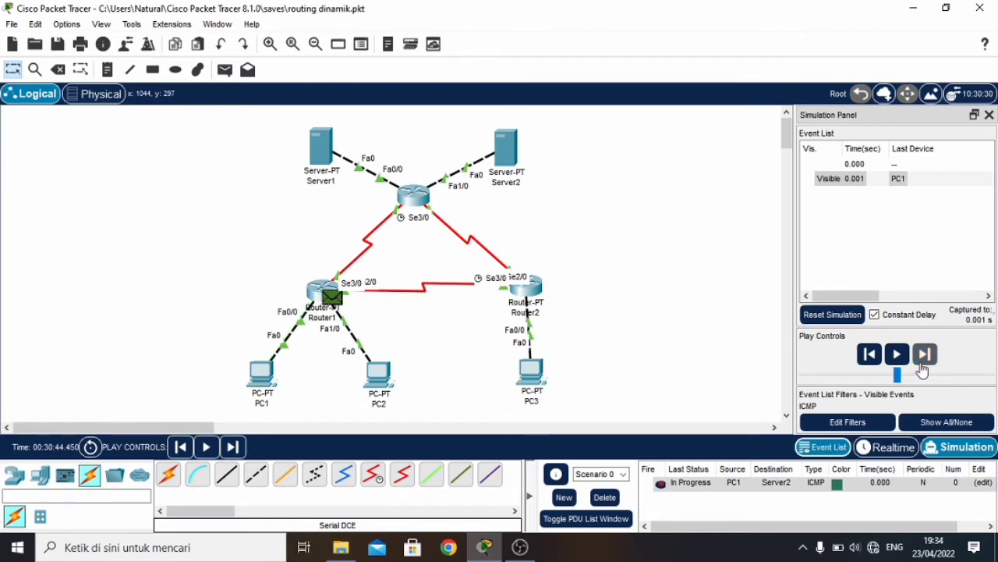
click(922, 367)
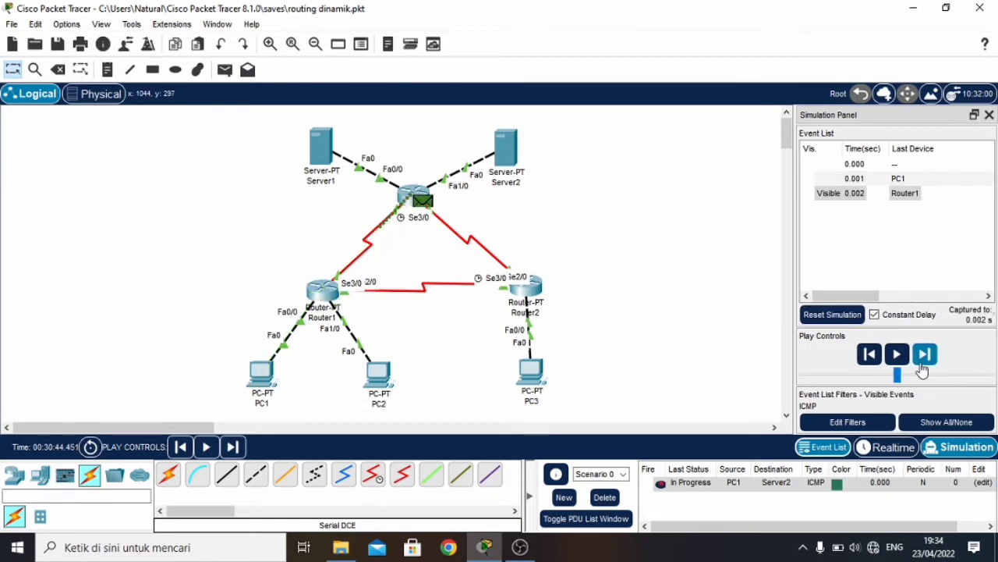
click(922, 366)
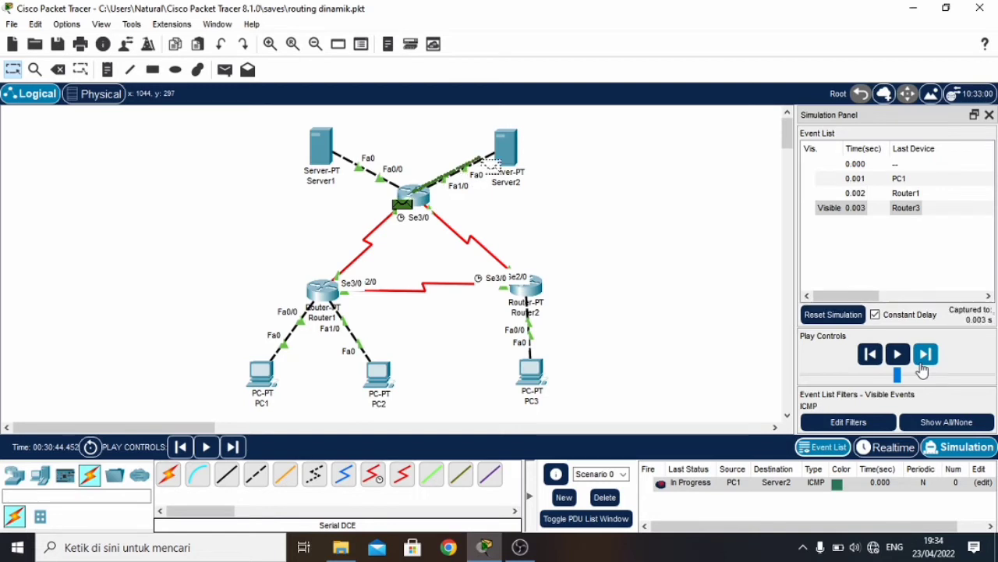
Step: Step the PC1-to-Server2 ICMP simulation forward until the reply returns to PC1, then delete Scenario 0's PDU
click(923, 367)
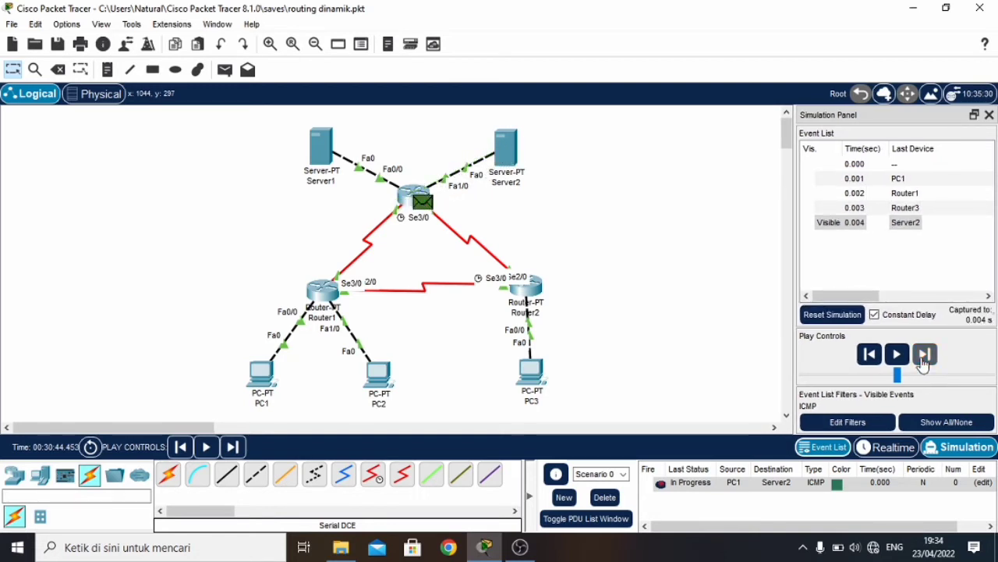
click(922, 365)
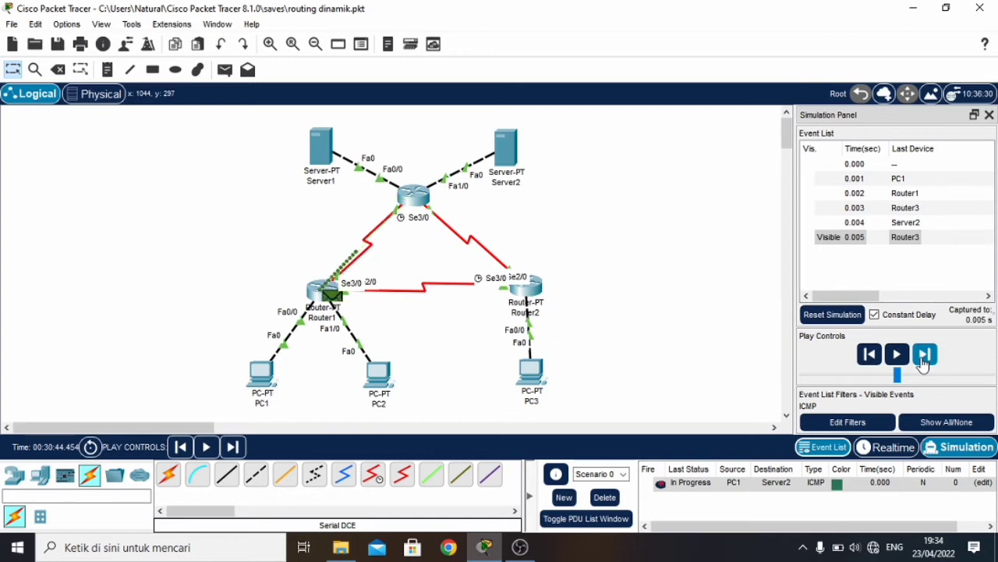
click(922, 365)
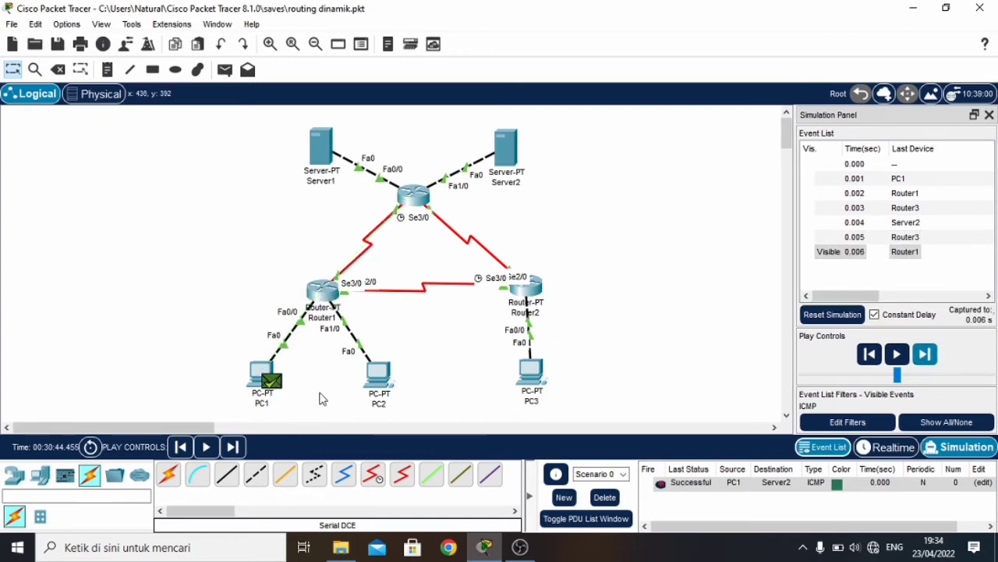
click(604, 498)
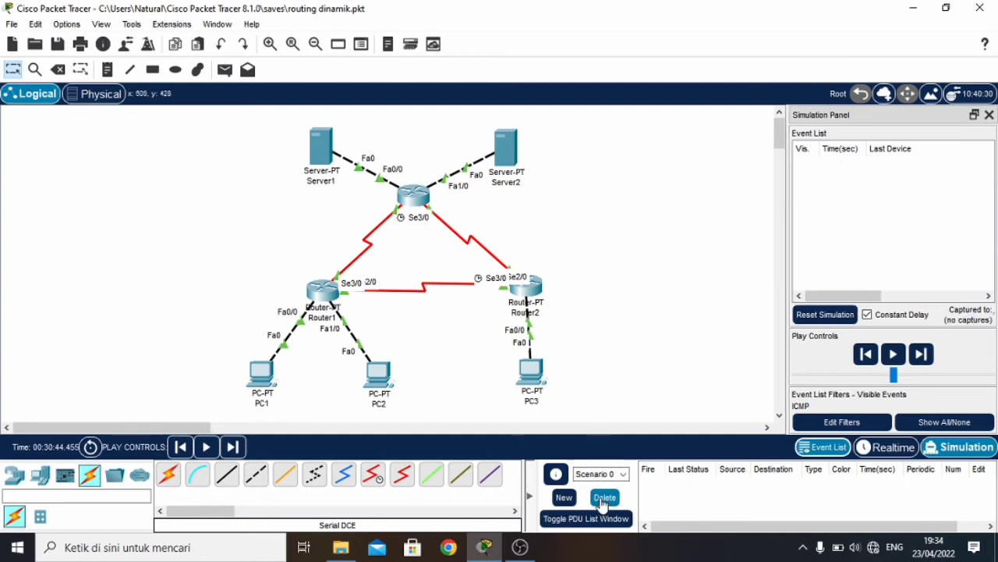
Step: Add a simple PDU with PC3 as the source and PC1 as the destination
click(225, 70)
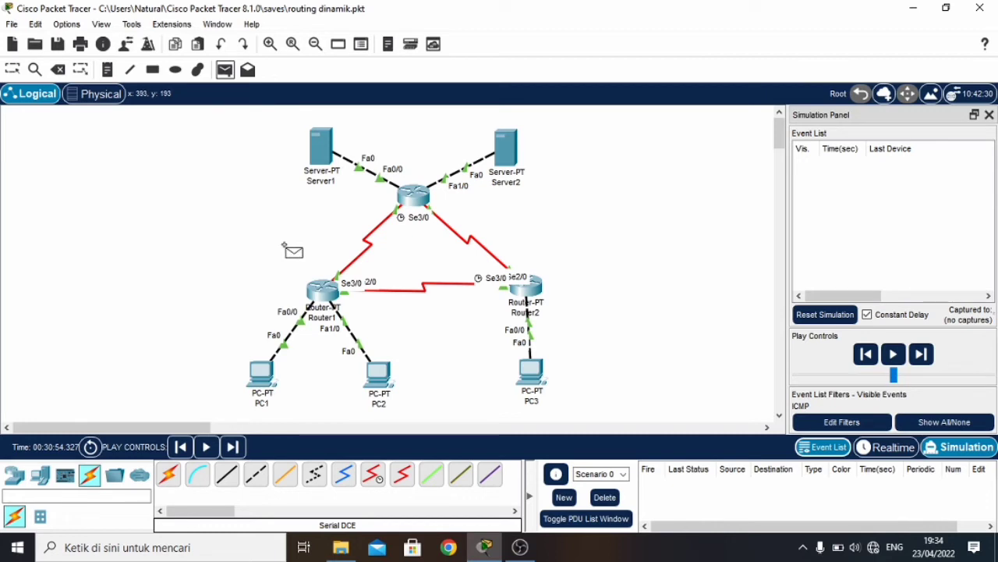
click(531, 373)
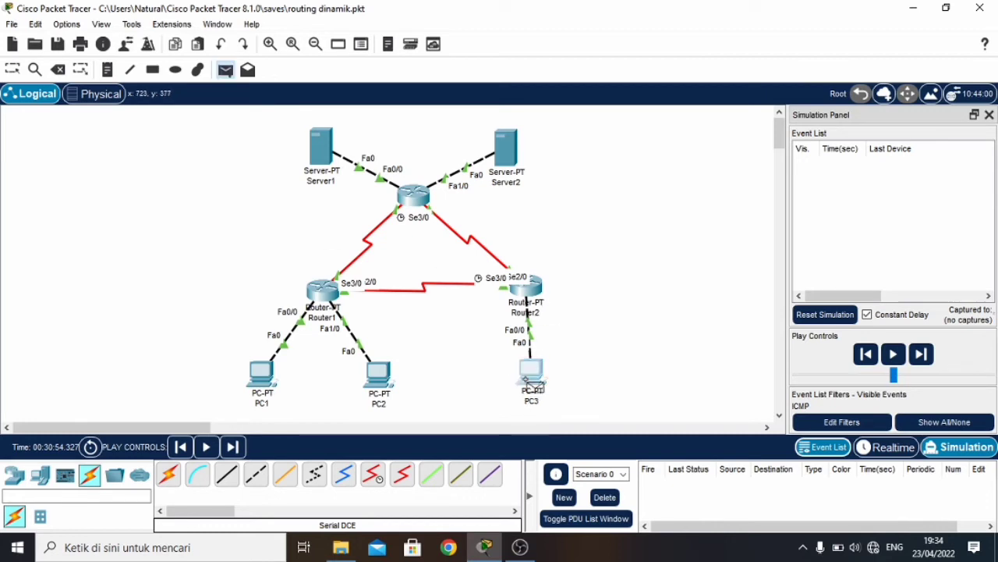
click(259, 380)
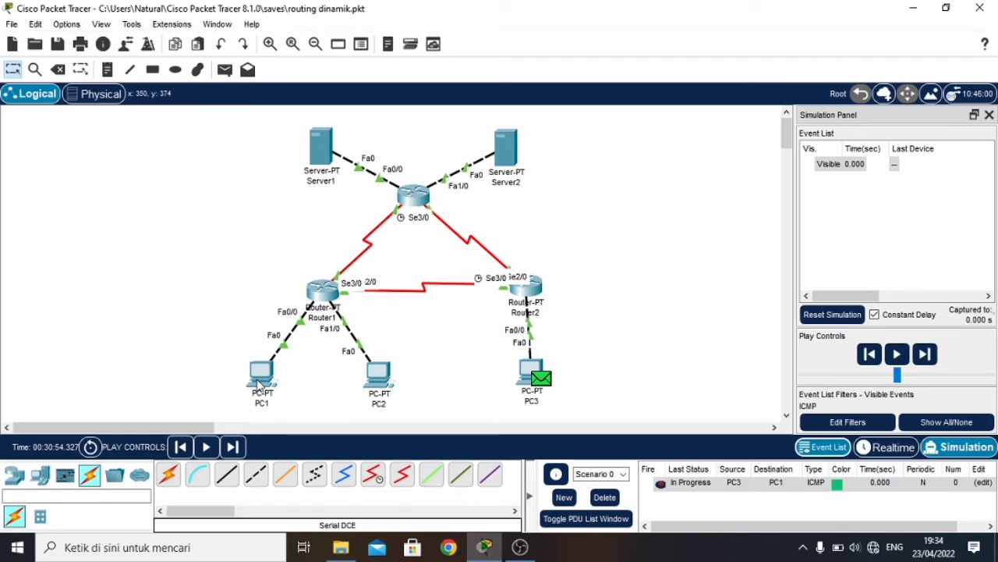
Step: Step the PC3-to-PC1 ICMP simulation forward through the full round trip and delete its PDU from Scenario 0
click(925, 355)
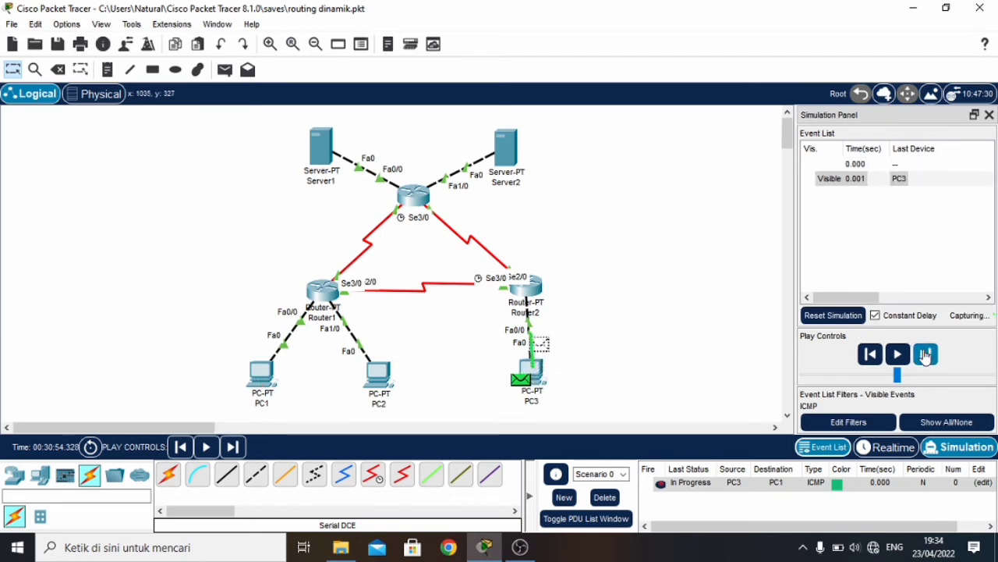
click(925, 355)
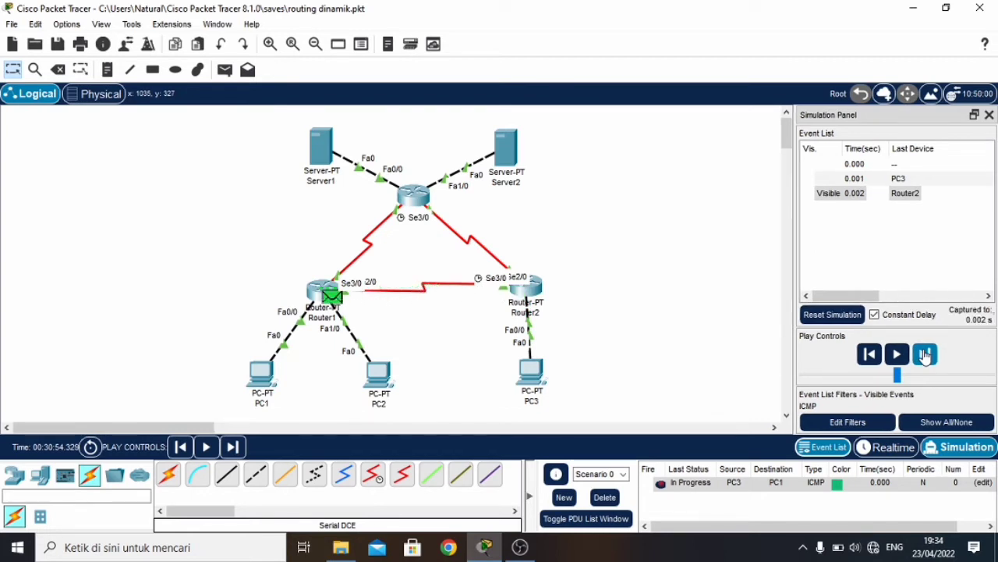
click(925, 355)
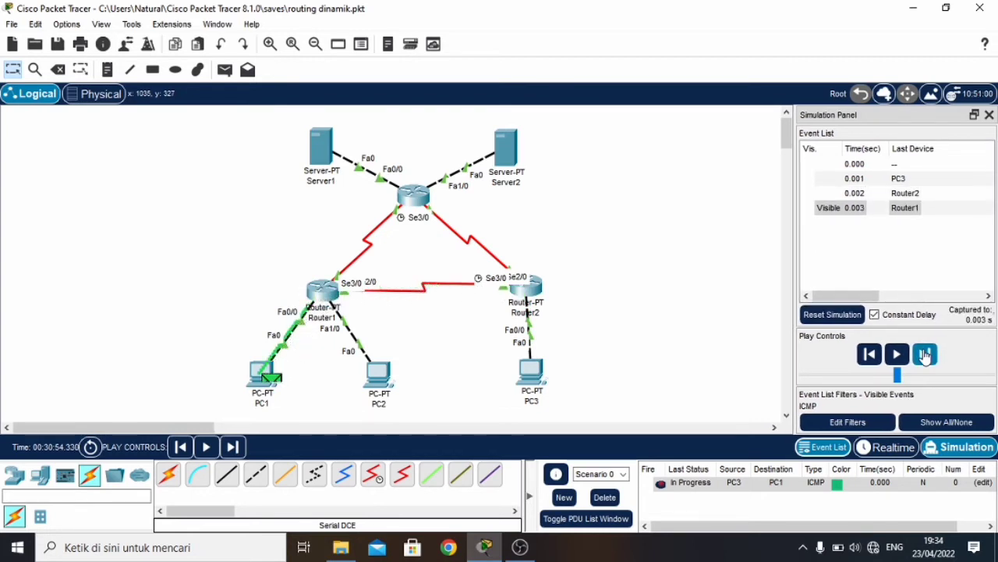
click(925, 355)
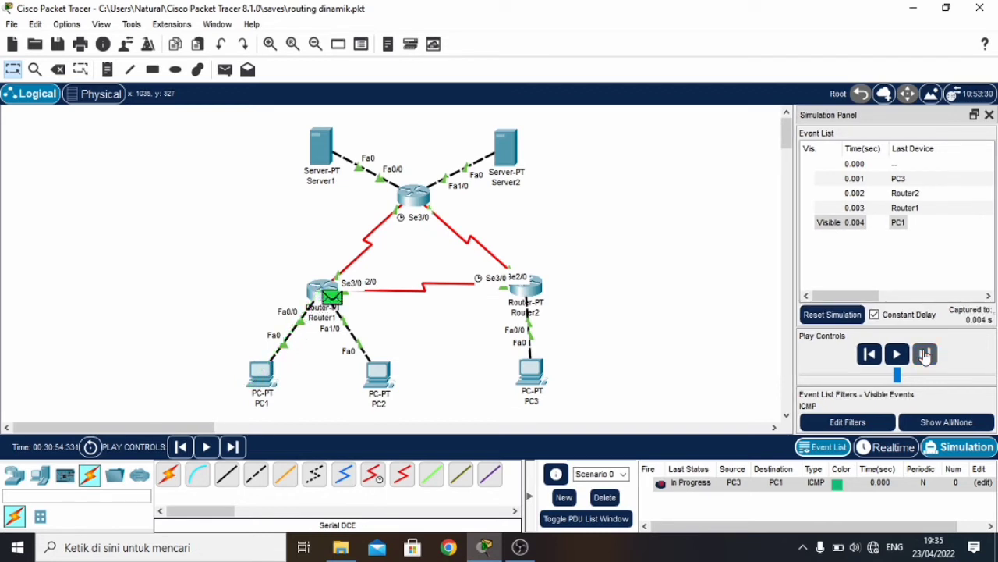
click(925, 355)
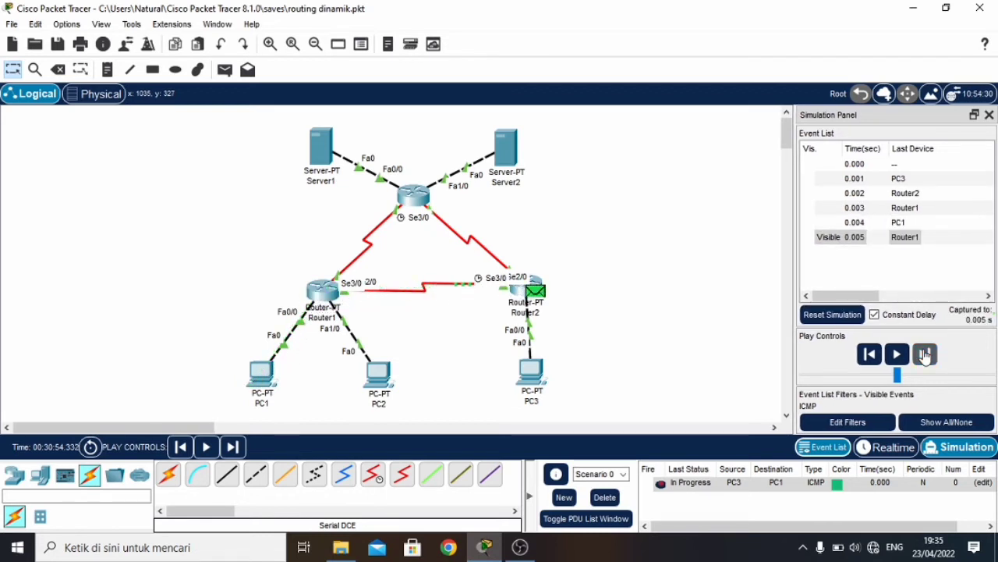
click(925, 355)
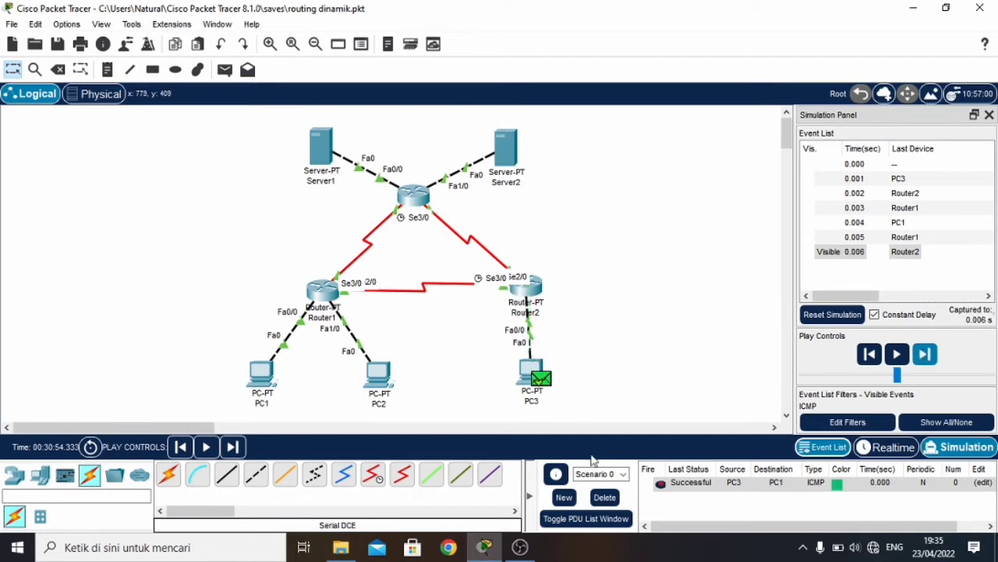
click(605, 497)
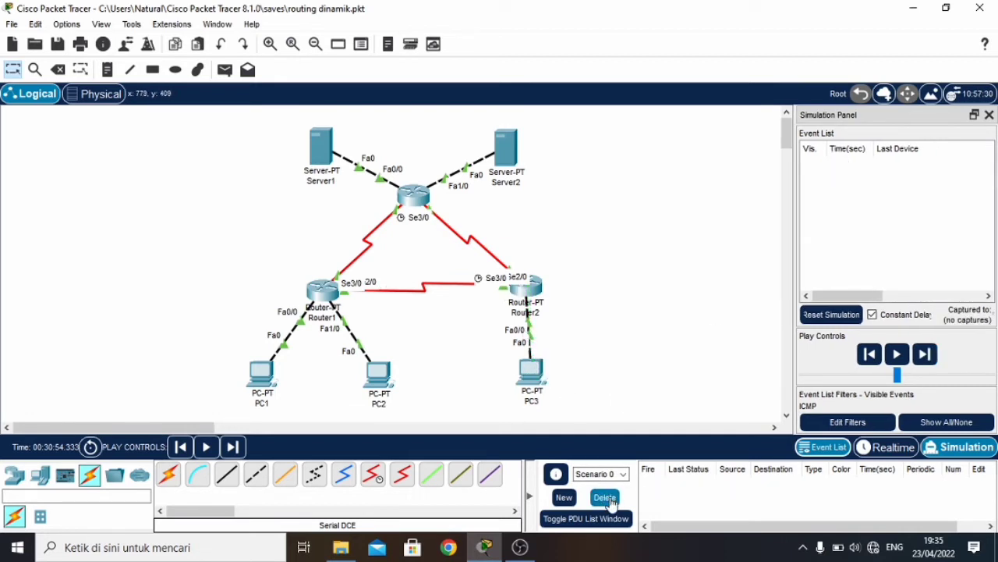
Step: Add a simple PDU with PC3 as the source and PC2 as the destination
click(225, 70)
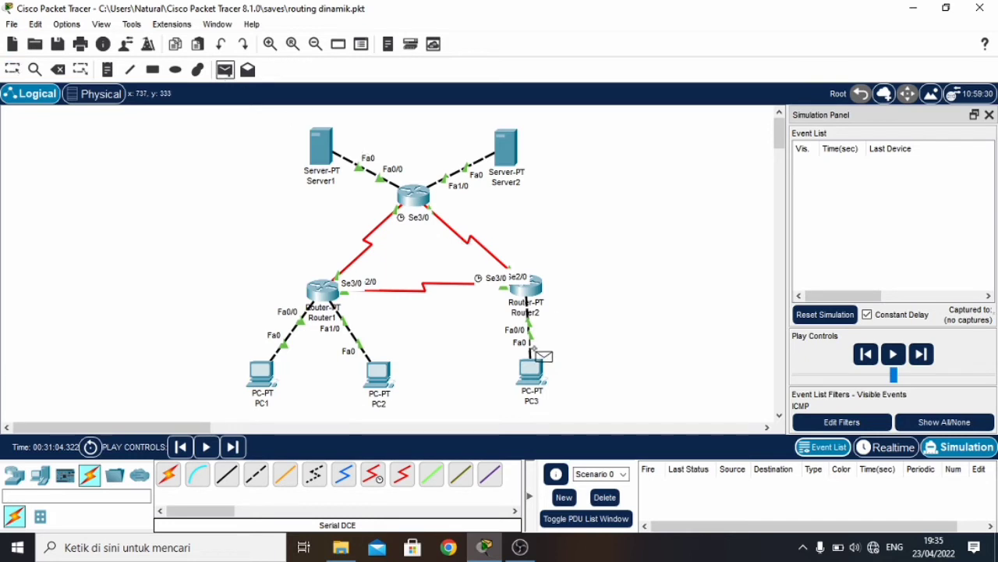
click(537, 377)
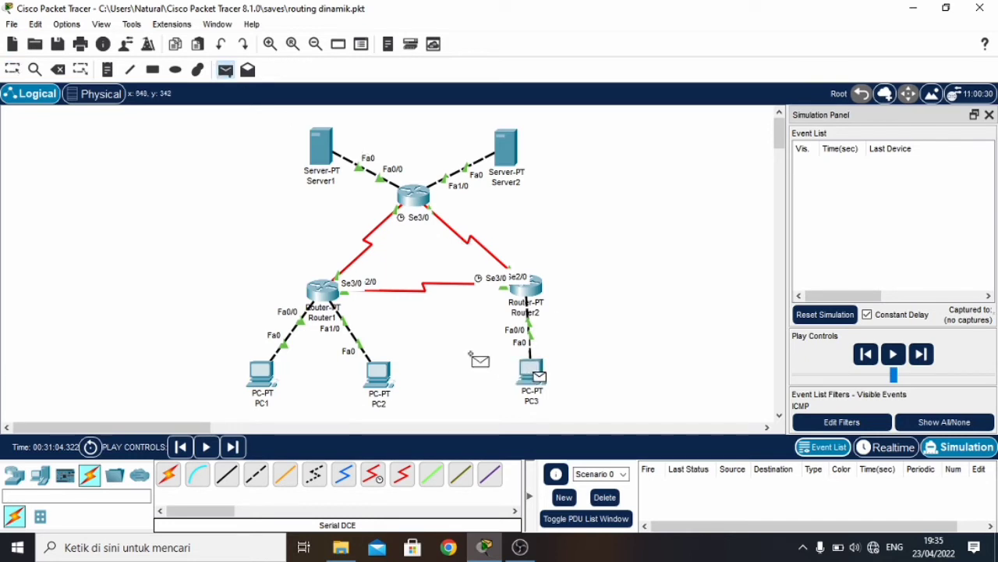
click(379, 379)
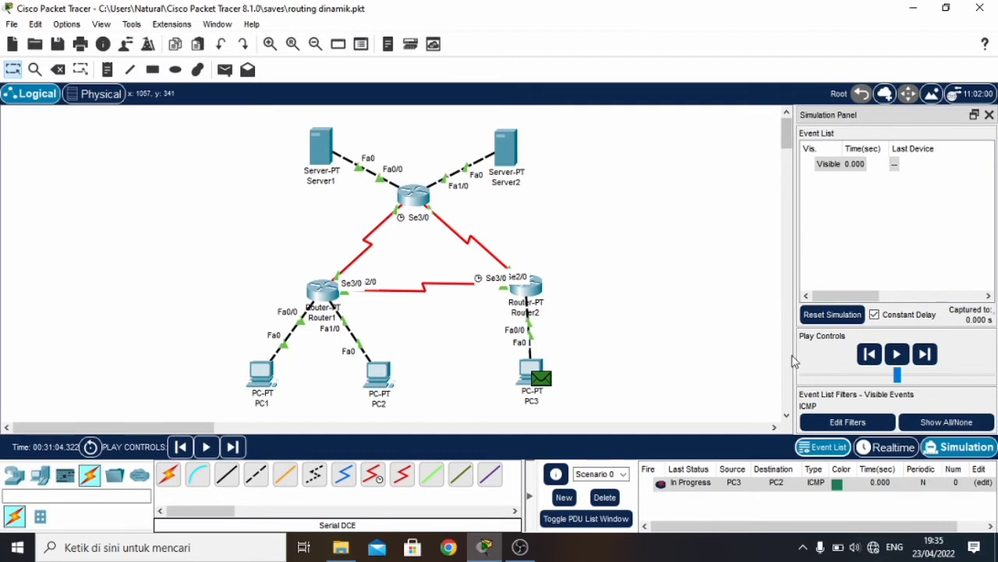
Step: Step the PC3-to-PC2 ICMP simulation forward through the full round trip and delete its PDU from Scenario 0
click(925, 355)
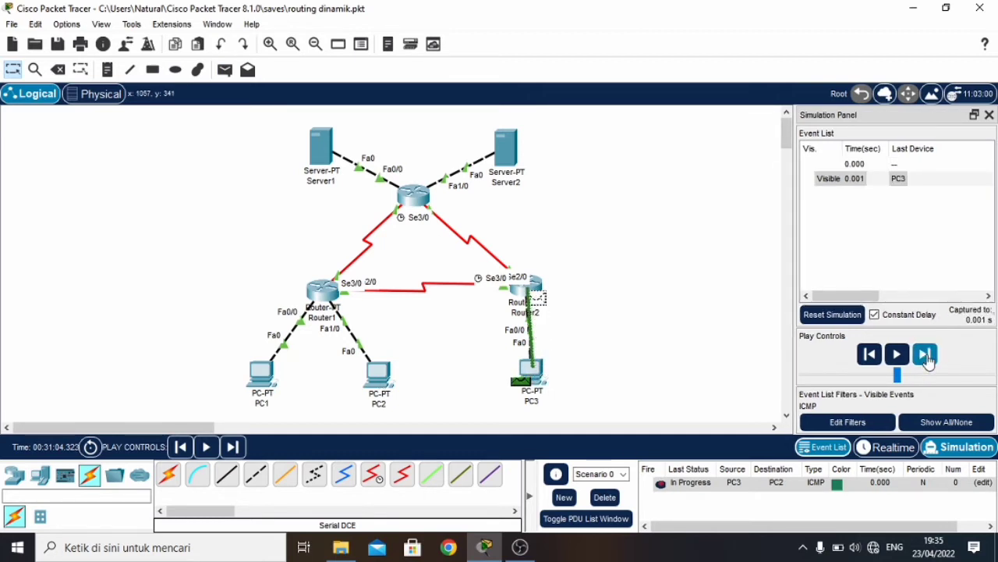
click(927, 357)
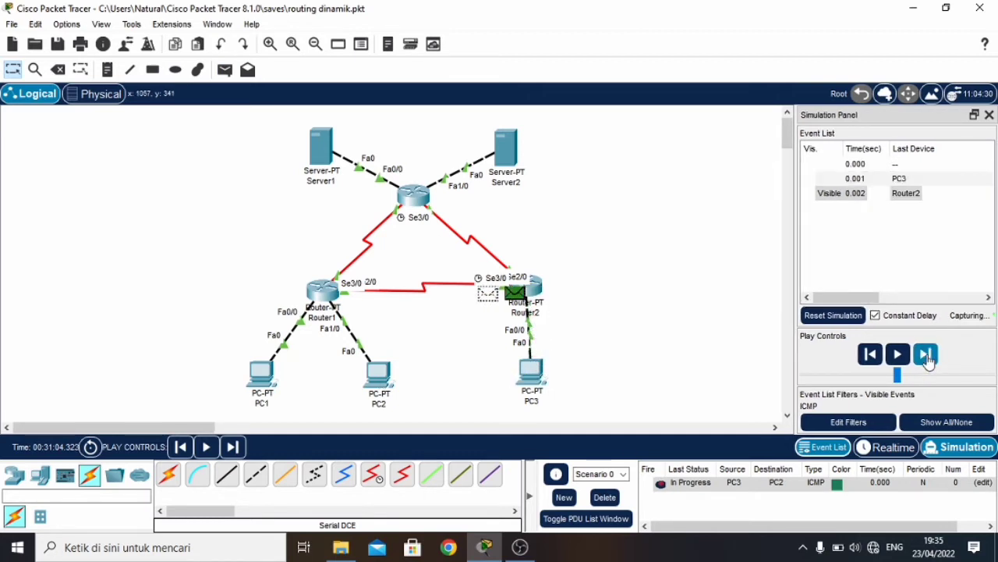
click(926, 355)
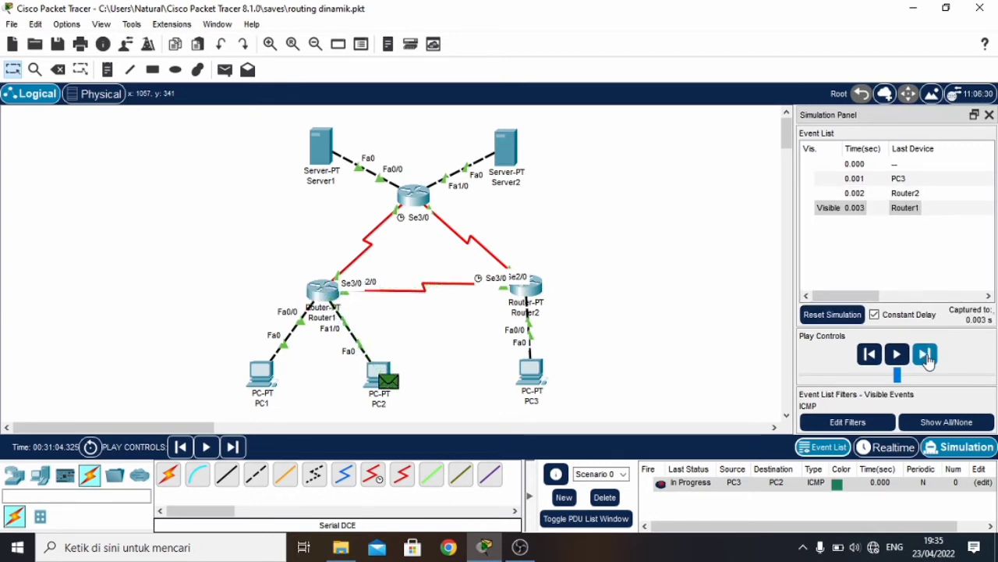
click(927, 356)
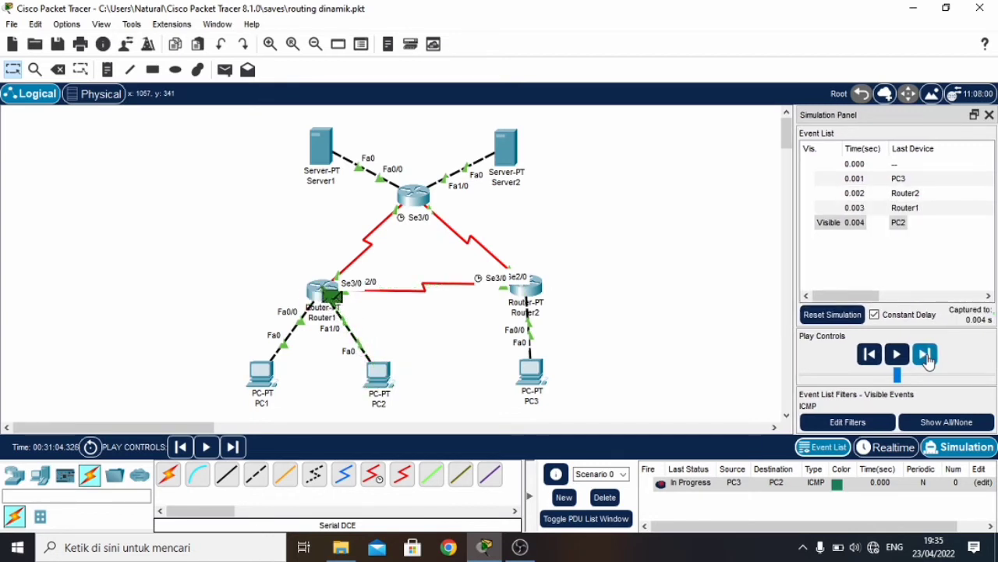
click(927, 357)
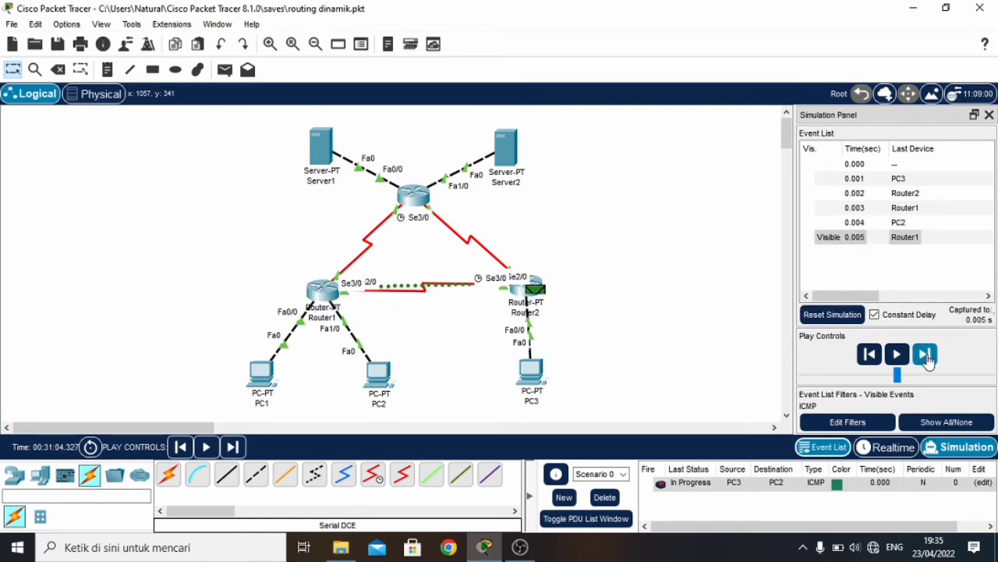
click(926, 356)
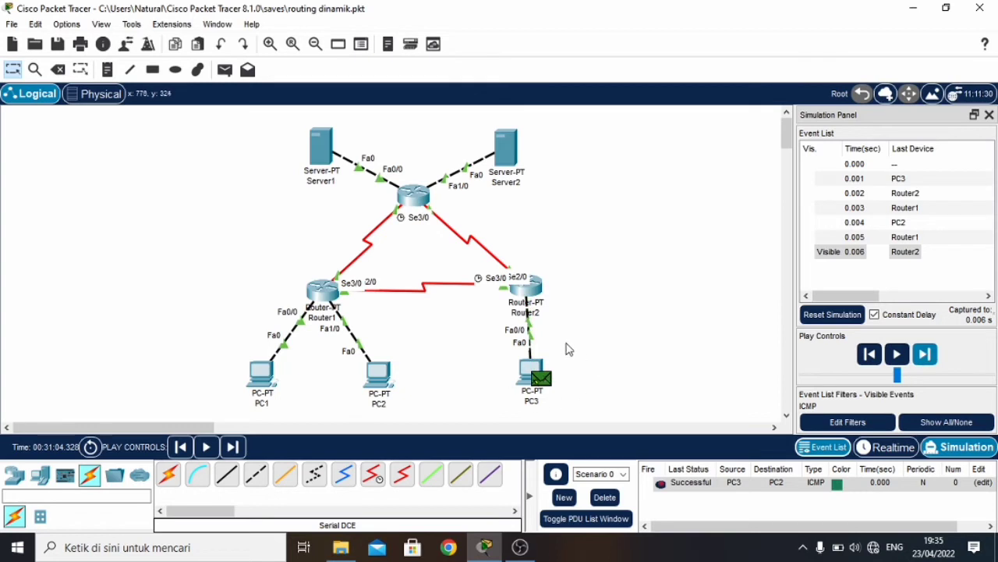
click(607, 497)
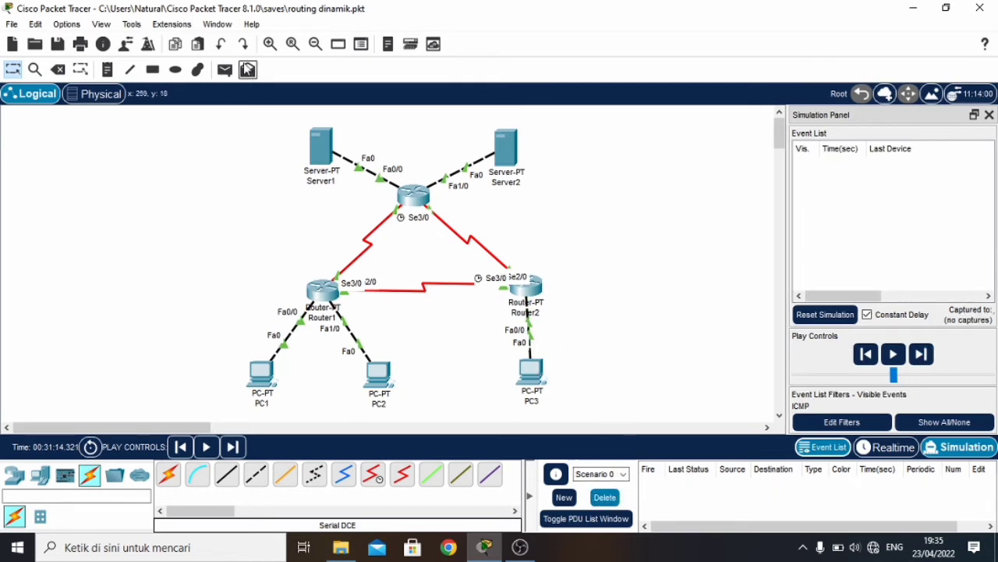
Step: Add a simple PDU with PC3 as the source and Server1 as the destination
click(225, 70)
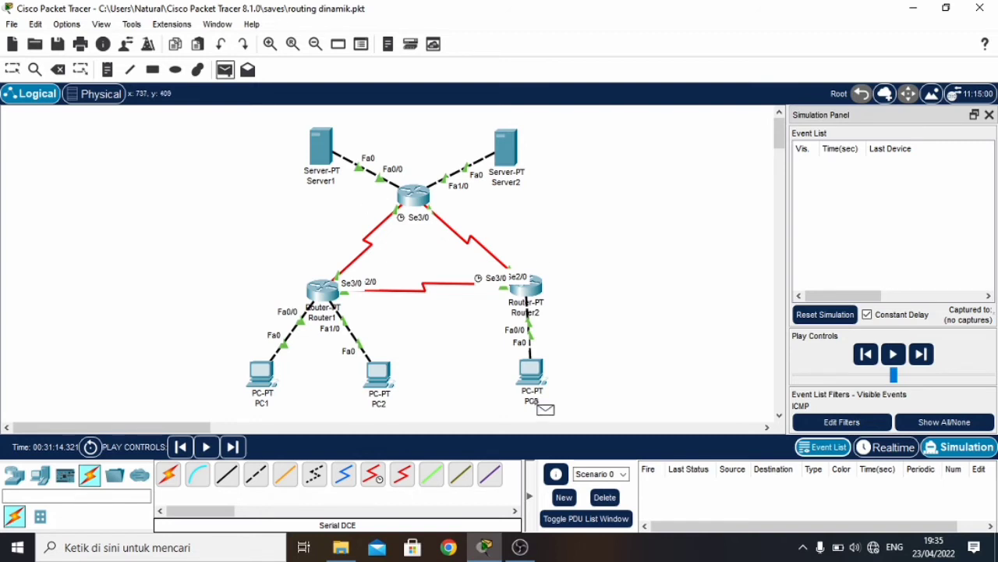
click(536, 374)
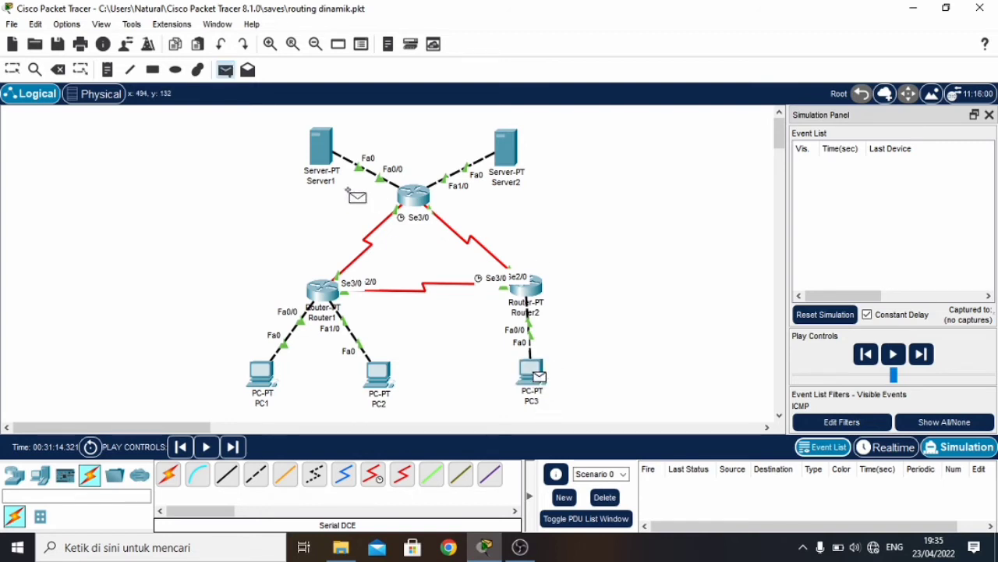
click(320, 148)
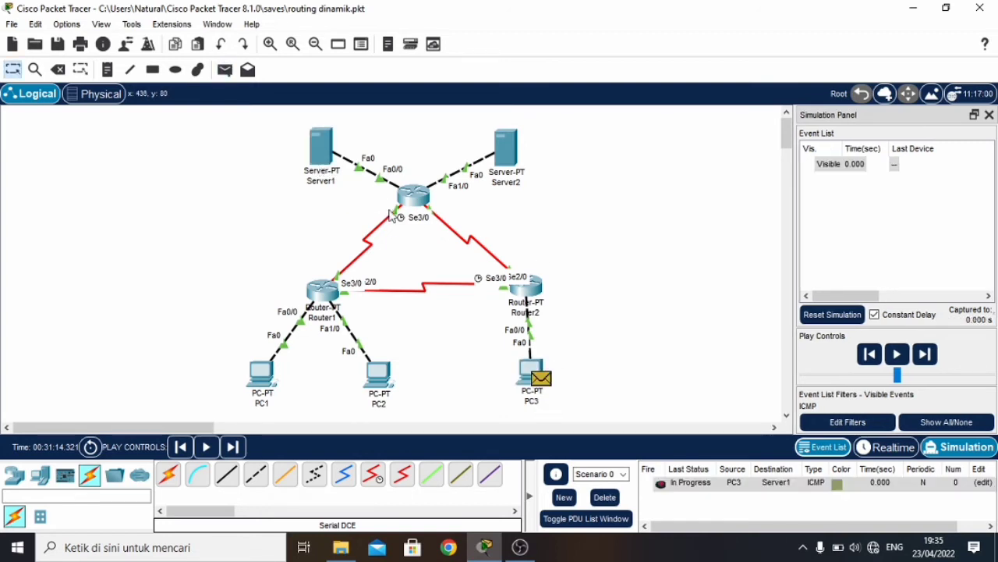
Step: Step the PC3-to-Server1 ICMP simulation forward through the full round trip and delete its PDU from Scenario 0
click(925, 355)
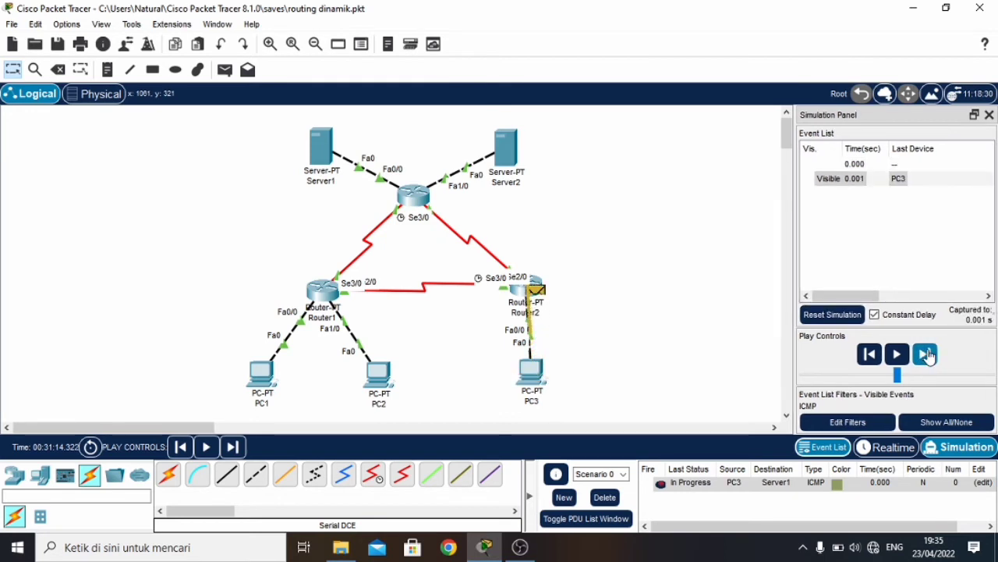
click(927, 355)
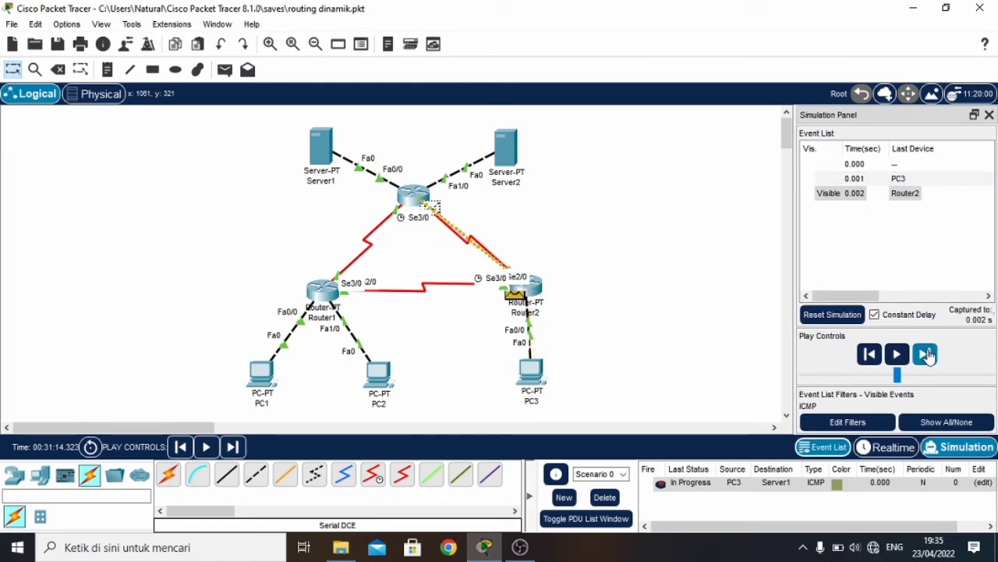
click(926, 355)
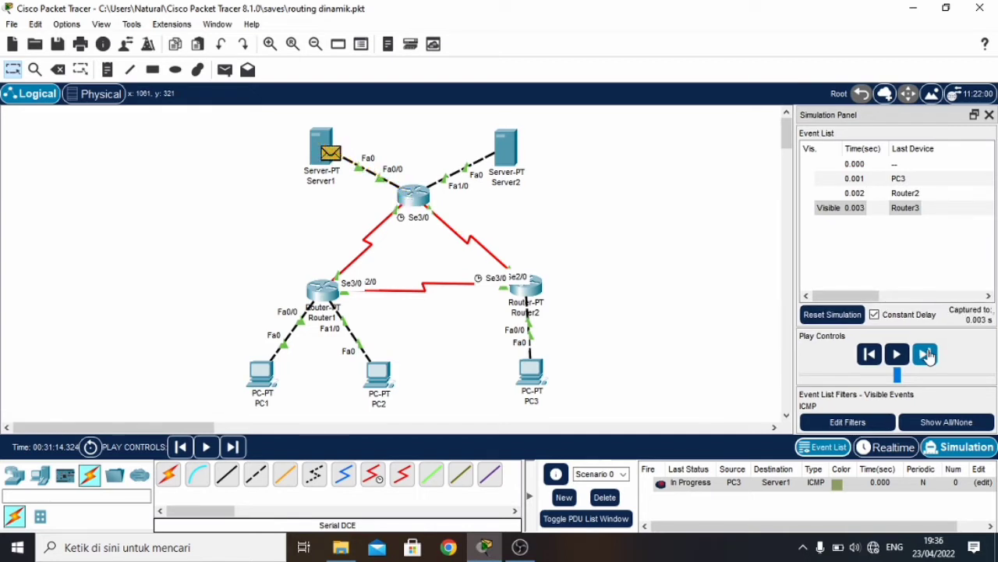
click(926, 355)
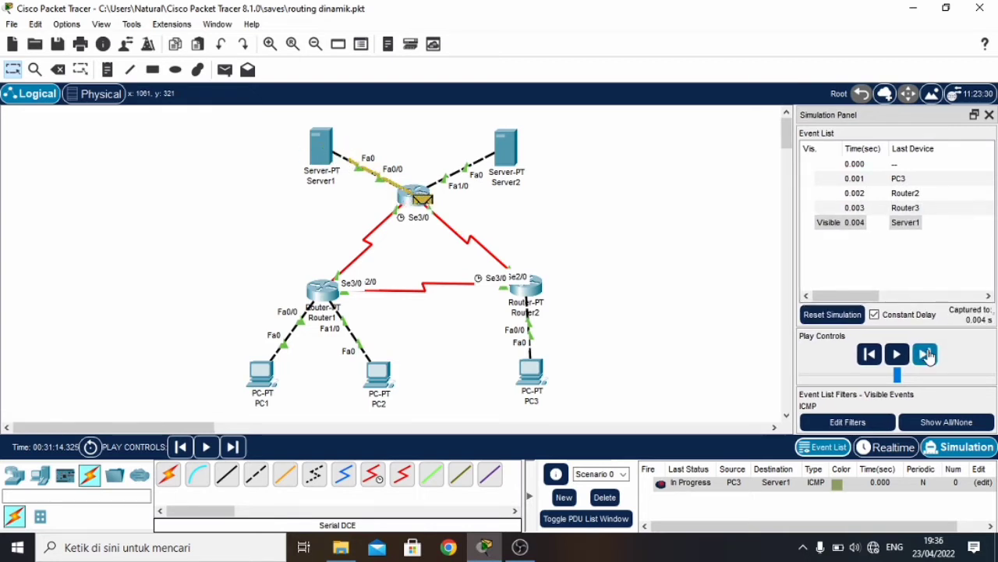
click(927, 355)
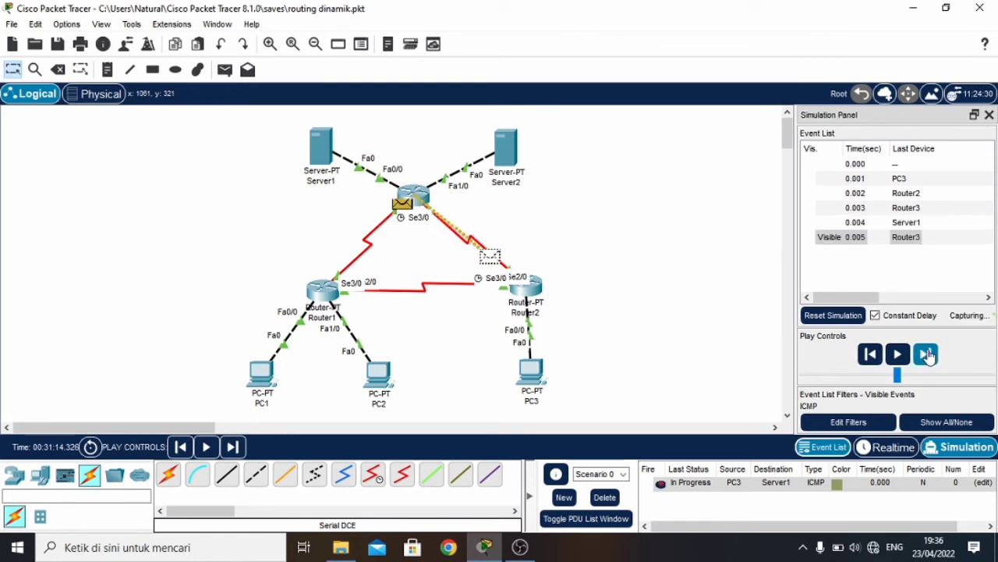
click(927, 355)
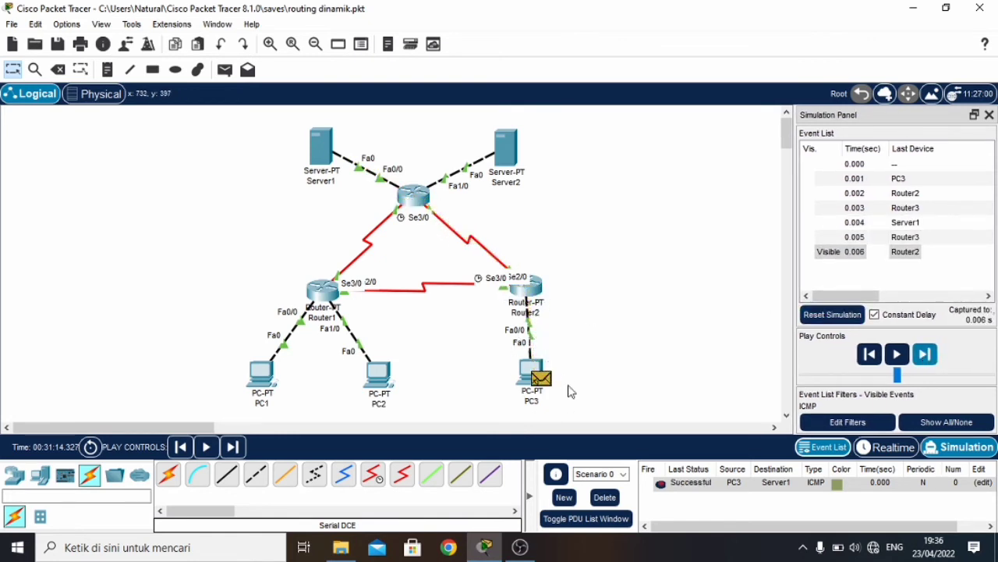
click(614, 500)
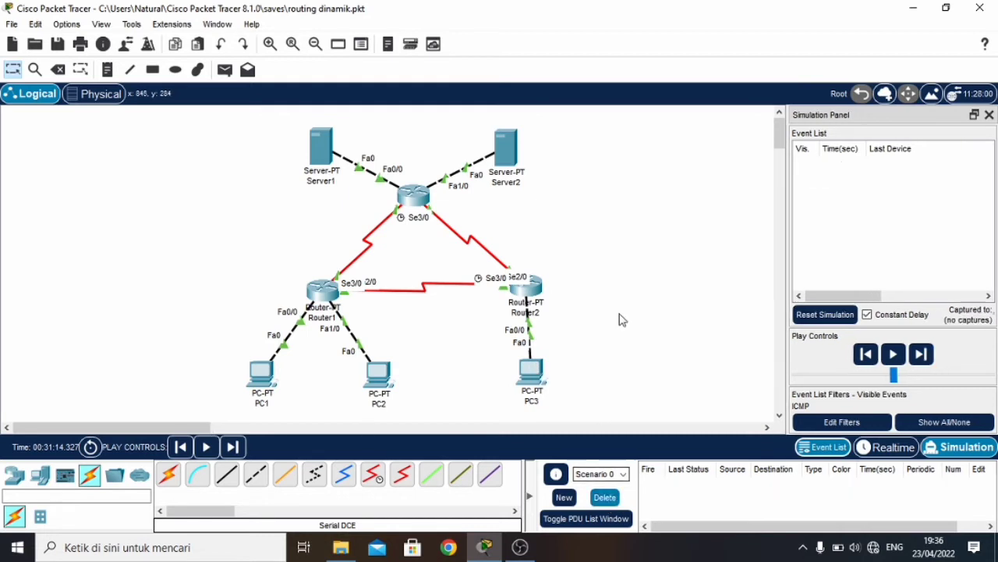
Step: Add a simple PDU with PC3 as the source and Server2 as the destination
click(225, 70)
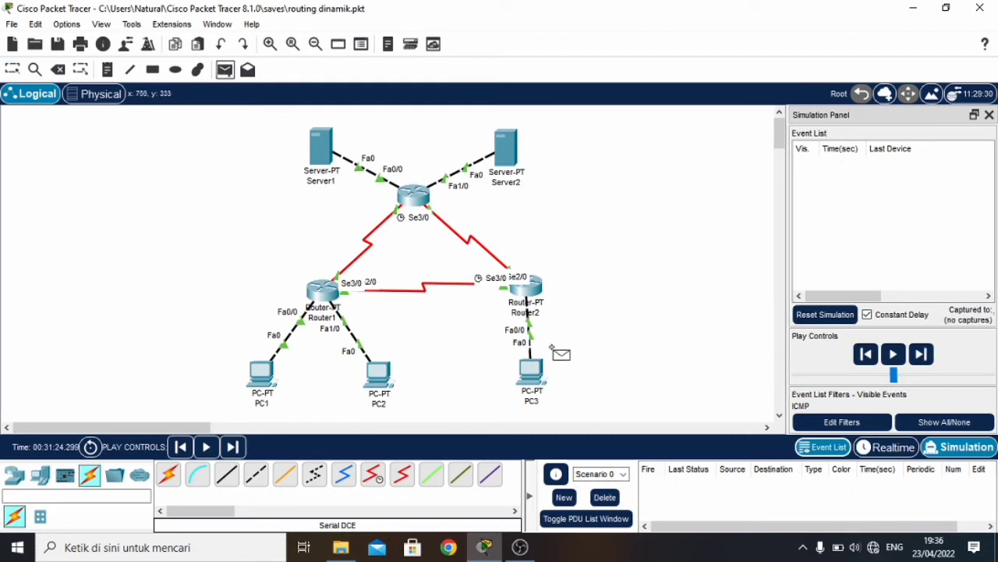
click(532, 372)
click(506, 150)
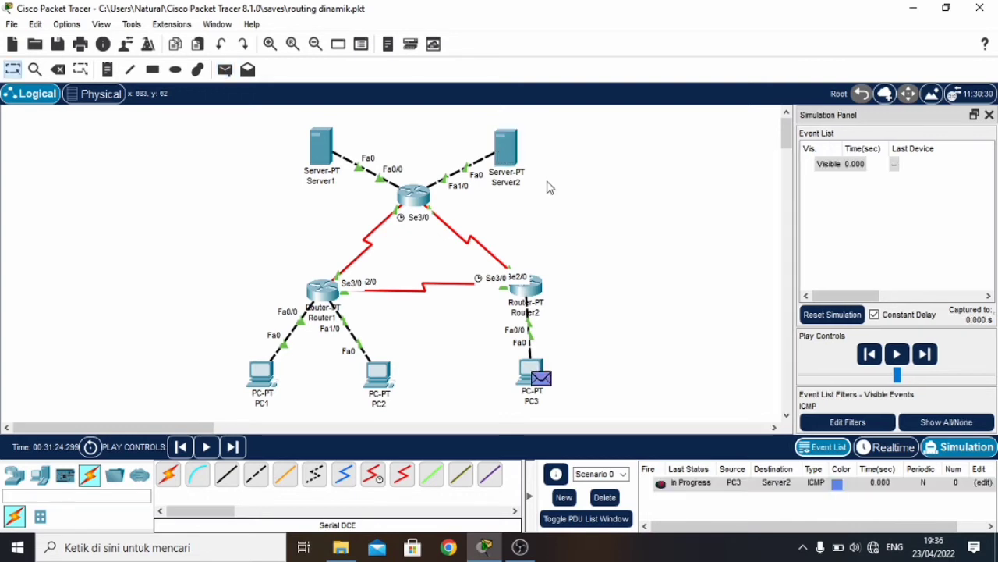
Step: Step the PC3-to-Server2 ICMP simulation forward through the full round trip and delete its PDU from Scenario 0
click(933, 355)
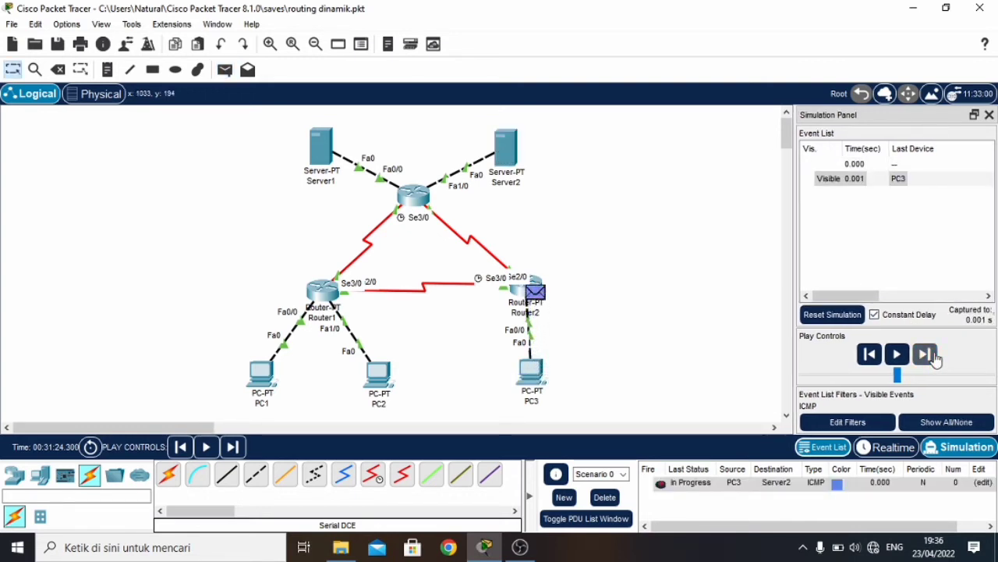
click(933, 356)
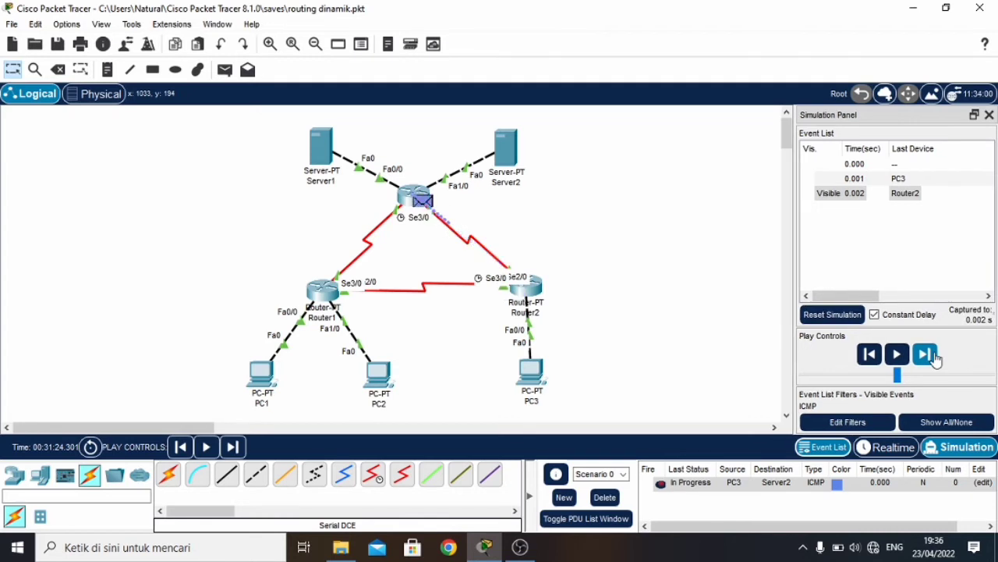
click(933, 355)
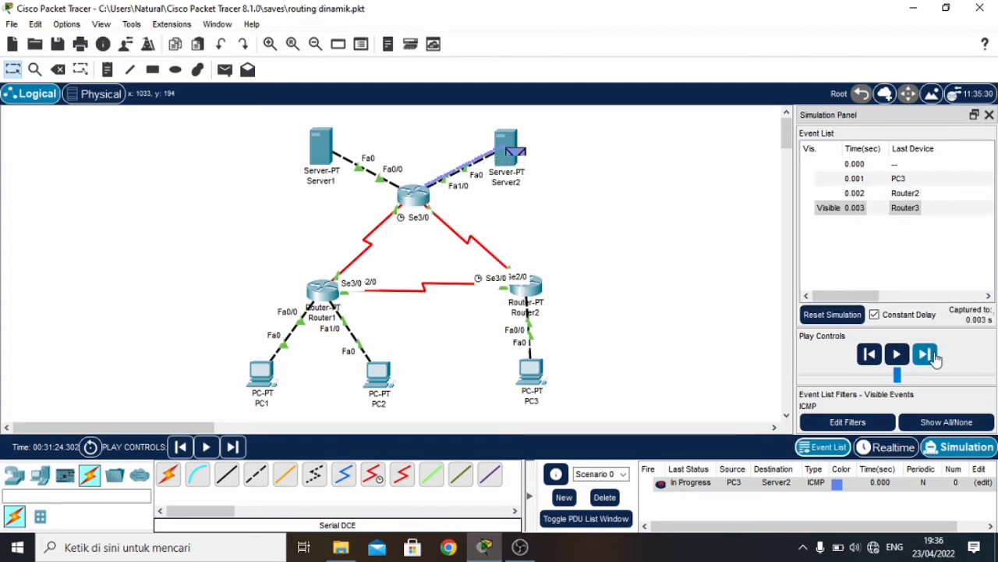
click(933, 355)
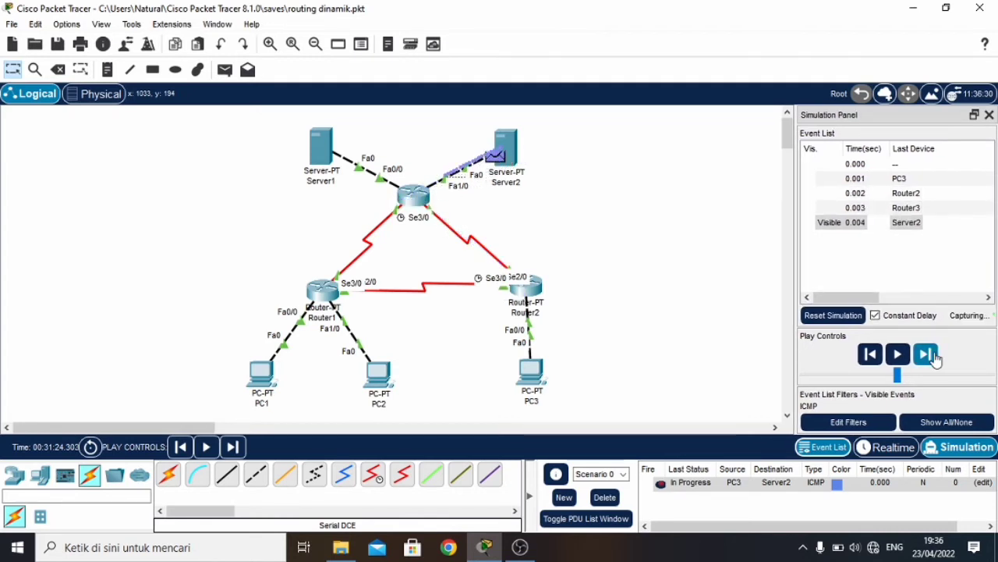
click(933, 356)
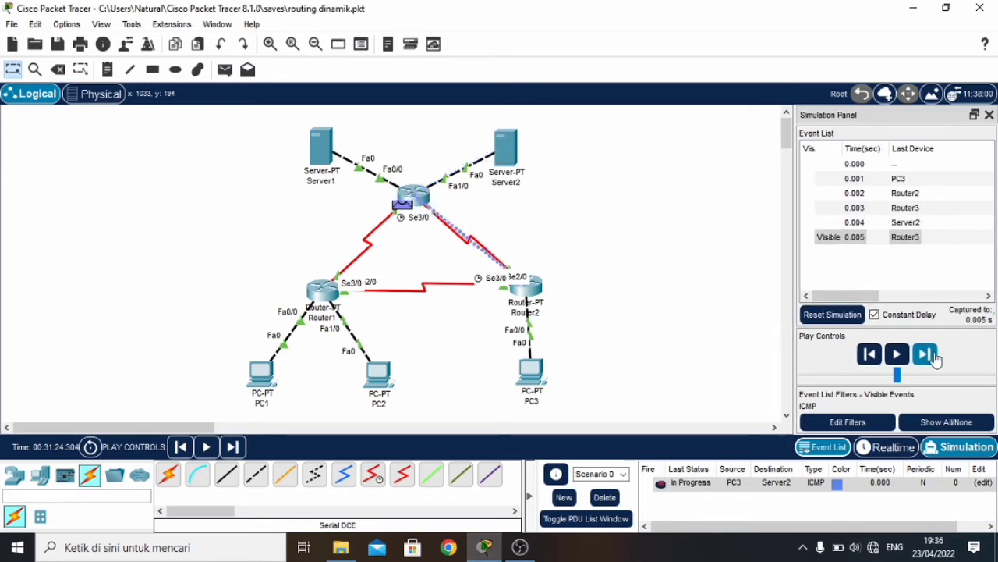
click(933, 356)
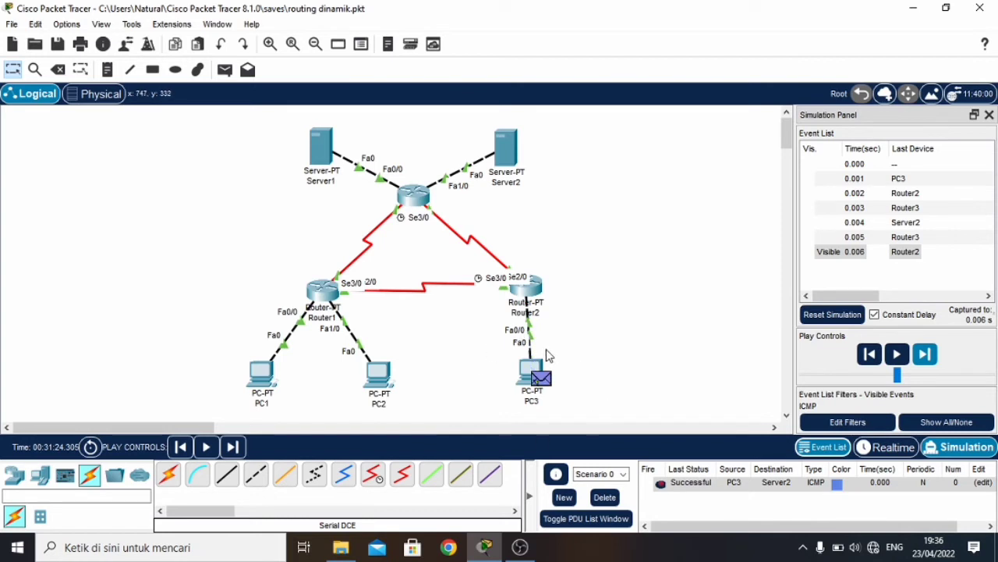
click(605, 498)
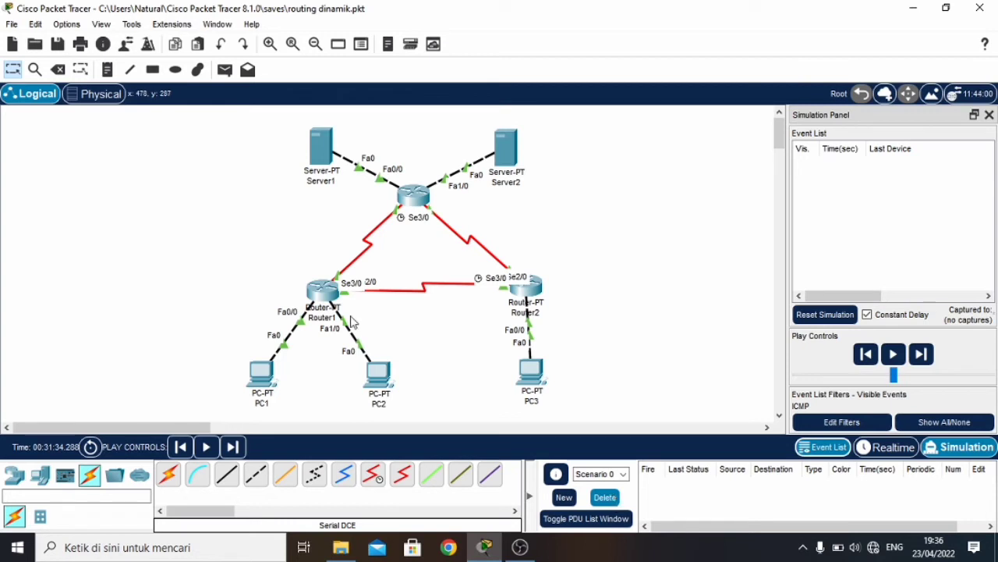
Step: Add a simple PDU with Server1 as the source and Server2 as the destination
click(225, 71)
click(320, 145)
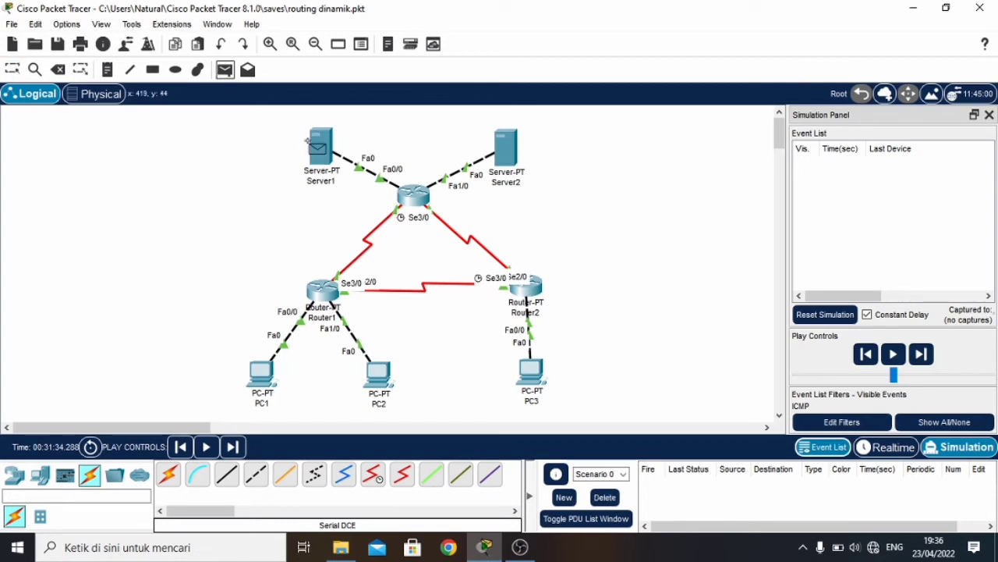
click(507, 156)
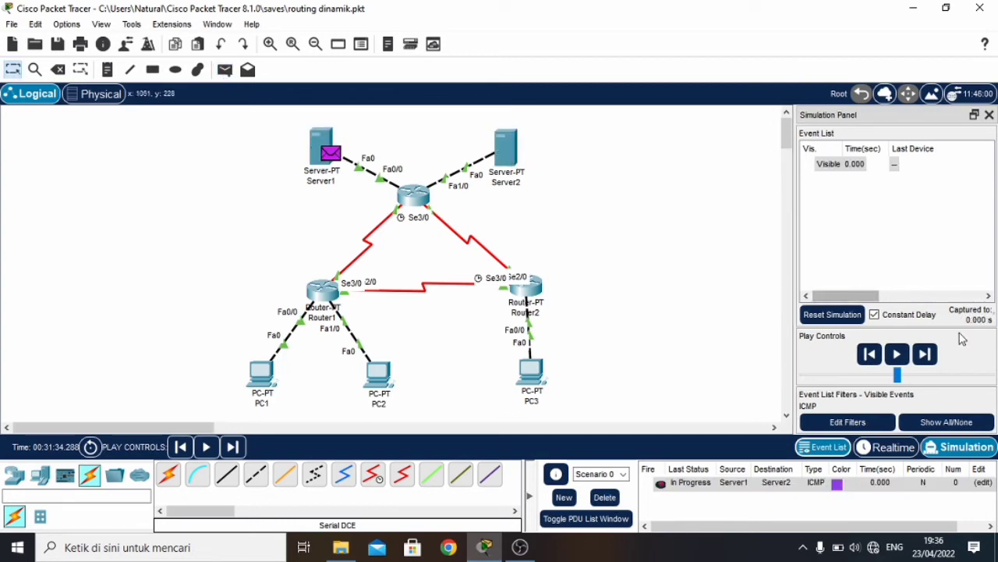
Step: Step the Server1-to-Server2 ICMP simulation forward through the full round trip and delete its PDU from Scenario 0
click(927, 354)
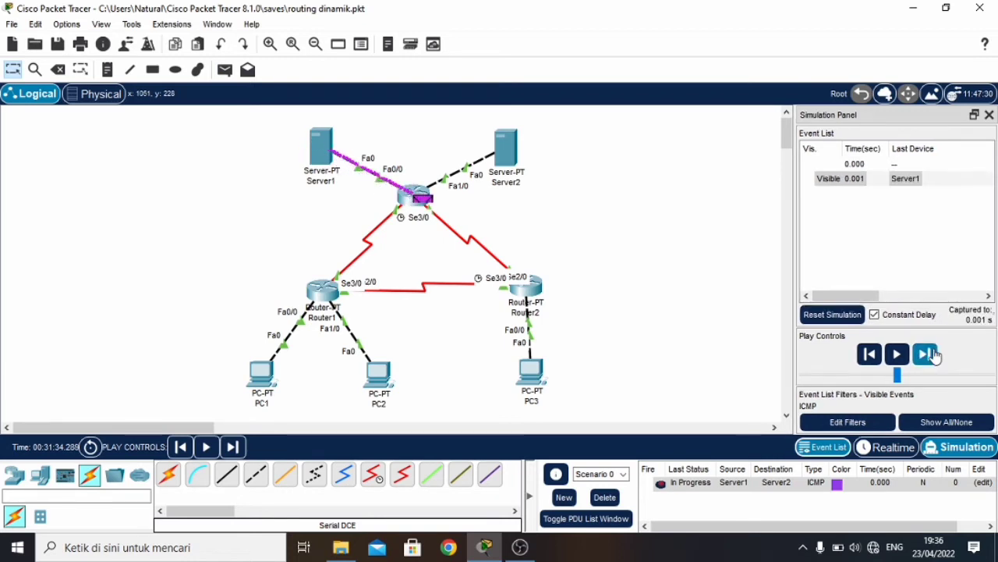
click(933, 355)
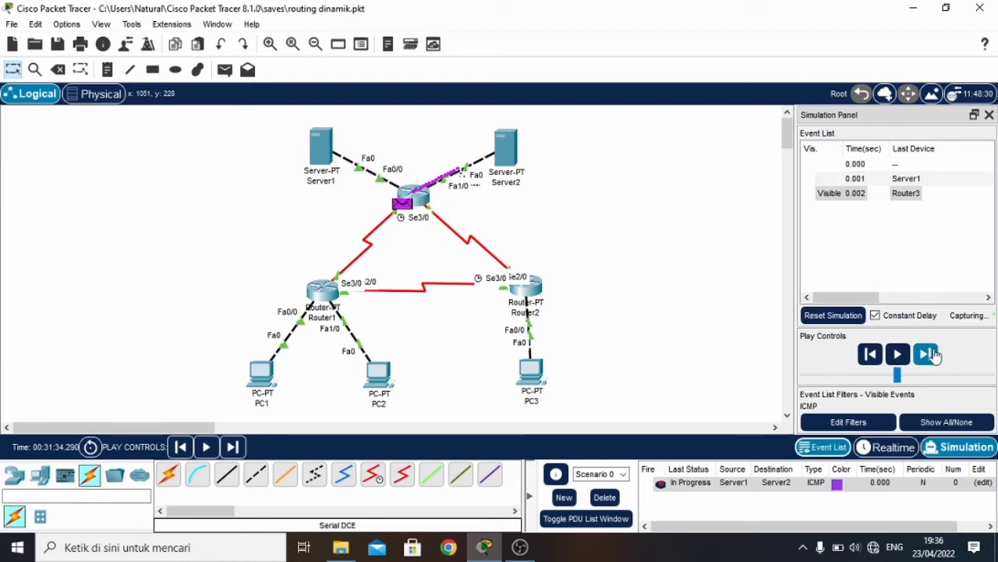
click(934, 355)
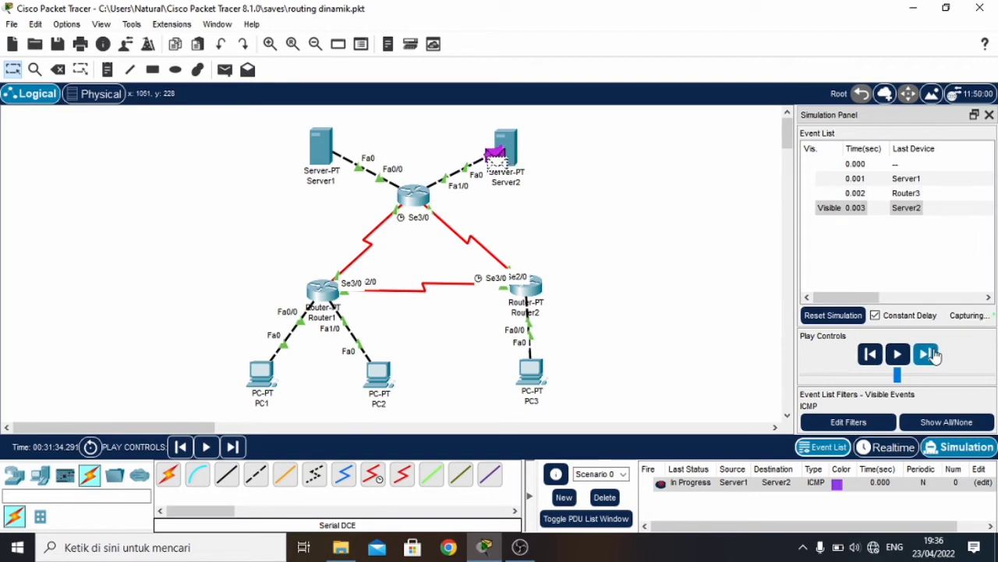
click(934, 355)
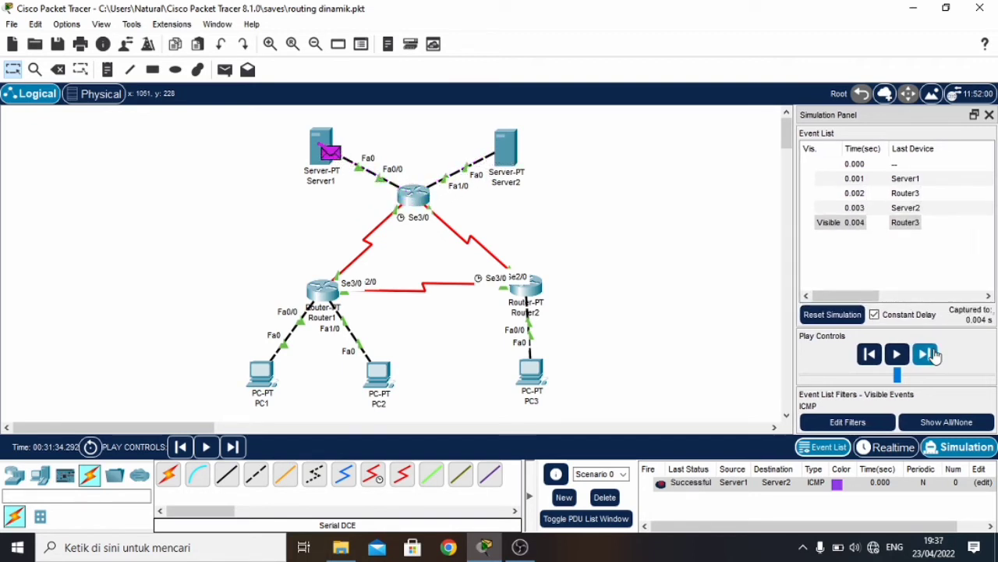
click(606, 497)
Step: Add a simple PDU with Server1 as the source and PC1 as the destination
click(225, 70)
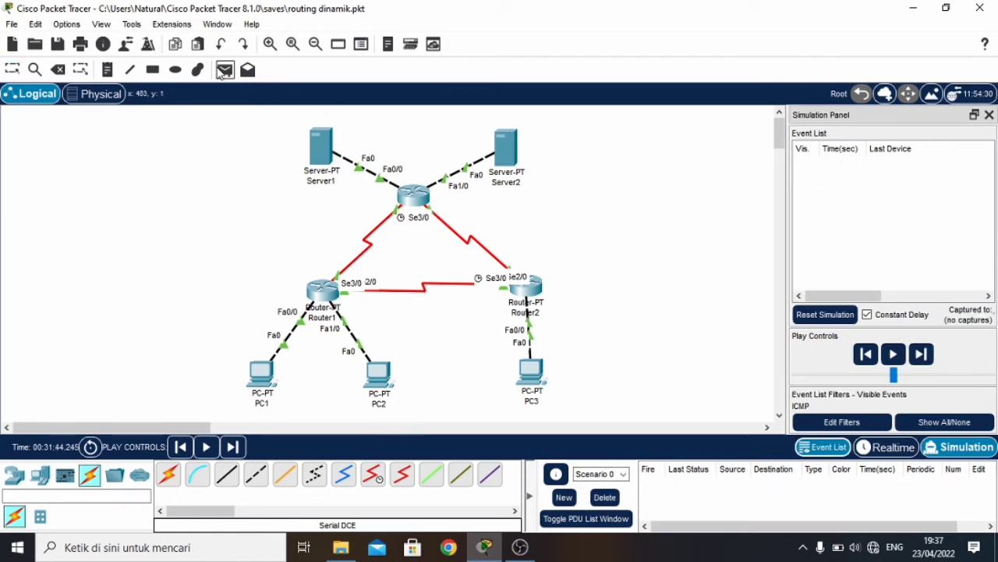
click(322, 146)
click(262, 373)
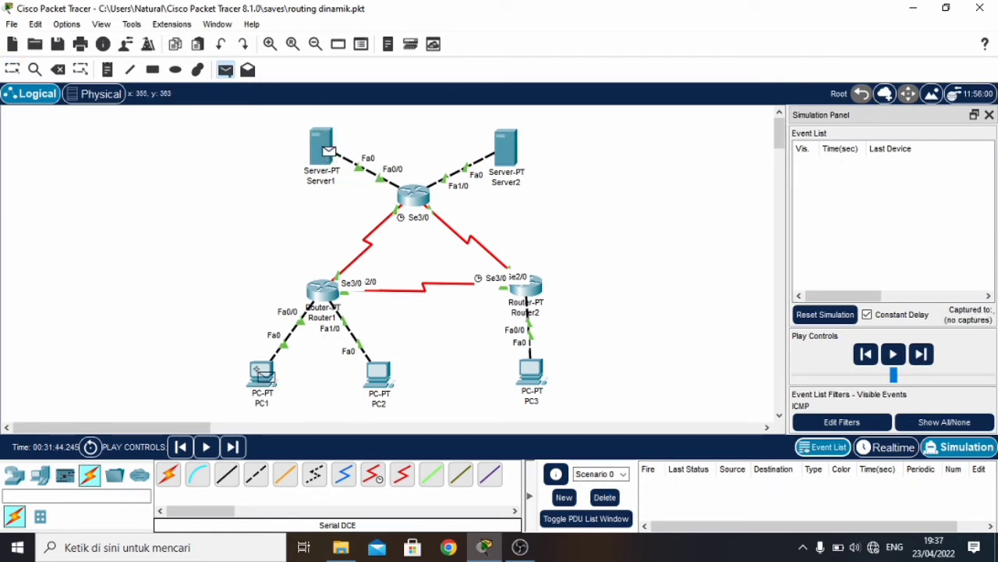
Step: Step the Server1-to-PC1 ICMP simulation forward through the full round trip and delete its PDU from Scenario 0
click(925, 355)
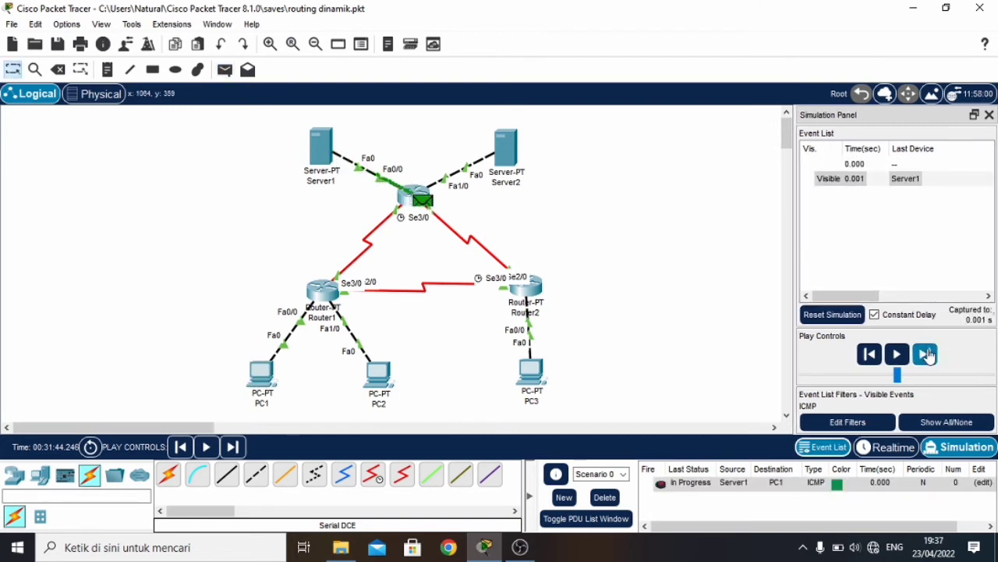
click(926, 355)
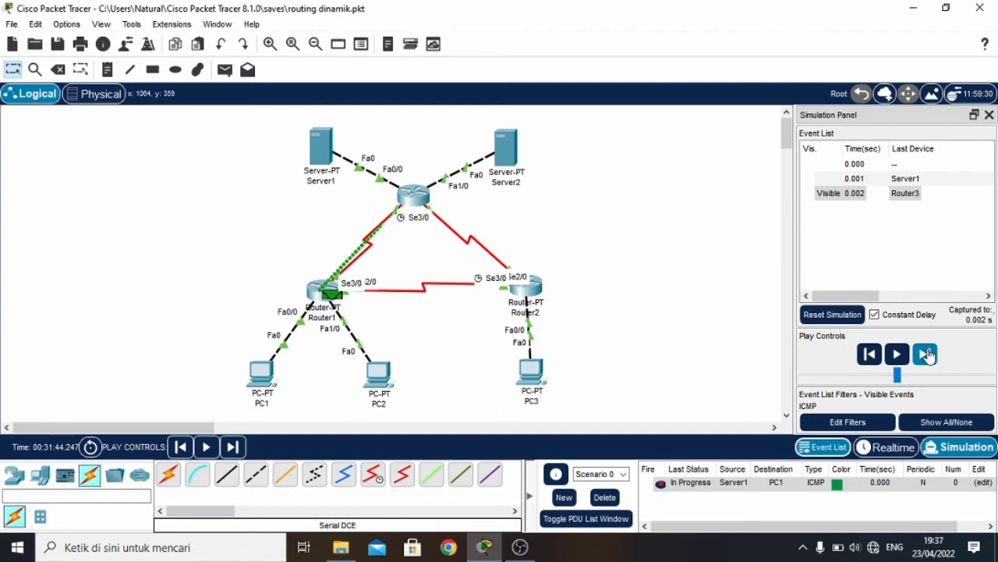
click(926, 355)
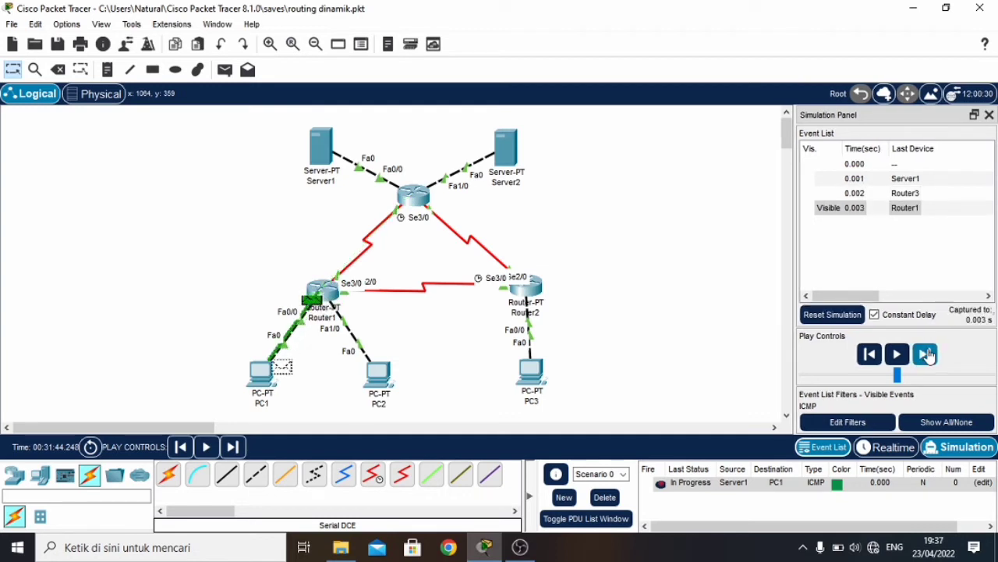
click(925, 355)
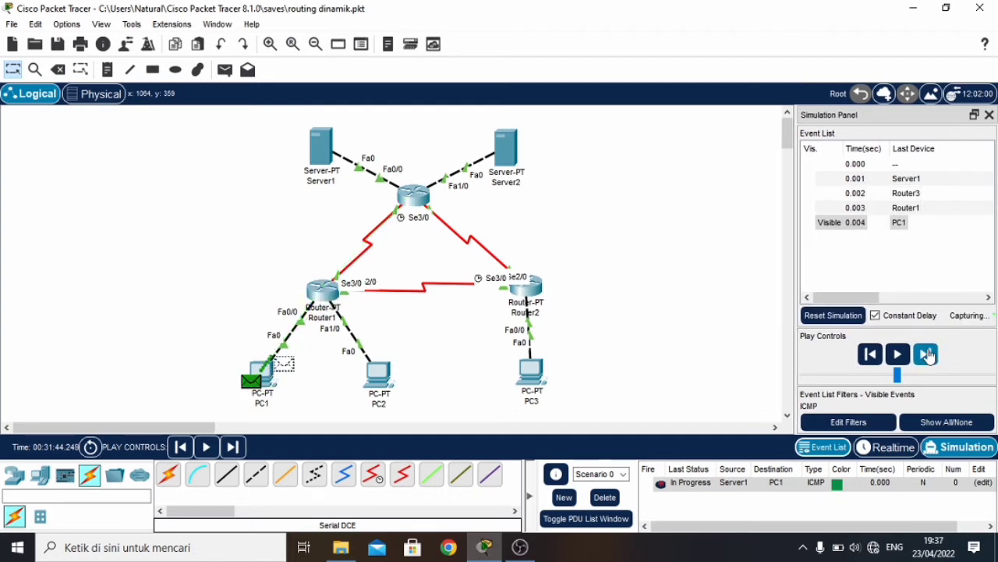
click(926, 355)
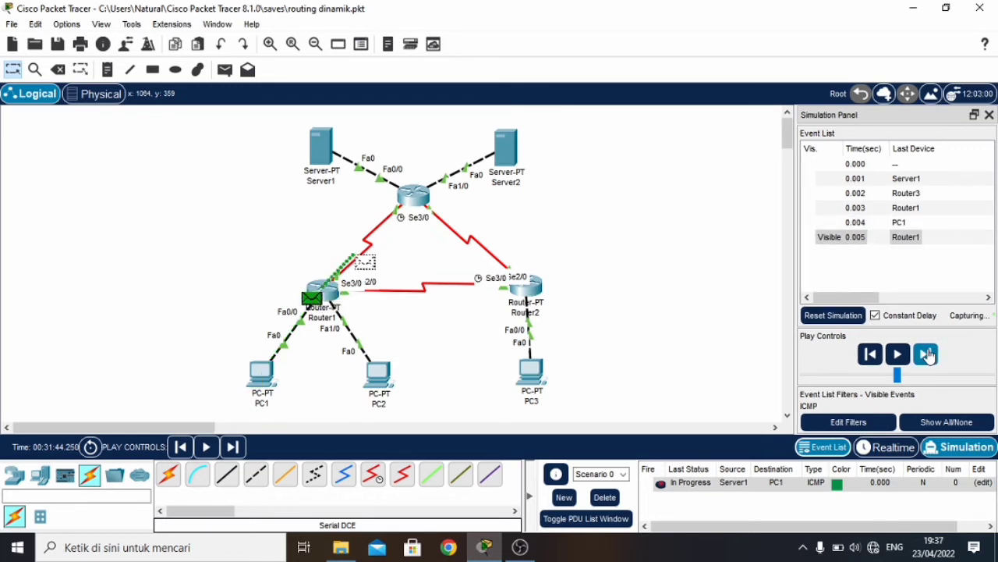
click(926, 355)
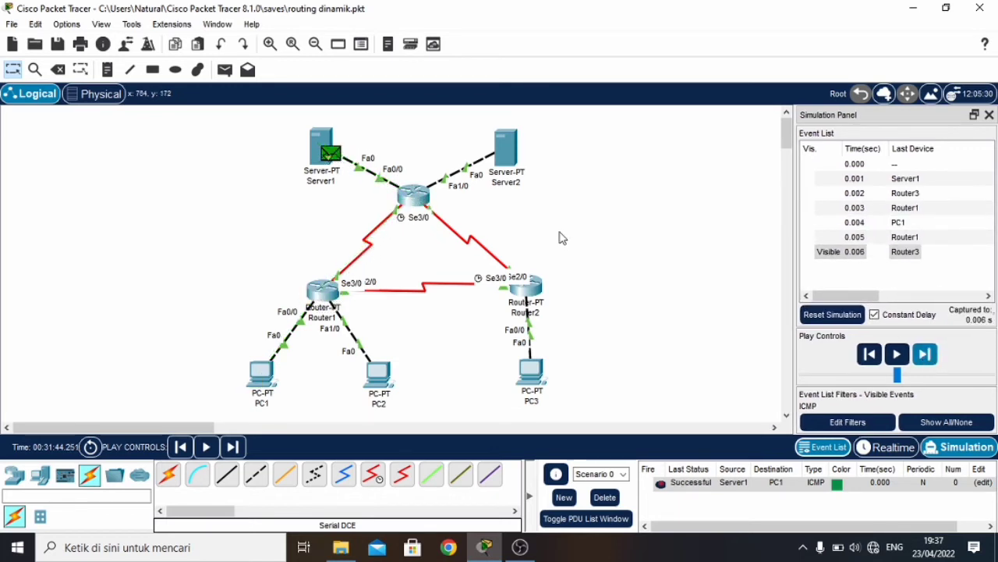
click(602, 498)
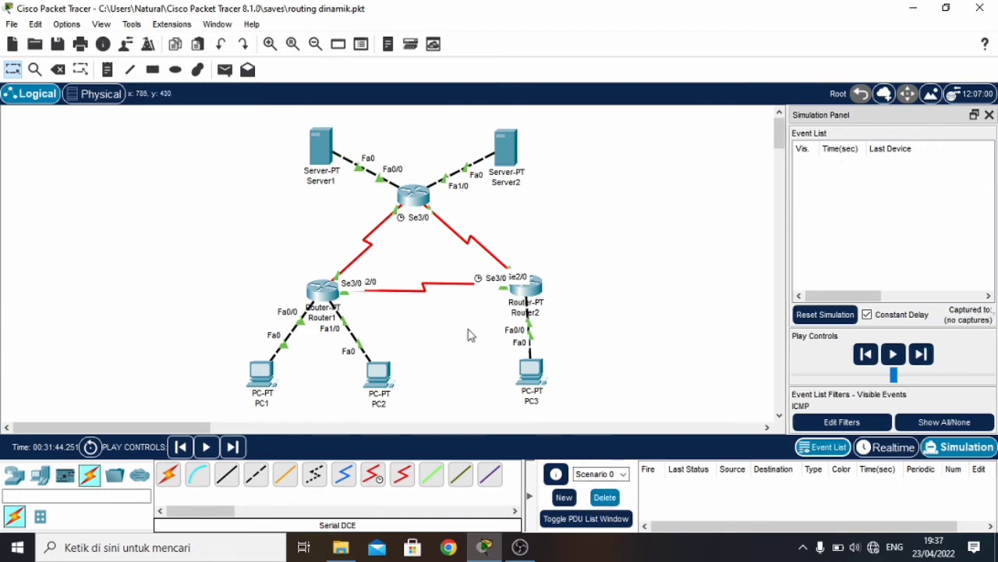
Step: Add a simple PDU with Server1 as the source and PC2 as the destination
click(225, 71)
click(323, 148)
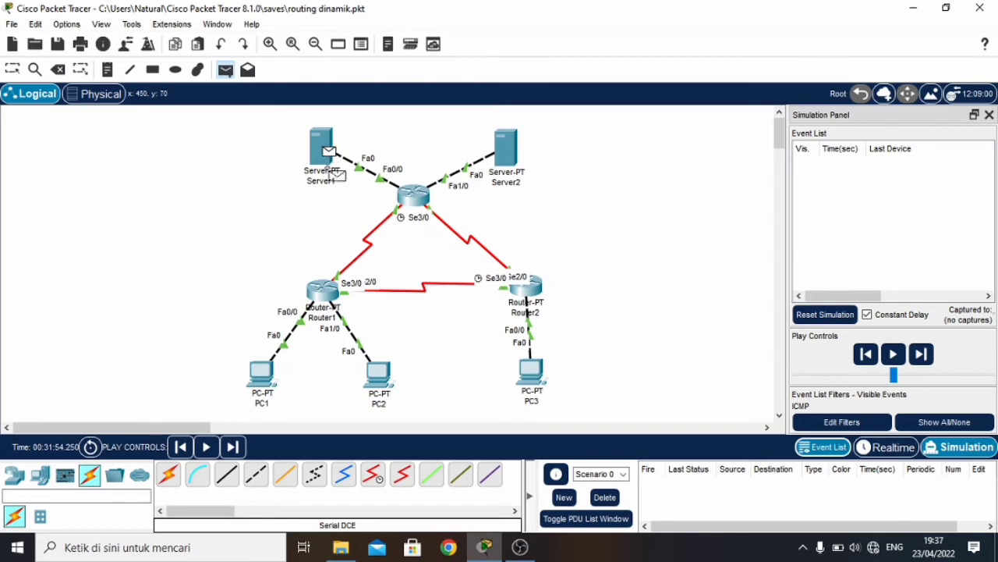
click(379, 376)
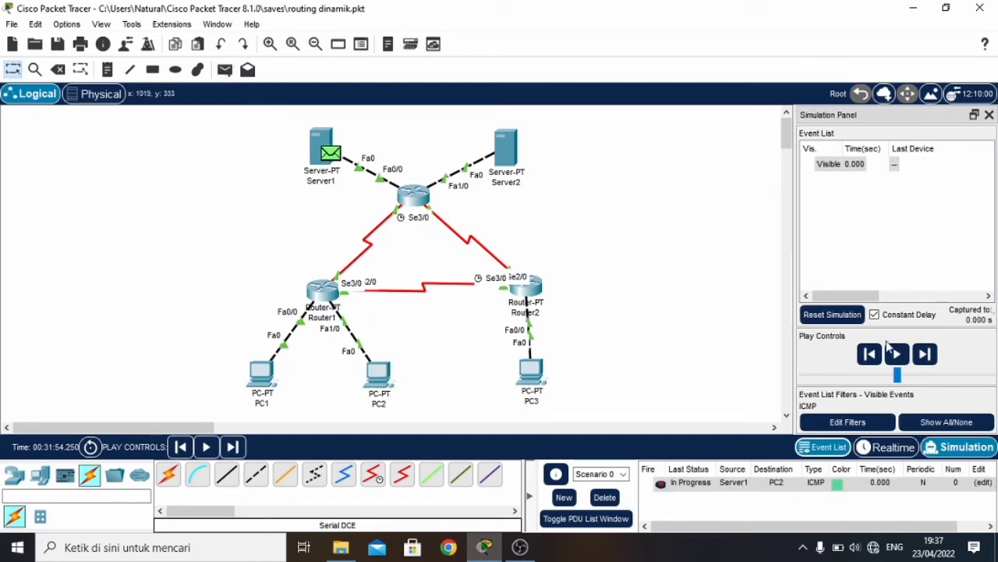
Step: Step the Server1-to-PC2 ICMP simulation forward through the full round trip and delete its PDU from Scenario 0
click(925, 355)
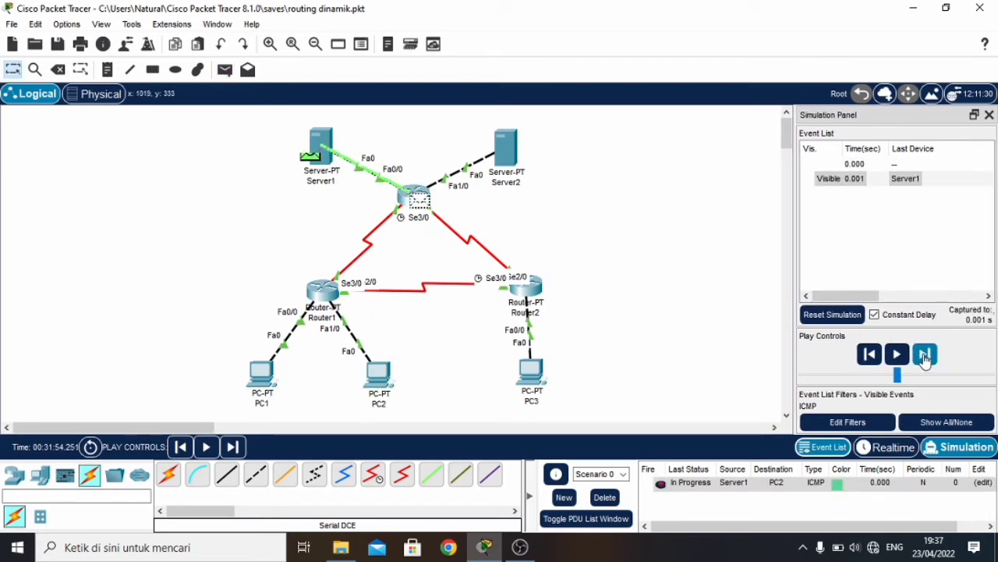
click(925, 355)
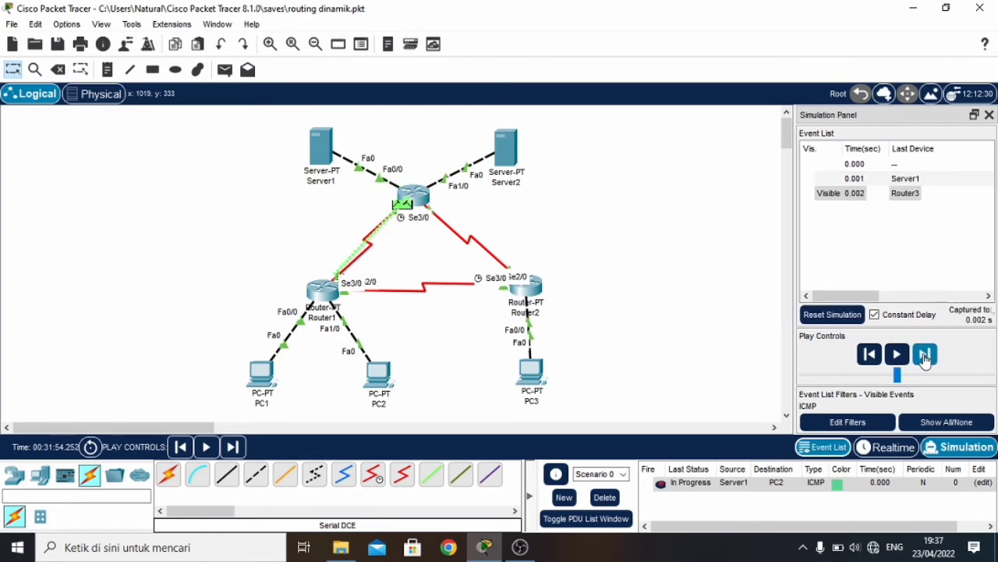
click(925, 355)
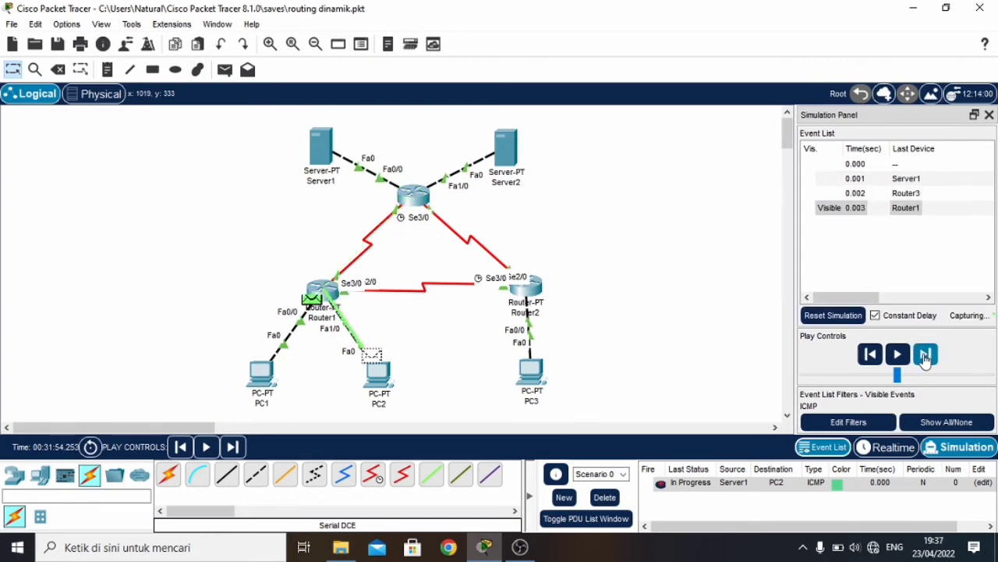
click(925, 355)
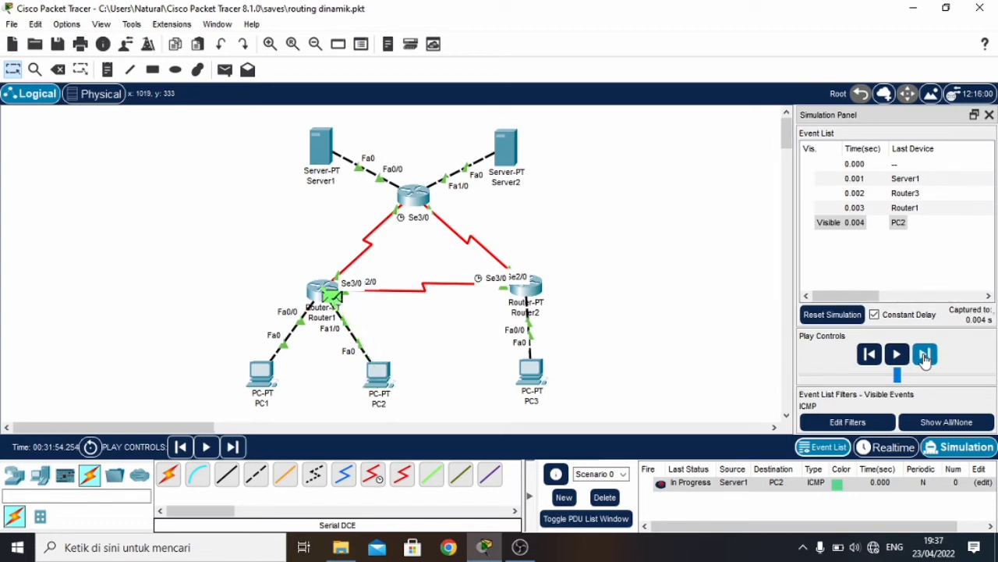
click(925, 355)
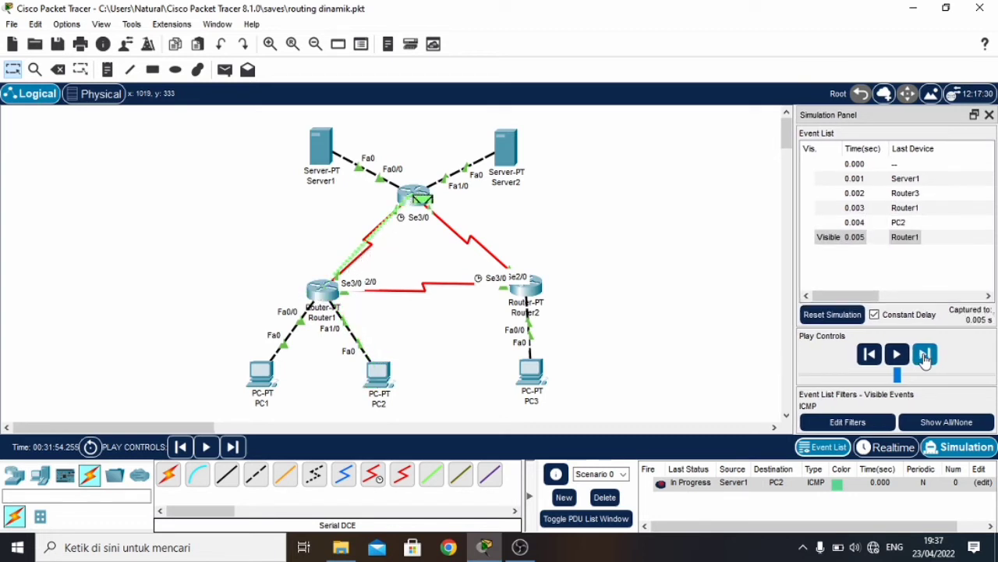
click(925, 355)
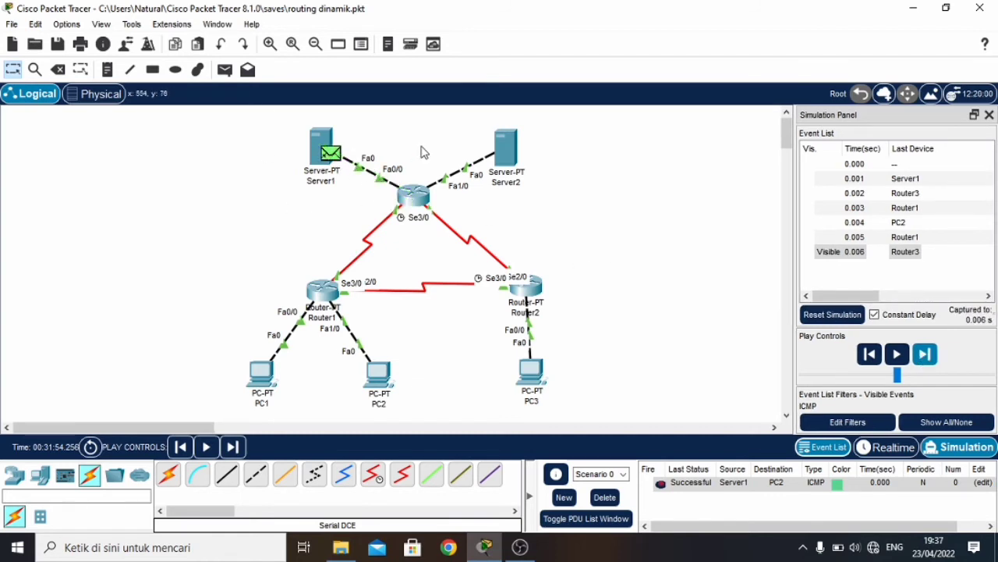
click(604, 496)
Step: Add a simple PDU with Server1 as the source and PC3 as the destination
click(225, 69)
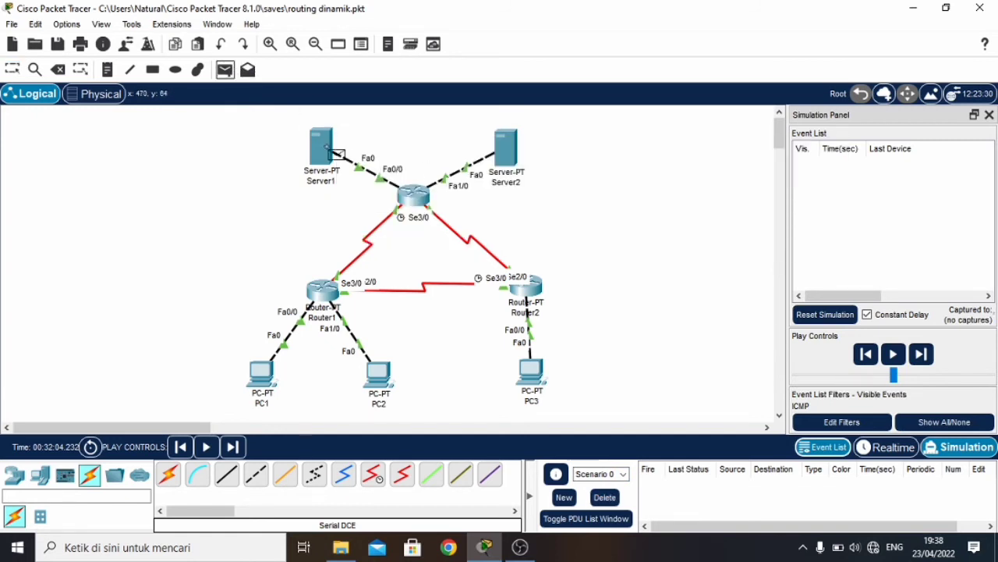
click(324, 145)
click(532, 372)
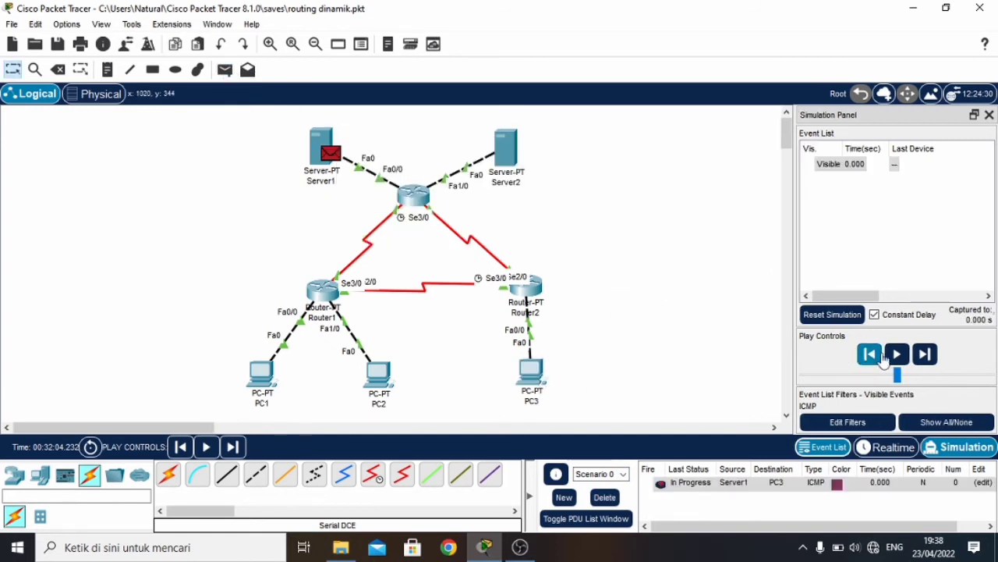
Step: Step the Server1-to-PC3 ICMP simulation forward through the full round trip and delete its PDU from Scenario 0
click(922, 356)
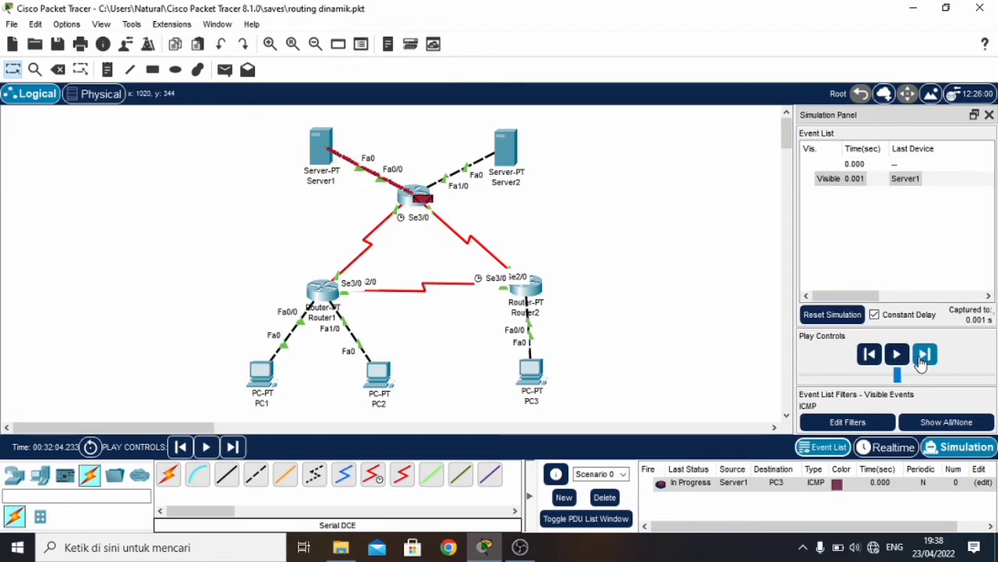
click(923, 356)
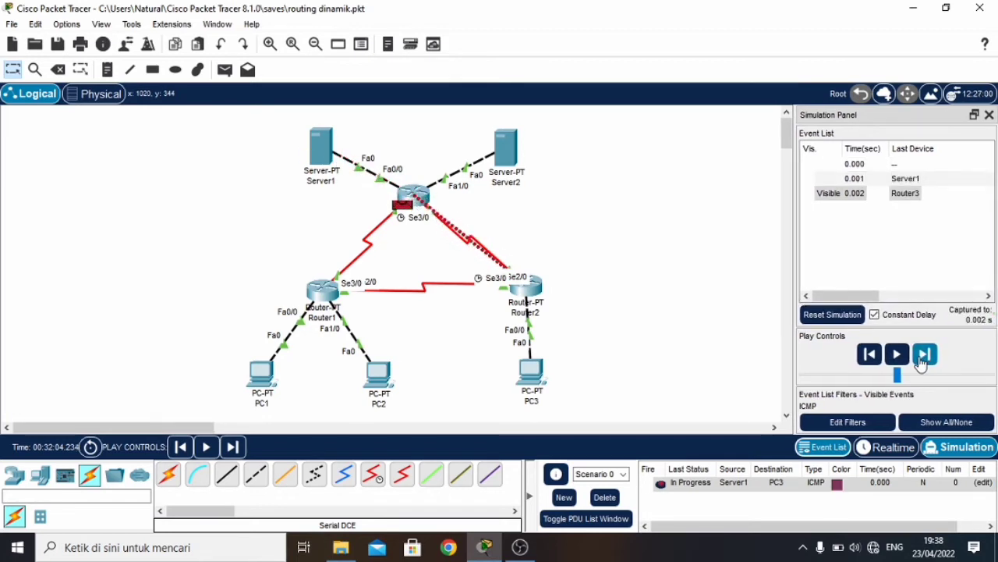
click(922, 358)
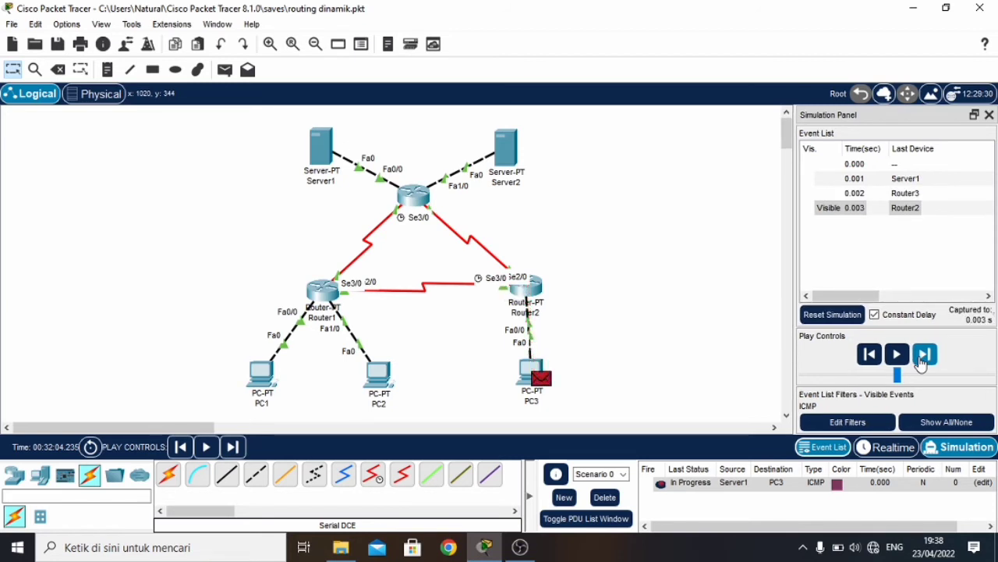
click(922, 358)
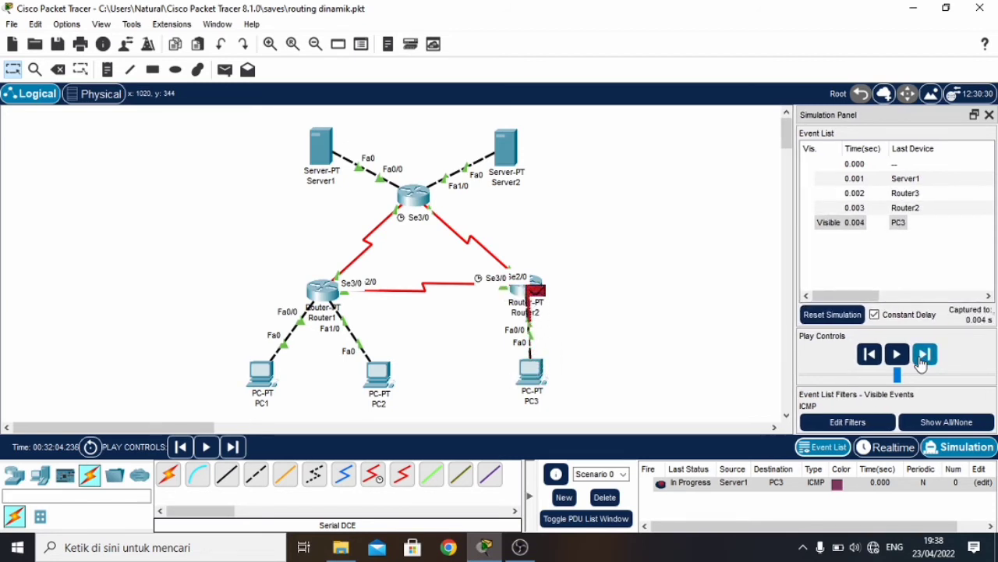
click(923, 356)
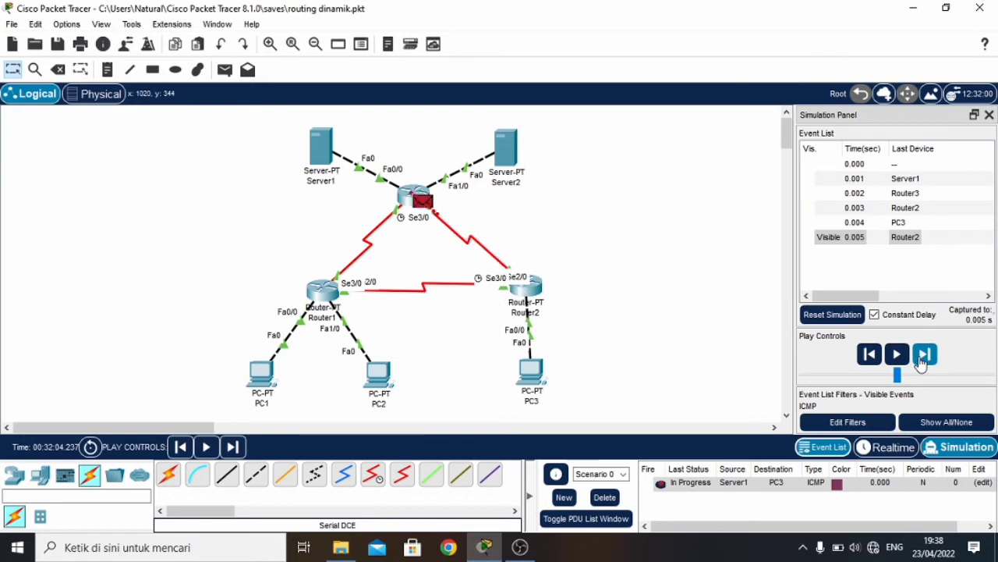
click(922, 358)
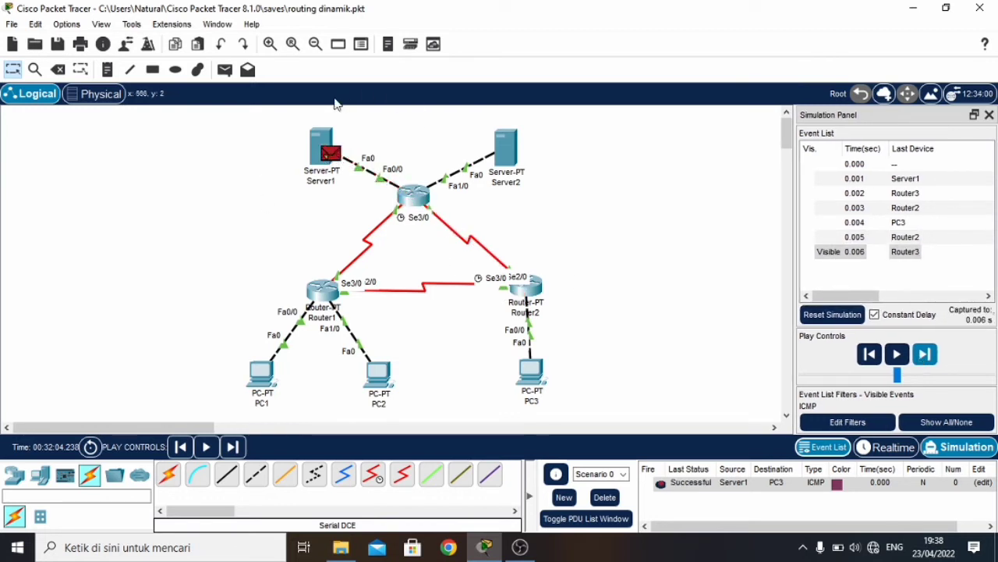
click(606, 497)
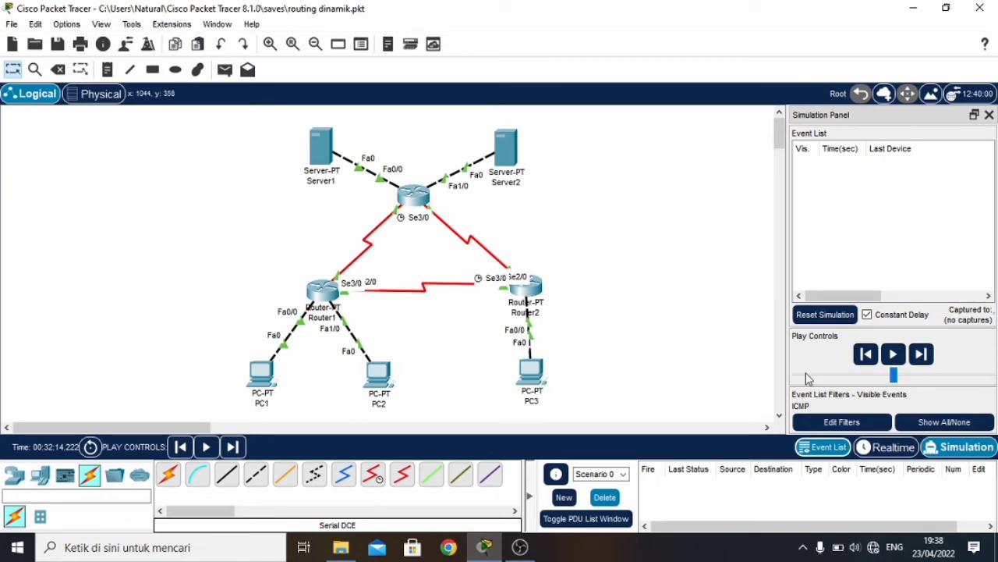
Step: Switch the network from Simulation mode back to Realtime mode
click(905, 446)
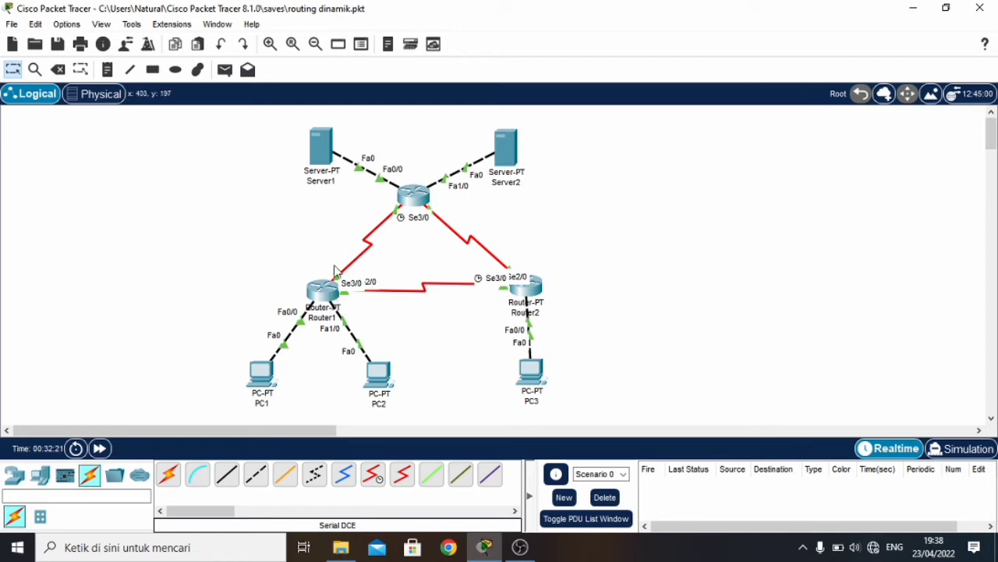
click(322, 290)
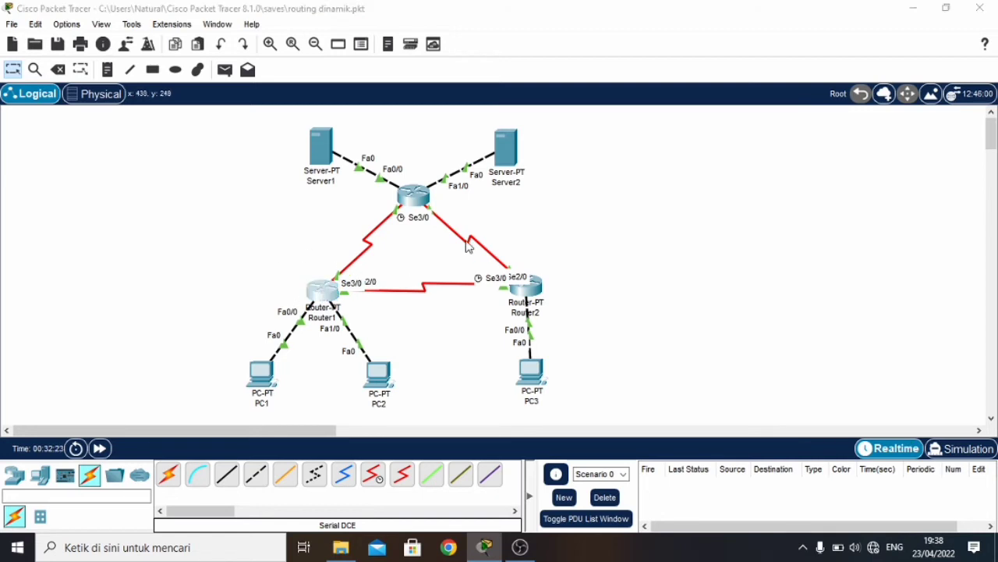
click(738, 22)
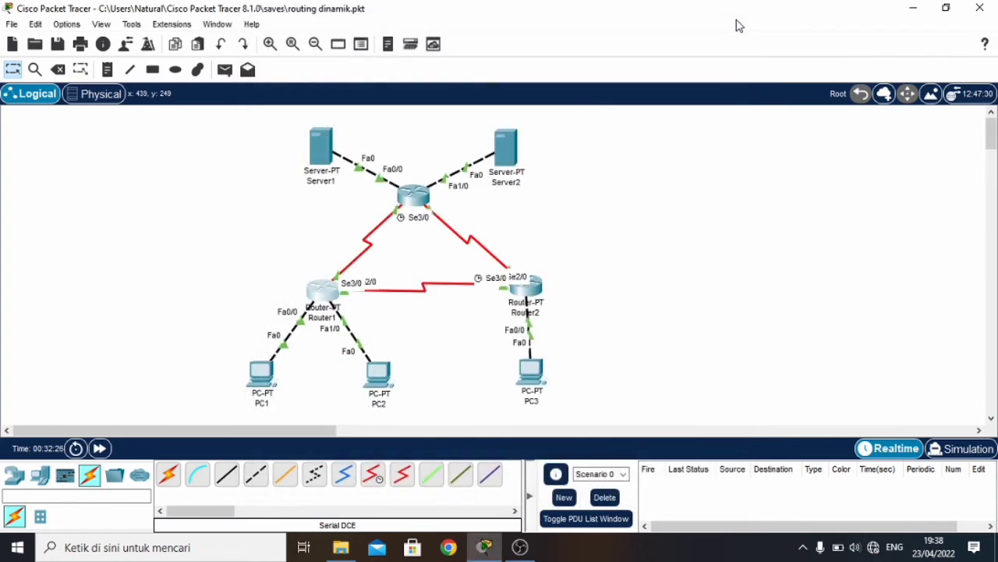
Step: Open PC1's Command Prompt and run tracert to 192.168.1.65 and 192.168.1.253
click(262, 387)
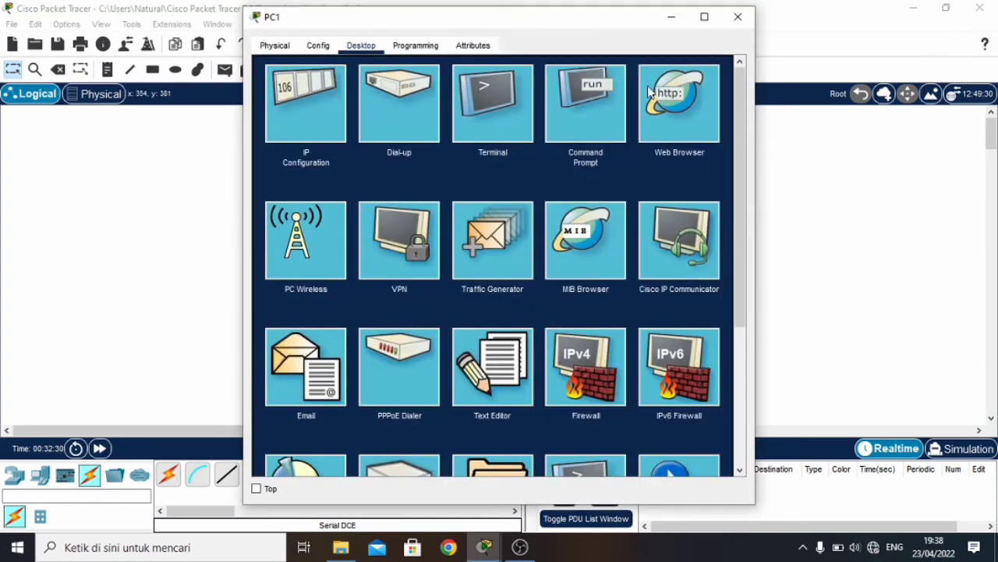
click(588, 99)
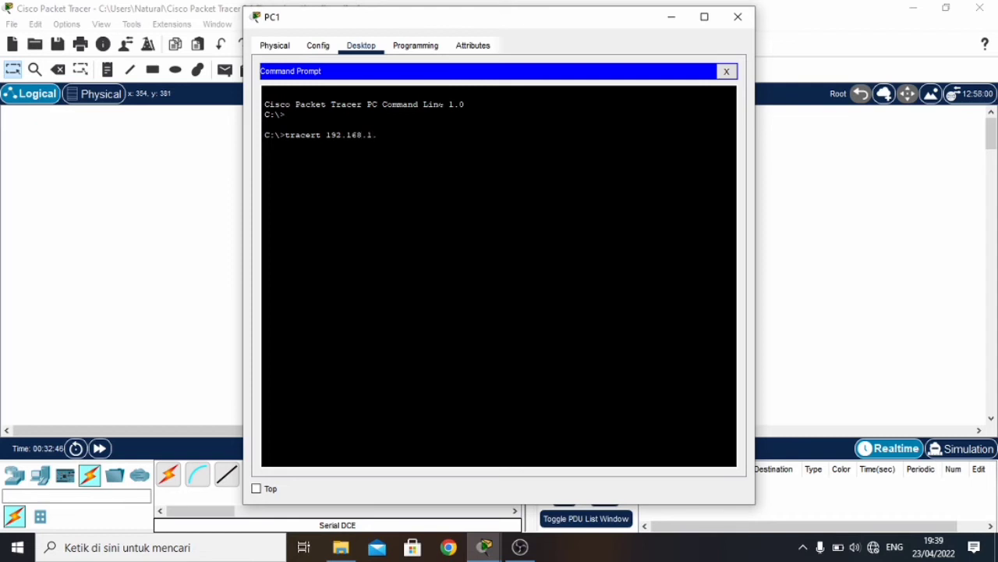
key(Return)
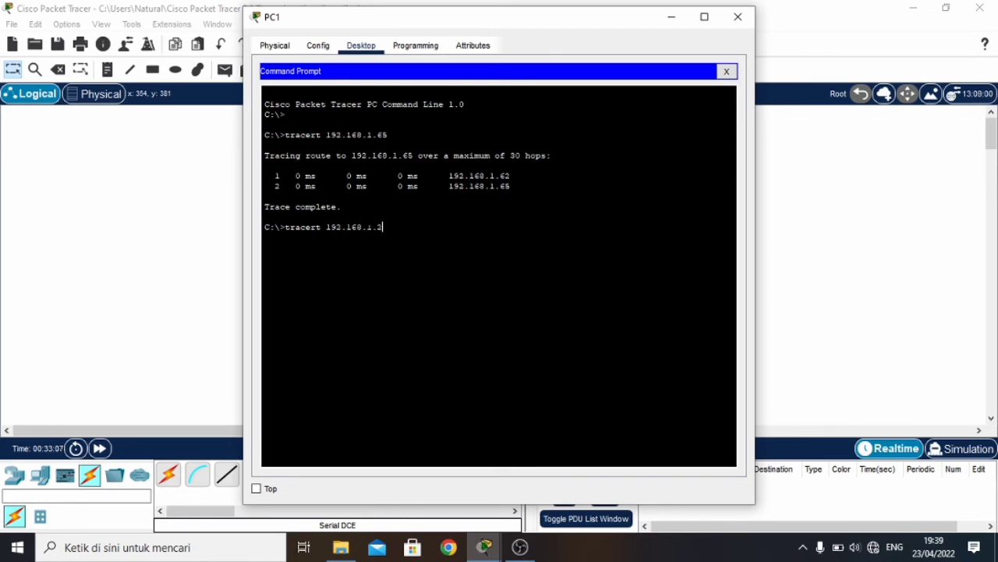
key(Return)
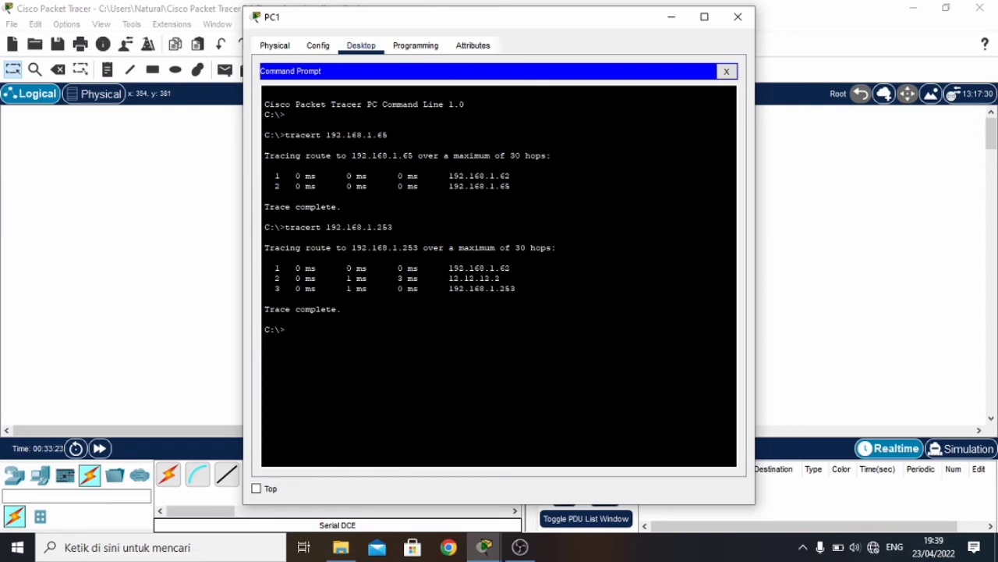
Step: Run tracert from PC1 to 33.33.33.1 and 43.43.43.1, and close PC1's window
text(tracert 33.33.33.1)
key(Return)
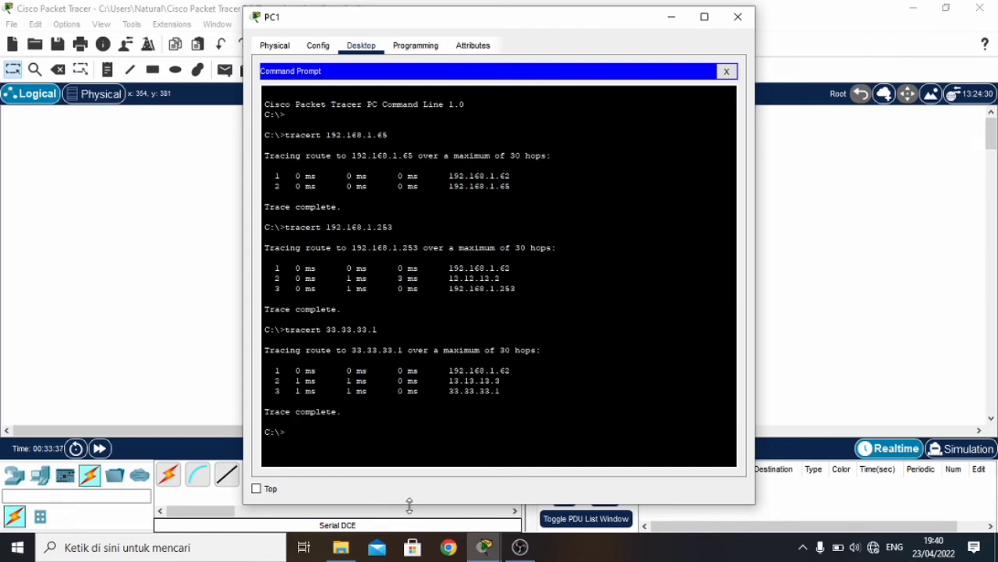
text(tracert 43.43.43.)
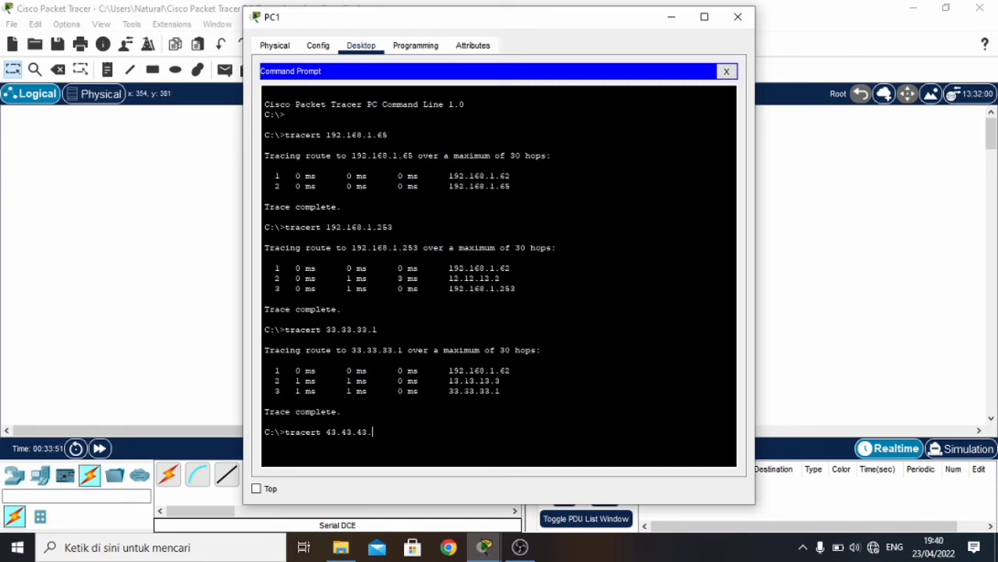
text(1)
key(Return)
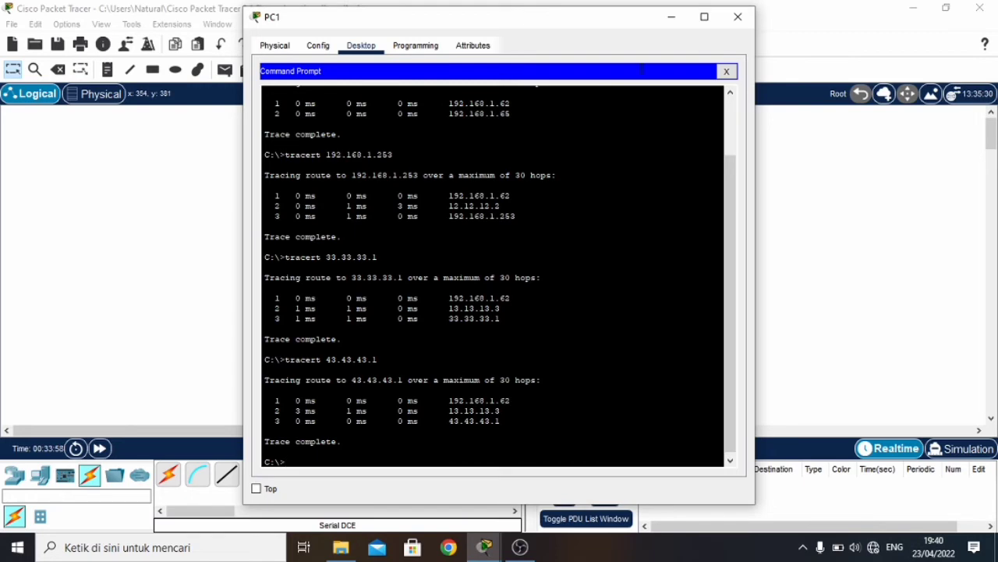
click(738, 17)
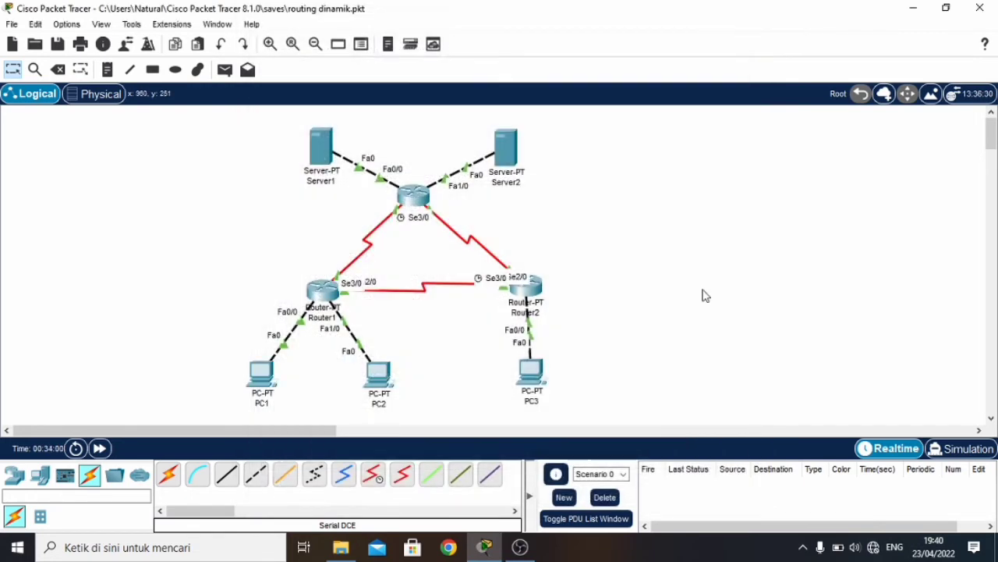
Step: Open PC3's Command Prompt and run tracert to 192.168.1.1 and 192.168.1.65
click(533, 375)
click(592, 92)
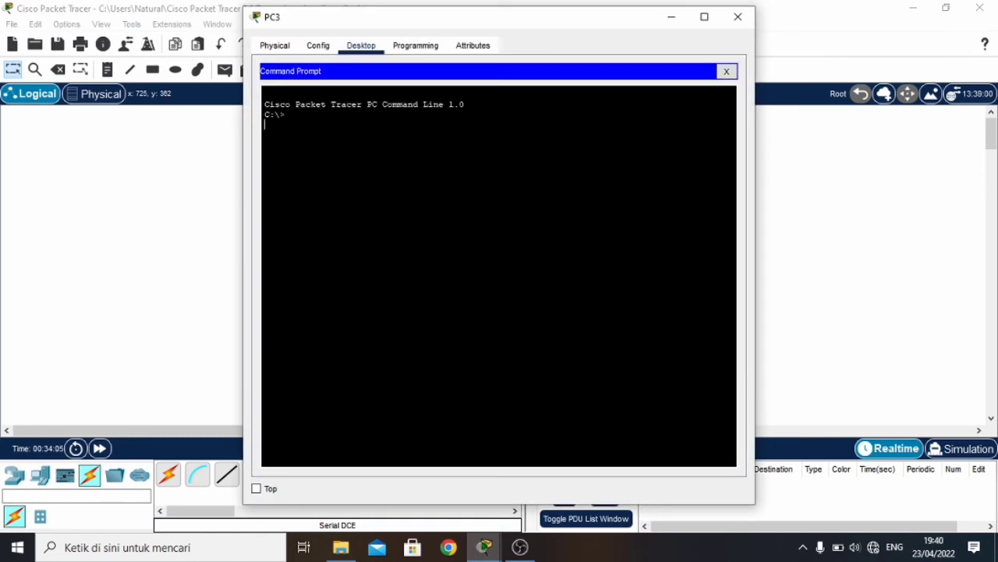
key(Return)
text(tracert 19)
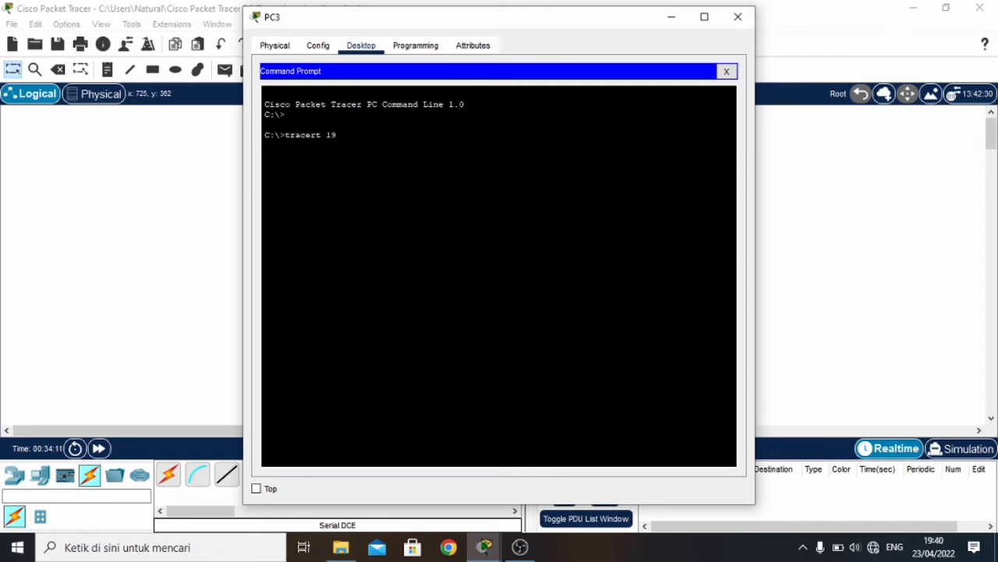
text(2.168)
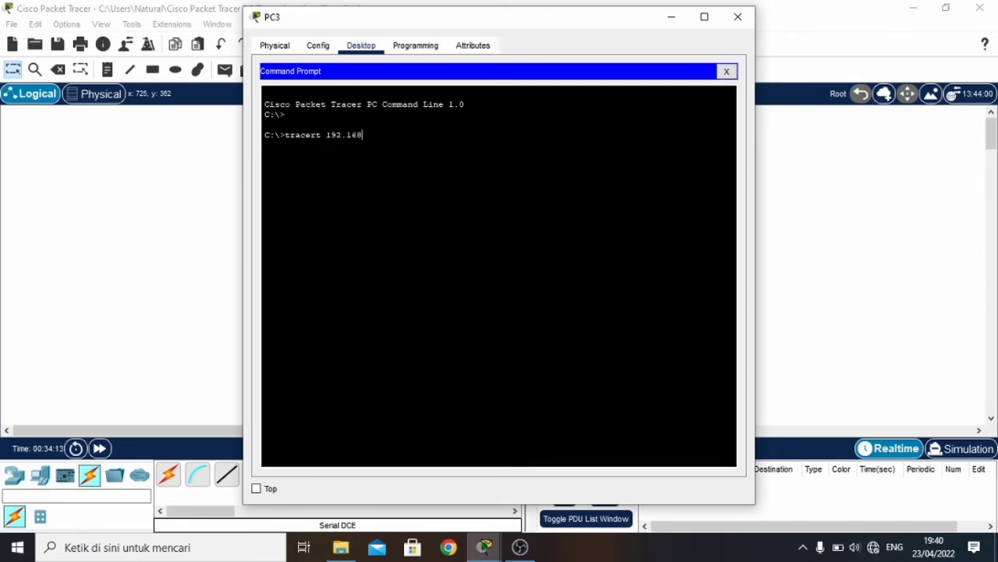
text(.1.1)
key(Return)
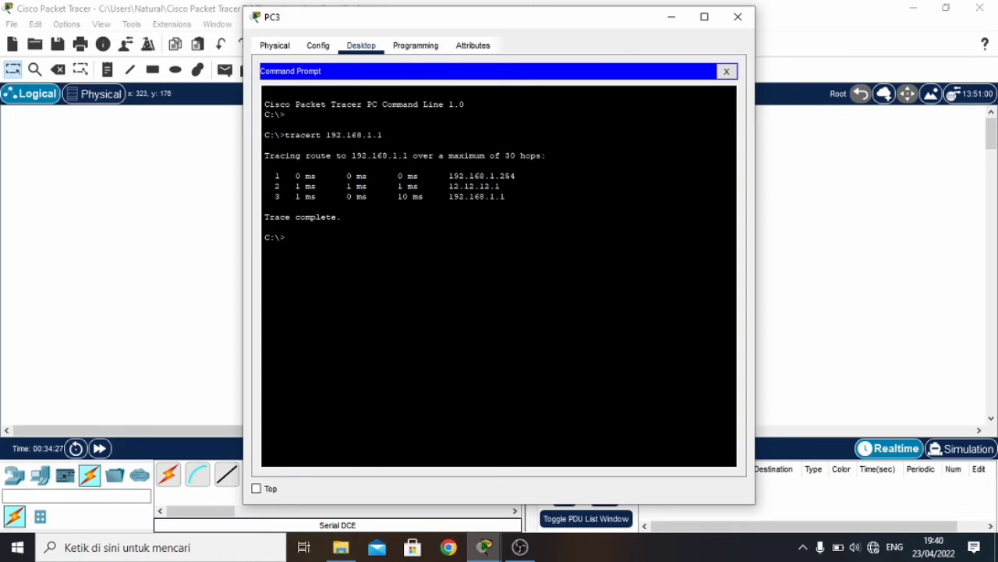
text(tracert 192.168.1.65)
key(Return)
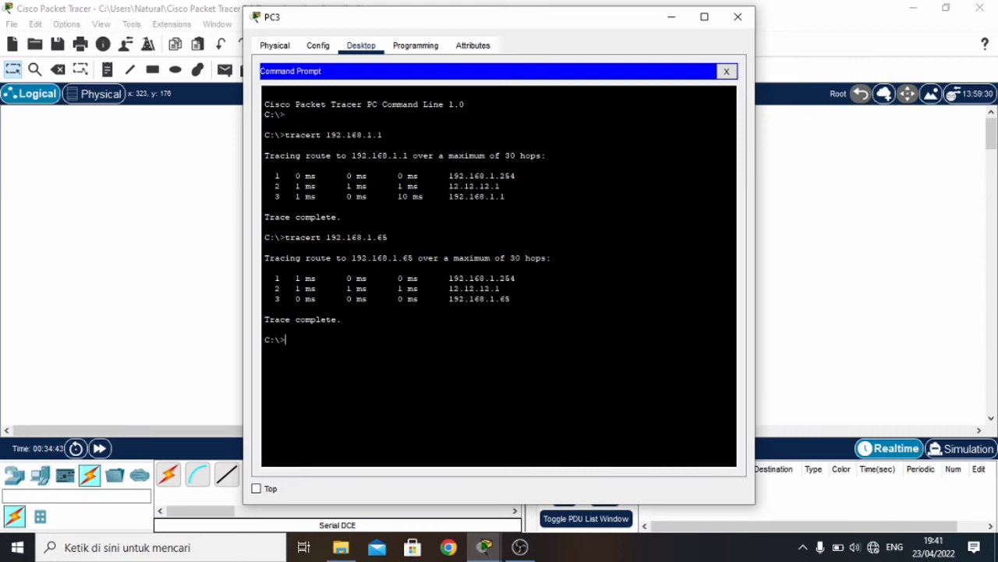
Step: Run tracert from PC3 to 33.33.33.1 and 43.43.43.1, and close PC3's window
text(tracert 33.33.33.1)
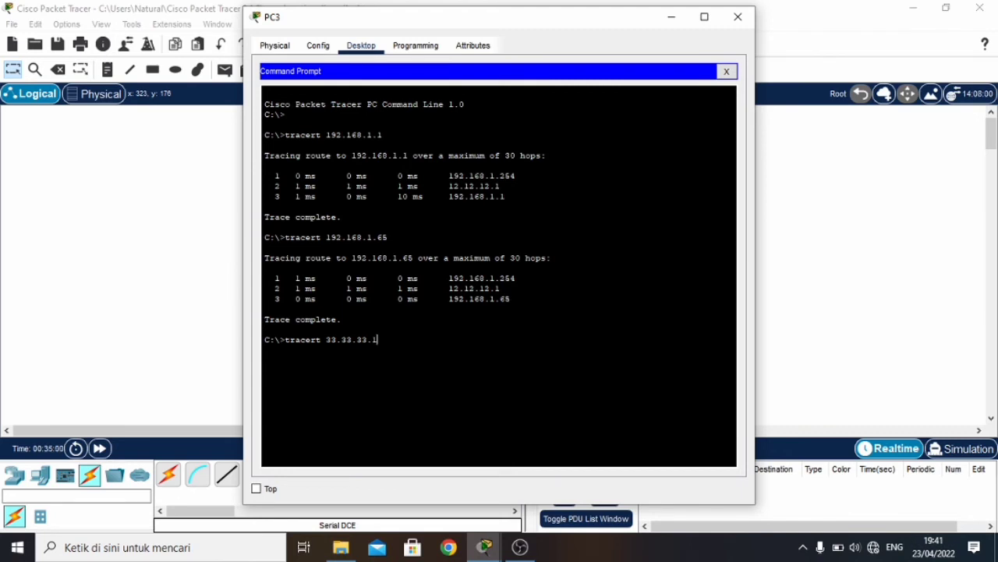
key(Return)
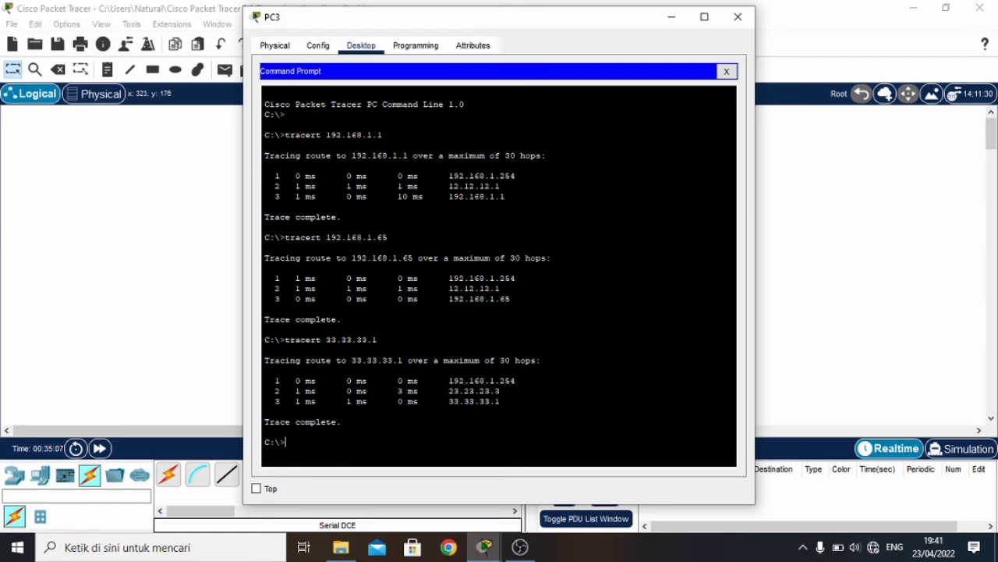
text(tracert)
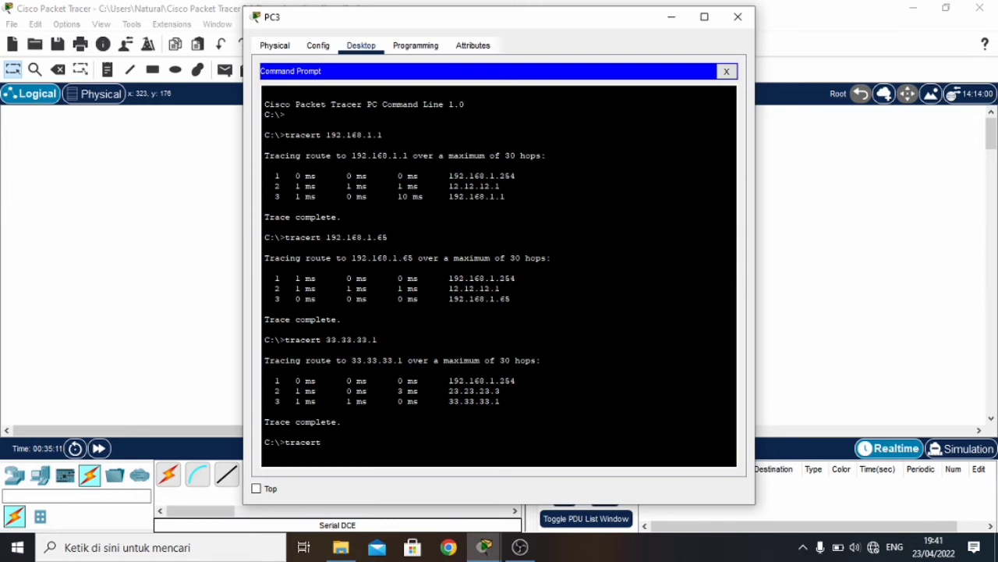
text( 43)
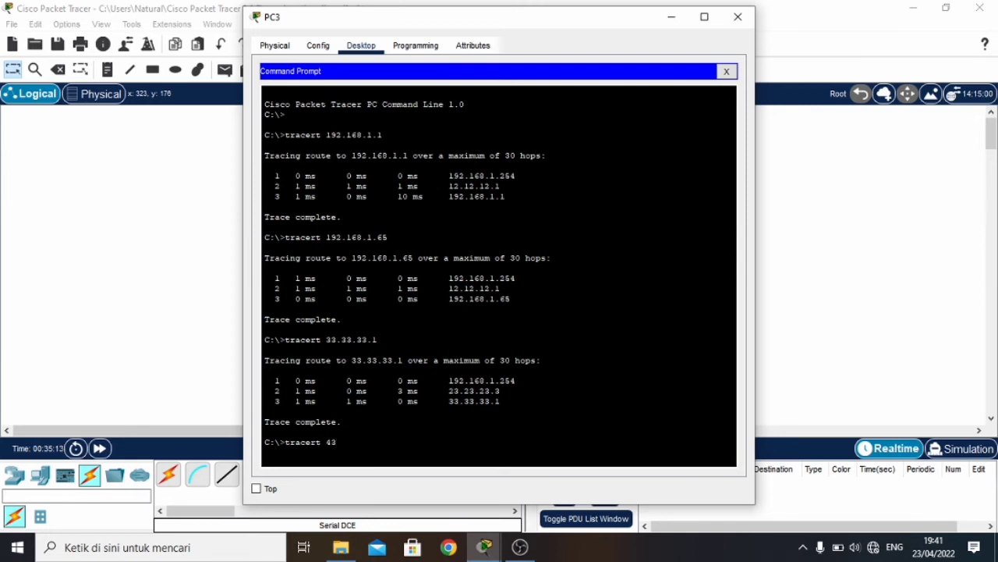
text(.43.43.1)
key(Return)
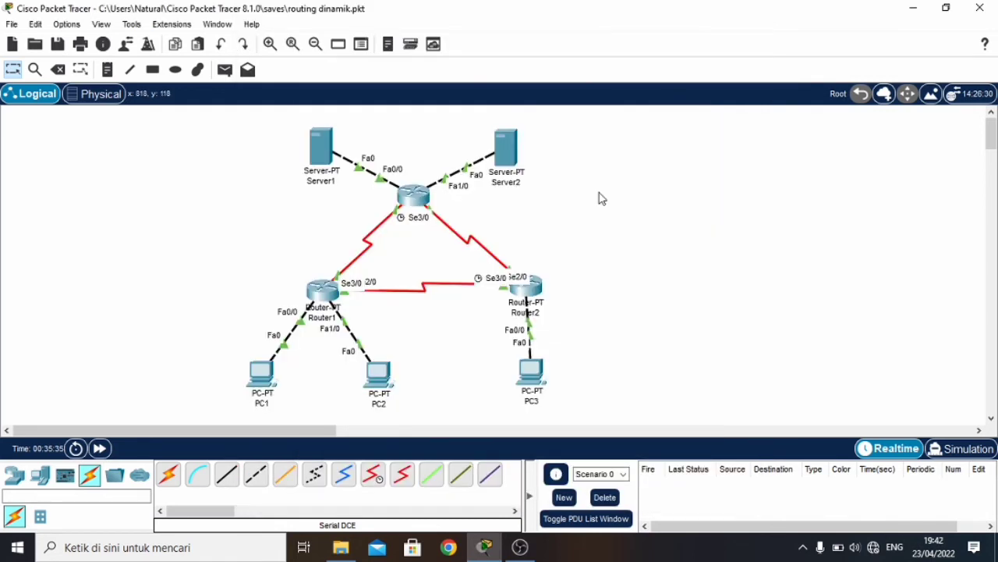
Step: Open Server1's Command Prompt and run tracert to 43.43.43.1
click(324, 149)
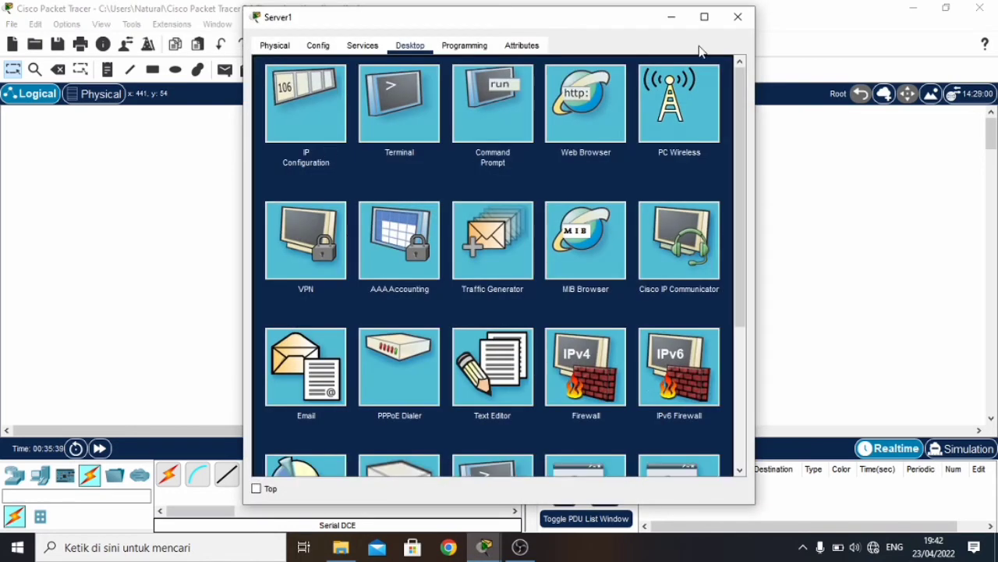
click(502, 106)
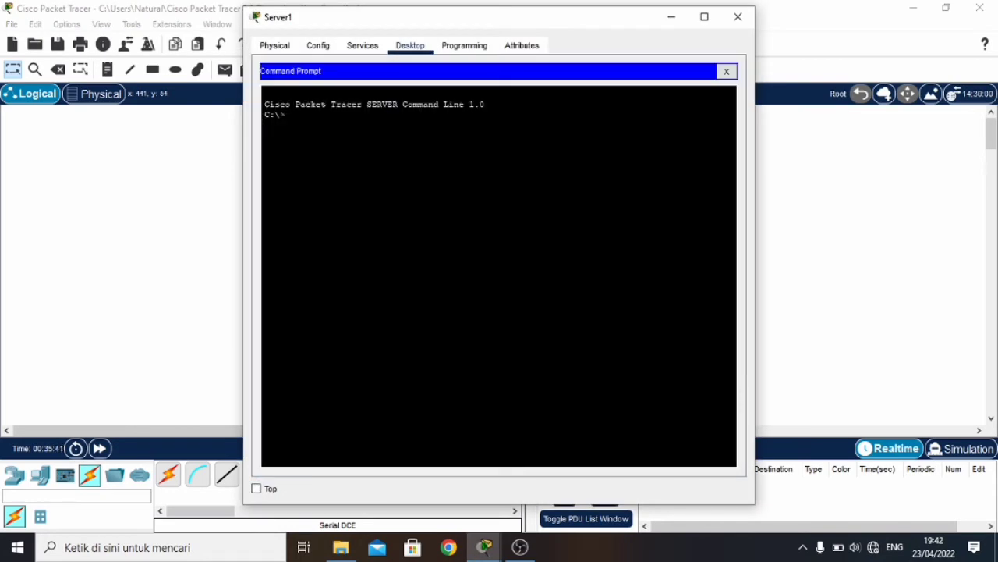
key(Return)
text(tracert 43.43.43.1)
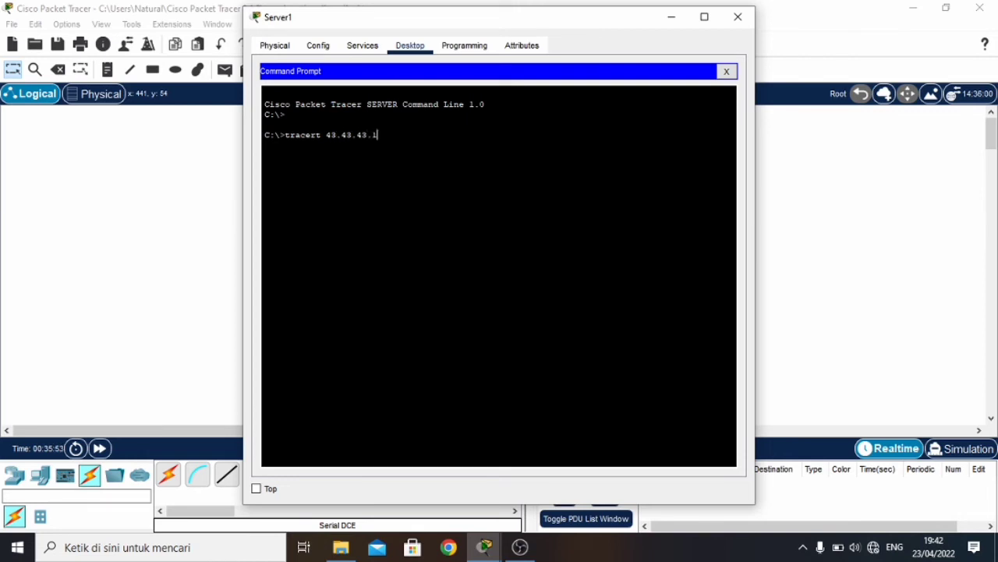
key(Return)
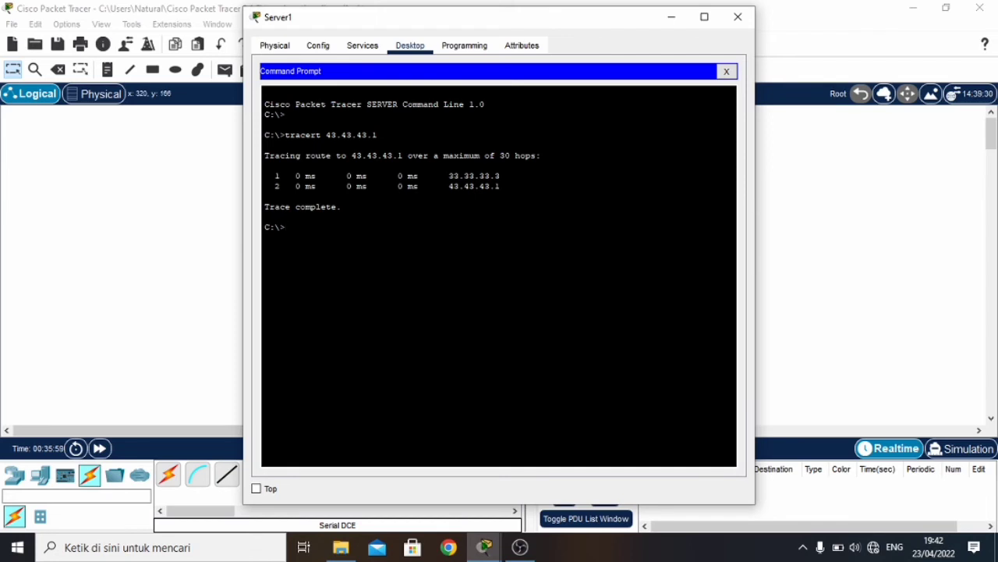
Step: Run tracert from Server1 to 192.168.1.1 and 192.168.1.65
text(tracert)
text(192.168.1.1)
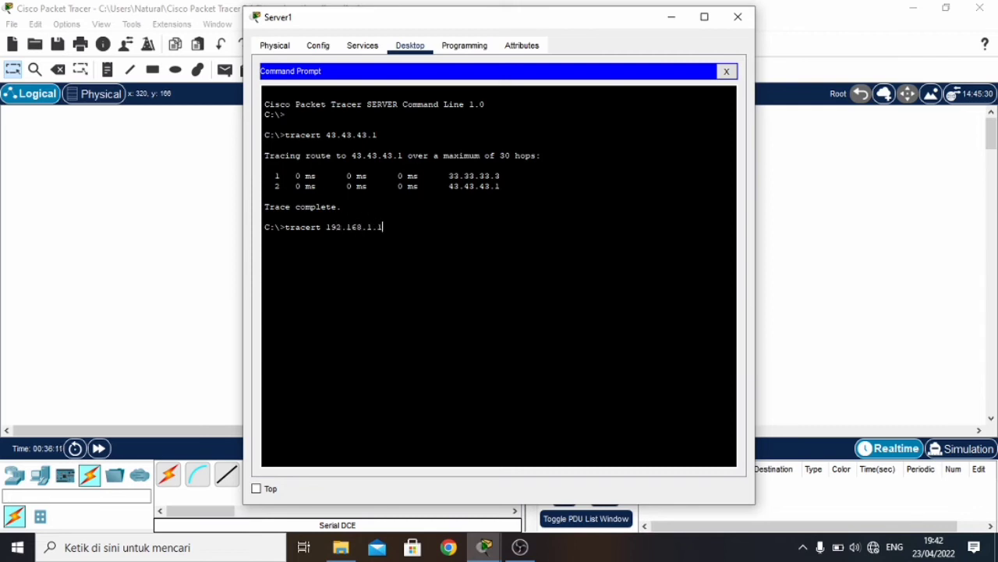
key(Return)
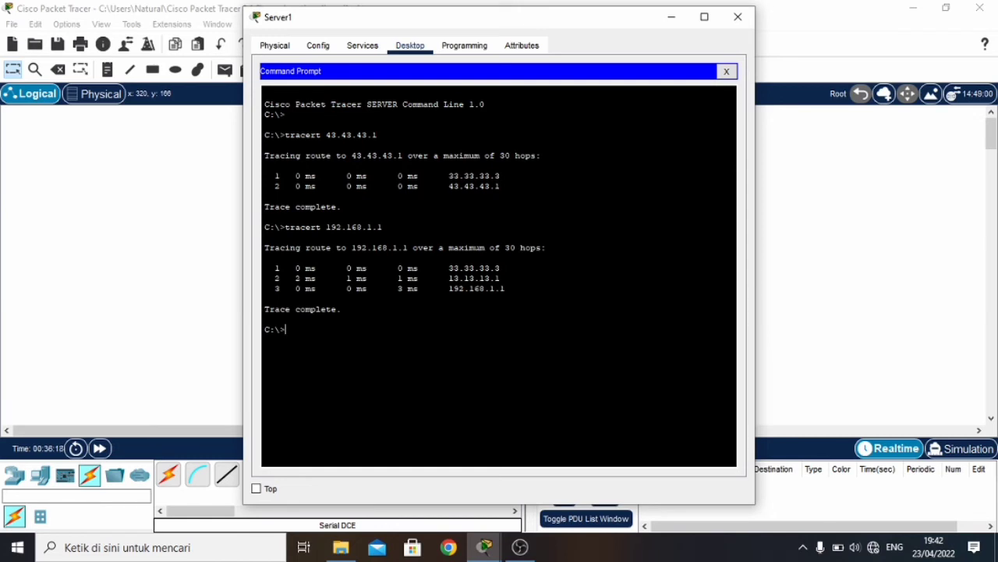
text(tracert)
text(192.)
text(168.)
text(1.68)
key(Return)
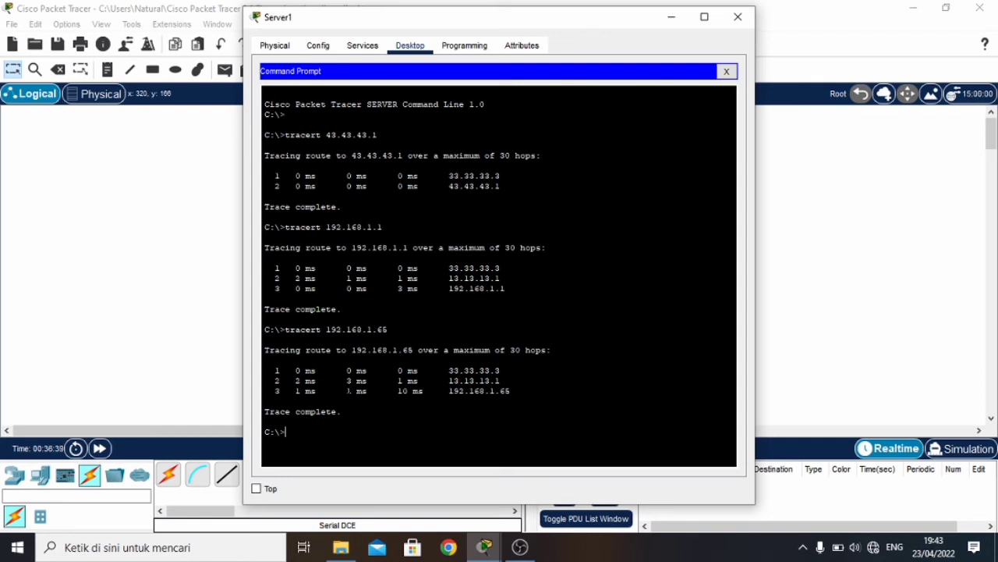
Step: Run tracert from Server1 to 192.168.1.253 and close Server1's window
text(tracert 192.168.1.253)
key(Return)
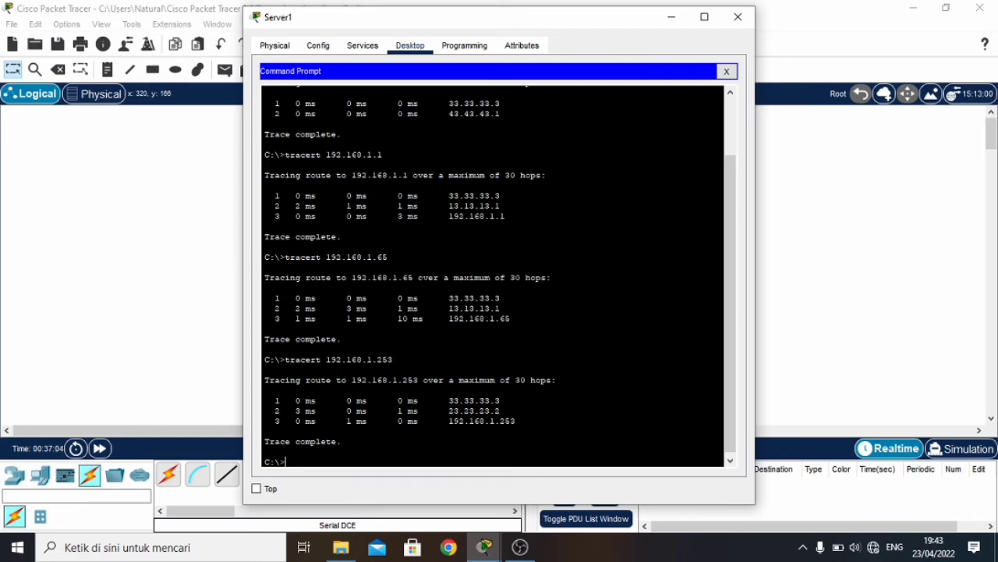
click(738, 17)
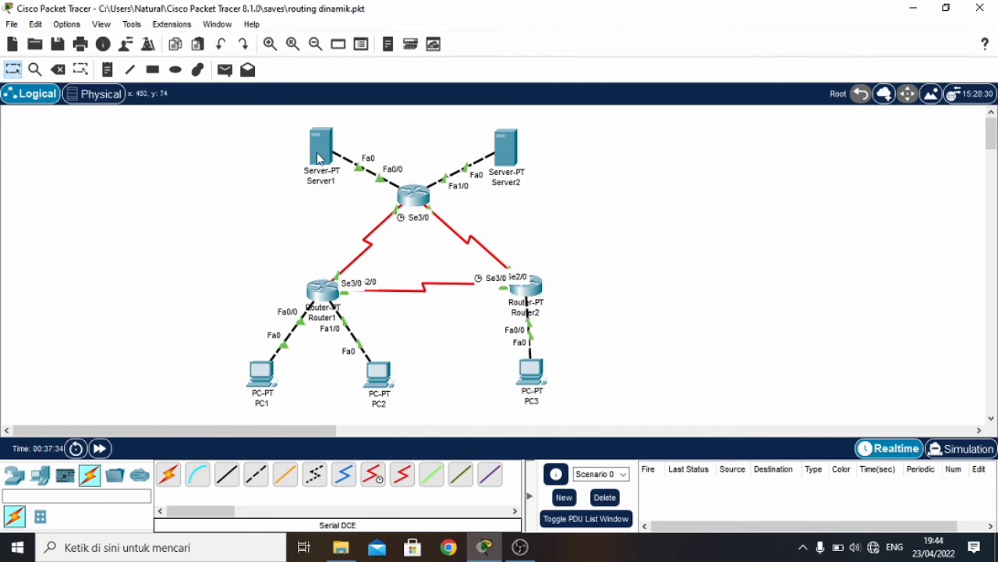
Step: Delete the serial link between Router1 and Router3 and return to the selection tool
click(58, 69)
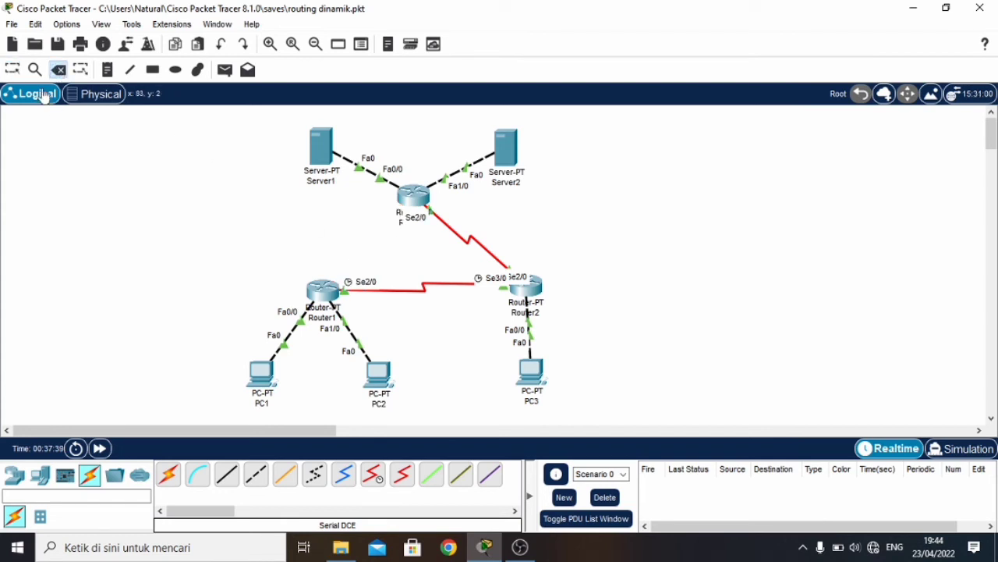
click(11, 69)
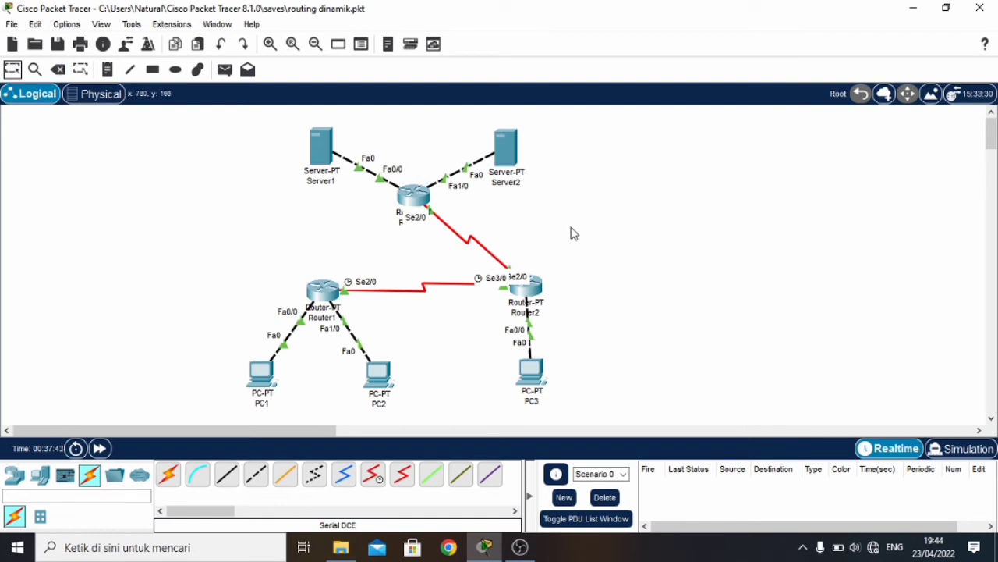
Step: Switch to Simulation mode, clear all event filters and enable only ICMP events
click(965, 450)
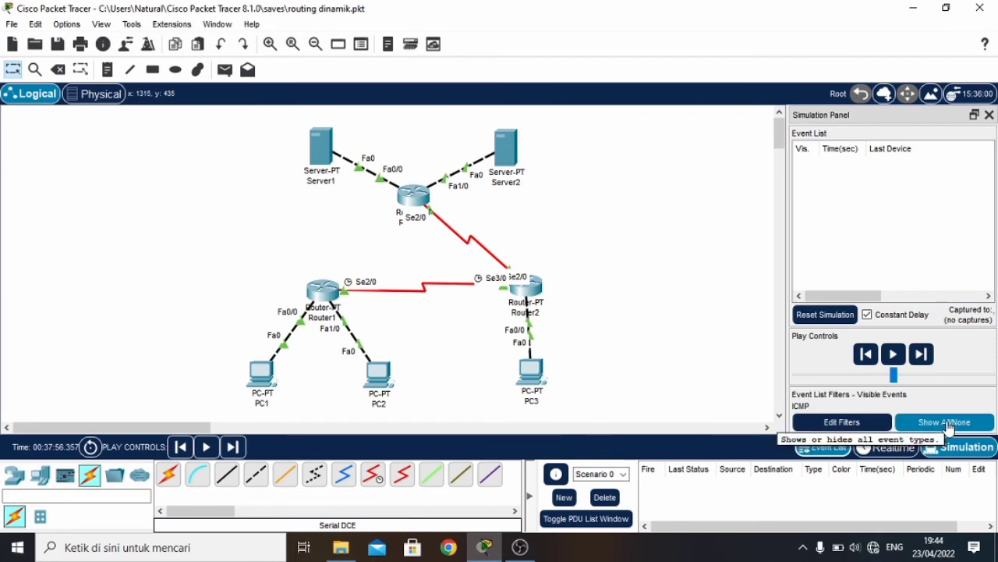
click(947, 424)
click(871, 429)
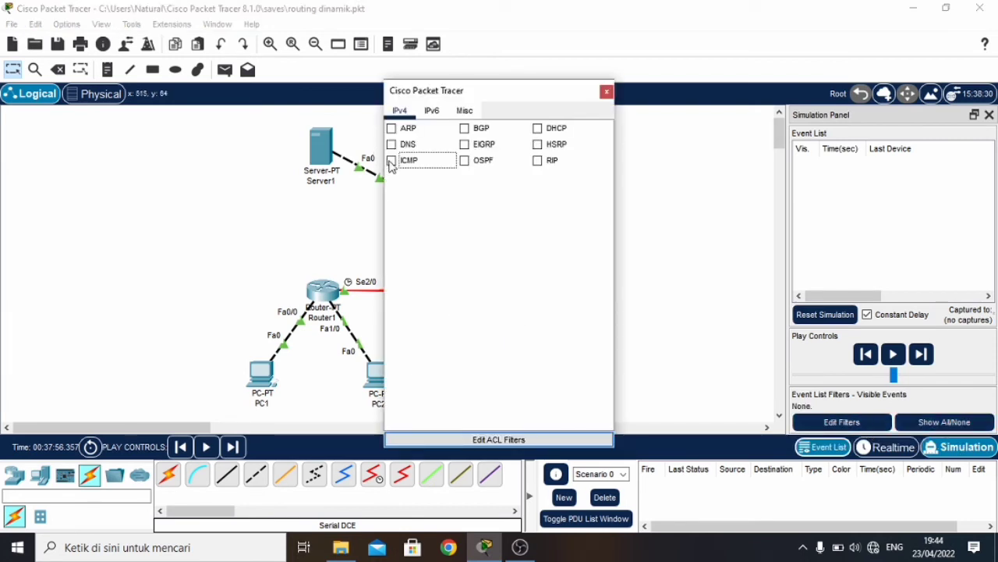
click(607, 93)
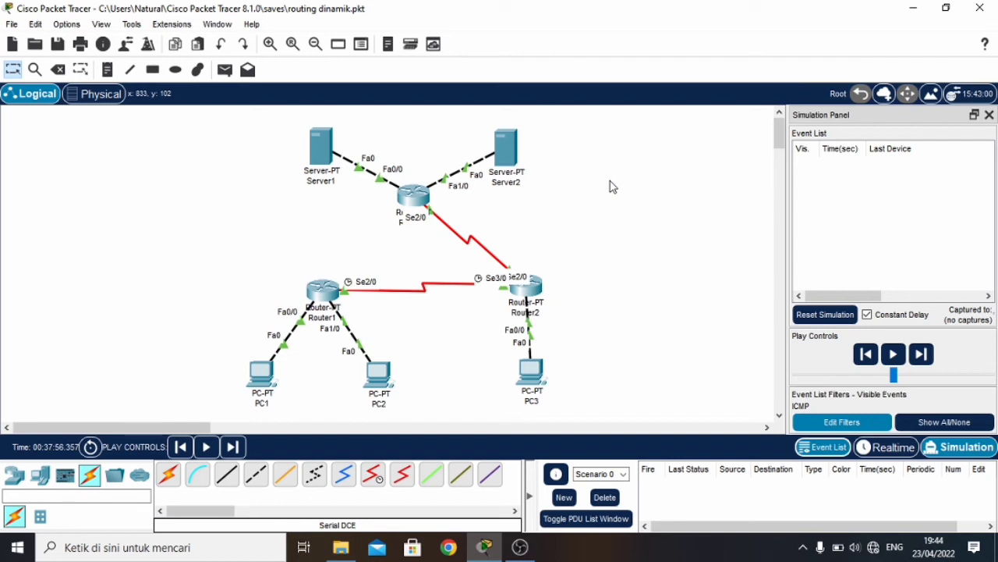
Step: Send a simple PDU from PC1 to PC2 and advance the simulation event by event until the reply reaches PC1
click(226, 70)
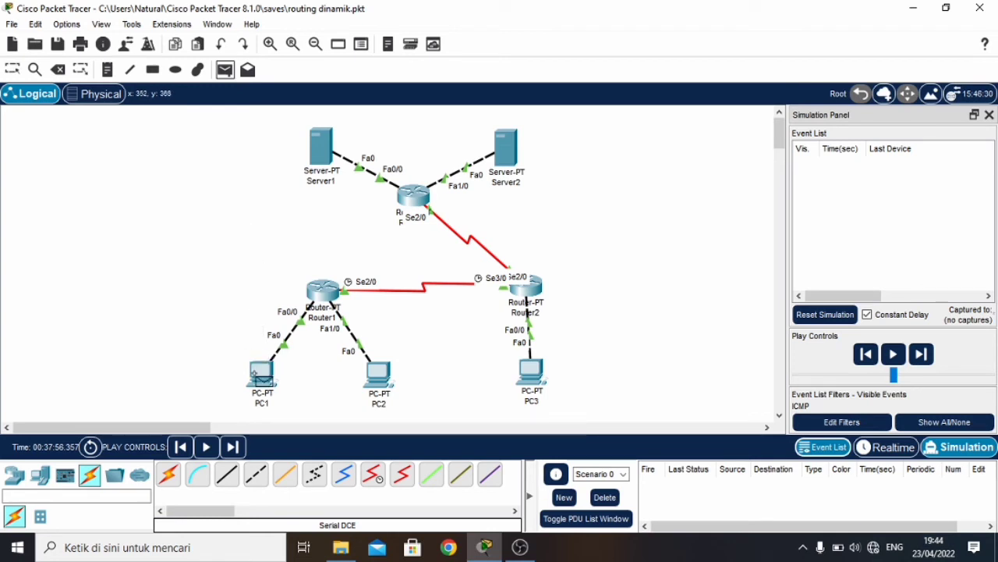
click(254, 373)
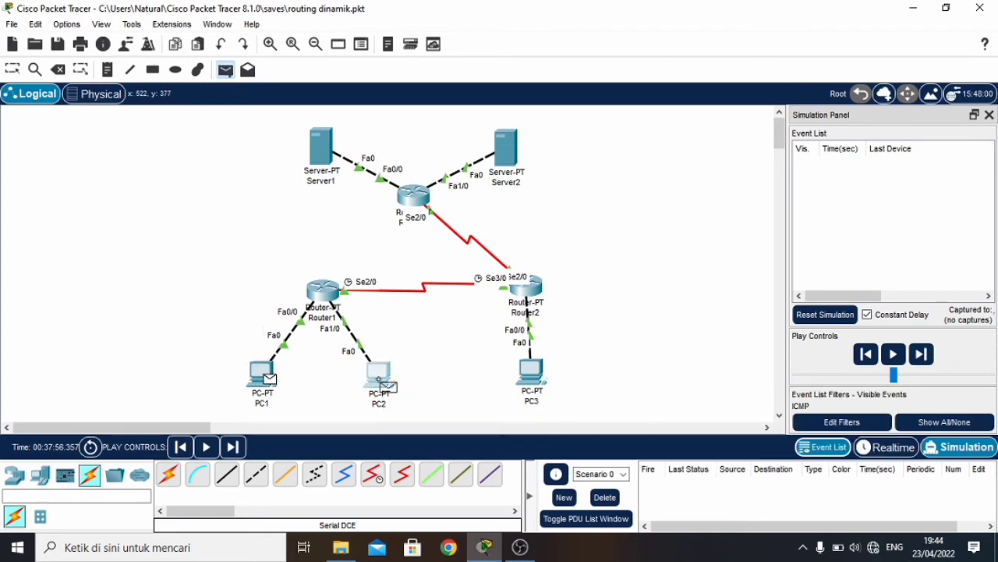
click(379, 380)
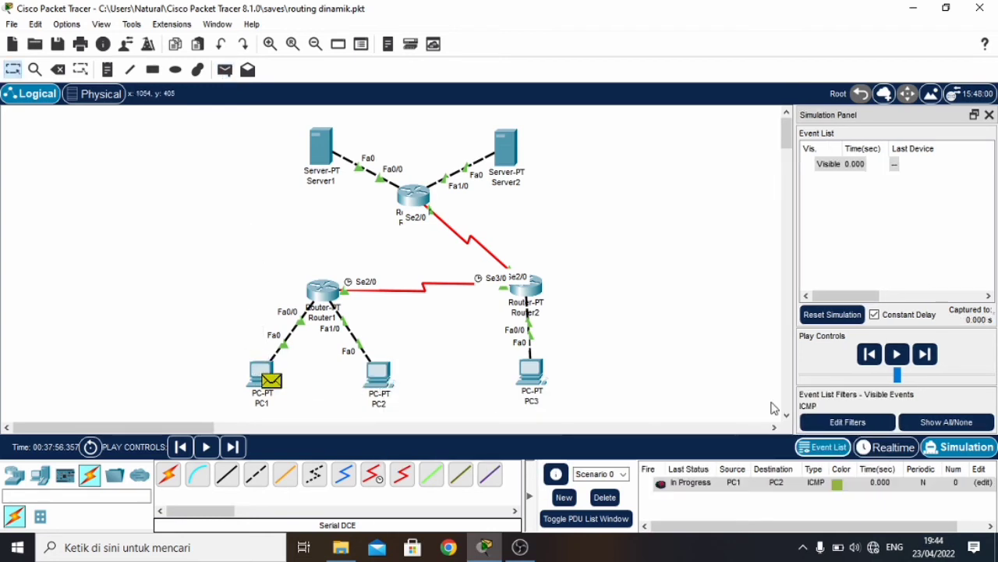
click(924, 355)
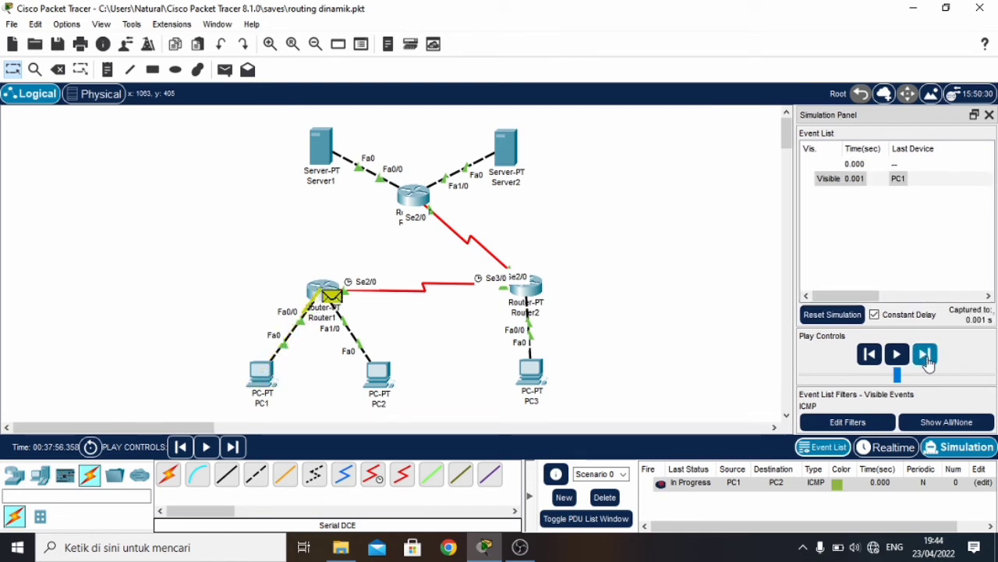
click(925, 356)
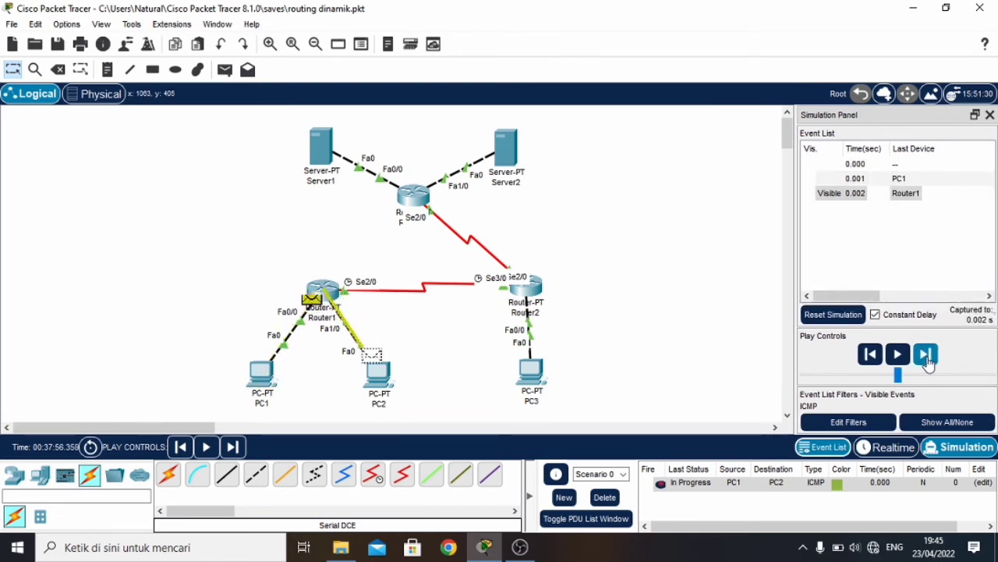
click(925, 356)
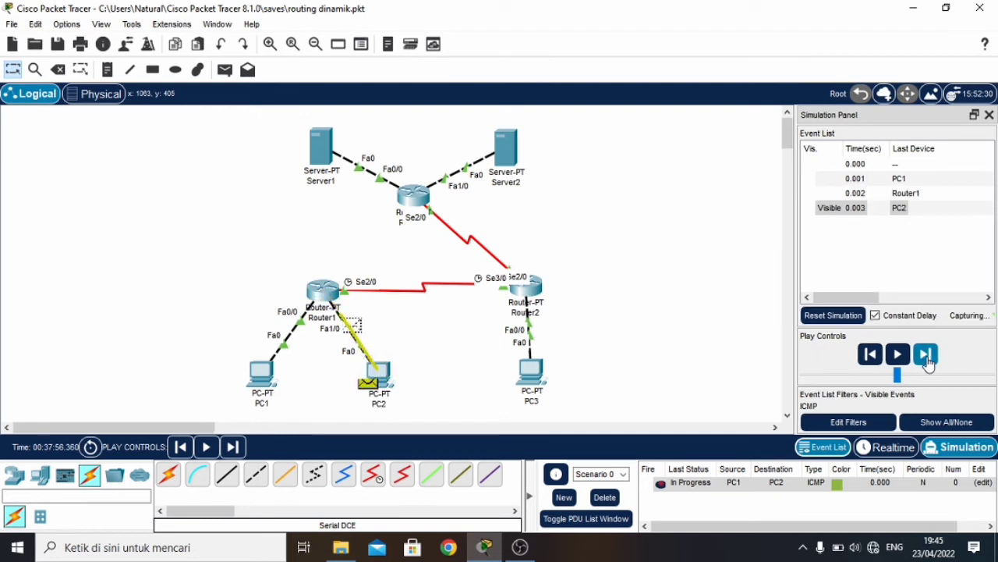
click(925, 356)
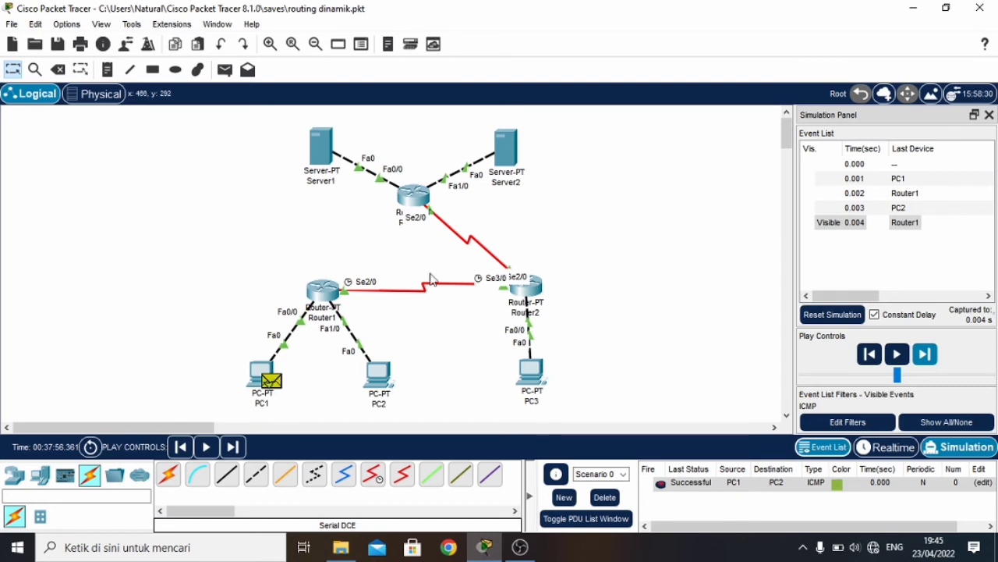
Step: Delete the current PDU scenario and add a simple PDU from PC1 to PC3
click(604, 497)
click(224, 70)
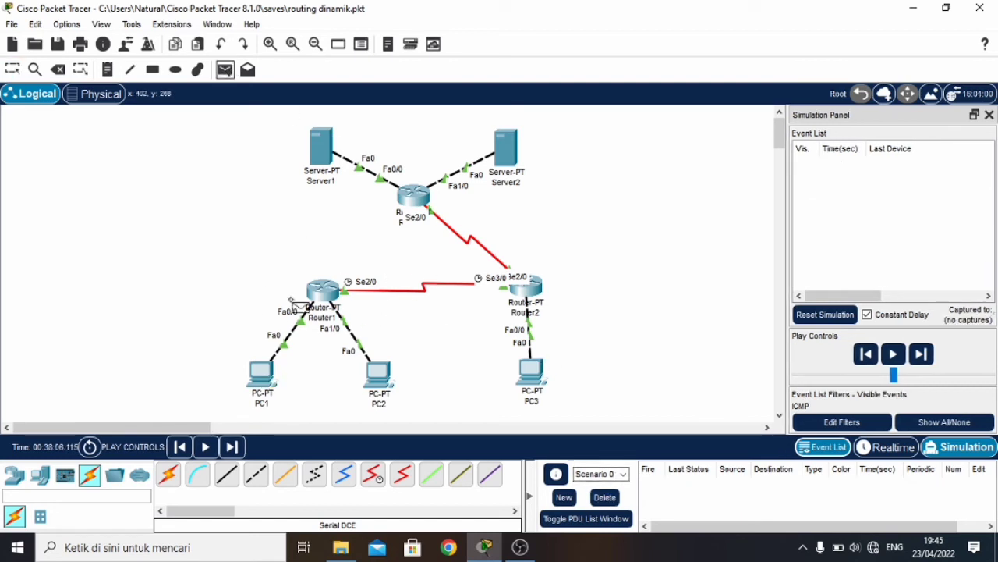
click(265, 380)
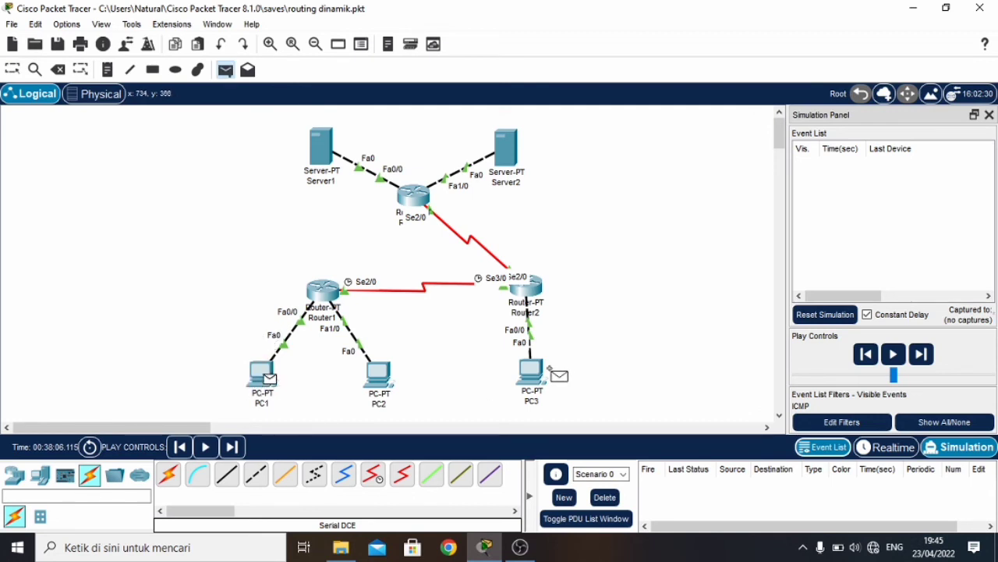
click(530, 369)
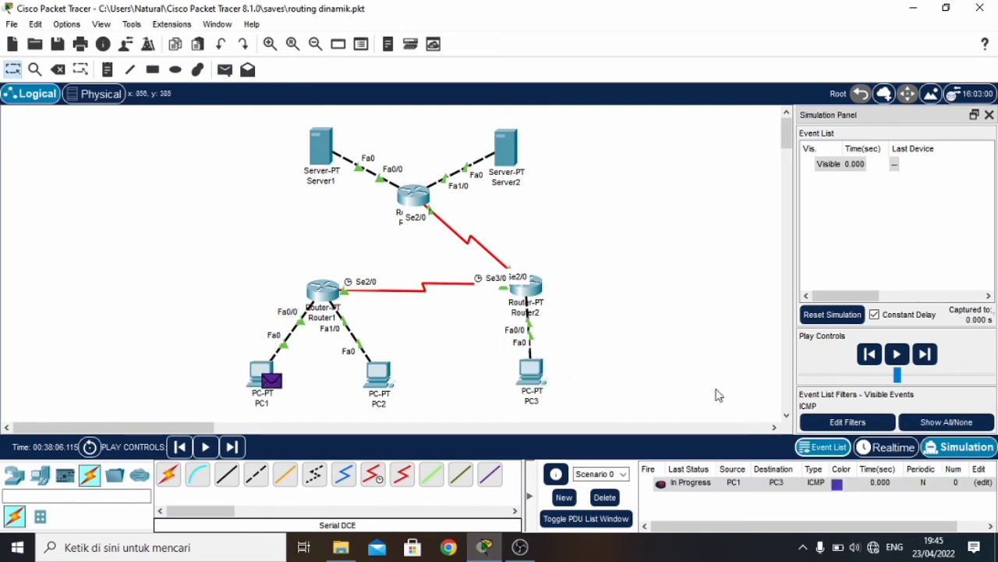
Step: Advance the PC1-to-PC3 simulation event by event until the reply reaches PC1
click(930, 356)
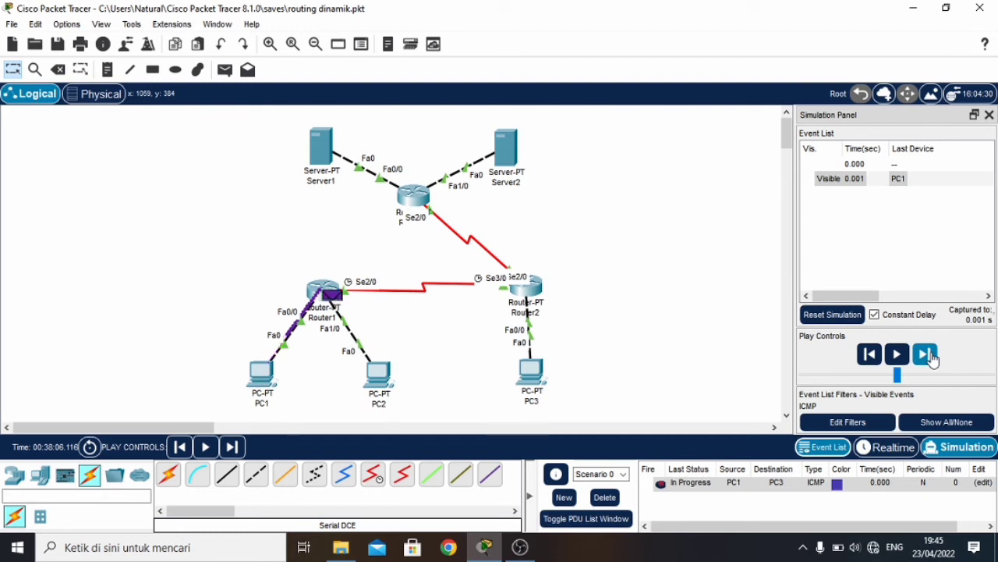
click(929, 355)
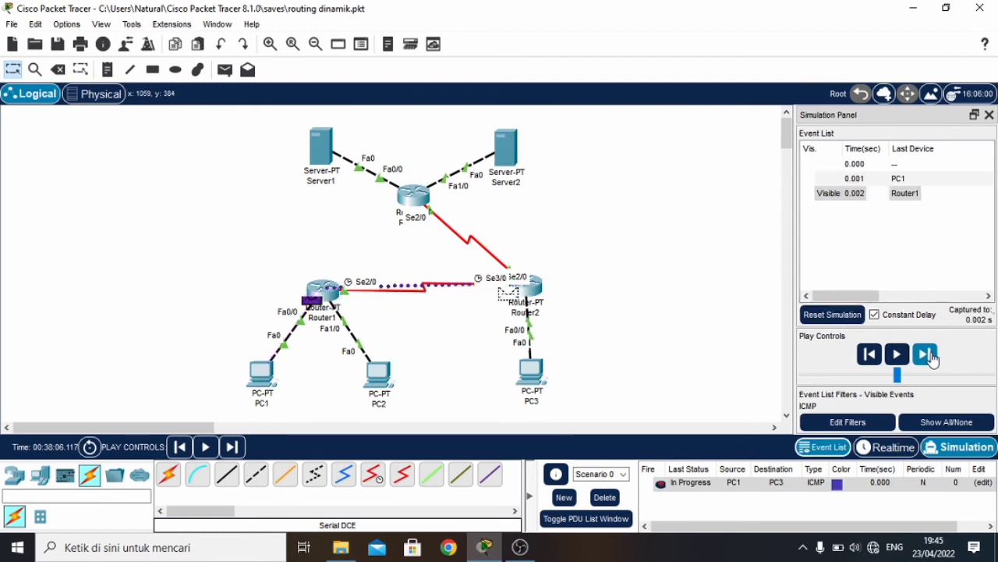
click(930, 356)
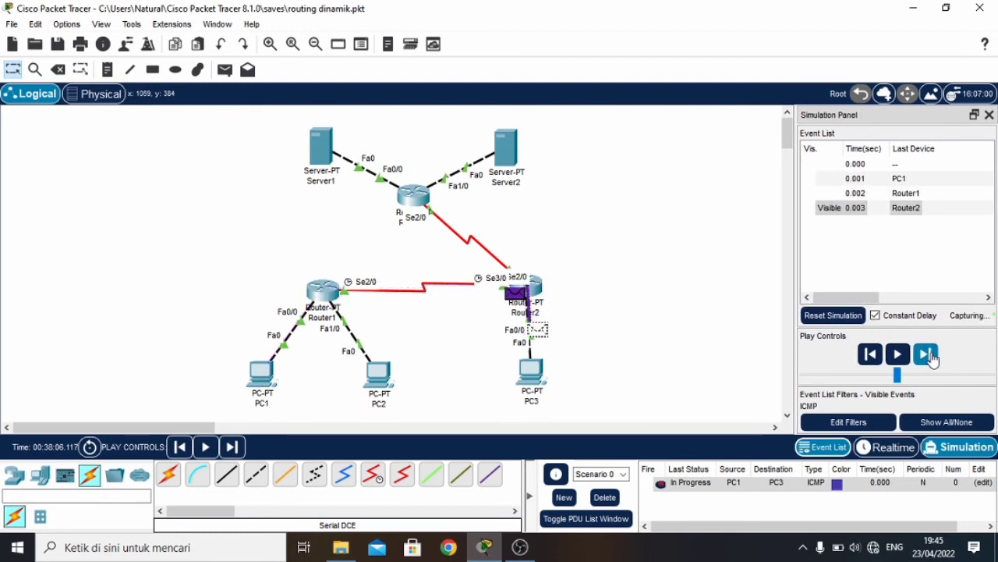
click(930, 356)
click(930, 355)
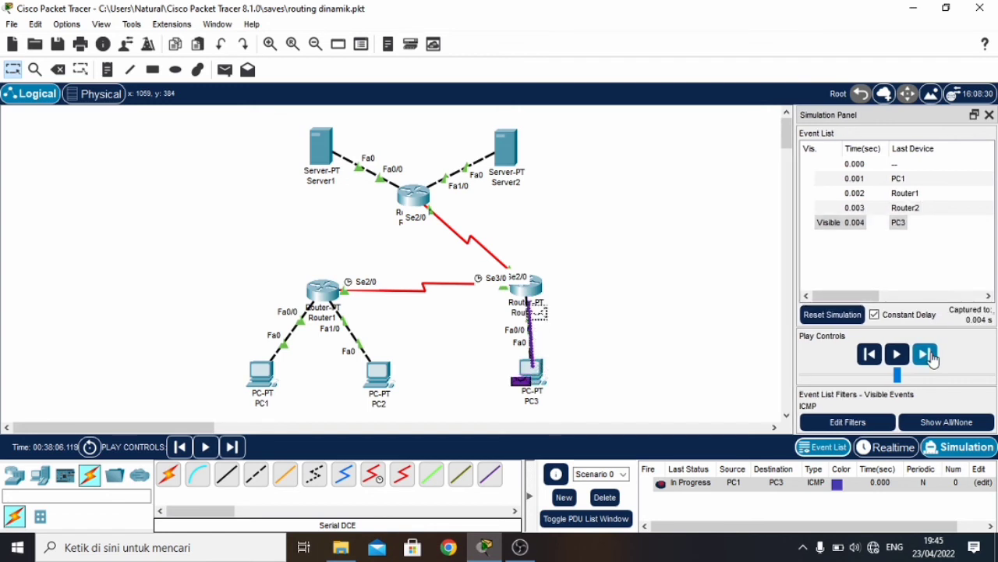
click(930, 355)
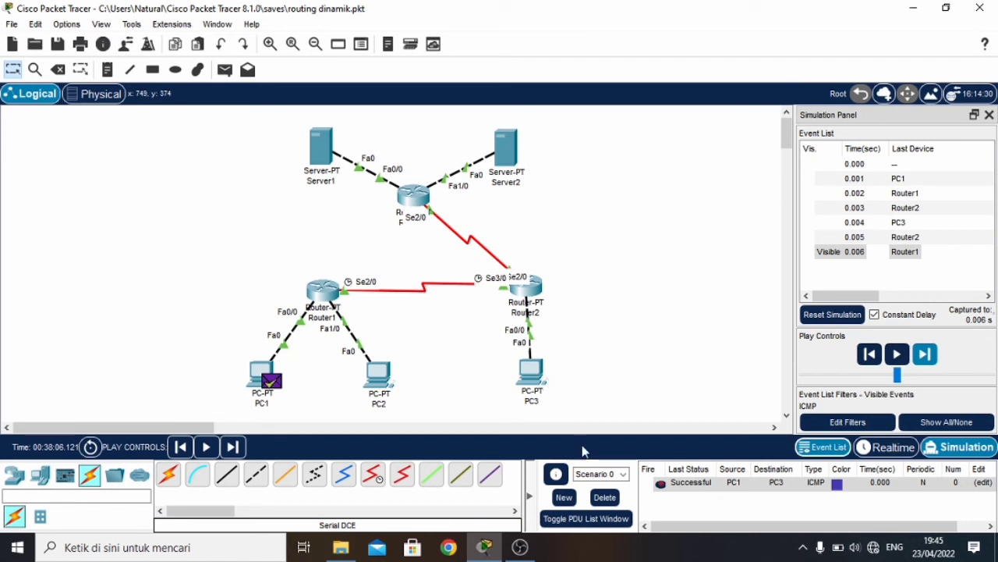
Step: Delete the PC1-to-PC3 scenario and add a simple PDU from PC1 to Server1
click(605, 497)
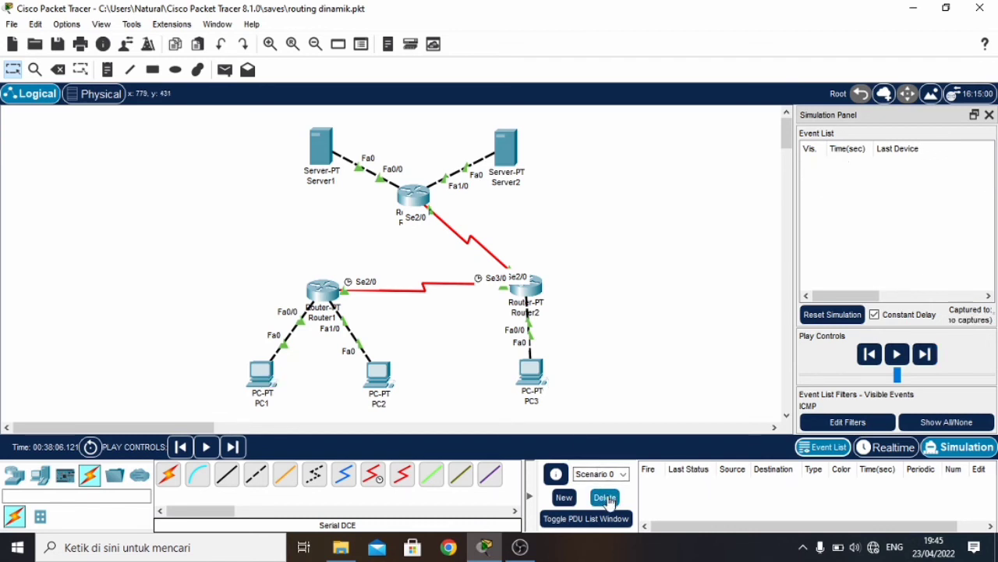
click(225, 70)
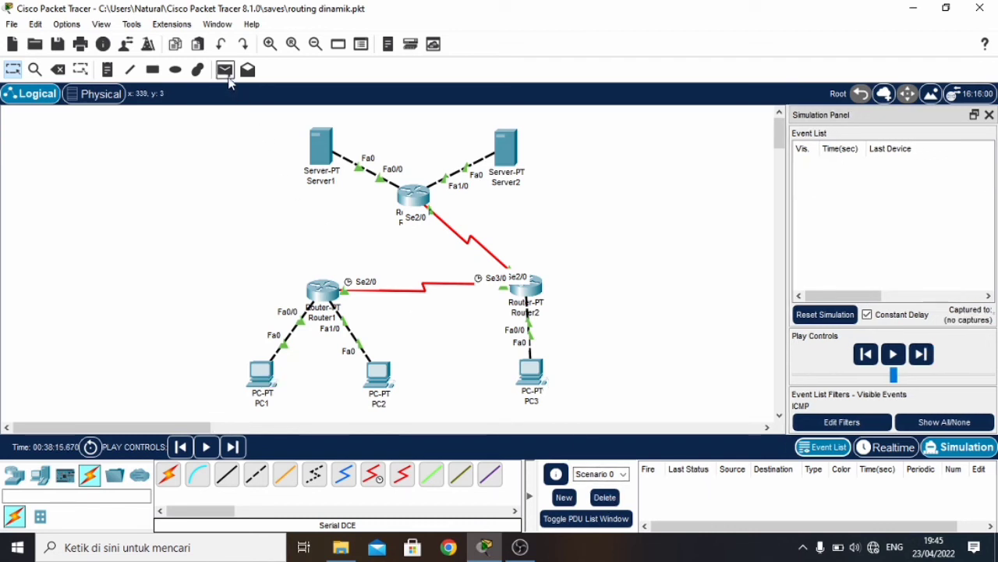
click(268, 377)
click(325, 159)
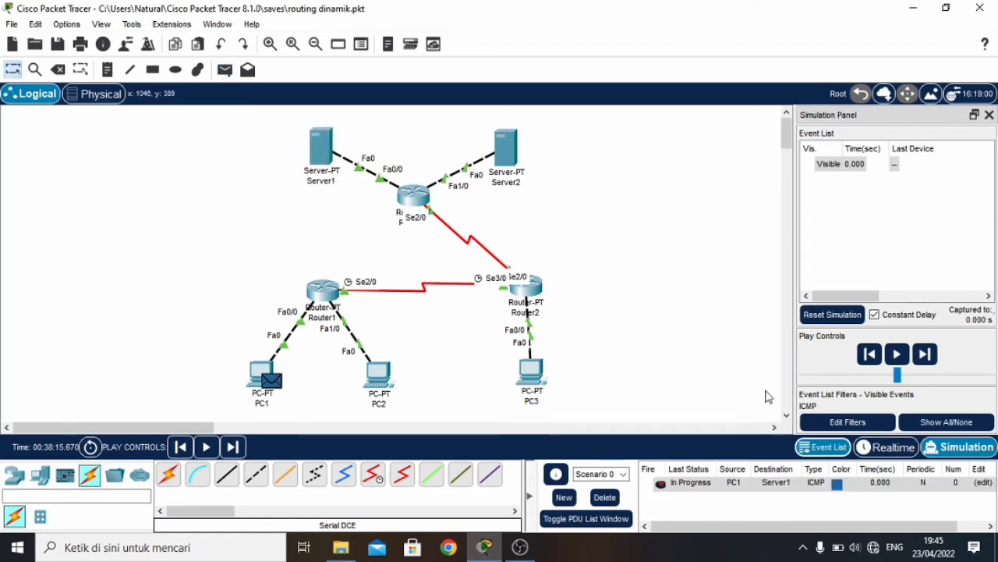
Step: Advance the PC1-to-Server1 simulation event by event until the reply reaches PC1
click(926, 355)
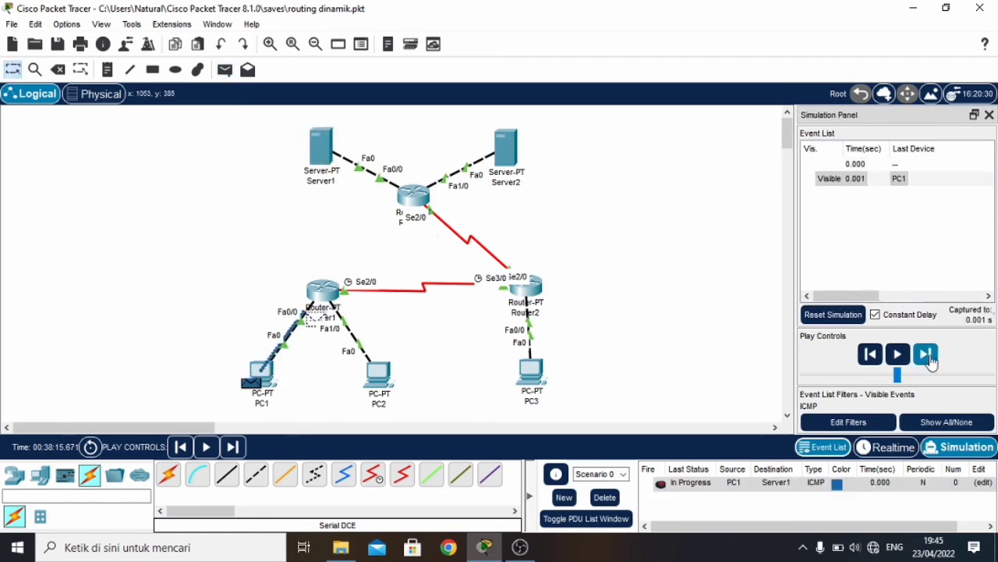
click(928, 355)
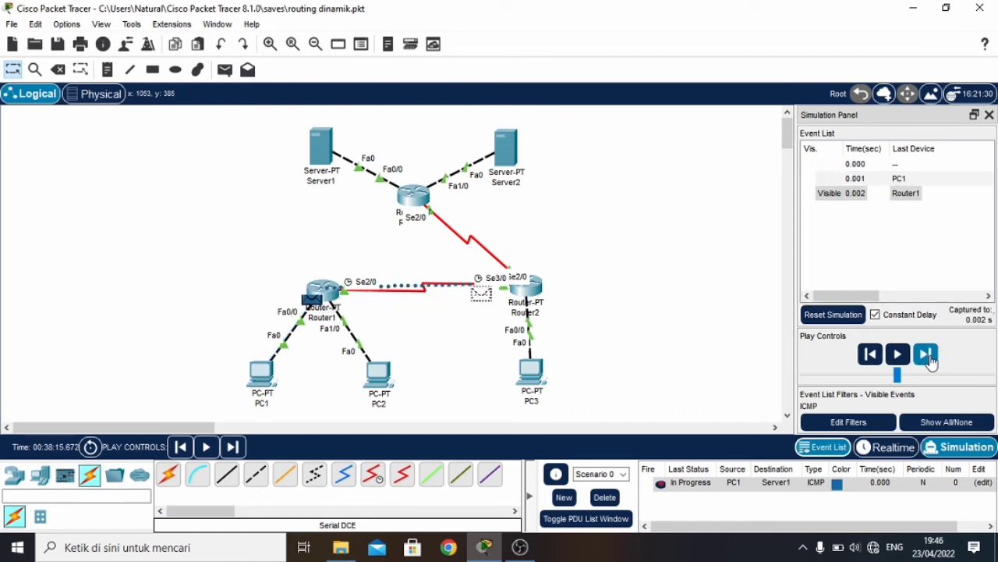
click(928, 355)
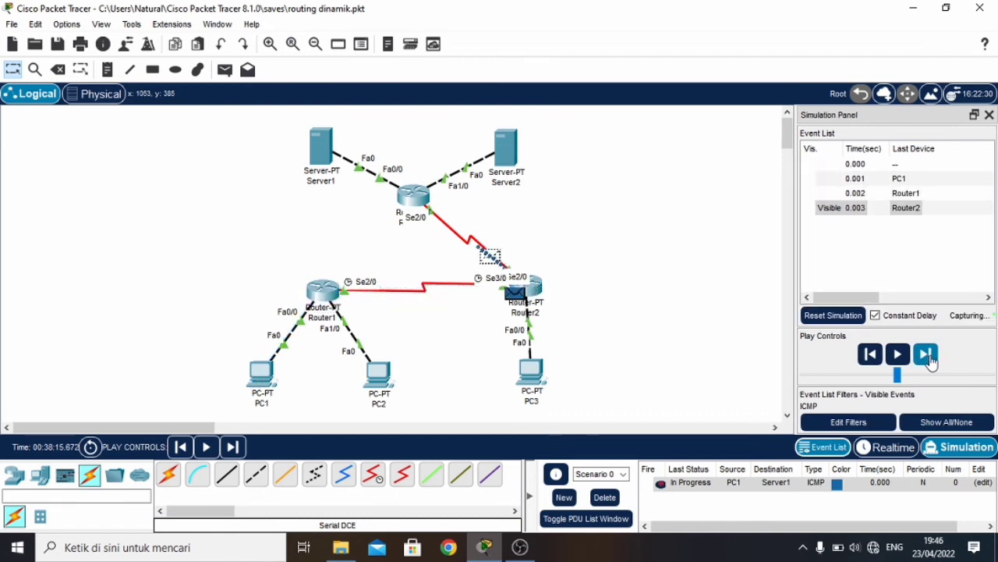
click(928, 356)
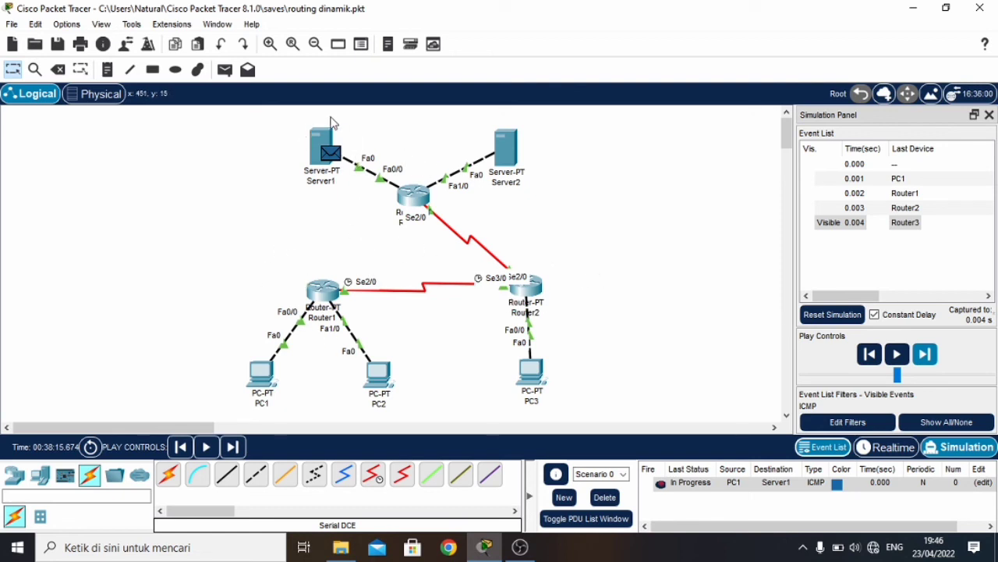
click(925, 355)
click(926, 355)
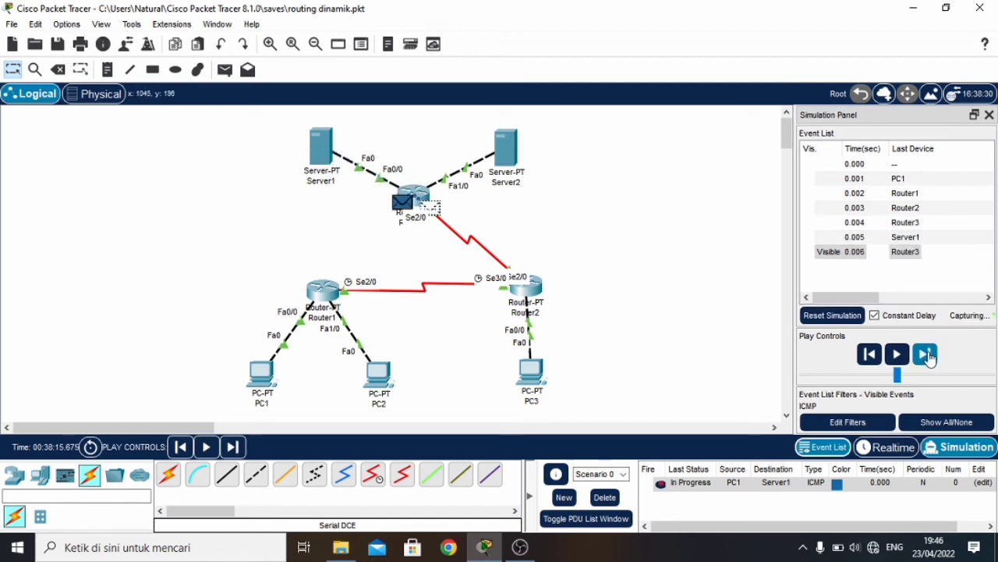
click(925, 355)
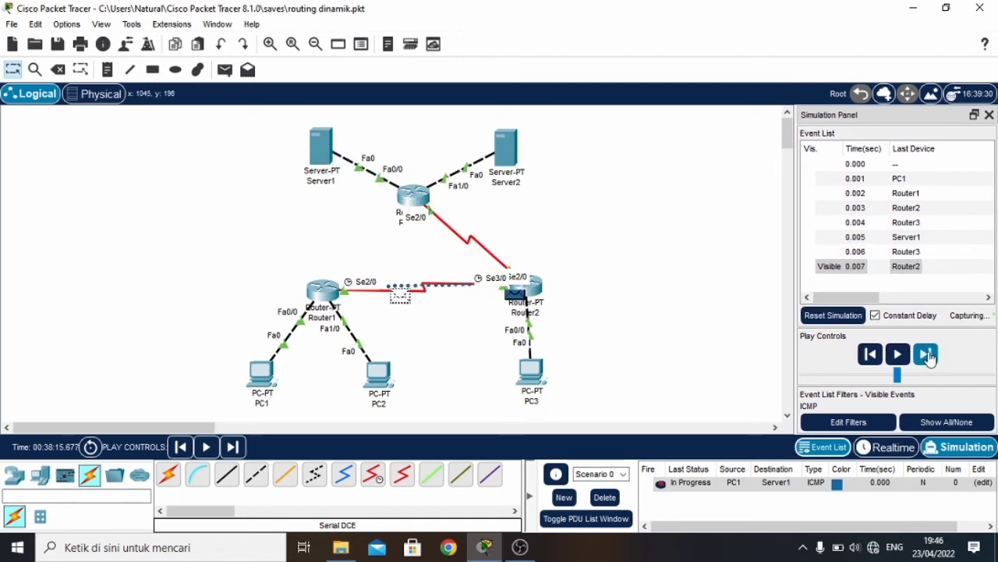
click(925, 355)
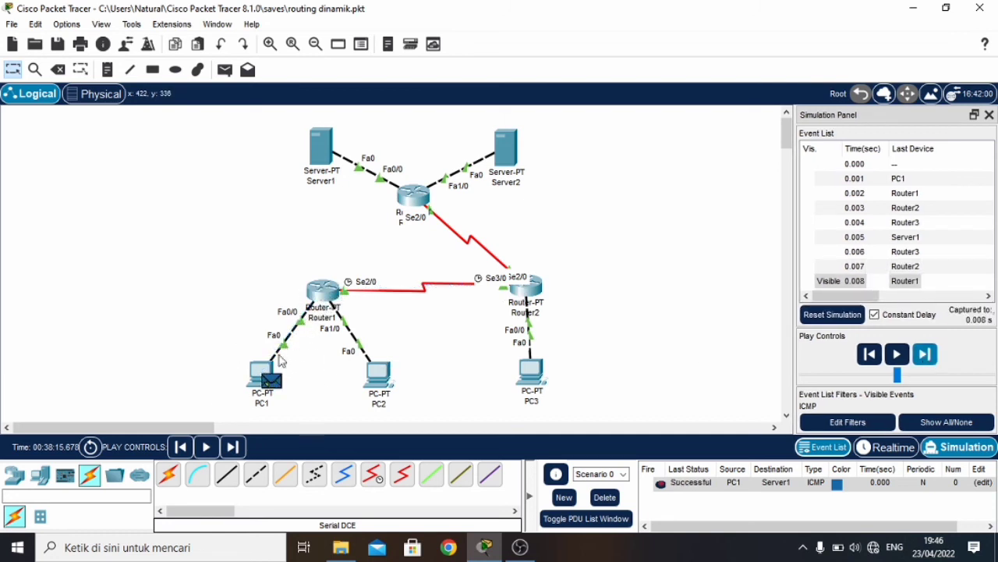
Step: Delete the PC1-to-Server1 scenario and add a simple PDU from PC1 to Server2
click(606, 501)
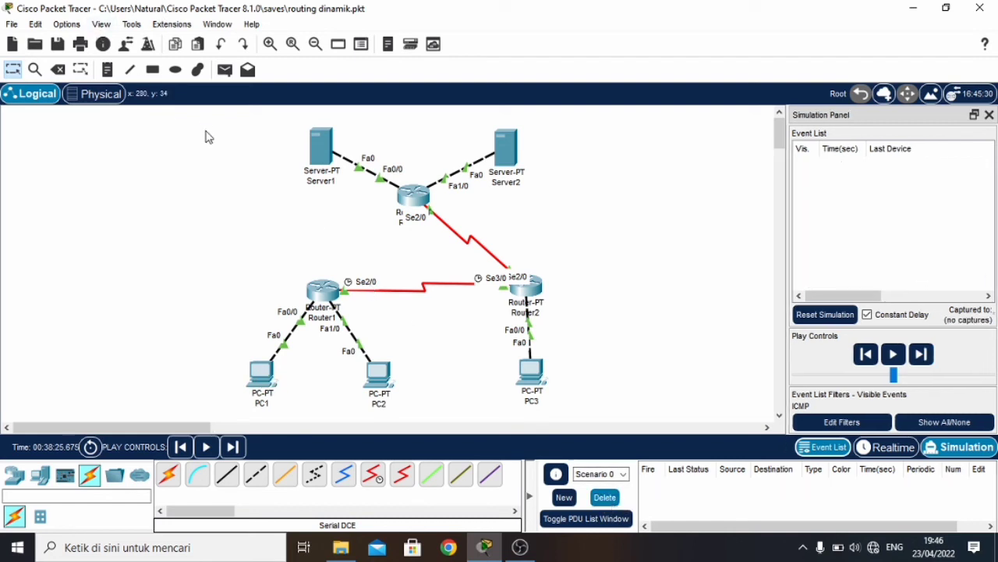
click(225, 69)
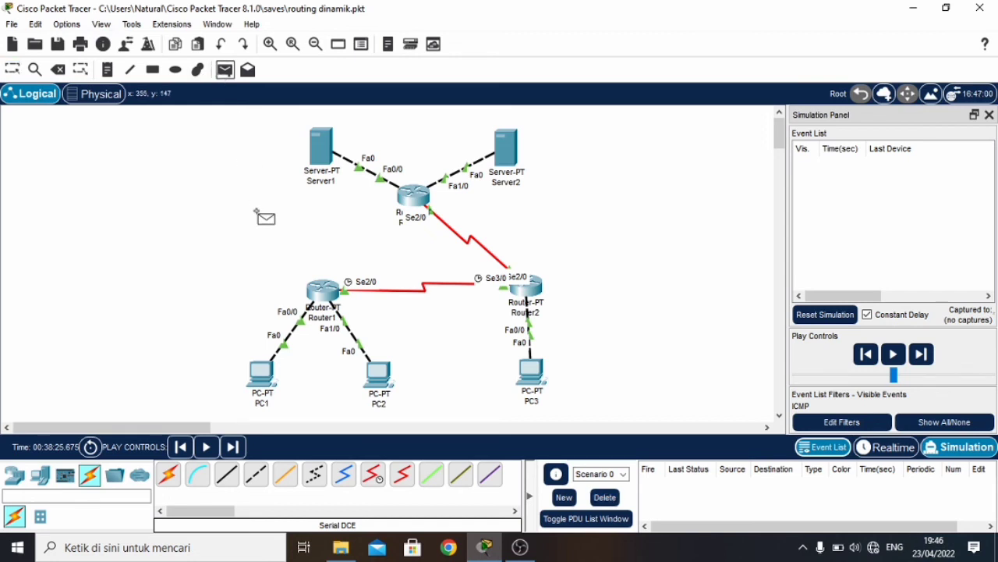
click(265, 377)
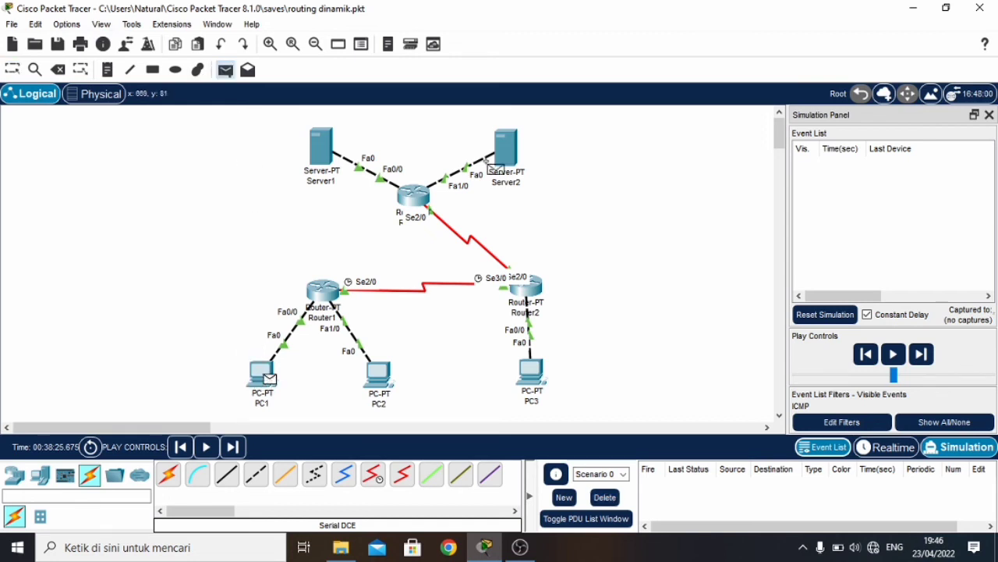
click(500, 159)
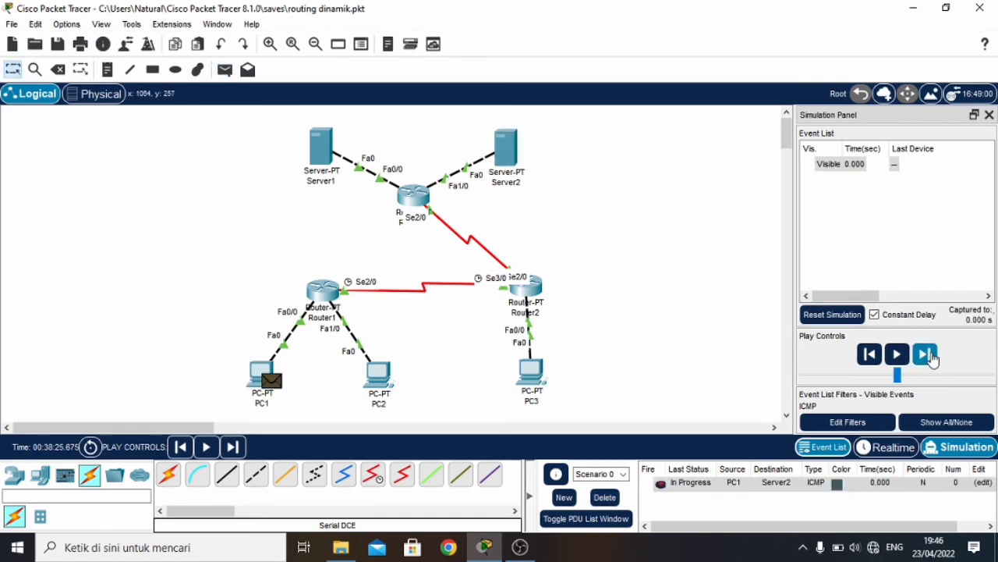
Step: Advance the PC1-to-Server2 simulation event by event until the reply reaches PC1
click(928, 356)
click(933, 358)
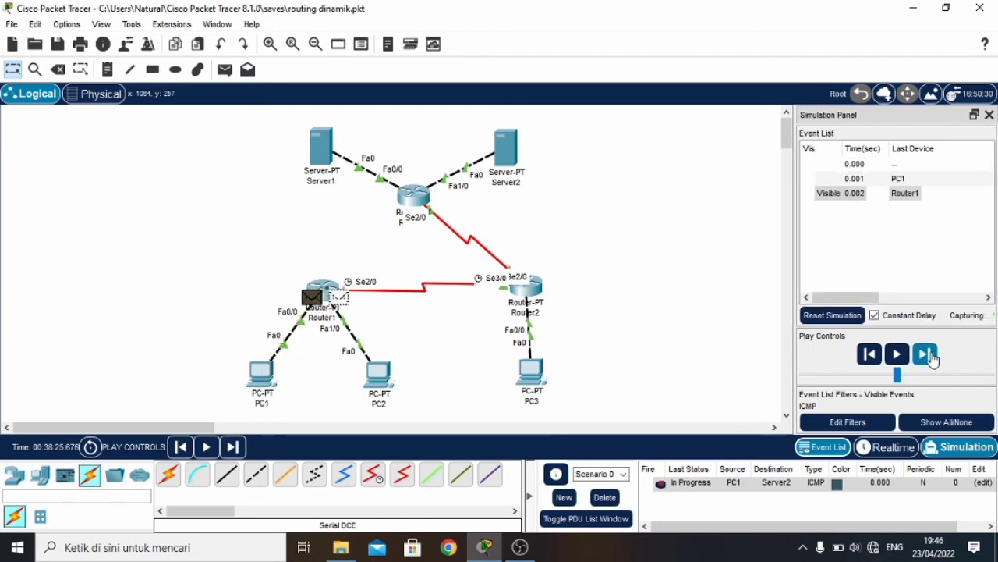
click(933, 357)
click(933, 357)
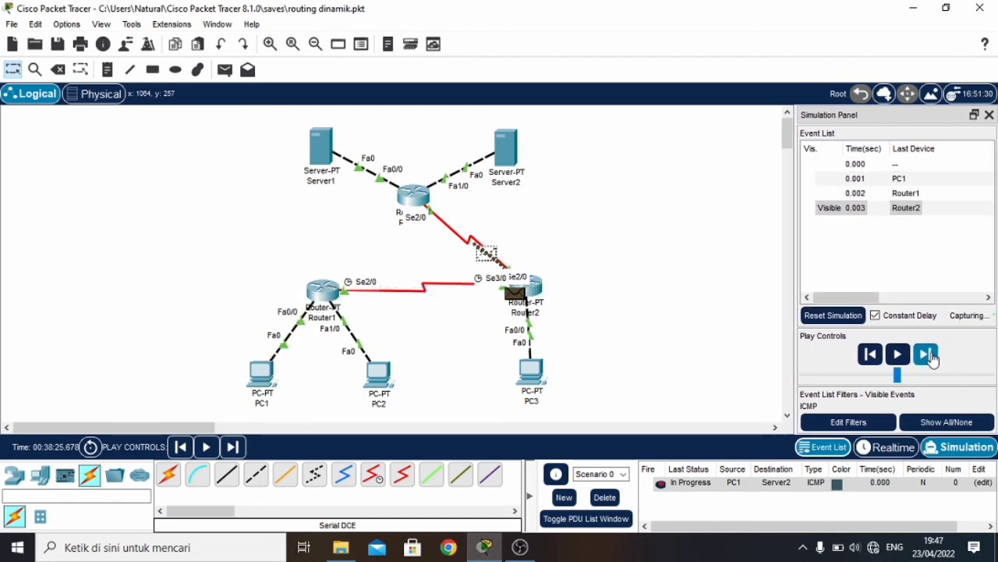
click(933, 358)
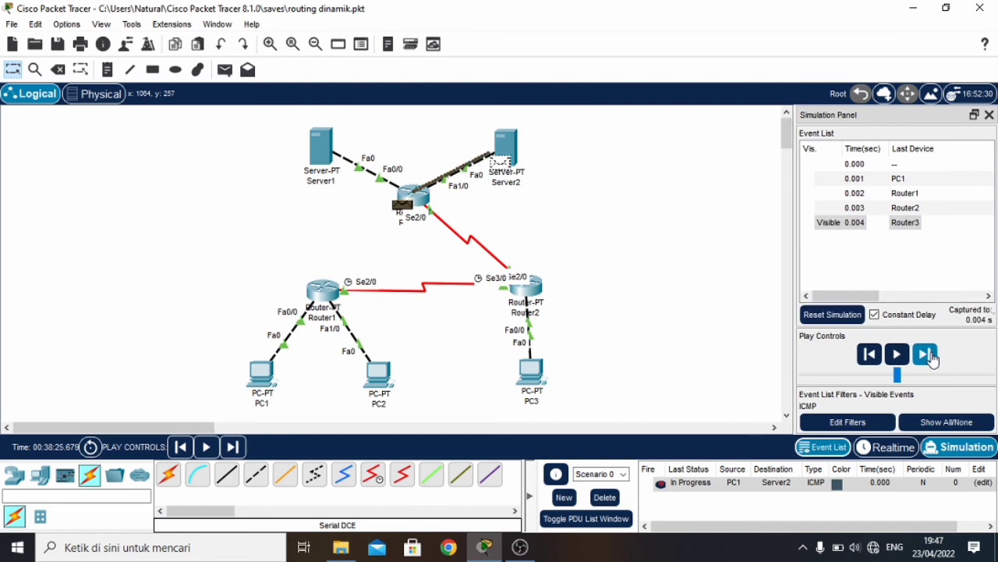
click(933, 357)
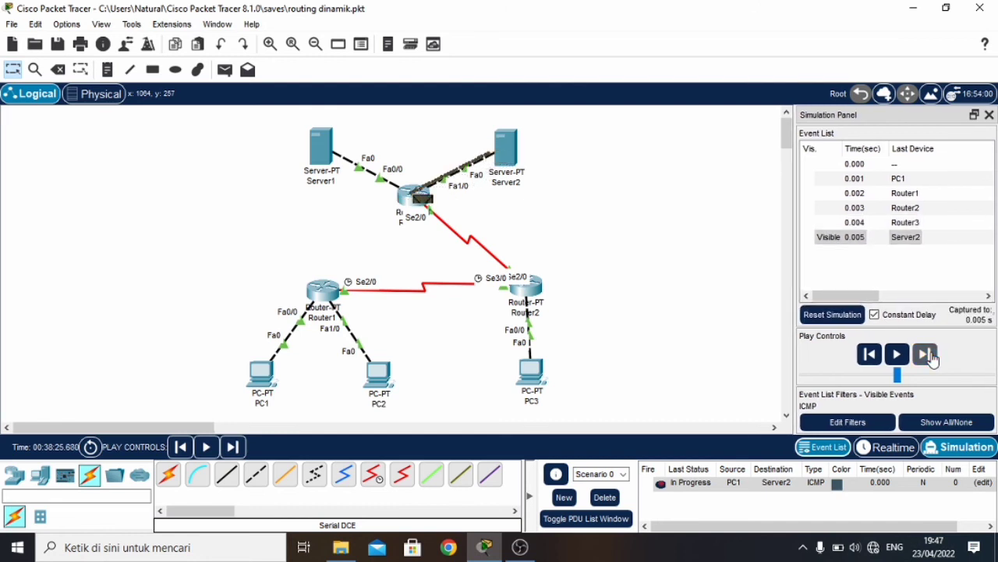
click(933, 357)
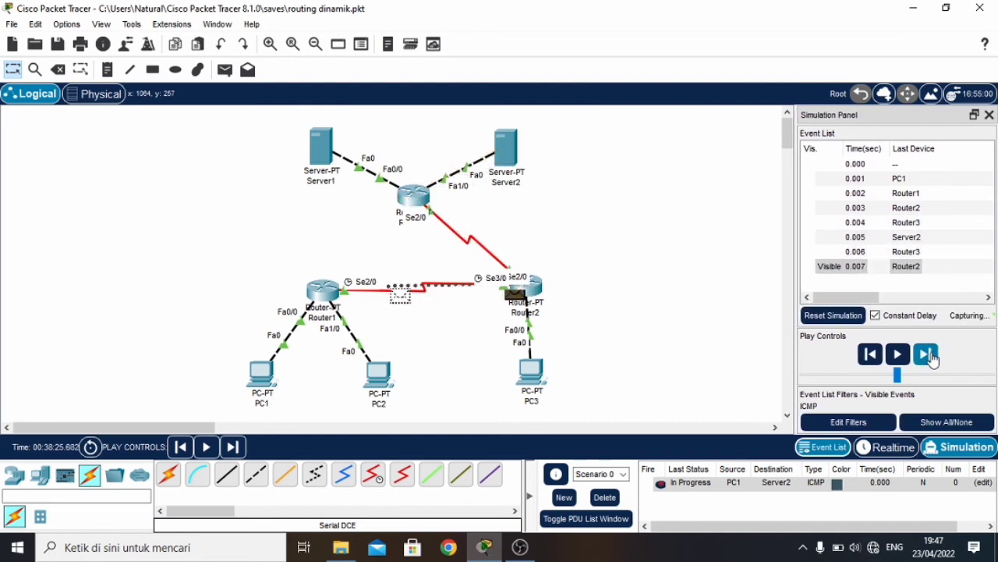
click(933, 357)
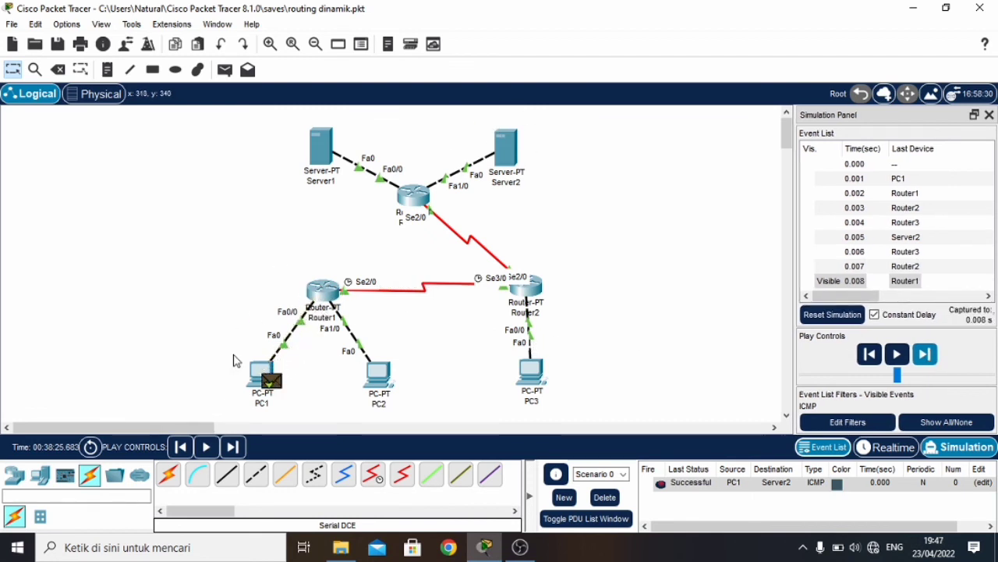
Step: Delete the PC1-to-Server2 scenario and add a simple PDU from PC3 to PC1
click(605, 496)
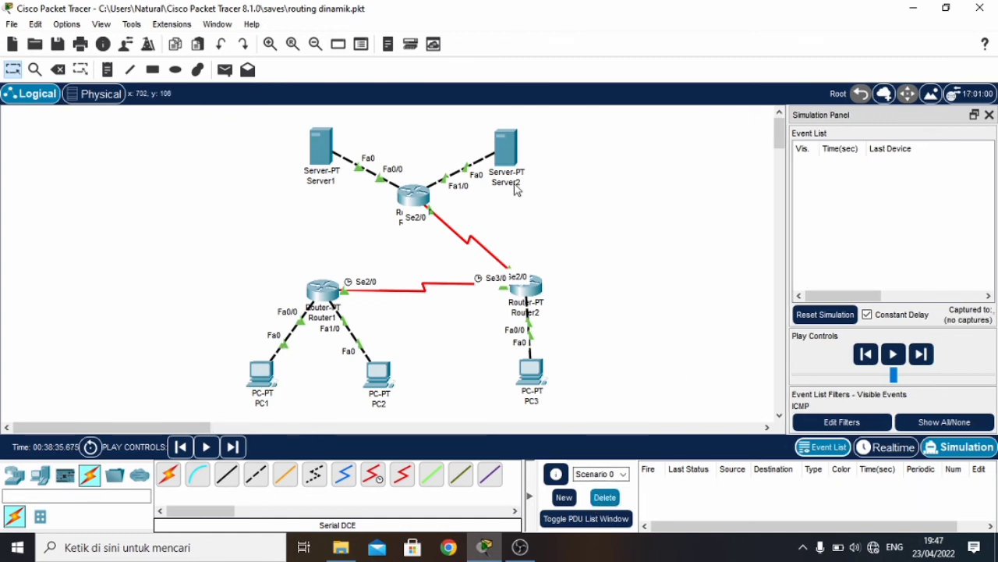
click(225, 69)
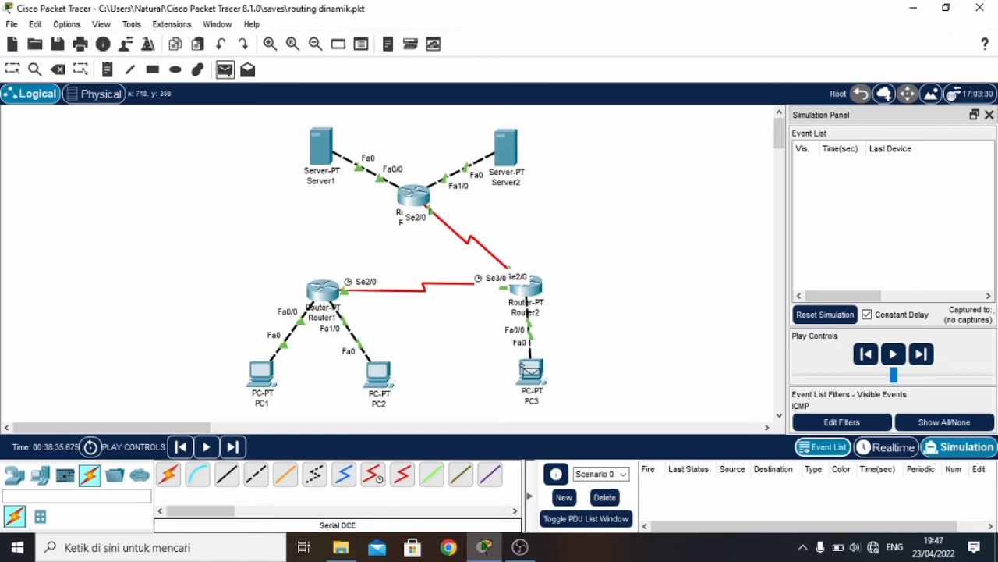
click(529, 370)
click(268, 378)
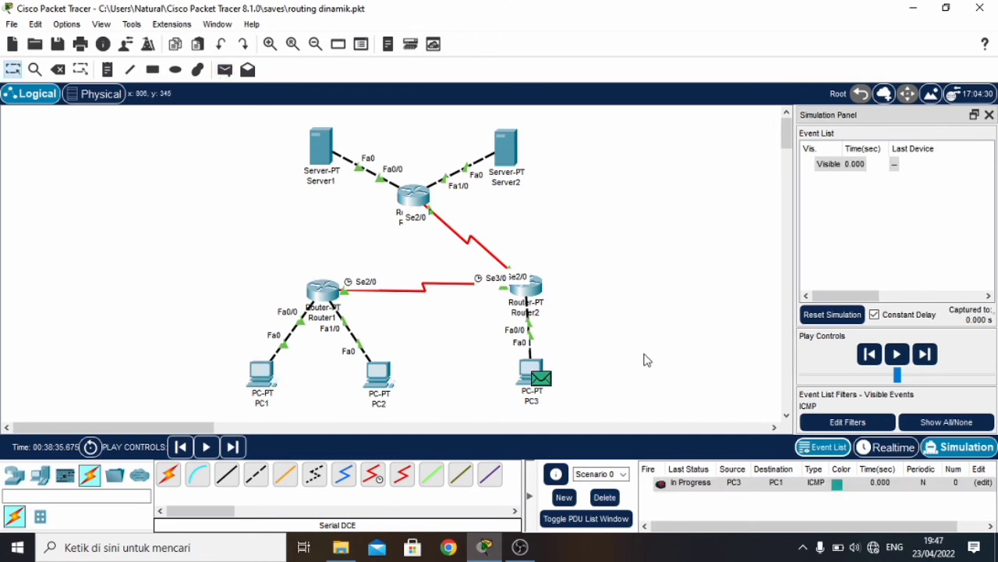
Step: Advance the PC3-to-PC1 simulation event by event until the reply reaches PC3
click(926, 355)
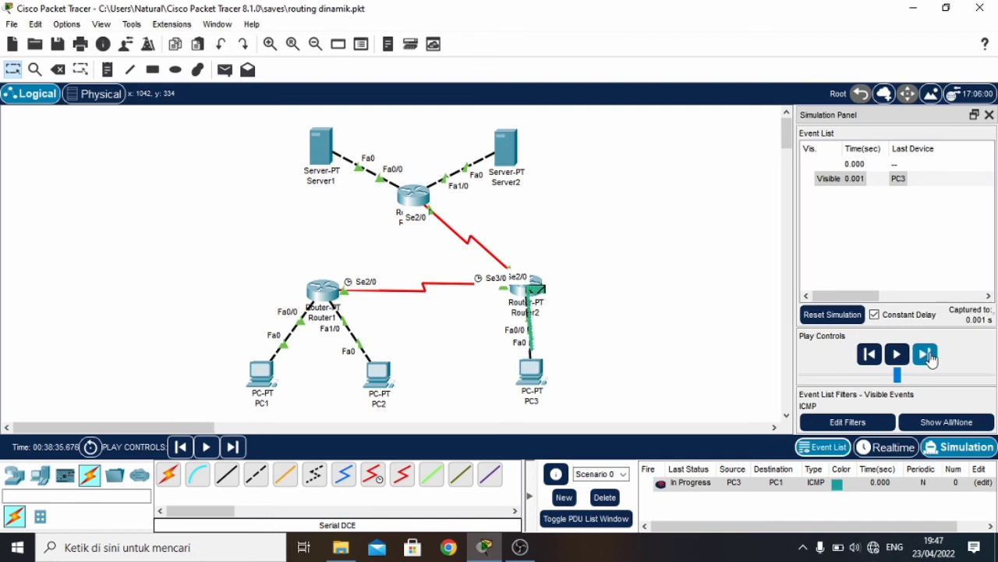
click(926, 355)
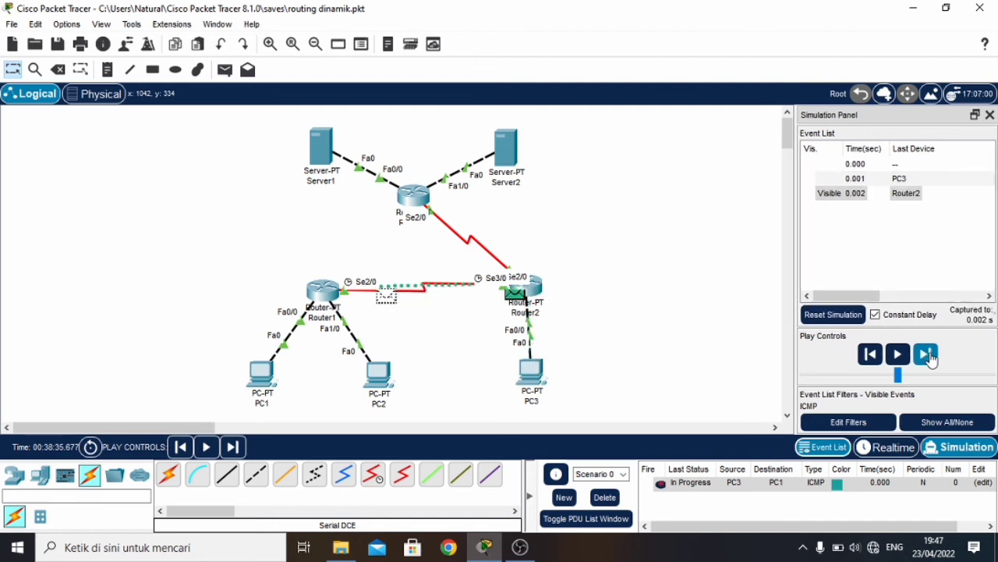
click(926, 355)
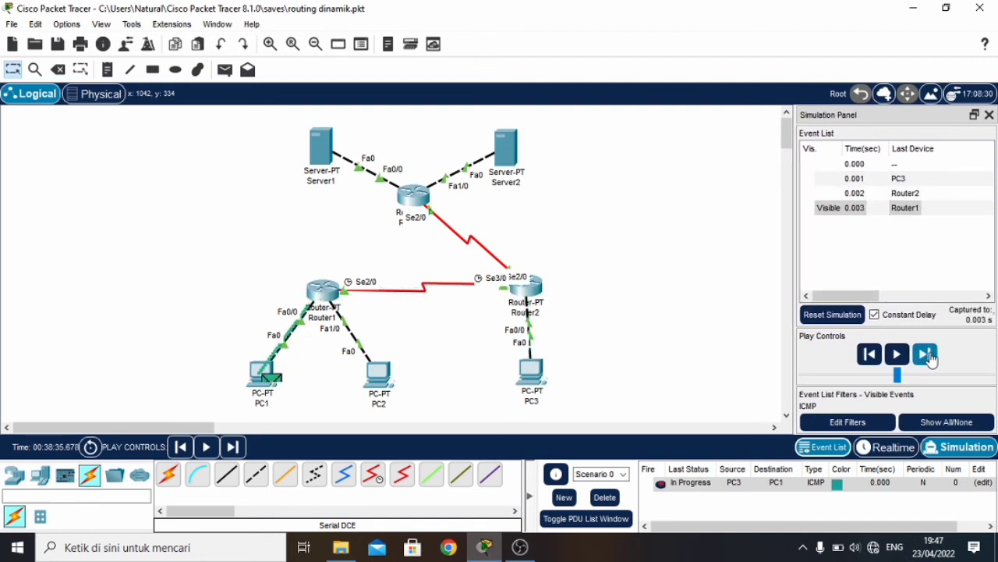
click(926, 355)
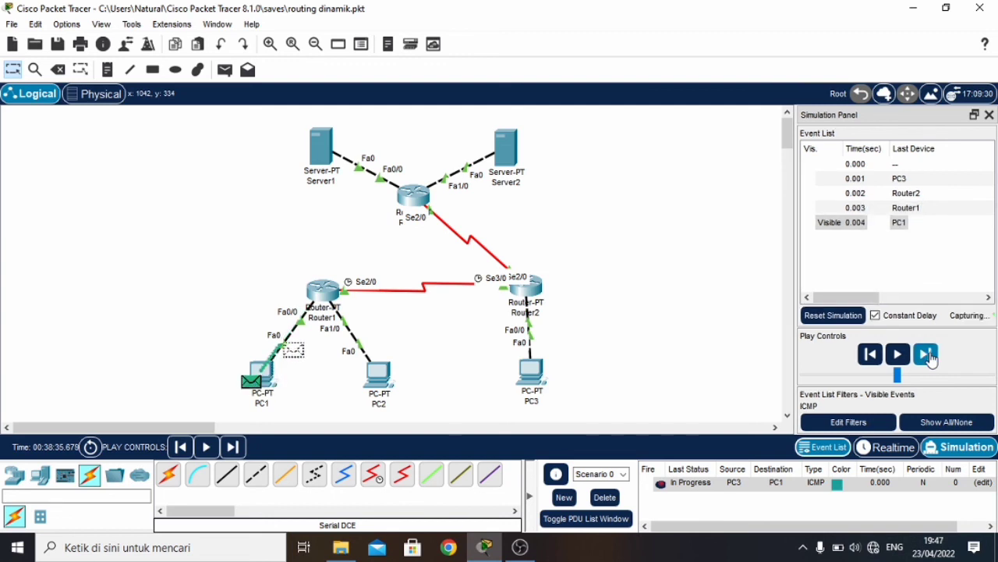
click(926, 355)
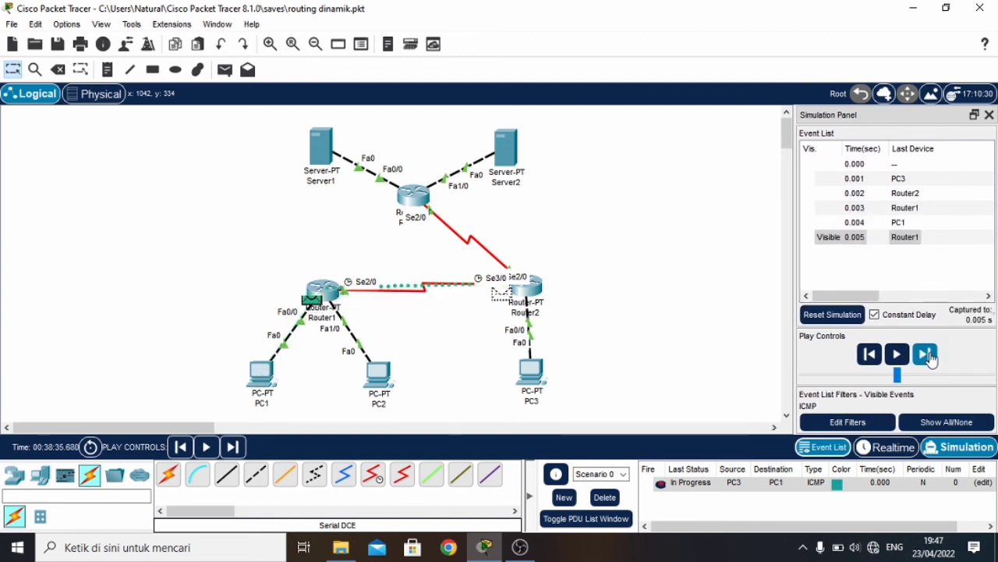
click(926, 355)
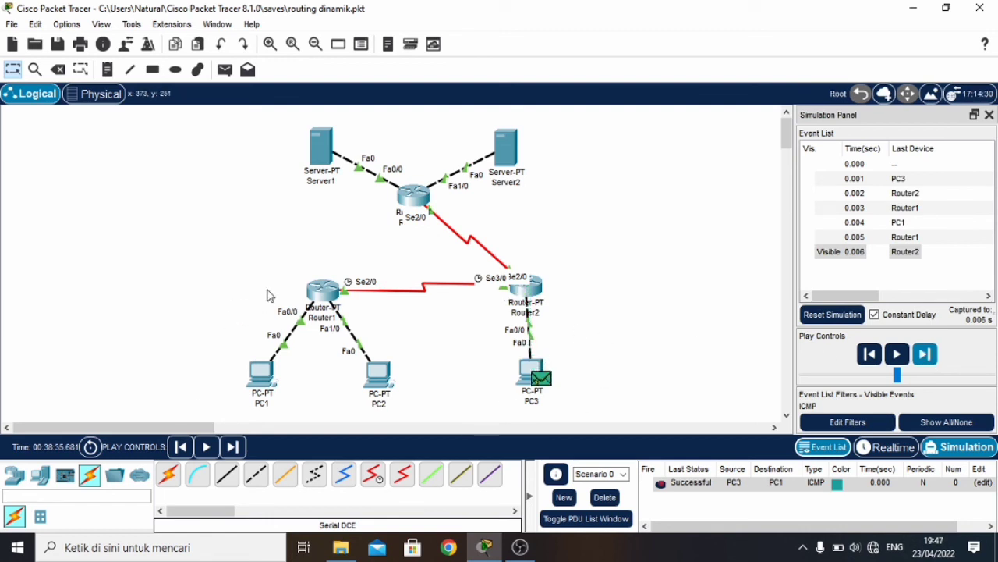
Step: Delete the PC3-to-PC1 scenario and add a simple PDU from PC3 to PC2
click(604, 497)
click(225, 70)
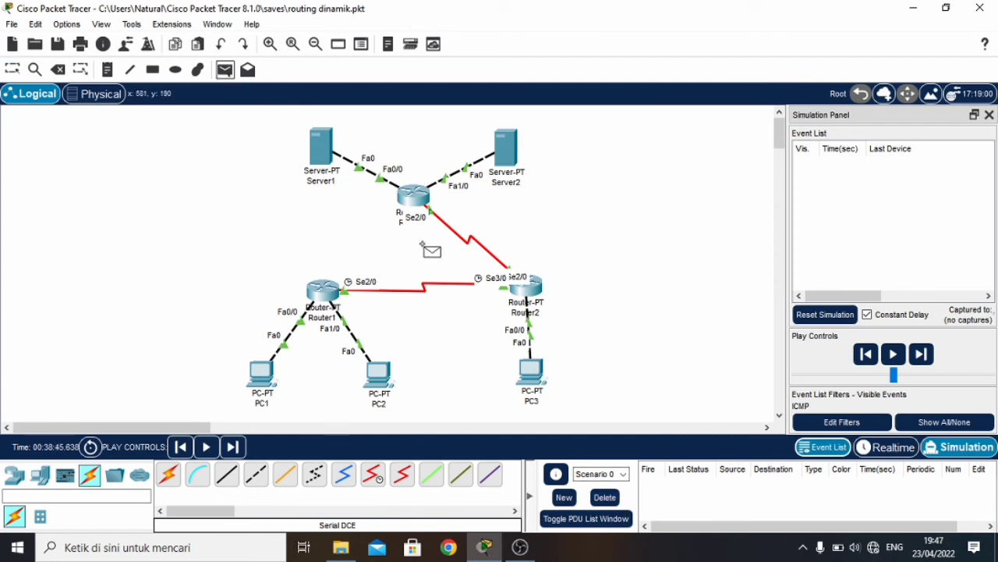
click(536, 374)
click(379, 373)
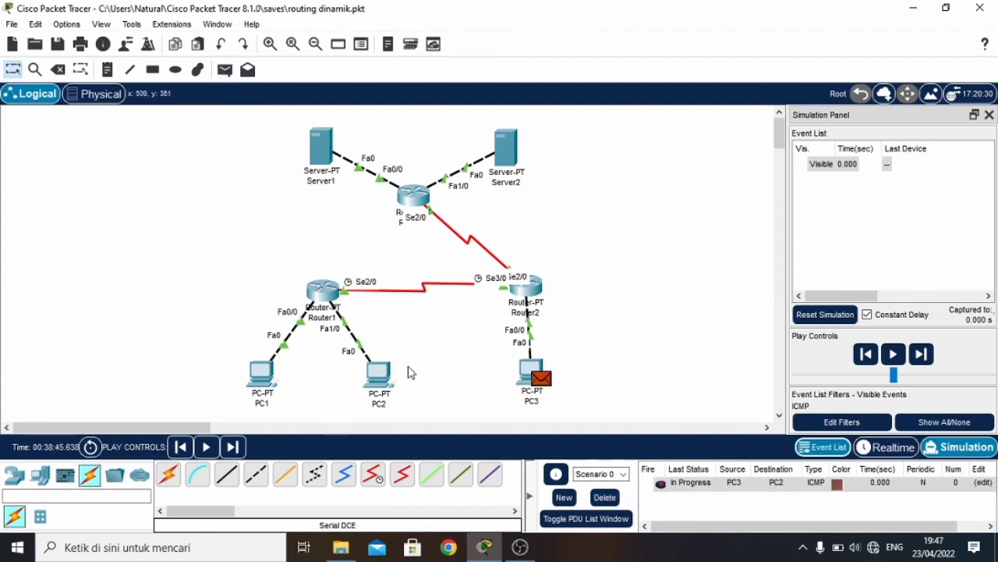
Step: Advance the PC3-to-PC2 simulation event by event until the reply reaches PC3
click(925, 356)
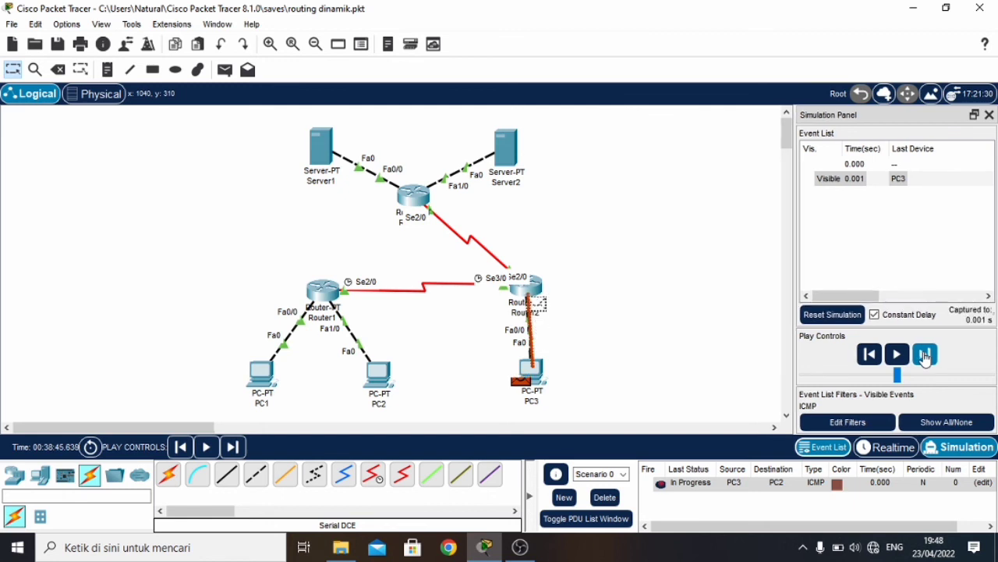
click(925, 356)
click(925, 356)
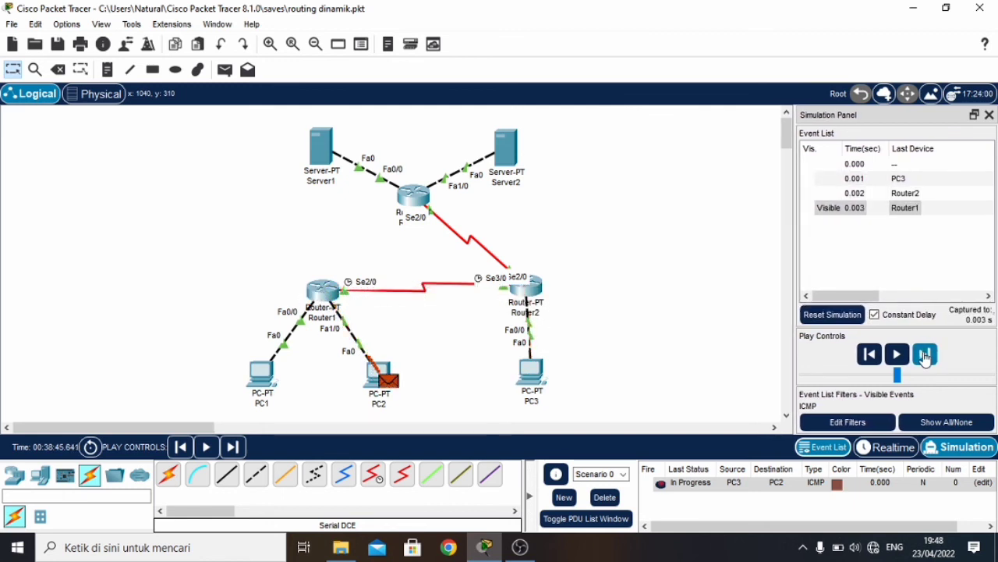
click(926, 357)
click(925, 357)
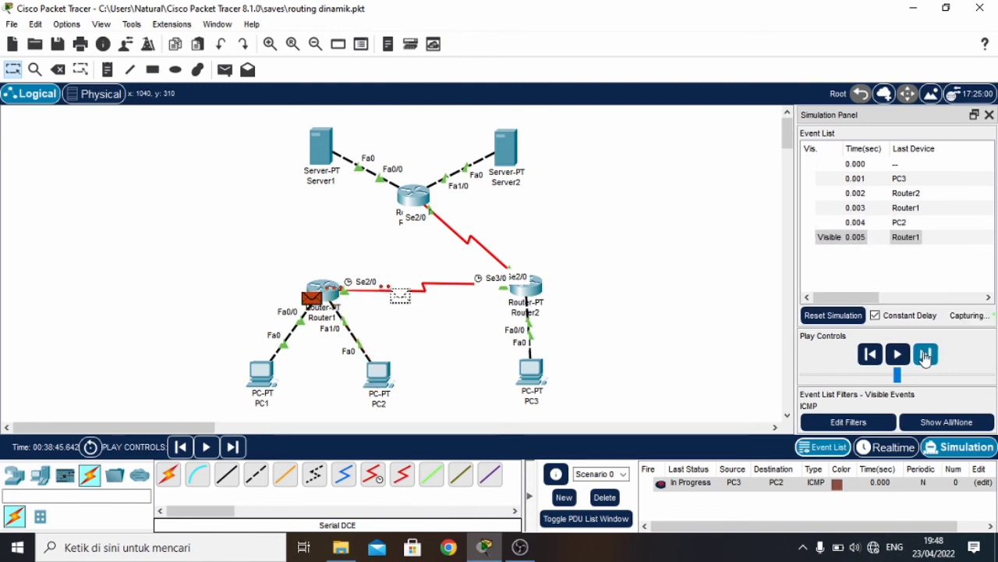
click(925, 356)
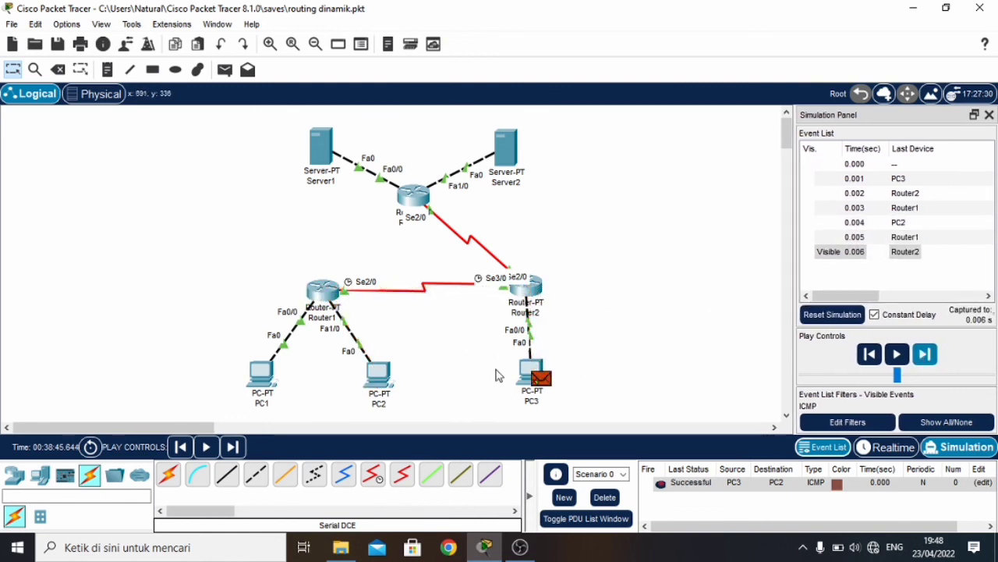
Step: Delete the PC3-to-PC2 scenario and add a simple PDU from PC3 to Server1
click(604, 496)
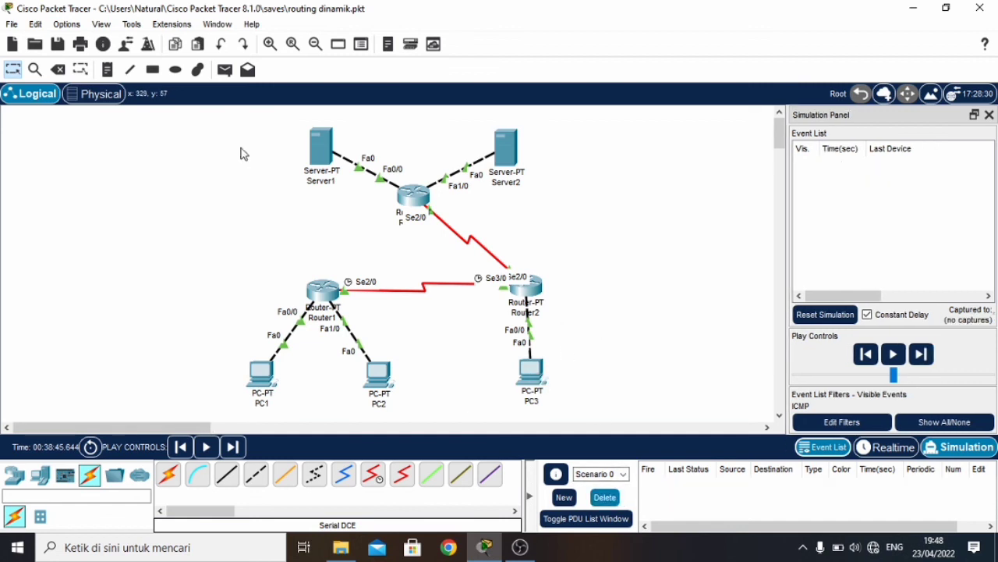
click(225, 69)
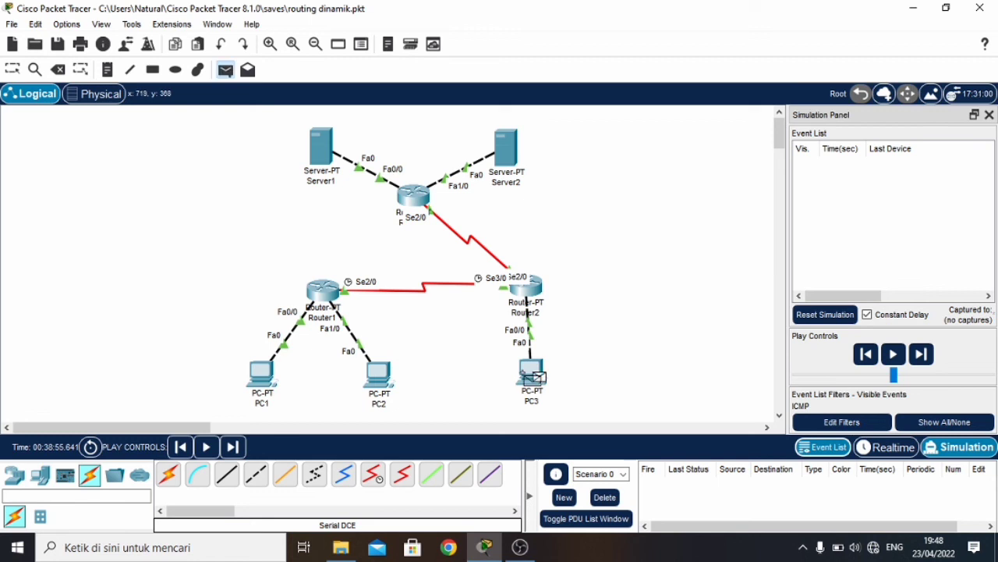
click(312, 150)
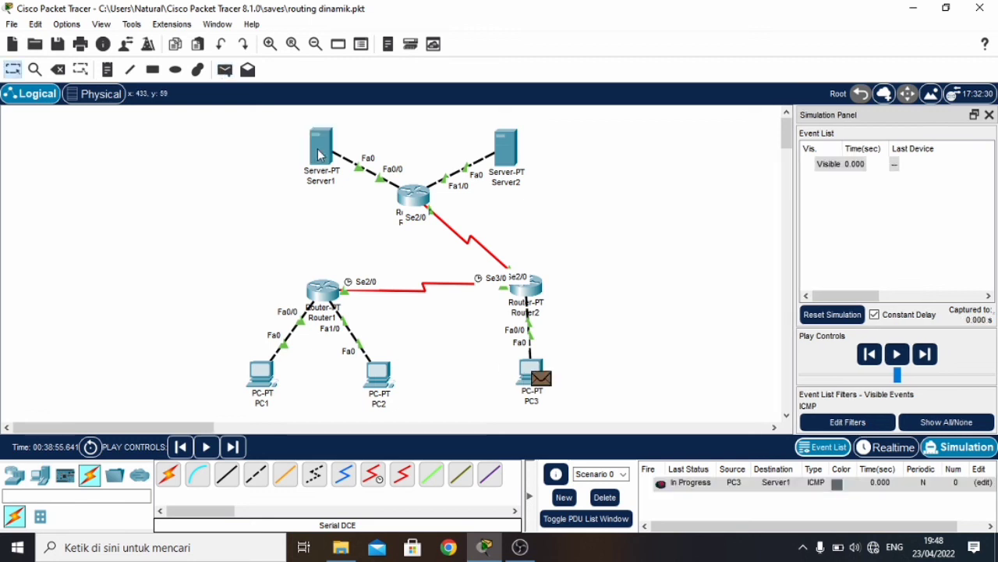
Step: Advance the PC3-to-Server1 simulation event by event until the reply reaches PC3
click(925, 355)
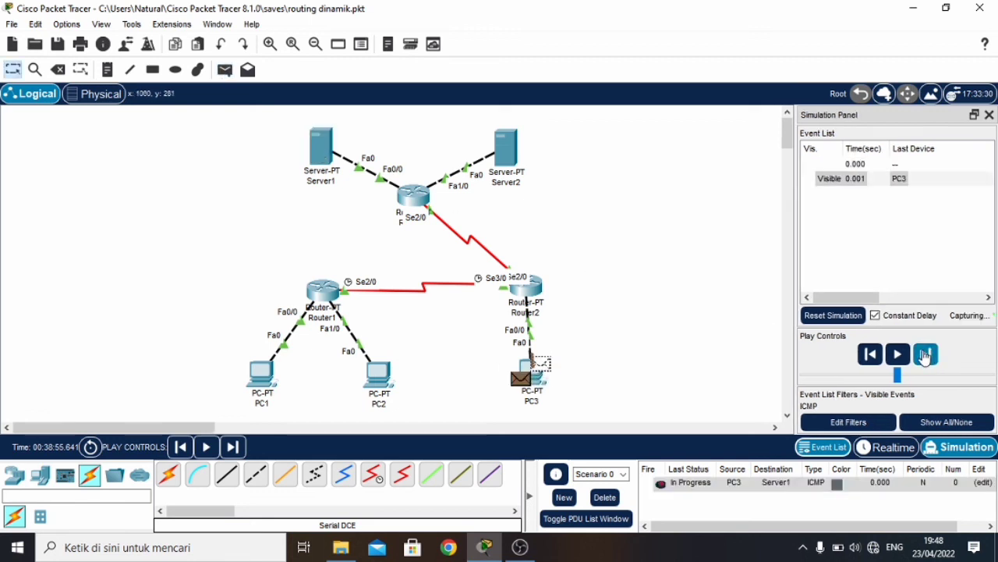
click(925, 355)
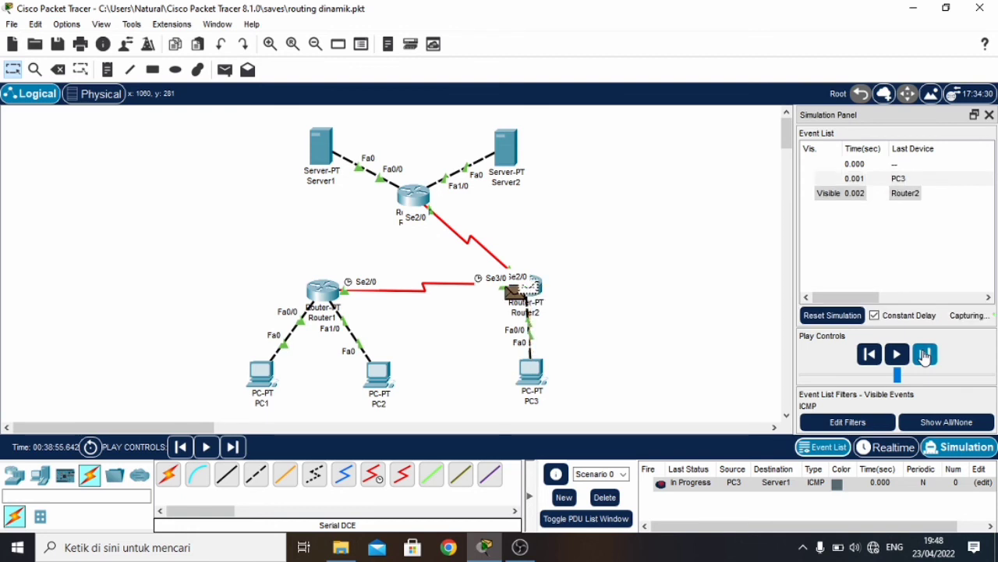
click(925, 355)
click(925, 355)
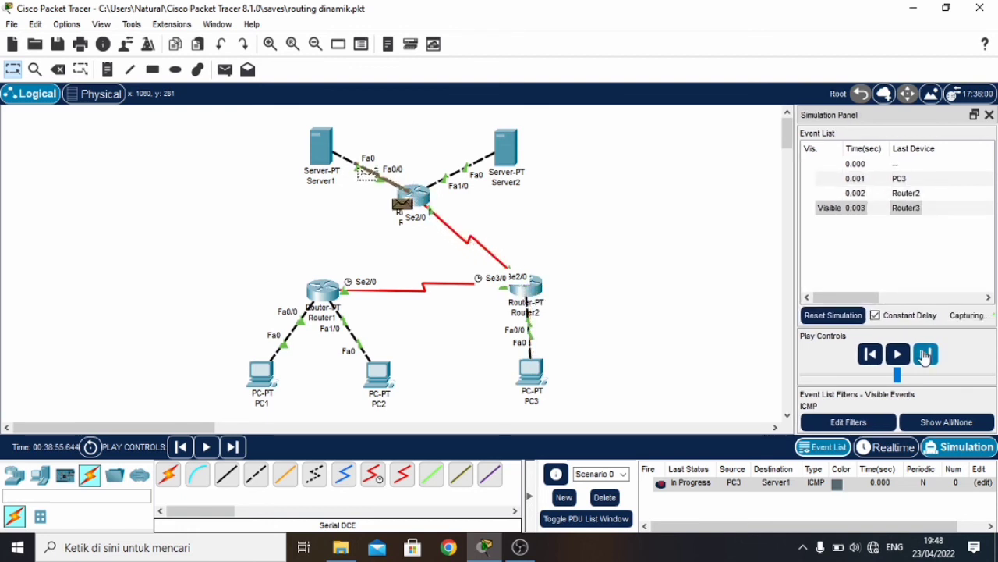
click(925, 355)
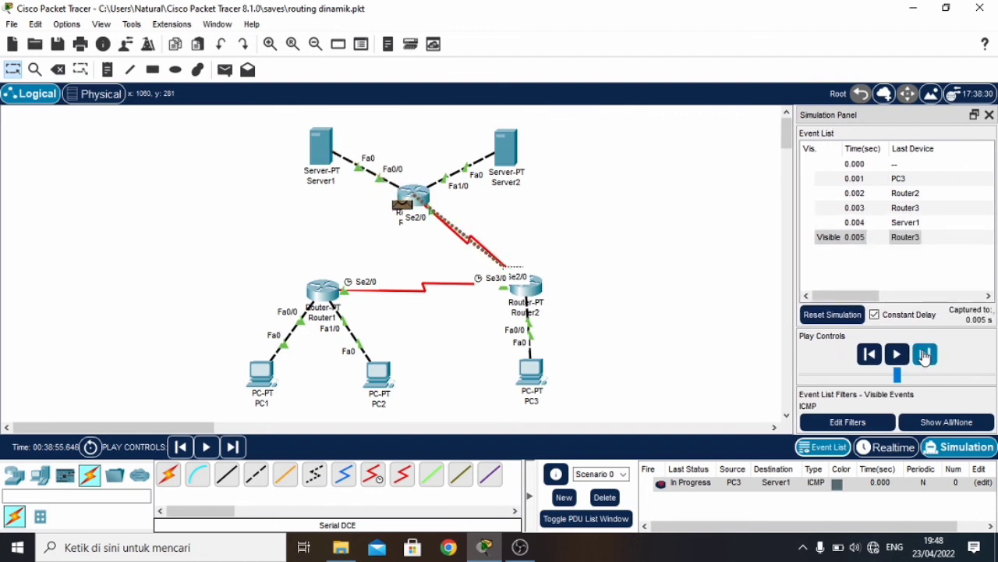
click(925, 355)
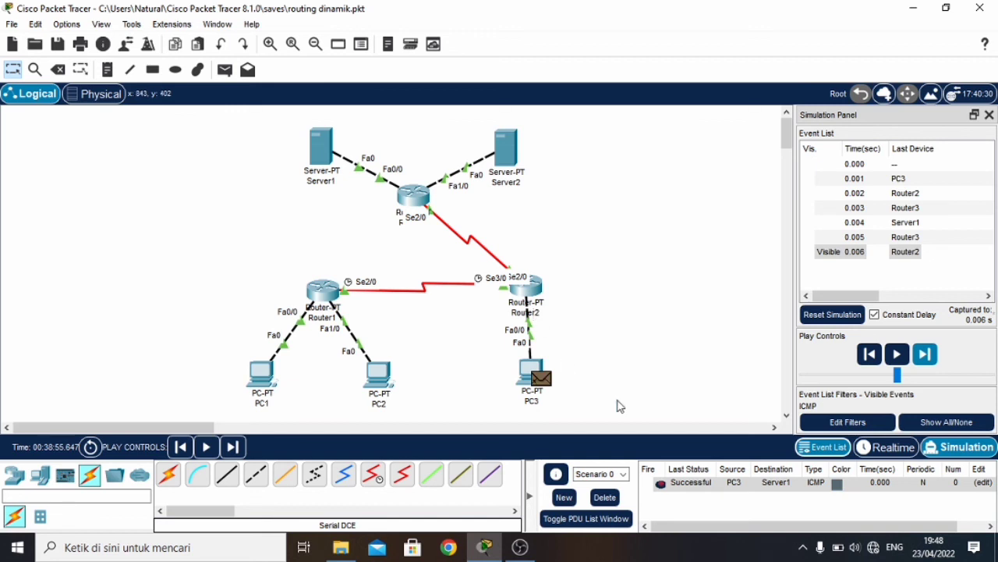
Step: Delete the PC3-to-Server1 scenario and add a simple PDU from PC3 to Server2
click(605, 496)
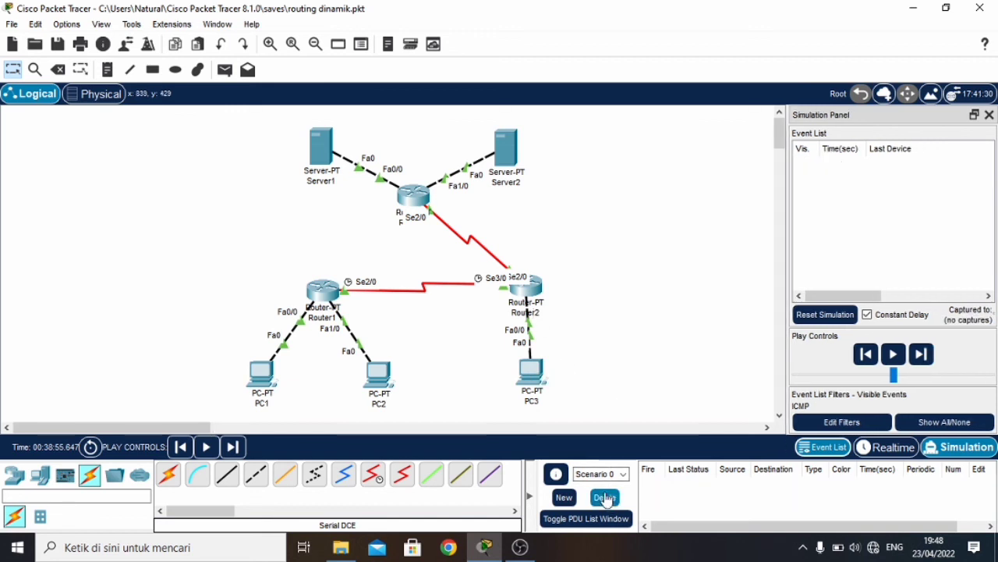
click(226, 71)
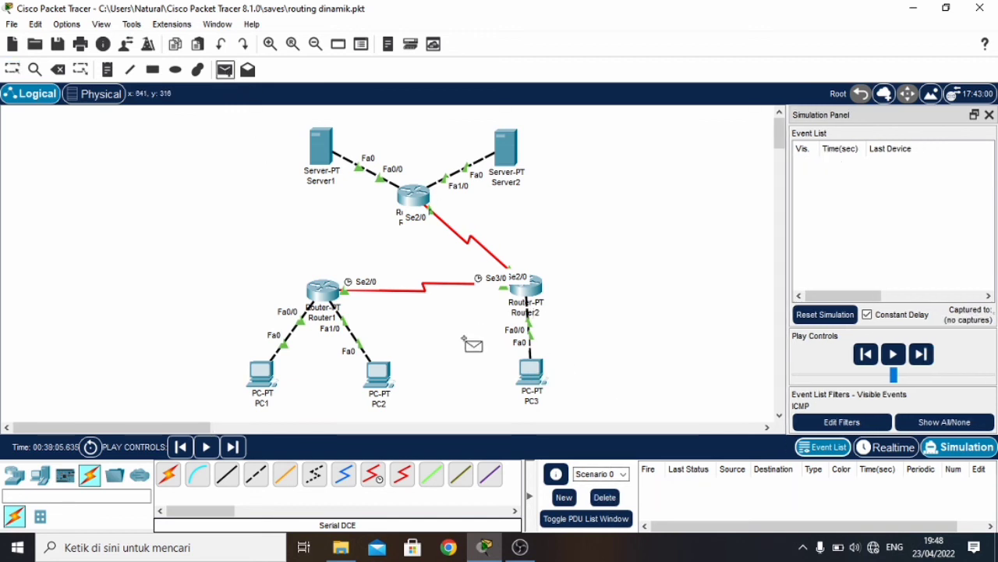
click(528, 374)
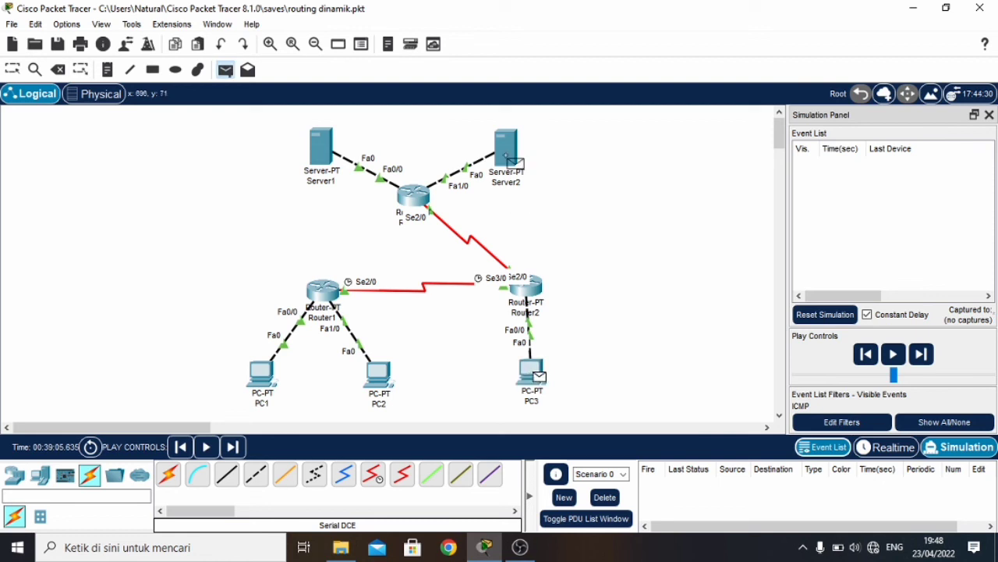
click(507, 156)
Step: Advance the PC3-to-Server2 simulation event by event until the reply reaches PC3
click(924, 355)
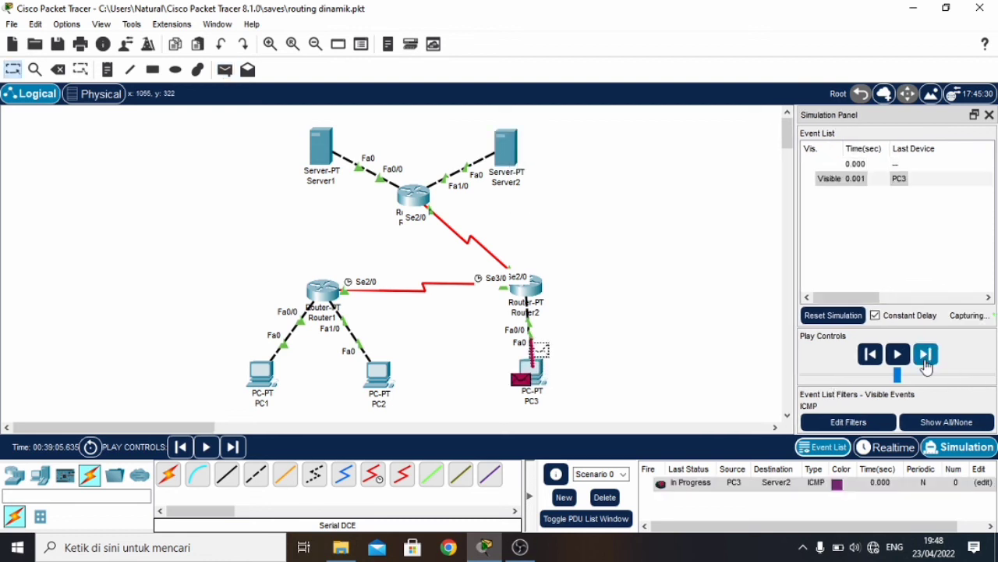
click(925, 362)
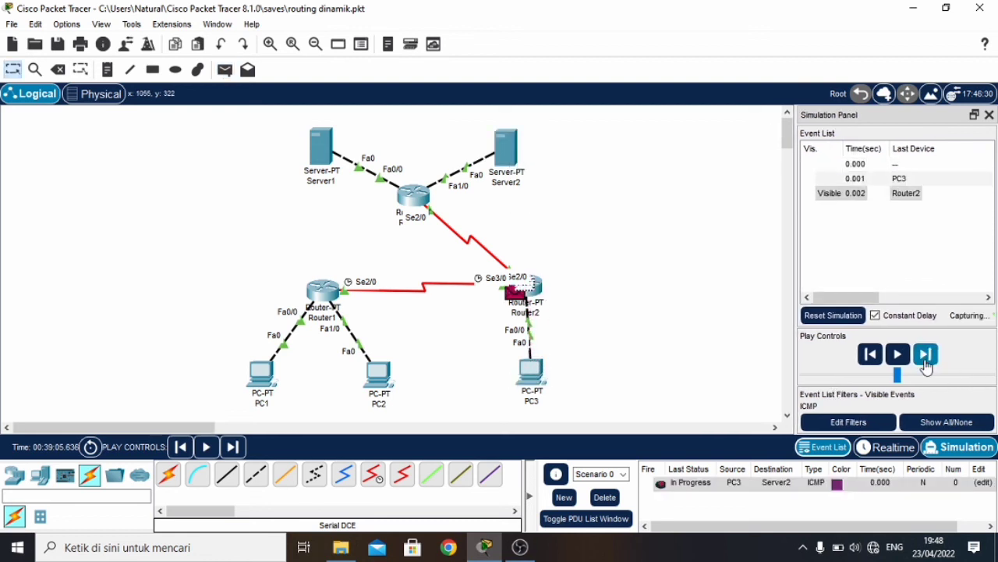
click(925, 358)
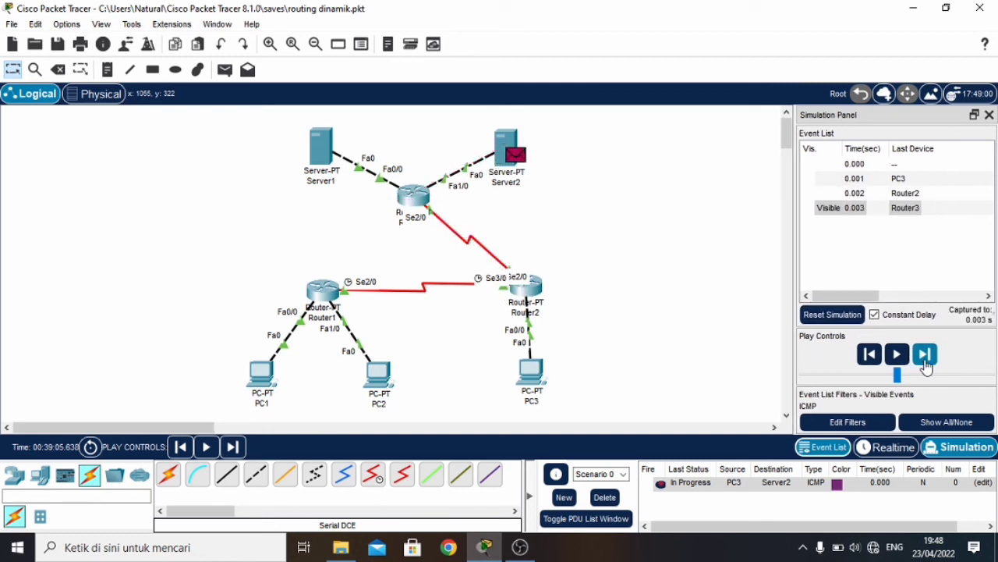
click(926, 357)
click(925, 357)
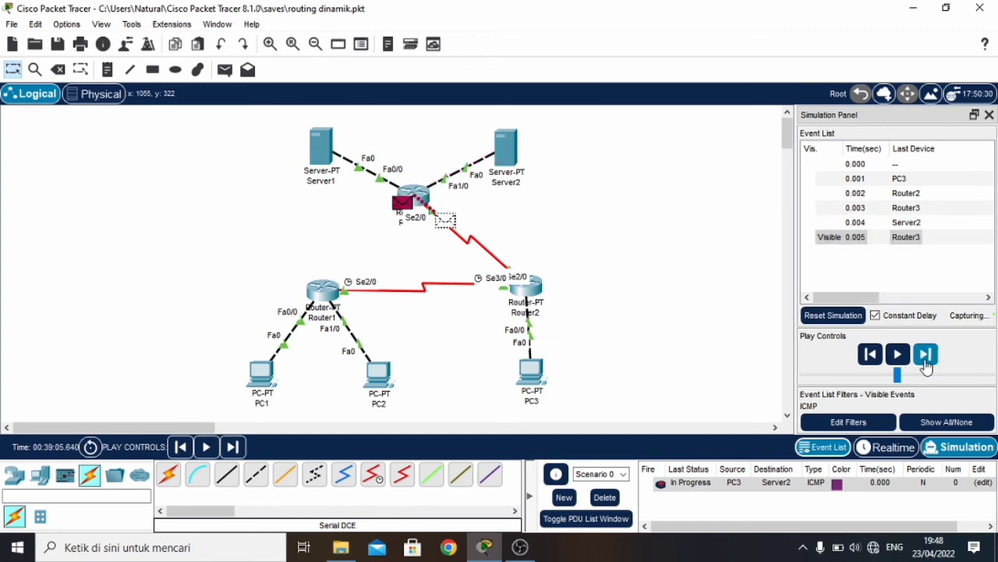
click(925, 357)
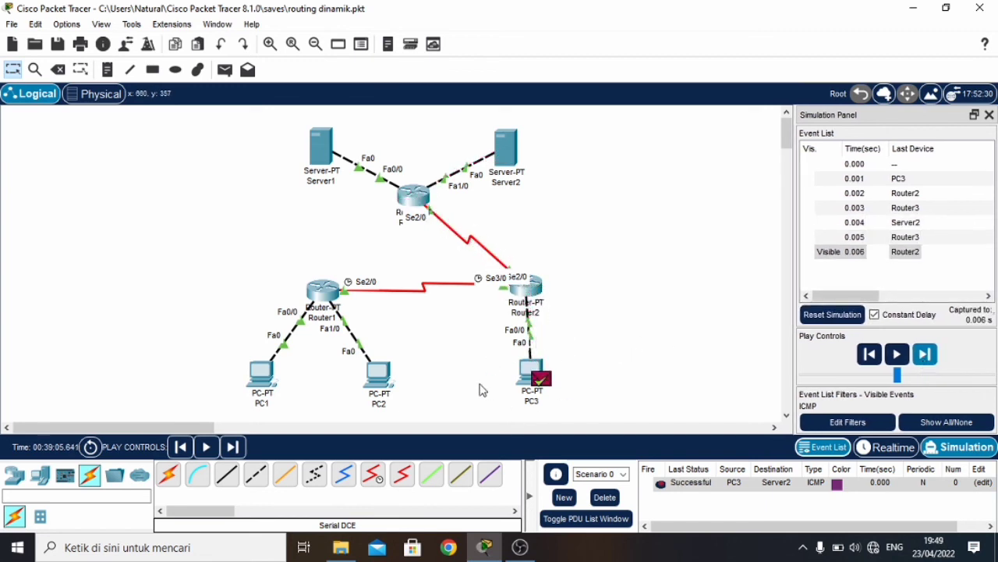
Step: Delete the PC3-to-Server2 scenario and add a simple PDU from Server1 to Server2
click(604, 497)
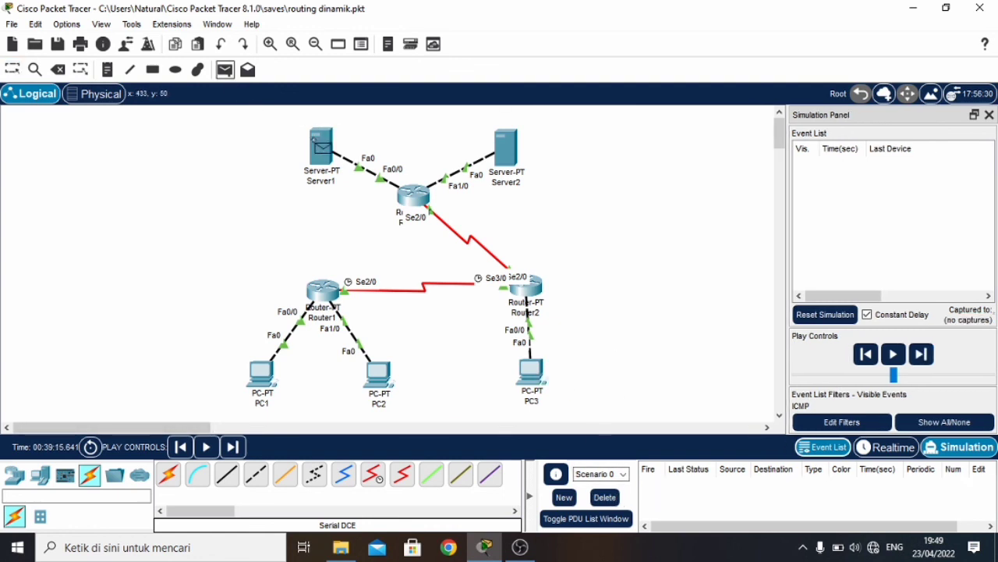
click(317, 157)
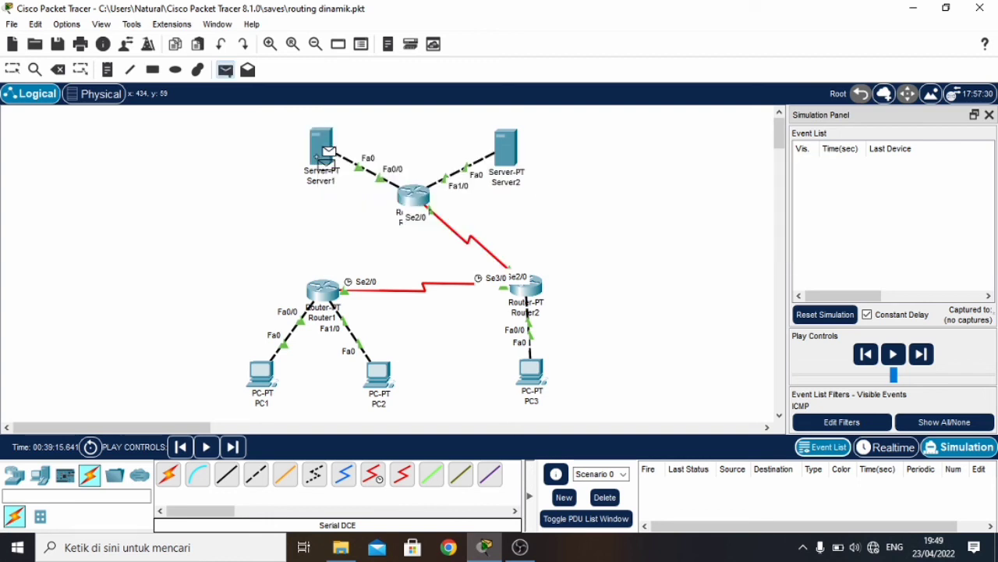
click(506, 160)
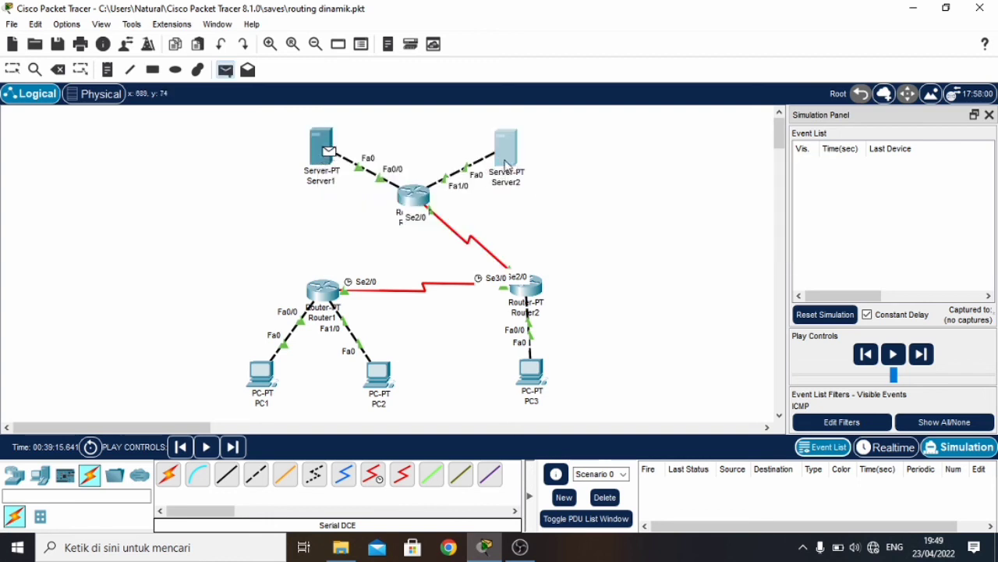
Step: Advance the Server1-to-Server2 simulation event by event until the reply reaches Server1
click(925, 353)
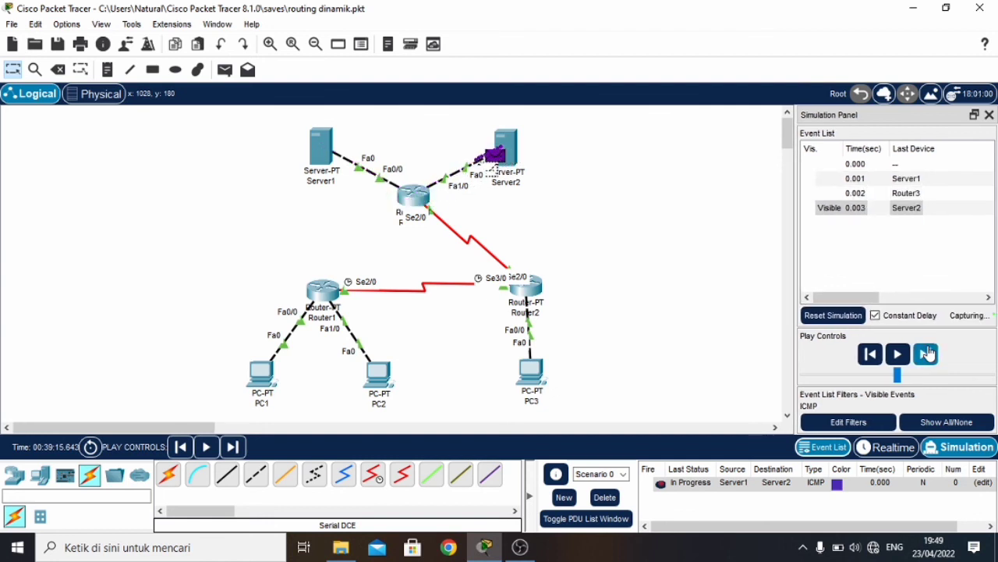
click(926, 354)
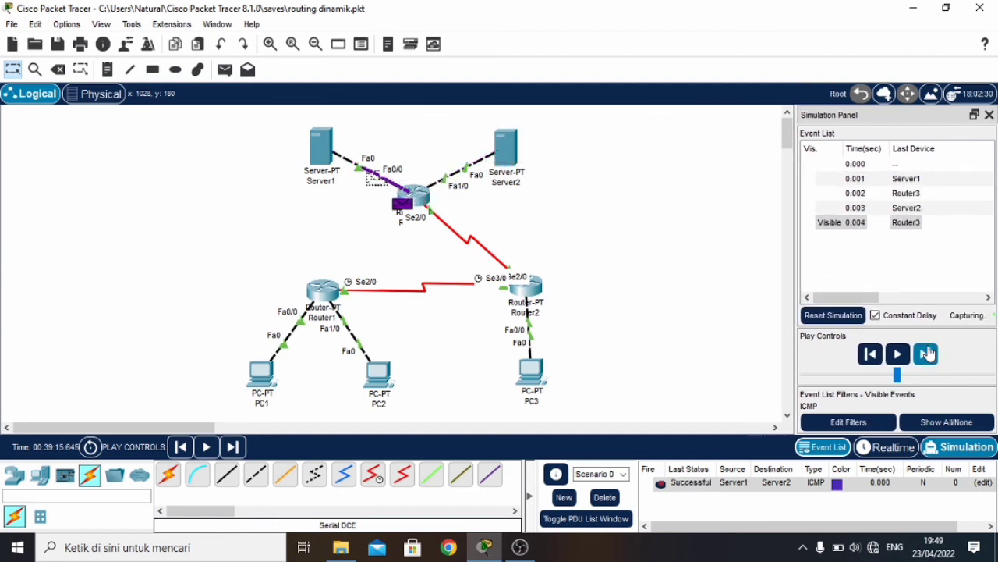
Step: Delete the Server1-to-Server2 scenario and add a simple PDU from Server1 to PC1
click(606, 498)
click(225, 70)
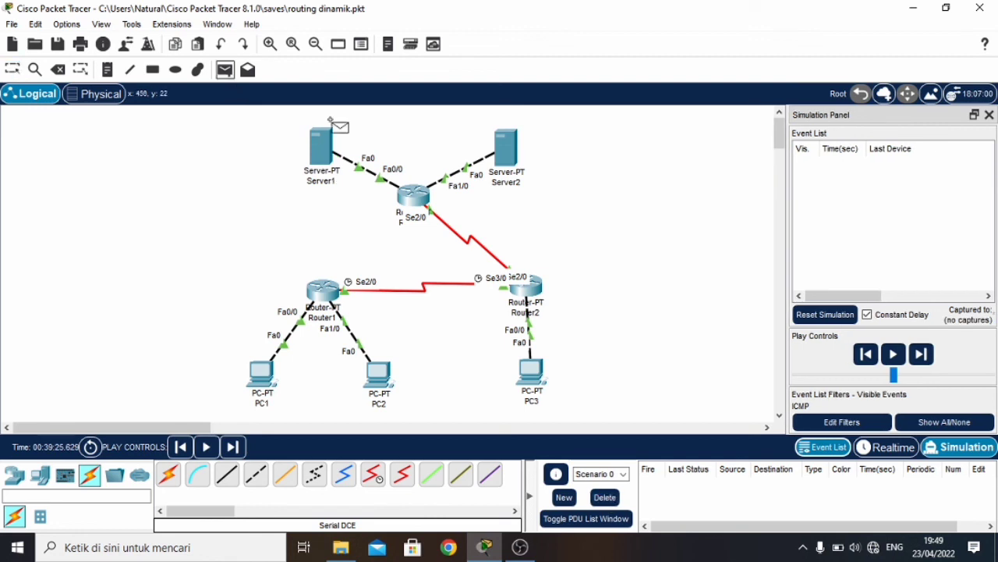
click(315, 143)
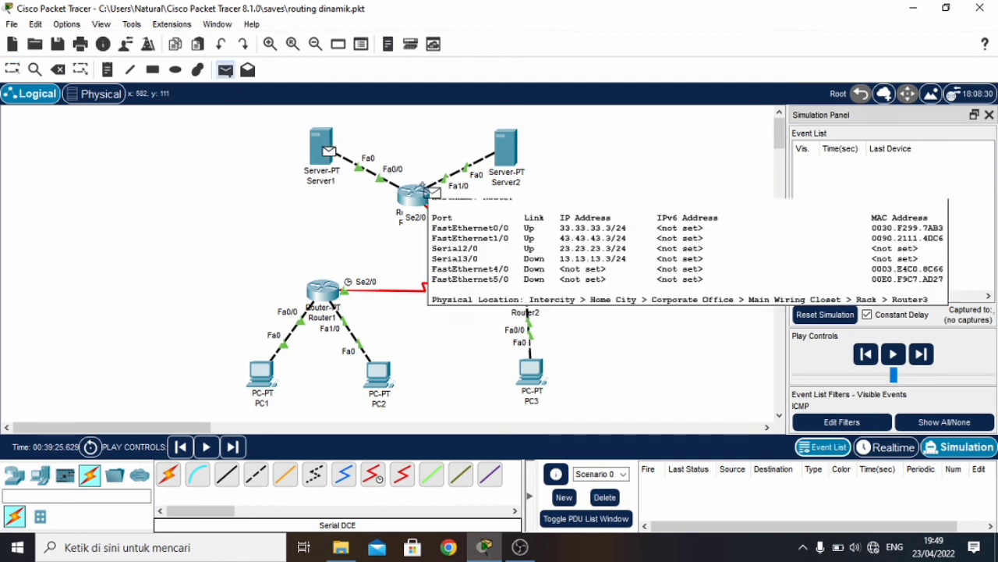
click(262, 374)
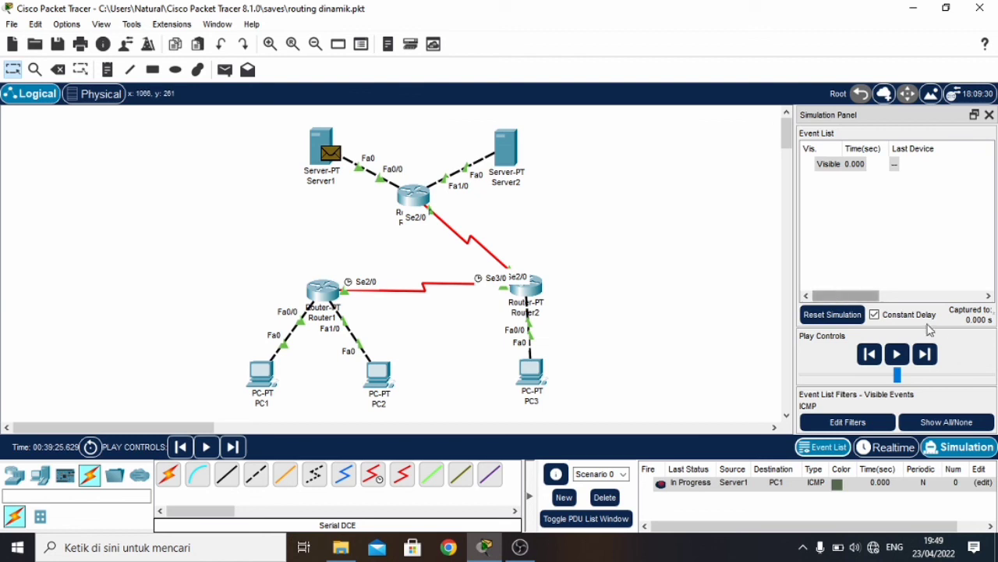
Step: Advance the Server1-to-PC1 simulation event by event until the reply reaches Server1
click(925, 354)
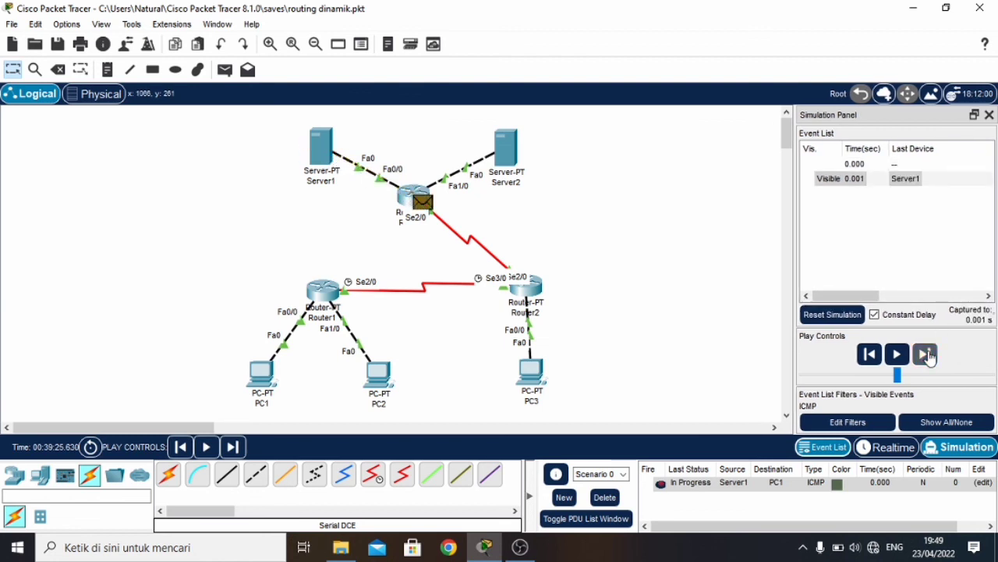
click(926, 355)
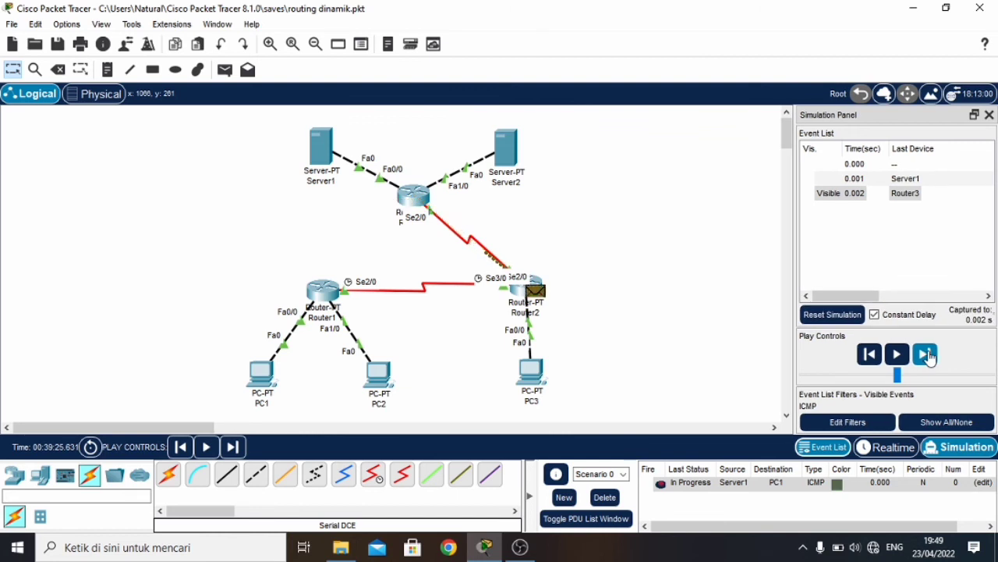
click(925, 354)
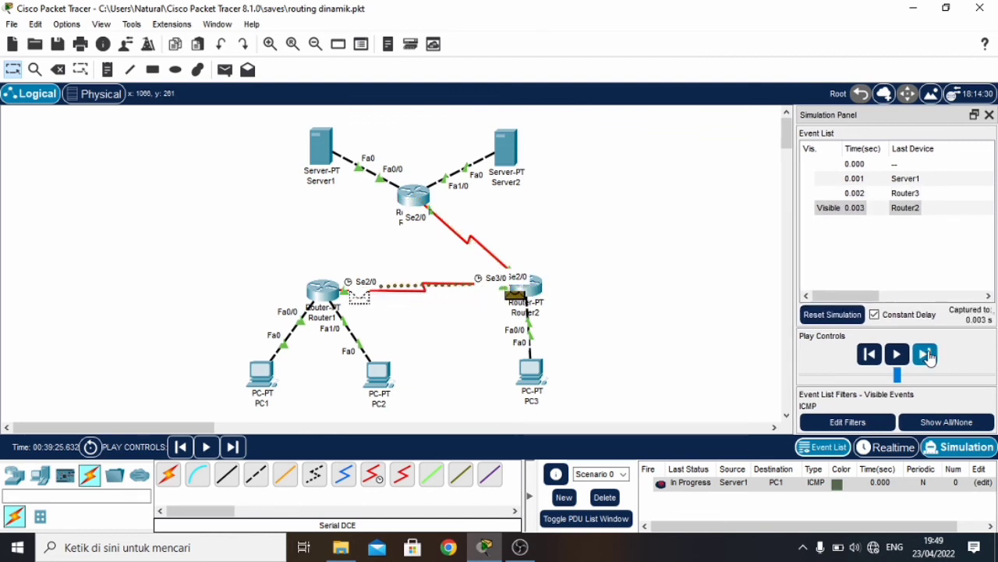
click(926, 354)
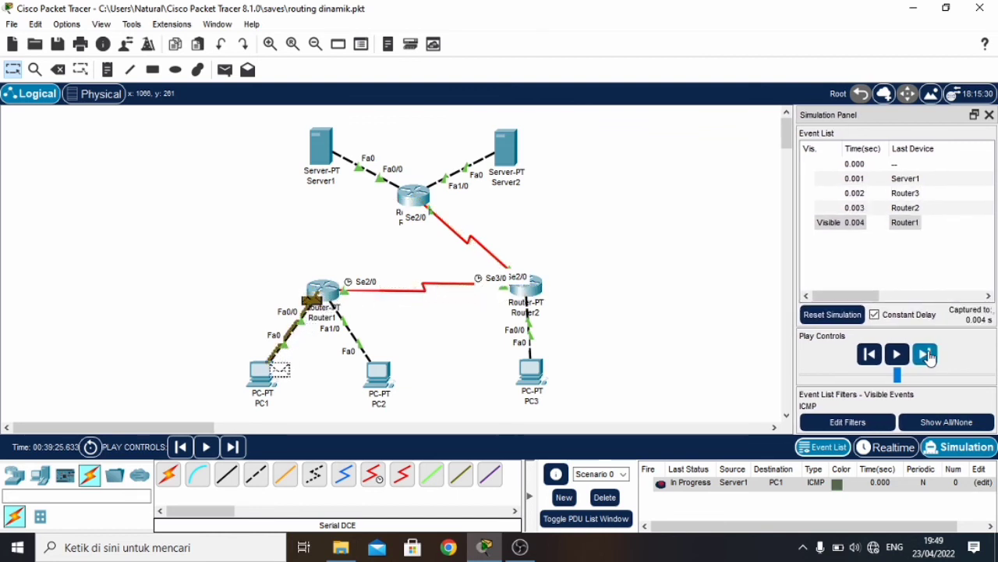
click(925, 354)
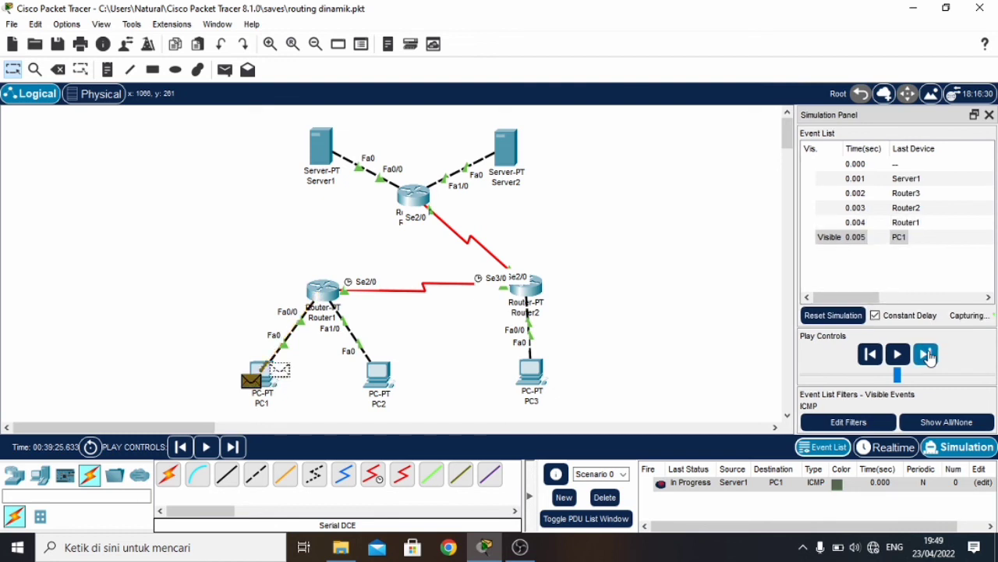
click(926, 354)
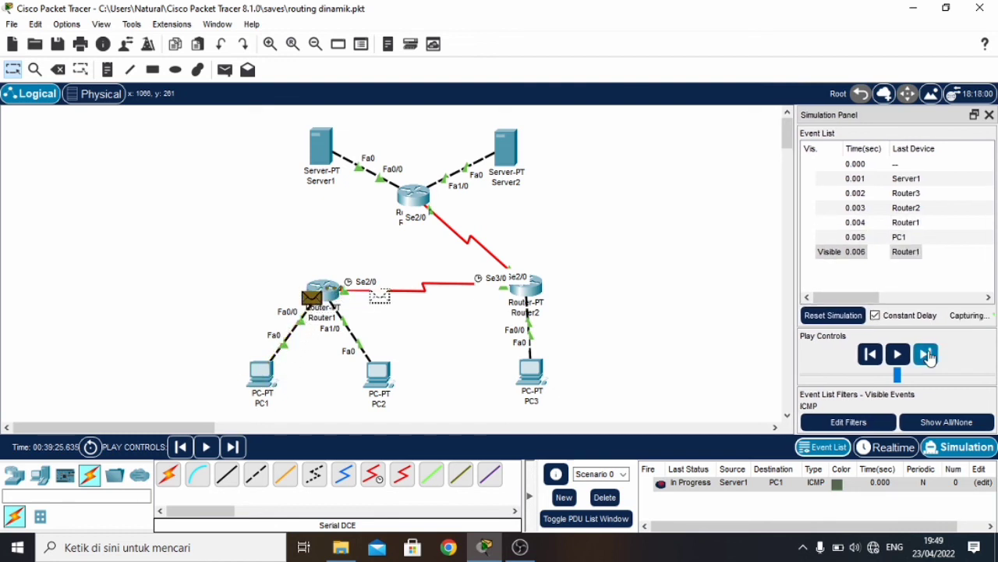
click(926, 354)
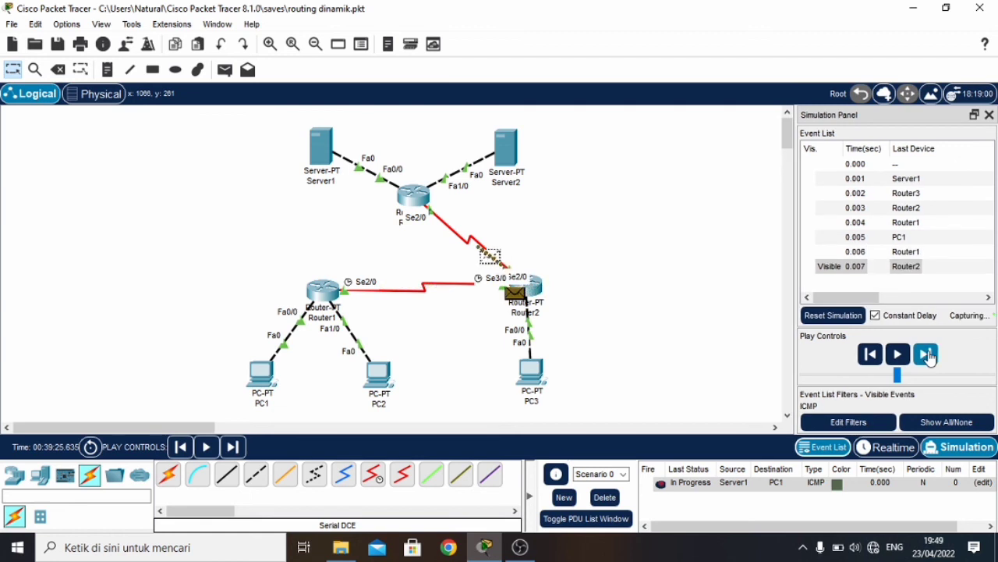
click(926, 354)
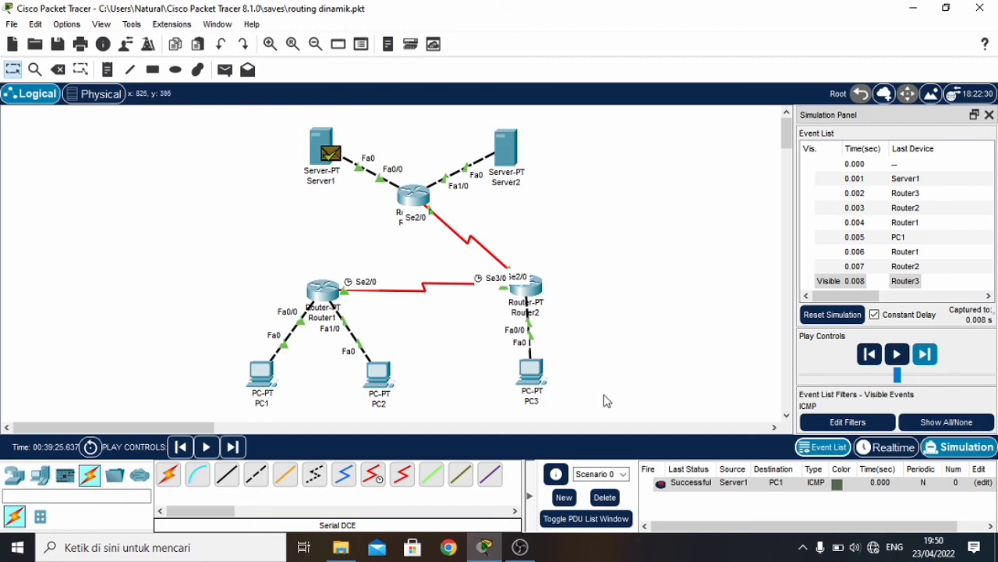
Step: Delete the Server1-to-PC1 scenario and add a simple PDU from Server1 to PC2
click(605, 497)
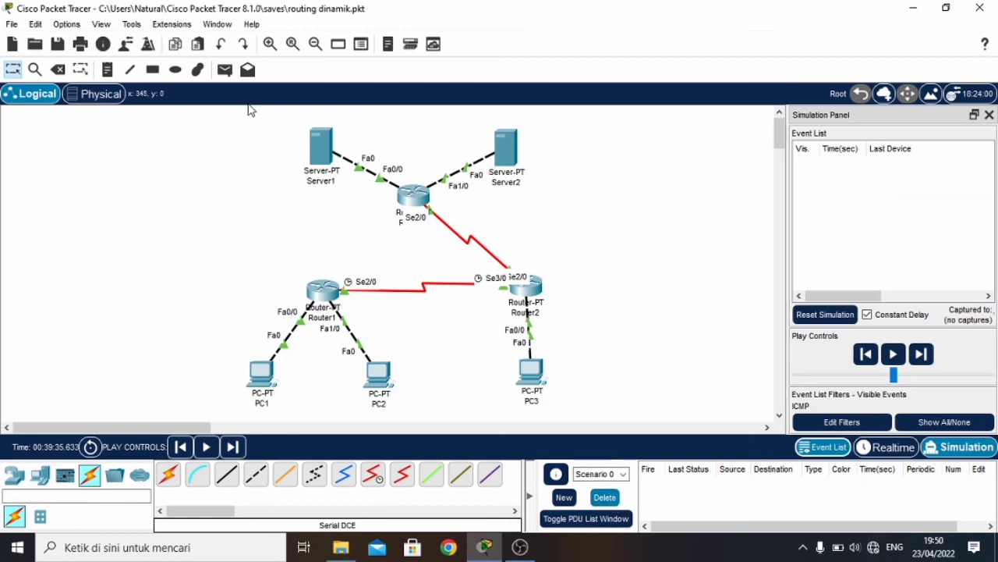
click(224, 74)
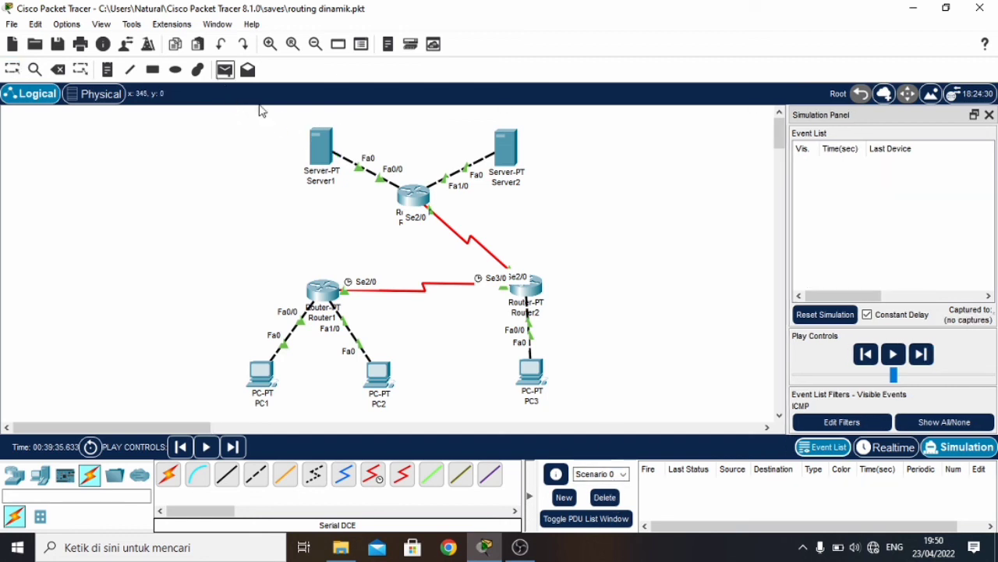
click(317, 148)
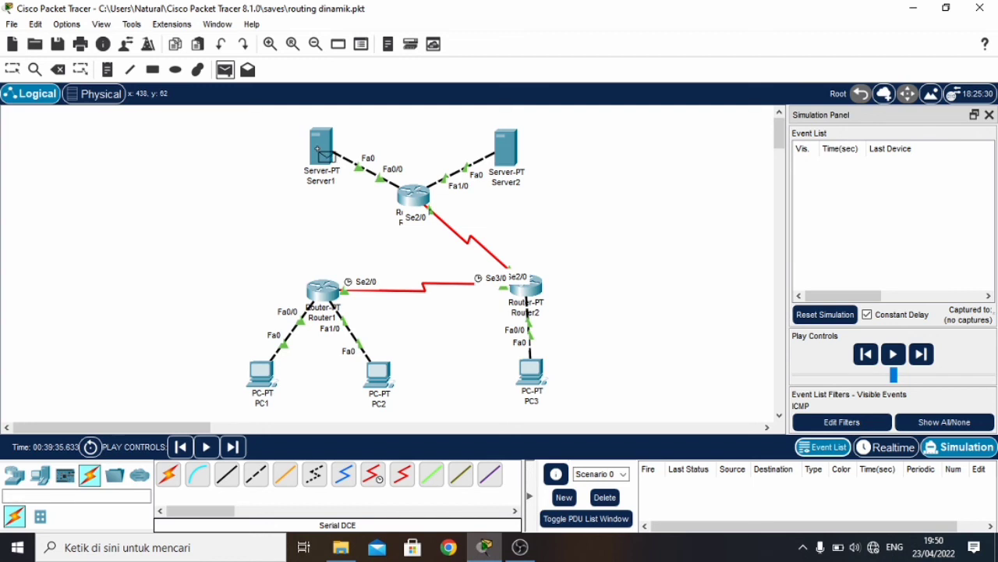
click(379, 390)
Step: Advance the Server1-to-PC2 simulation event by event until the reply reaches Server1
click(925, 354)
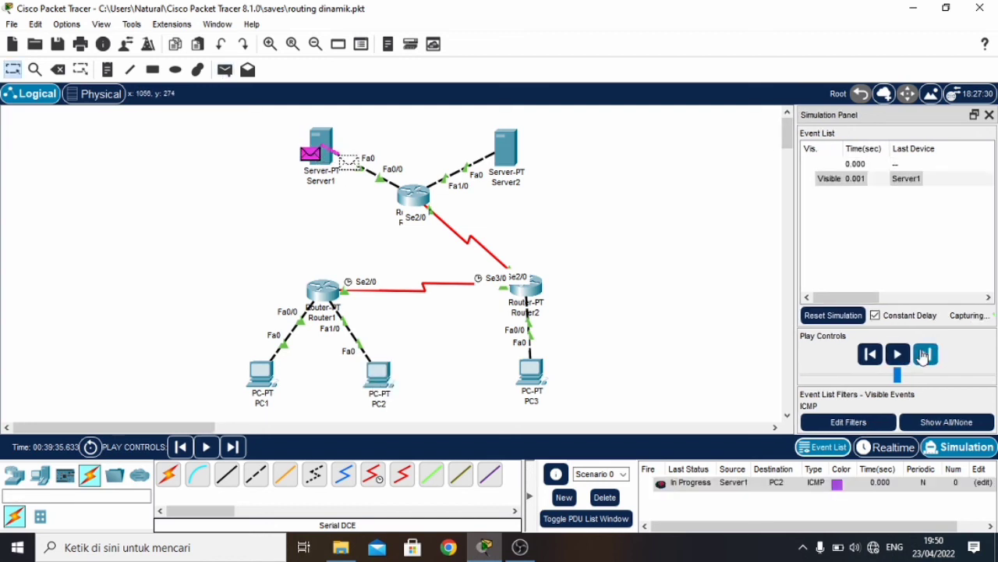
click(924, 354)
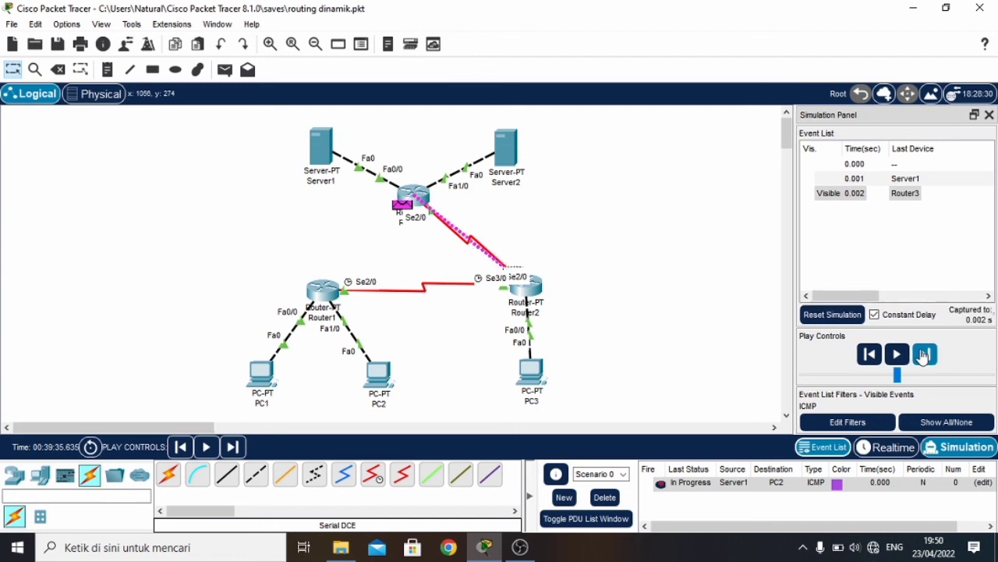
click(925, 354)
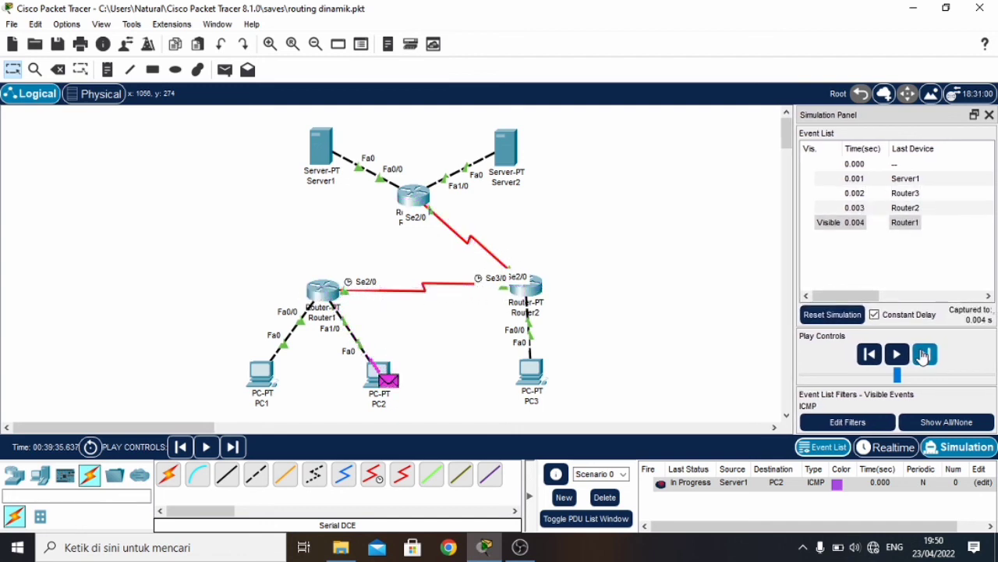
click(924, 354)
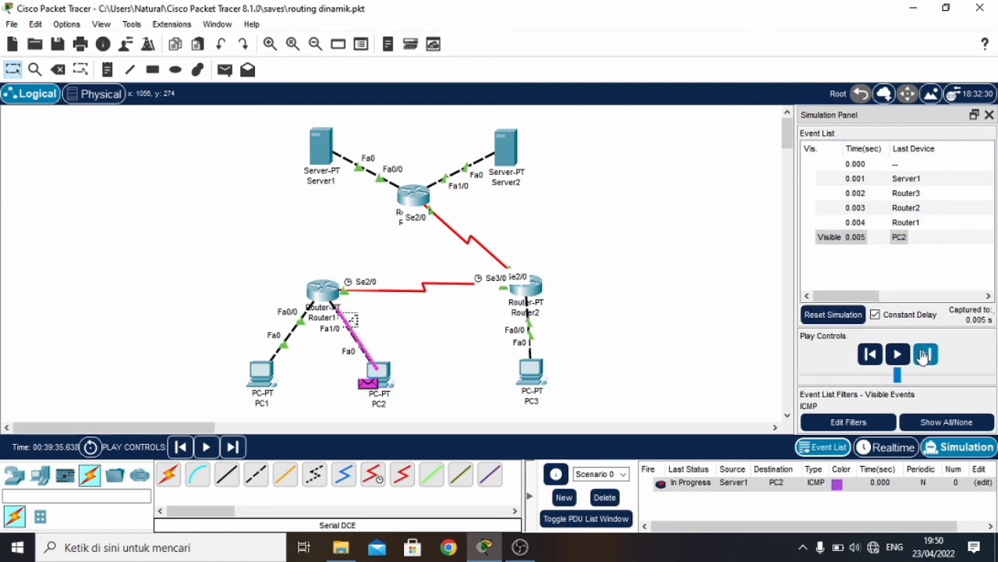
click(924, 354)
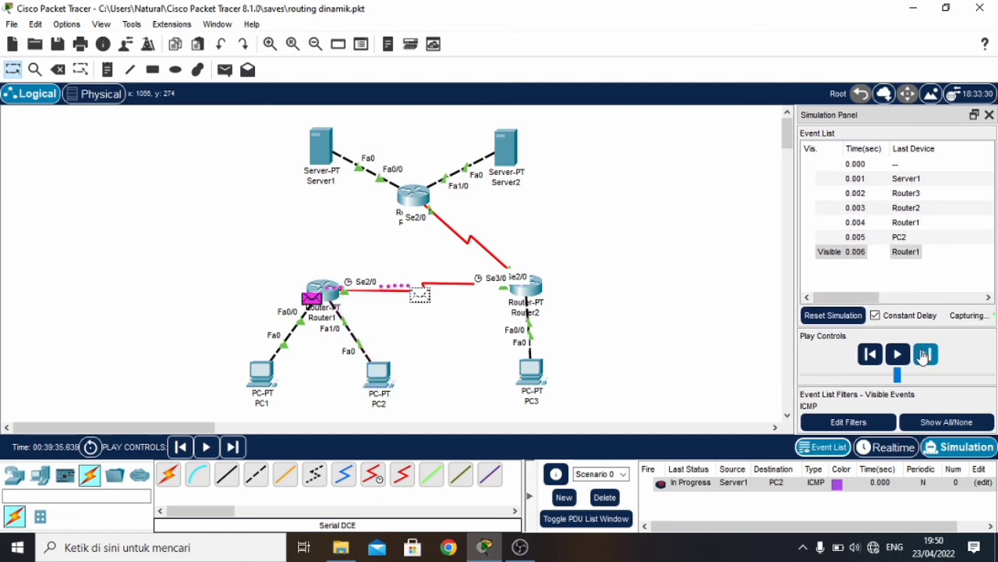
click(925, 355)
click(925, 354)
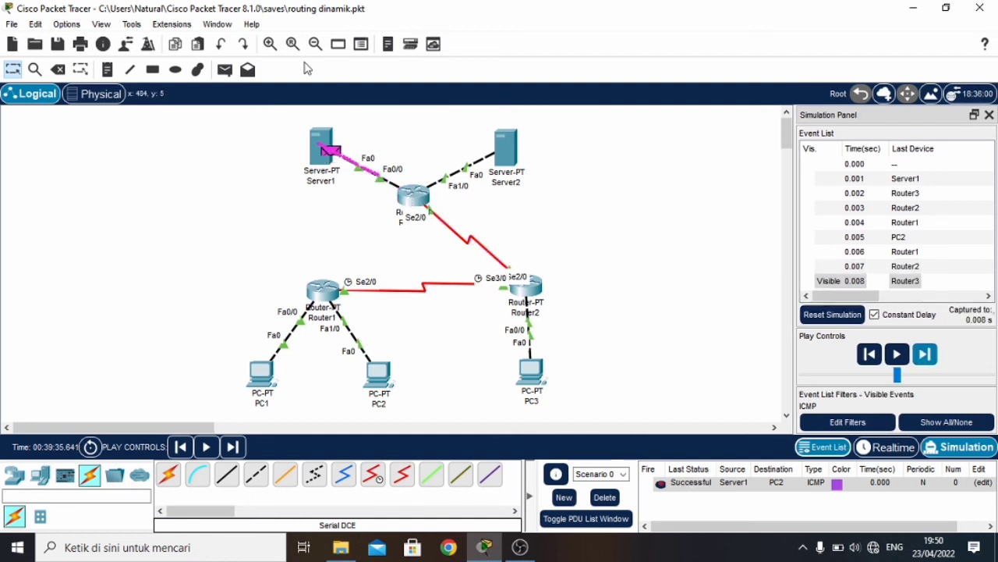
Step: Delete the Server1-to-PC2 scenario and add a simple PDU from Server1 to PC3
click(612, 496)
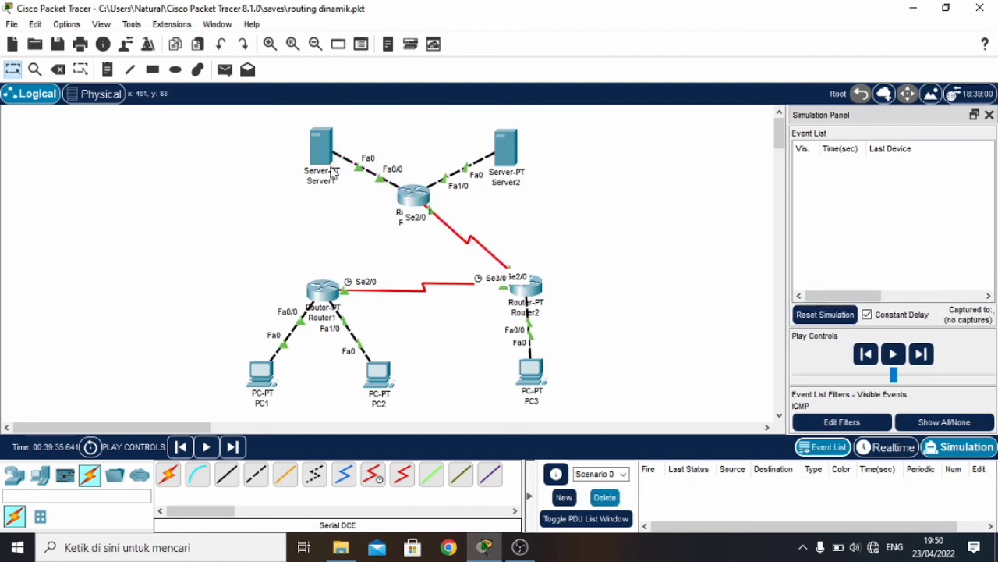
click(226, 74)
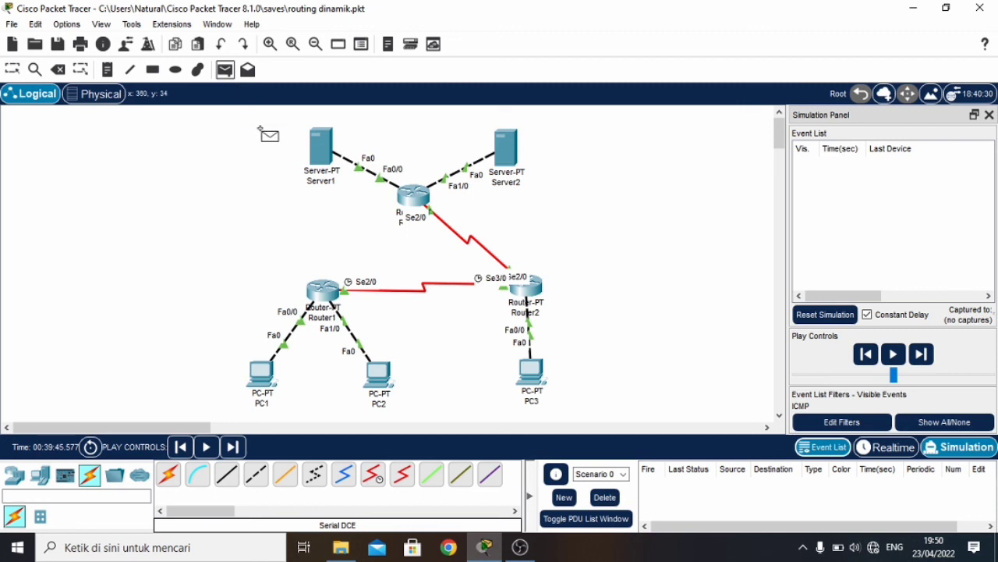
click(322, 147)
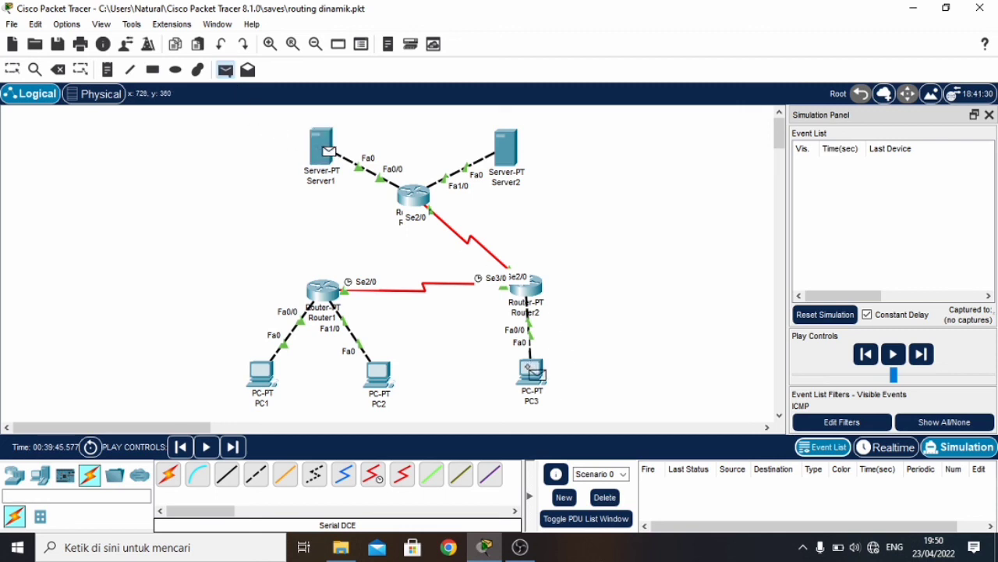
click(534, 371)
Step: Advance the Server1-to-PC3 simulation event by event until the reply reaches Server1
click(933, 356)
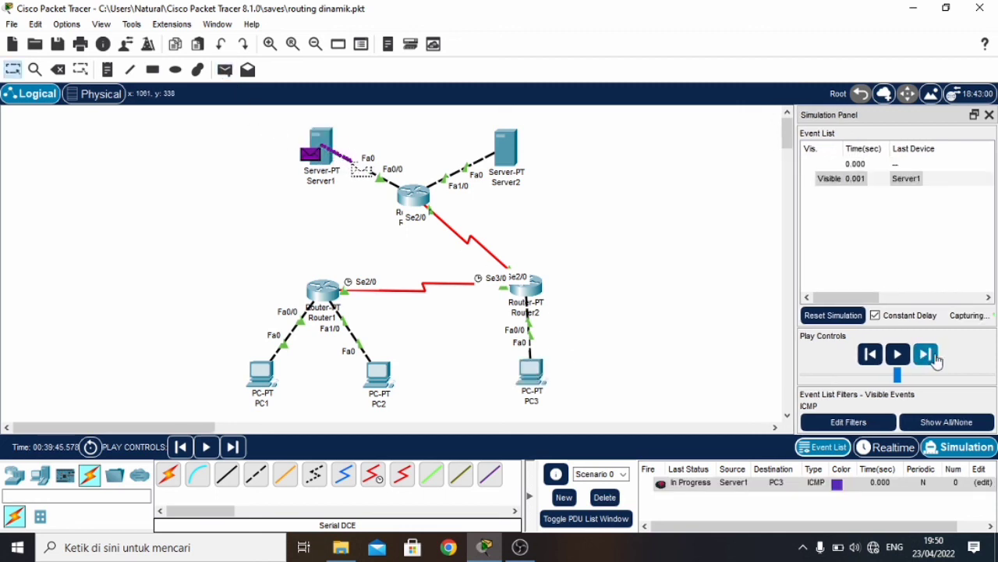
click(935, 356)
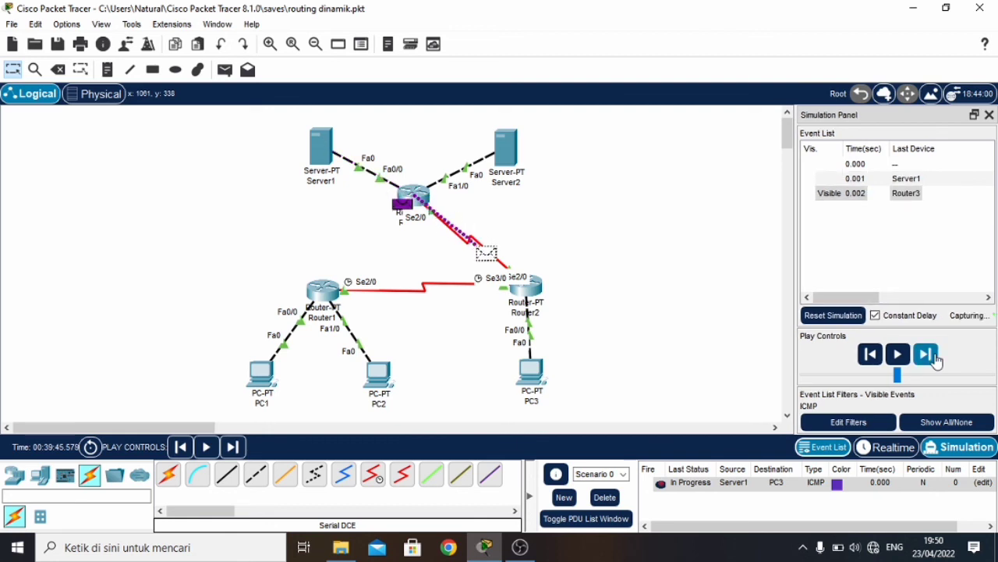
click(935, 356)
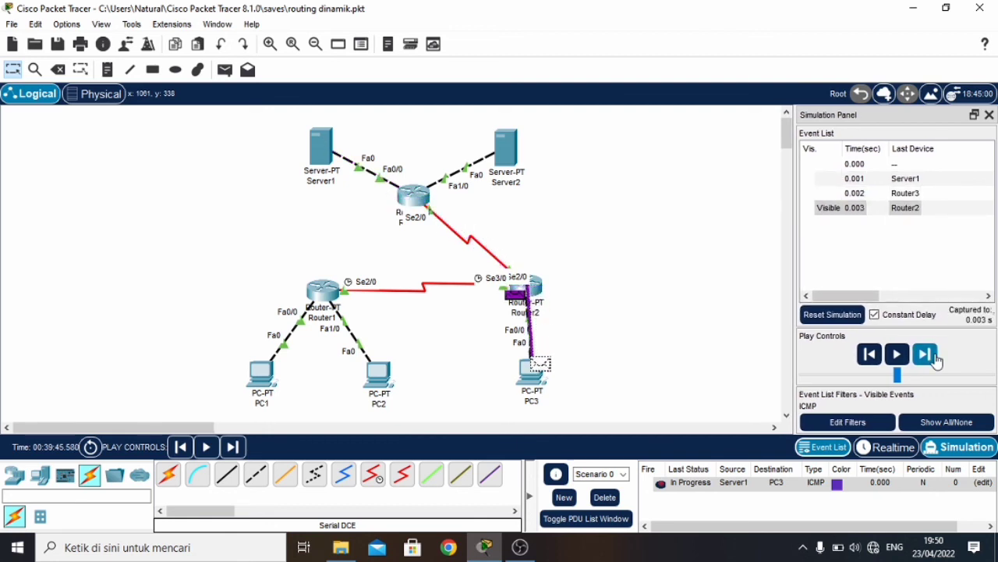
click(936, 356)
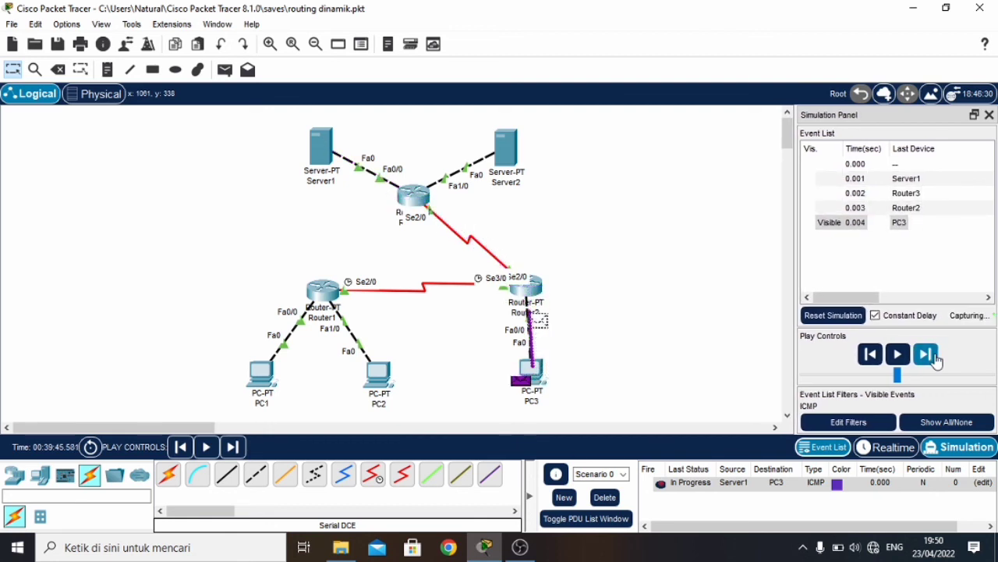
click(935, 356)
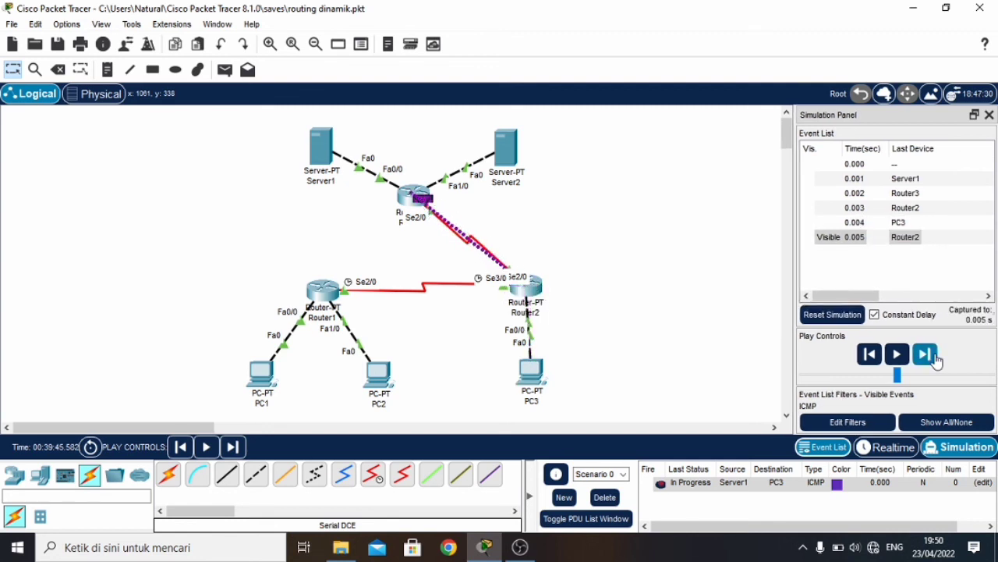
click(935, 356)
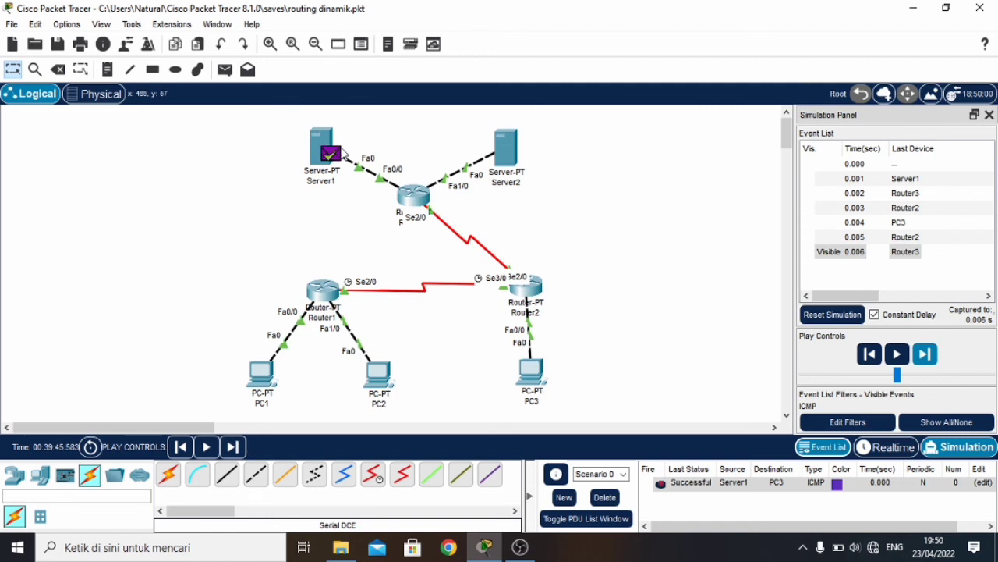
mouse_move(342, 152)
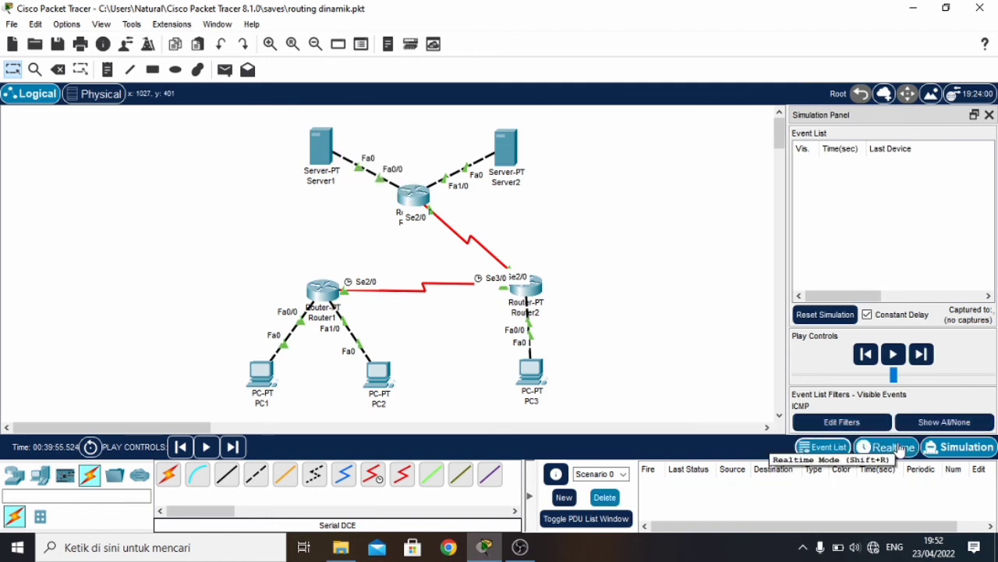
Step: Switch the network from Simulation mode back to Realtime mode
click(889, 447)
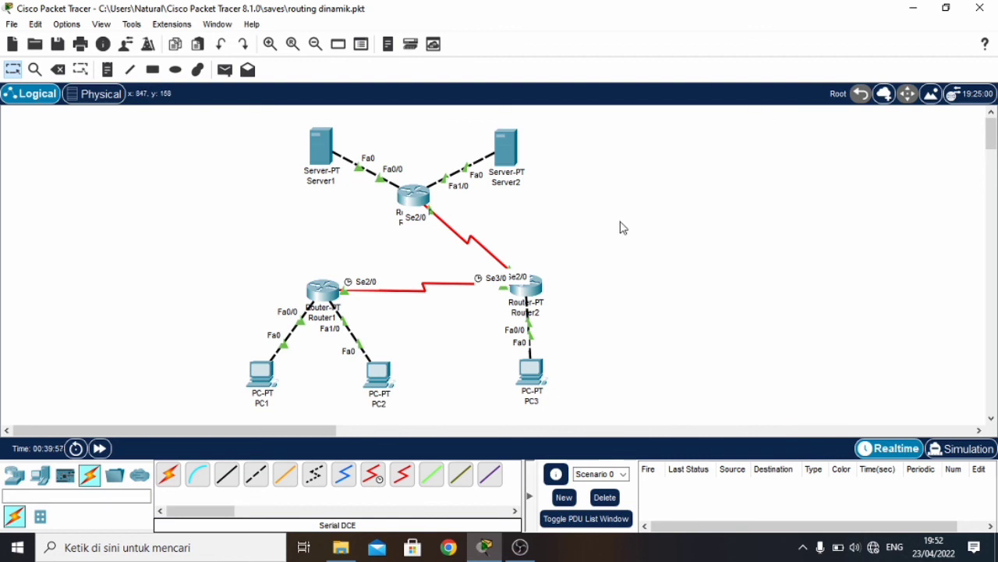